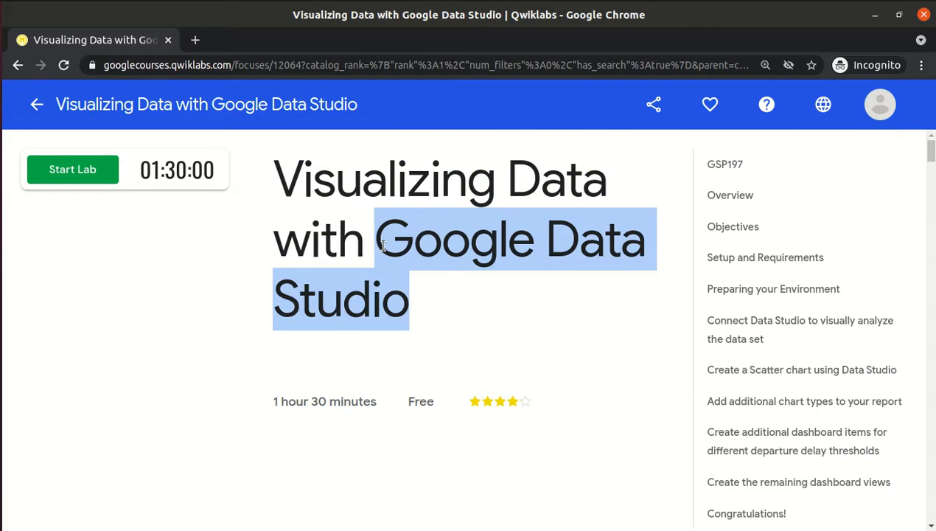
Read over the 'Visualizing Data with Google Data Studio' lab title and its MySQL description.
click(383, 245)
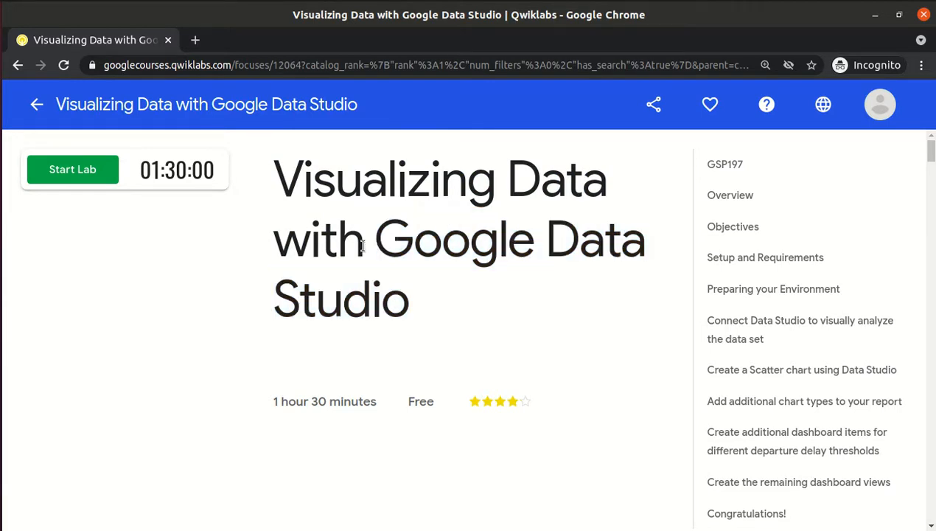
drag(361, 246, 284, 183)
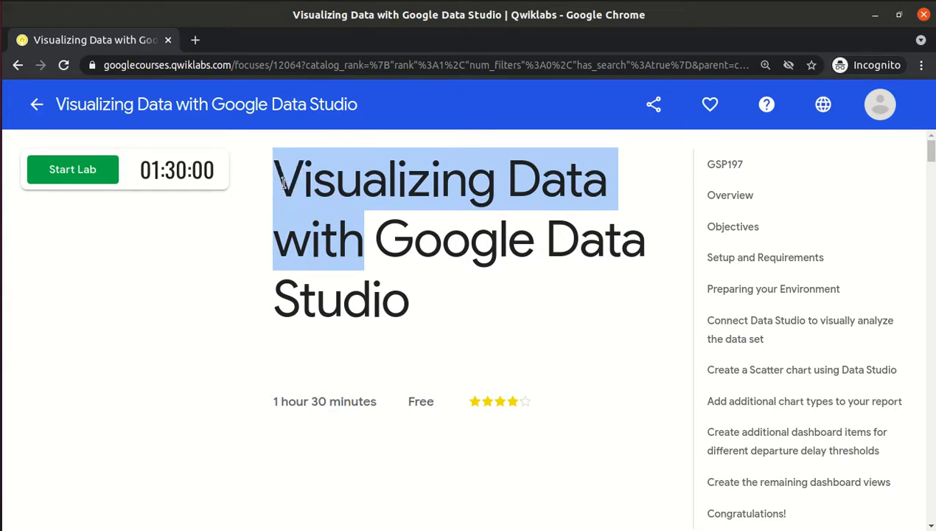
drag(284, 183, 402, 294)
click(406, 297)
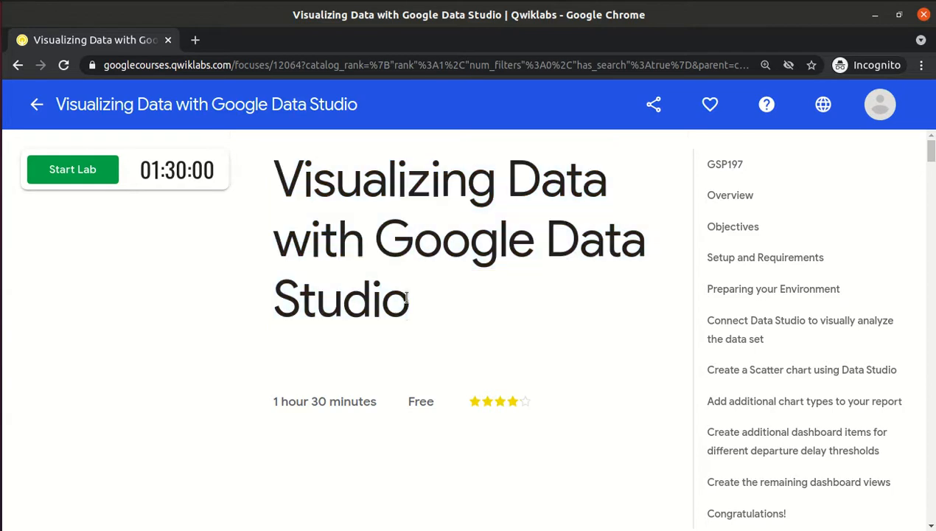
scroll(406, 299, down, 5)
scroll(407, 302, down, 3)
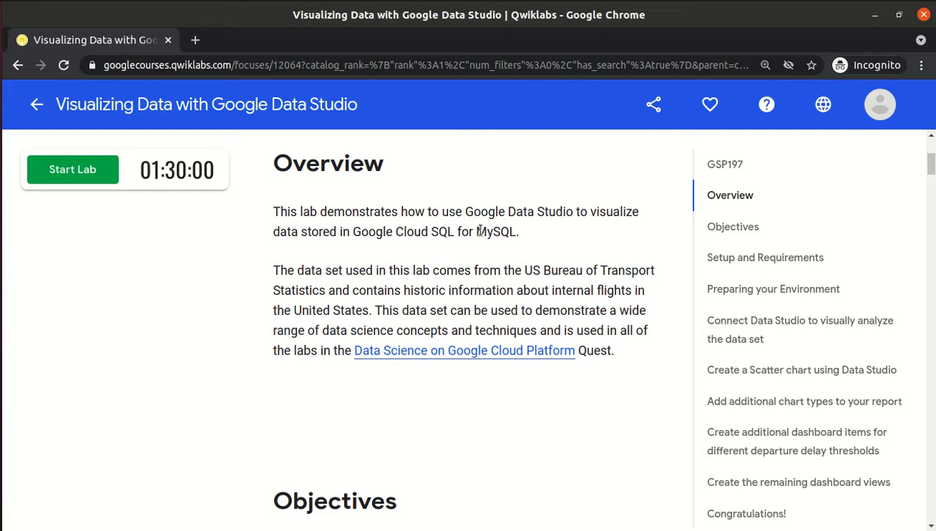
drag(478, 231, 514, 231)
scroll(514, 235, up, 8)
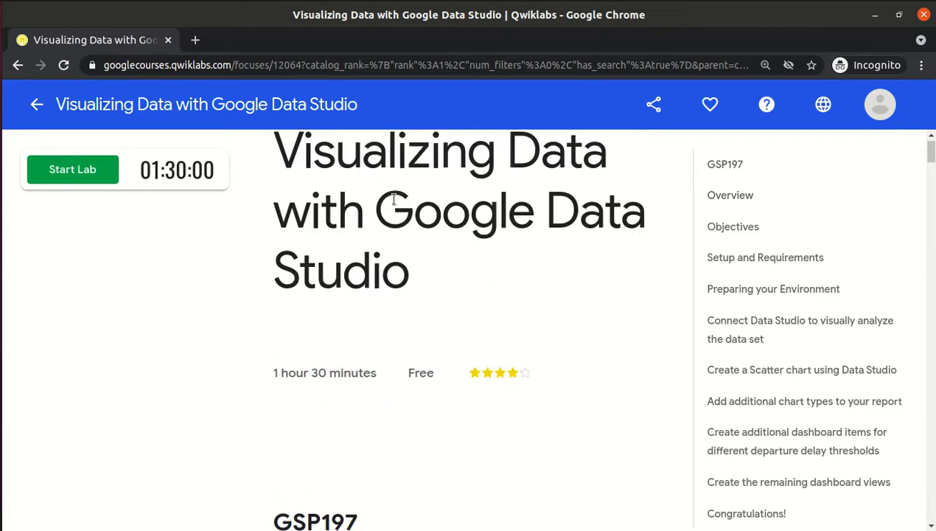
drag(377, 203, 403, 268)
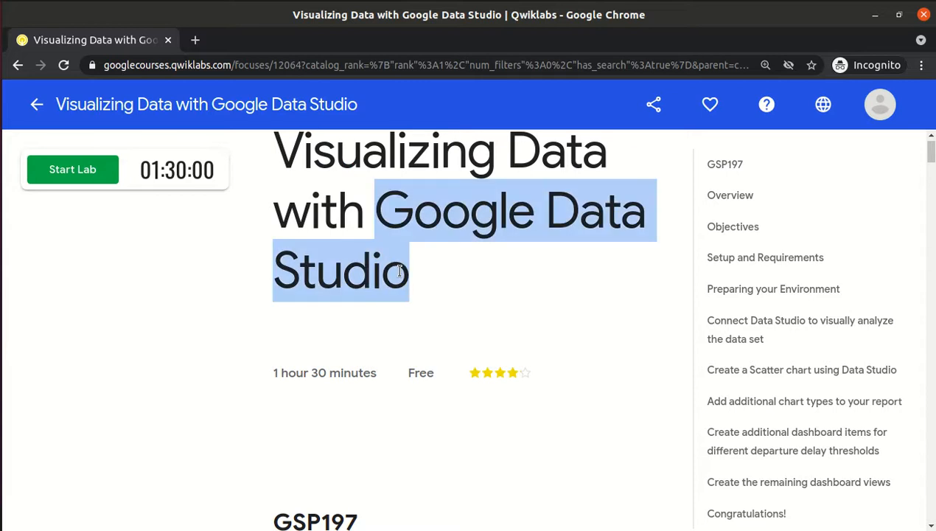
click(401, 271)
Start the lab and copy its temporary account password.
scroll(398, 271, down, 5)
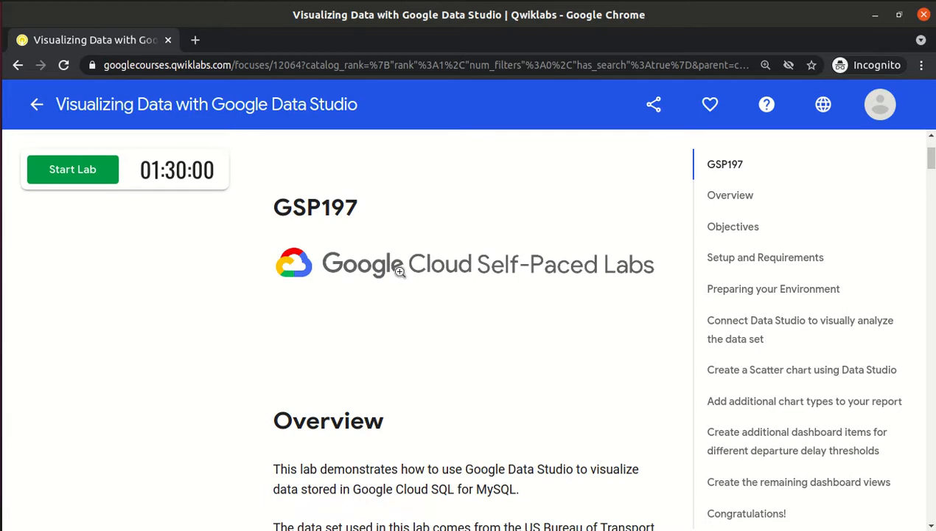
scroll(400, 271, up, 1)
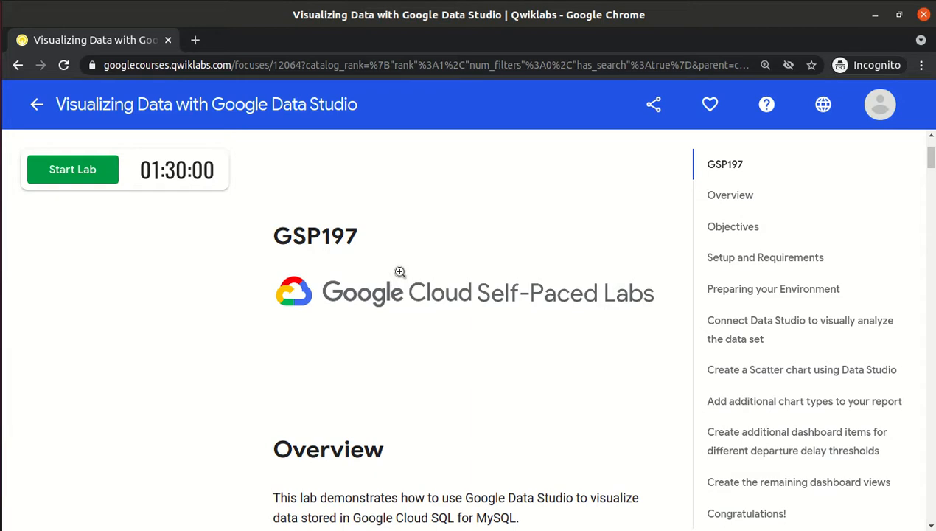
drag(476, 519, 515, 521)
click(514, 521)
scroll(515, 524, up, 10)
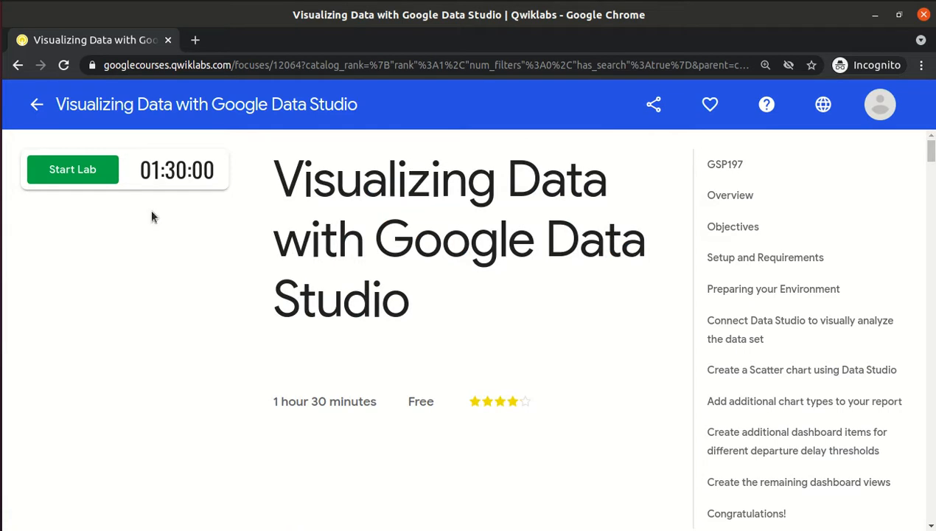
click(98, 181)
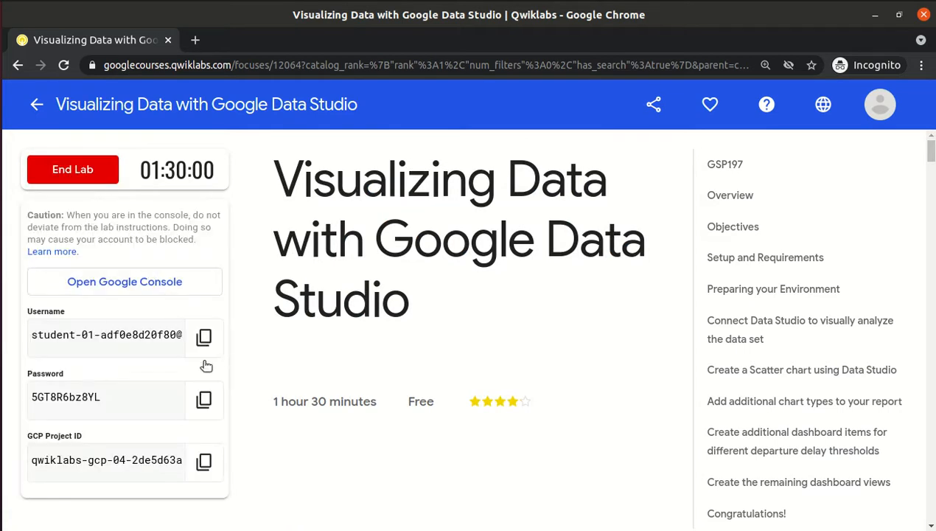
click(203, 401)
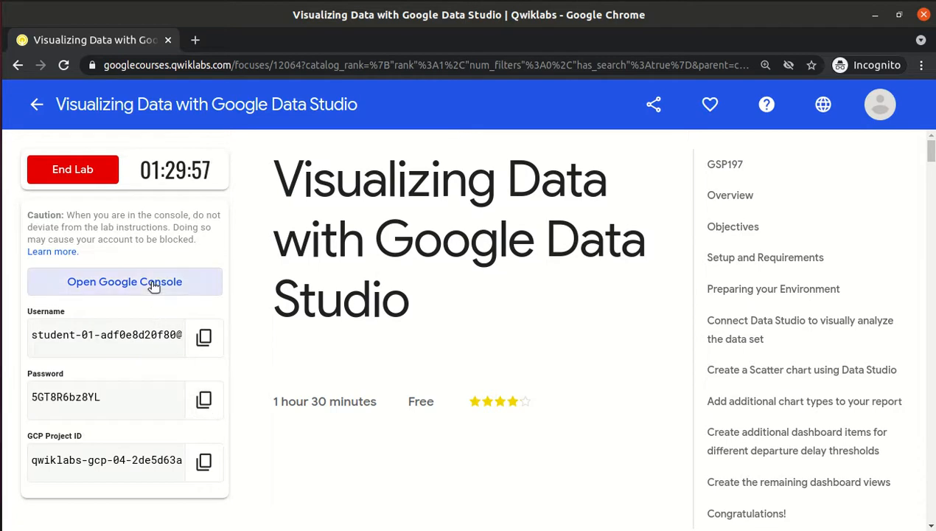
Sign into Google with the pasted lab username and password, and accept the new-account terms.
click(153, 286)
key(ctrl+v)
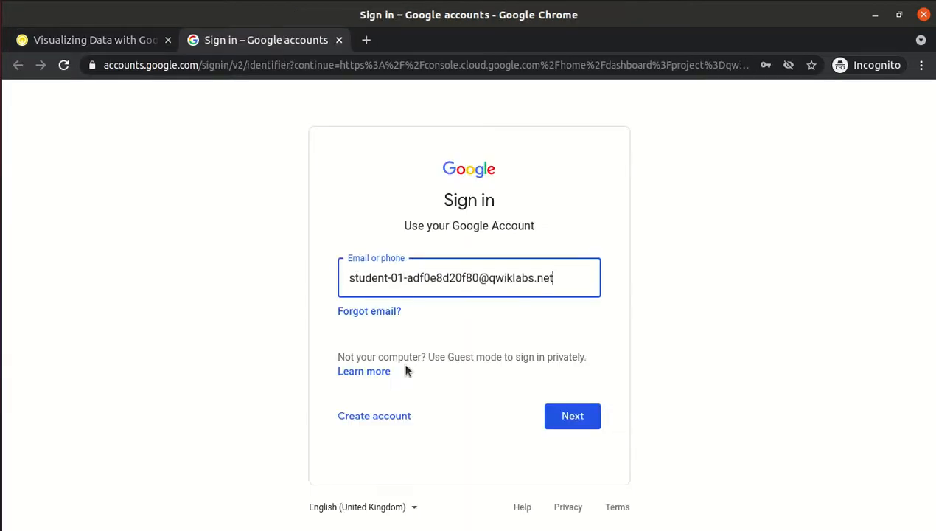
click(587, 419)
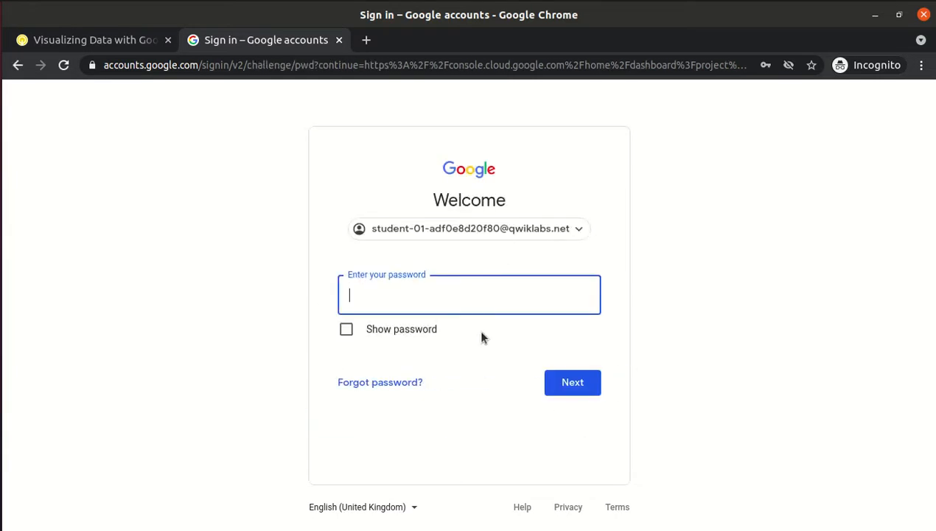
key(ctrl+v)
click(572, 383)
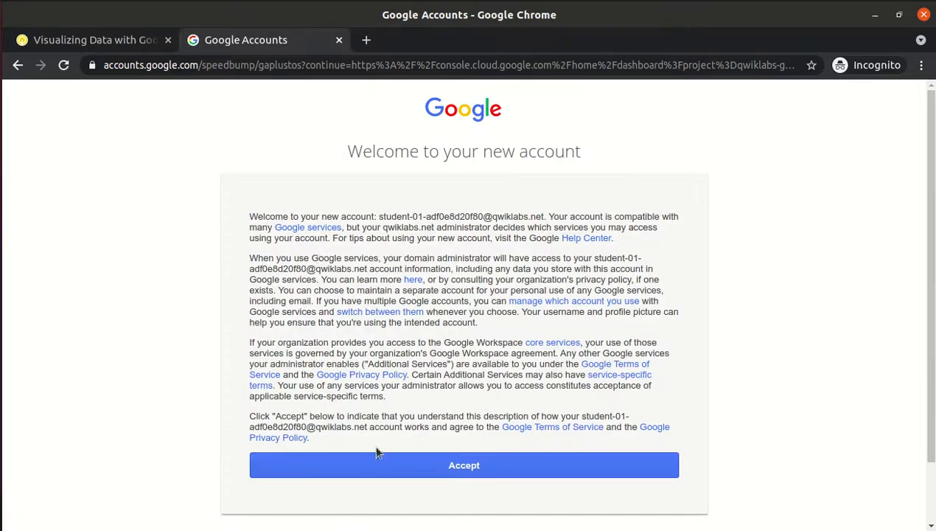
click(376, 470)
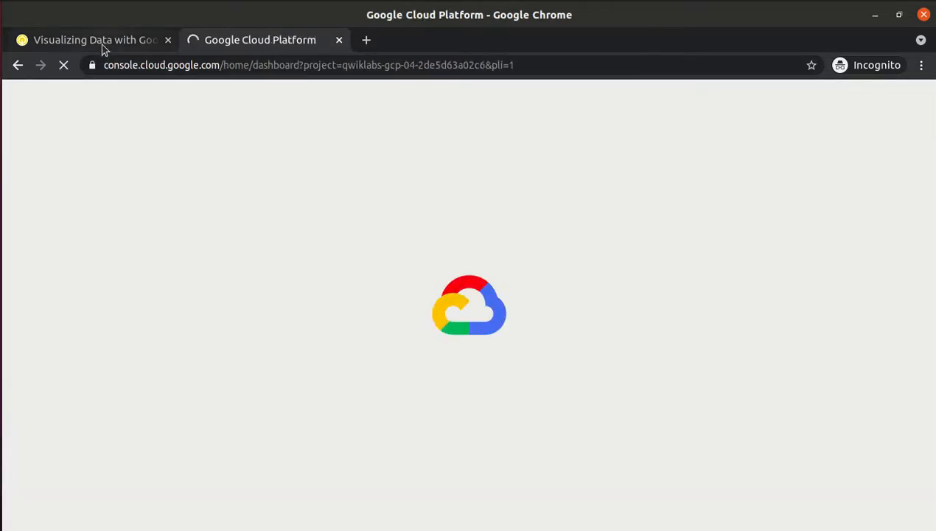
click(103, 42)
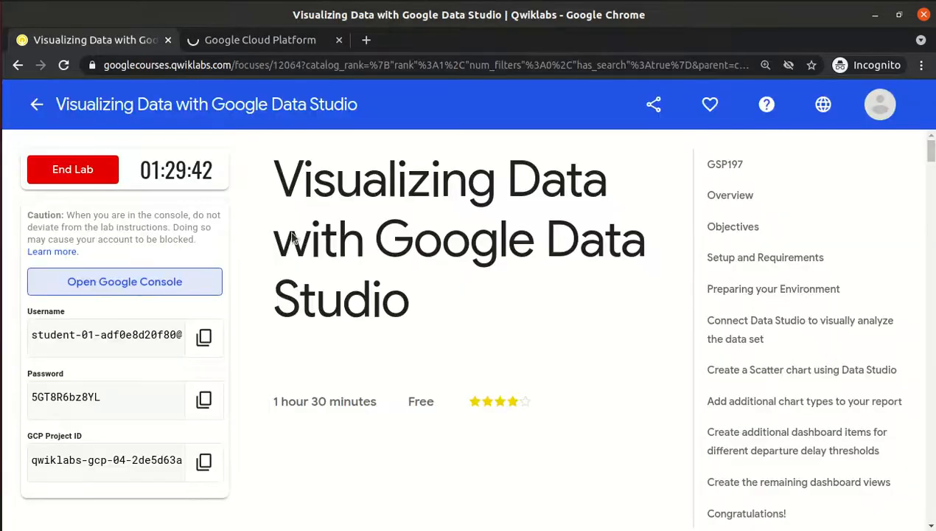
scroll(396, 325, down, 5)
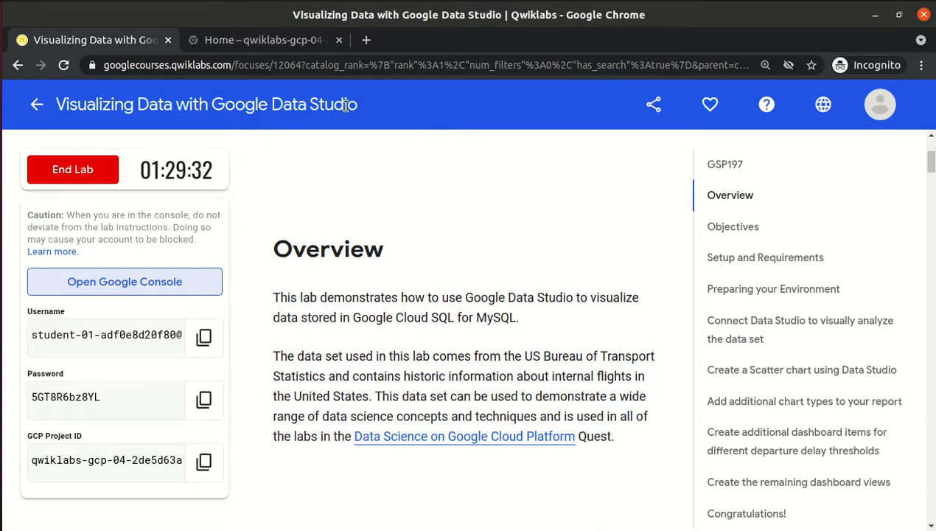
double_click(490, 315)
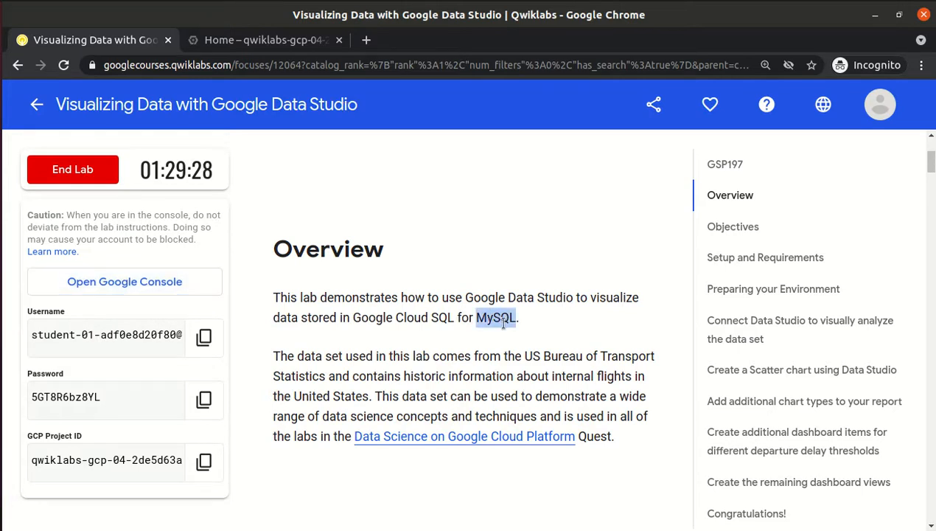
click(503, 322)
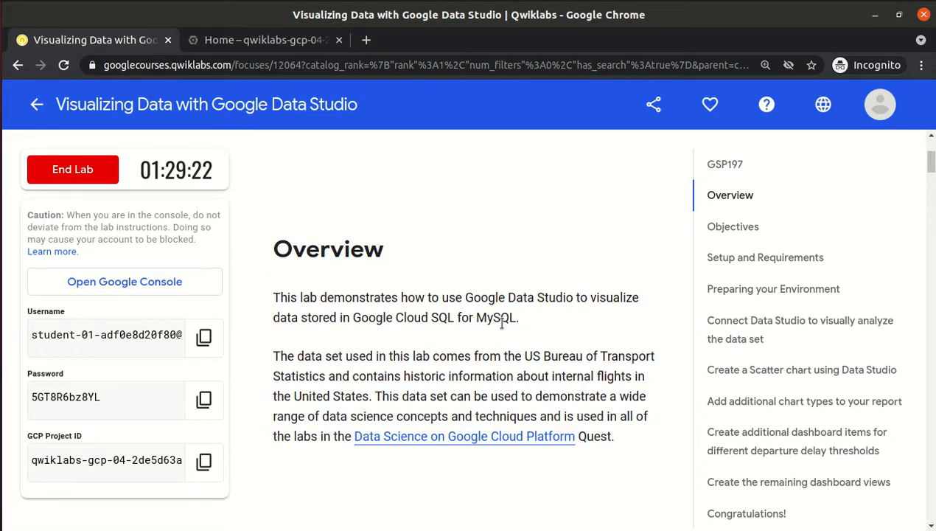
double_click(494, 322)
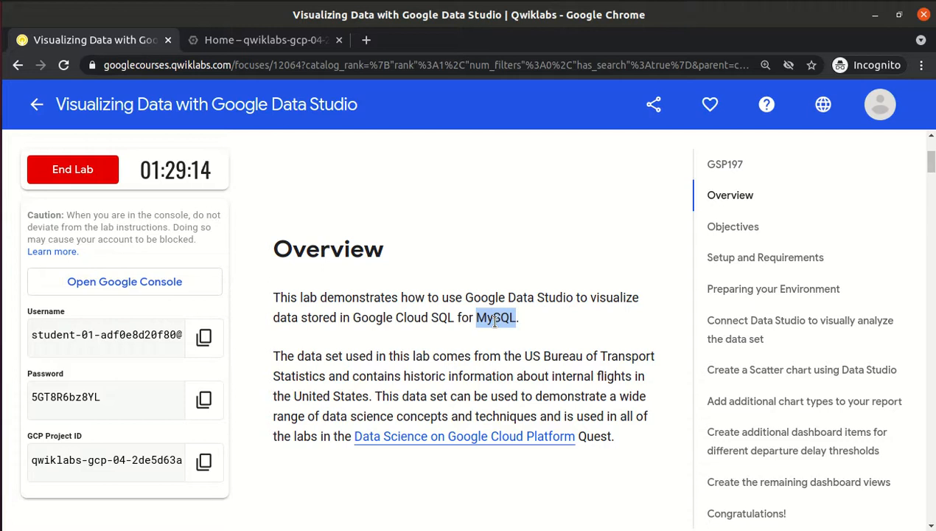
click(495, 322)
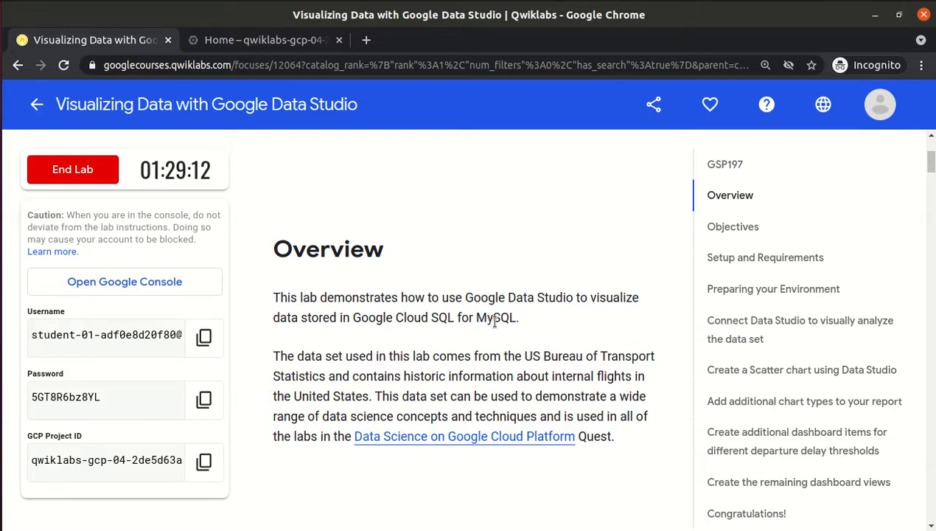
scroll(495, 322, down, 5)
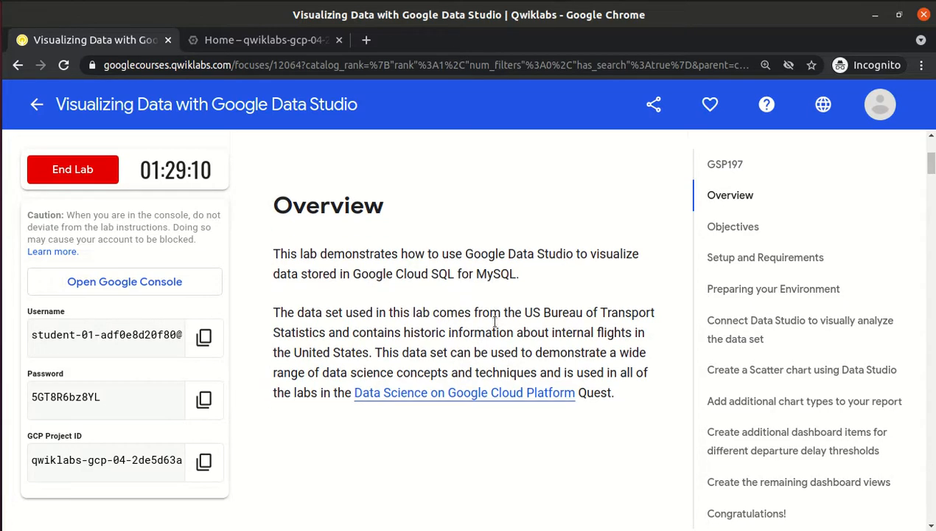
scroll(495, 328, down, 2)
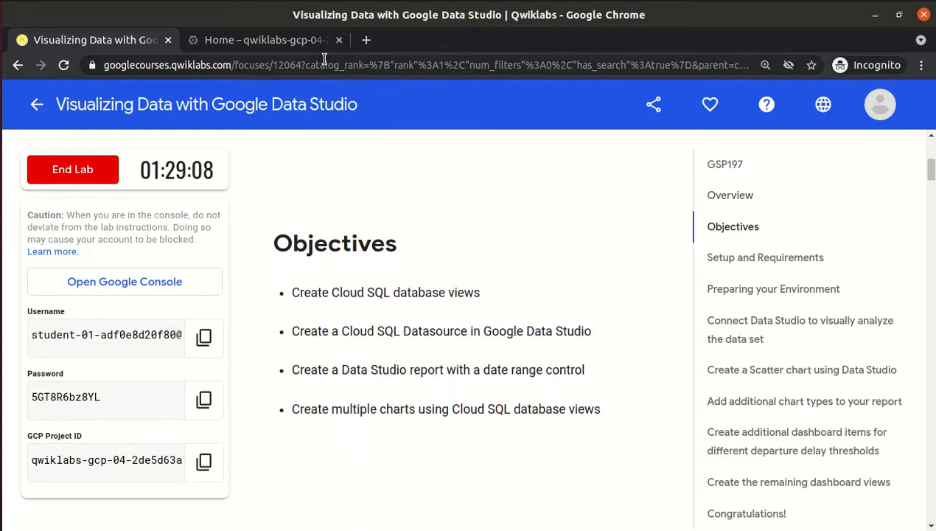
Agree to the Google Cloud Terms of Service for the lab project.
click(277, 41)
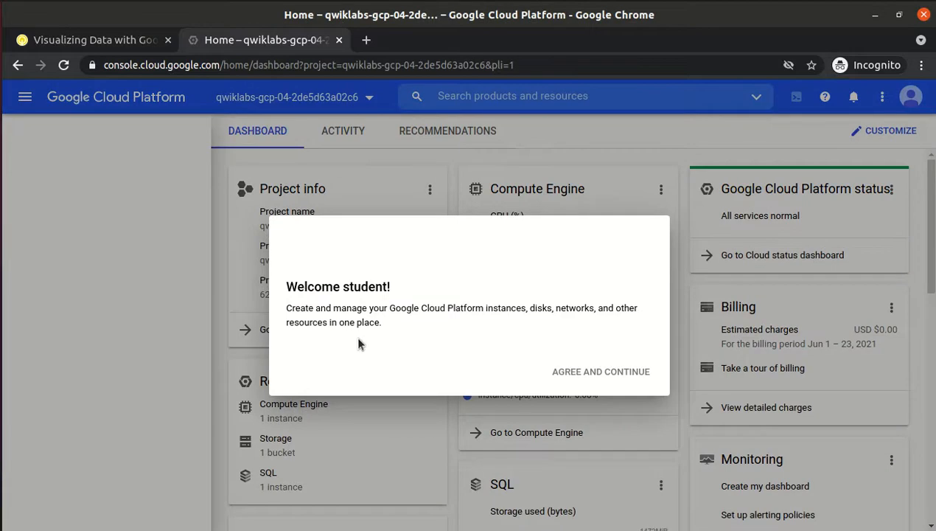
key(space)
click(590, 490)
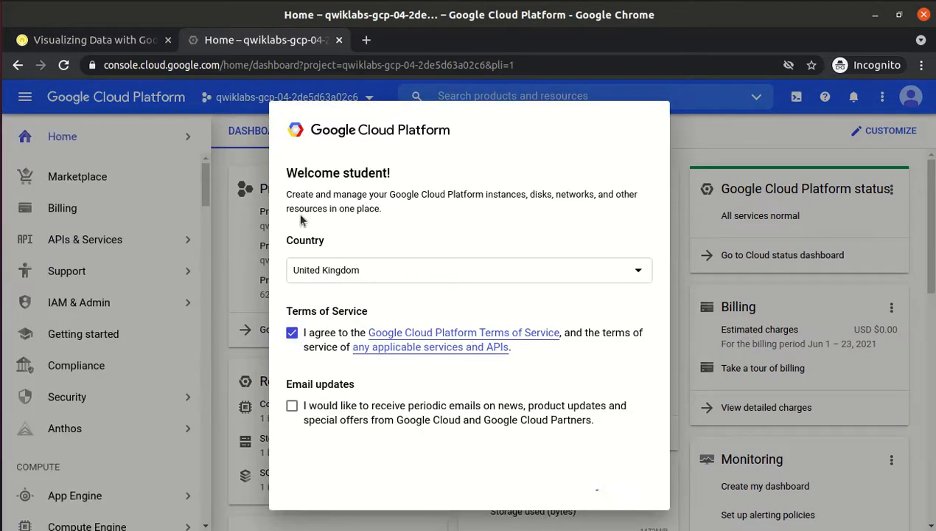
click(110, 40)
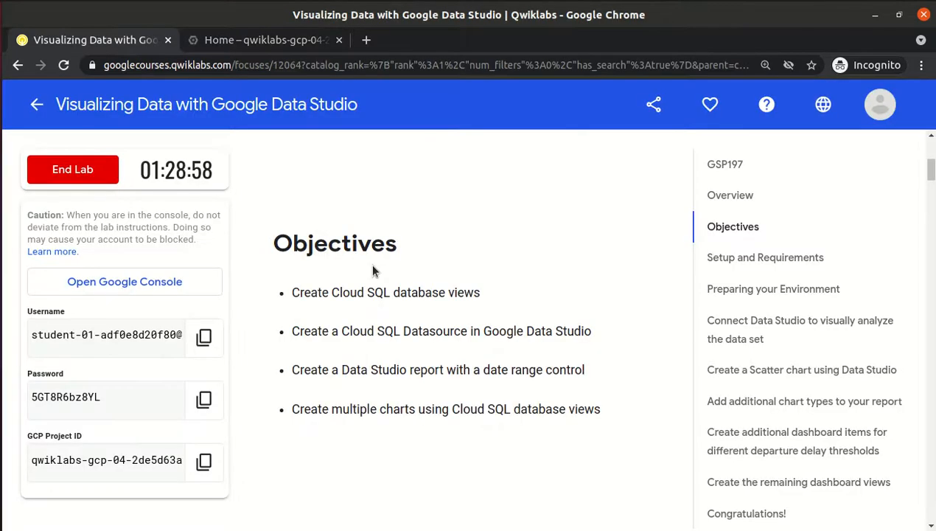
Review the lab's purpose statement in the Overview section.
scroll(372, 269, up, 1)
scroll(372, 269, up, 5)
scroll(372, 269, down, 1)
scroll(372, 271, down, 1)
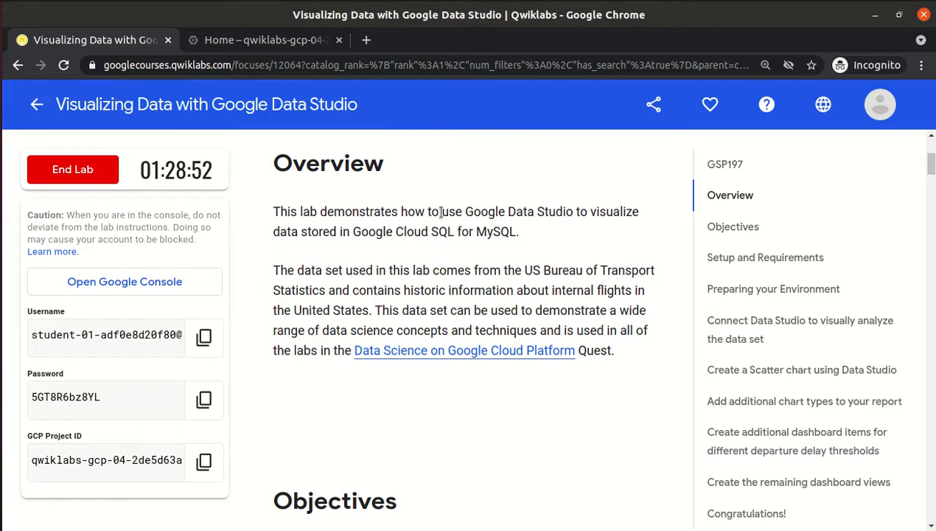
drag(440, 212, 509, 236)
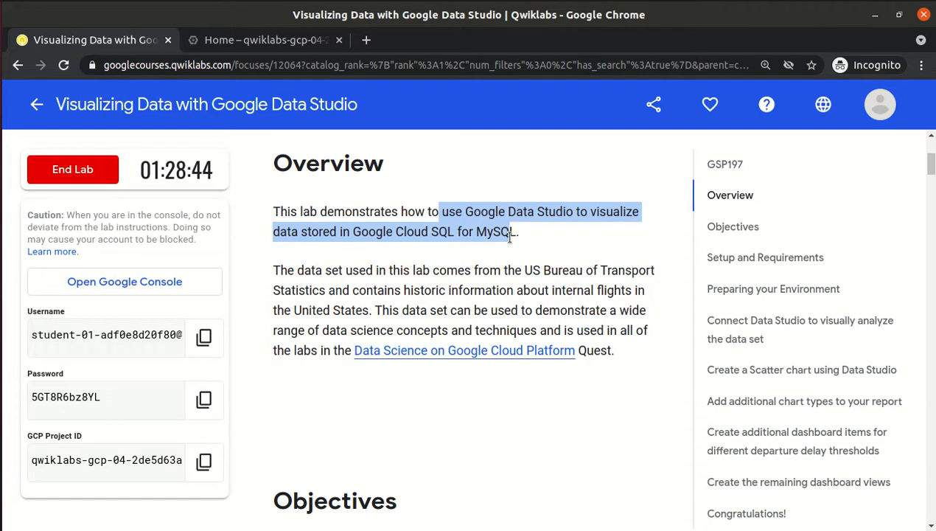
click(520, 237)
Scroll to the setup instructions and copy the gcloud auth list command.
scroll(520, 238, down, 3)
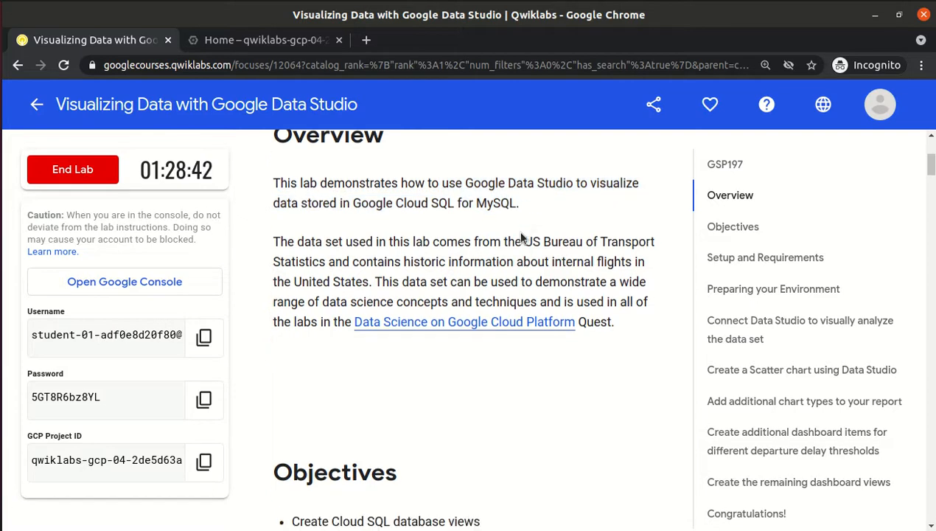
scroll(521, 238, down, 8)
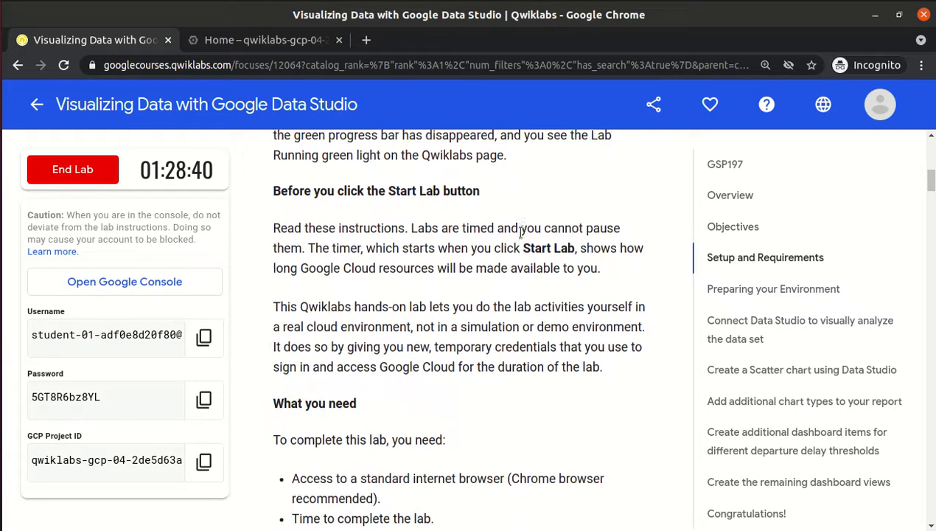
scroll(520, 237, down, 2)
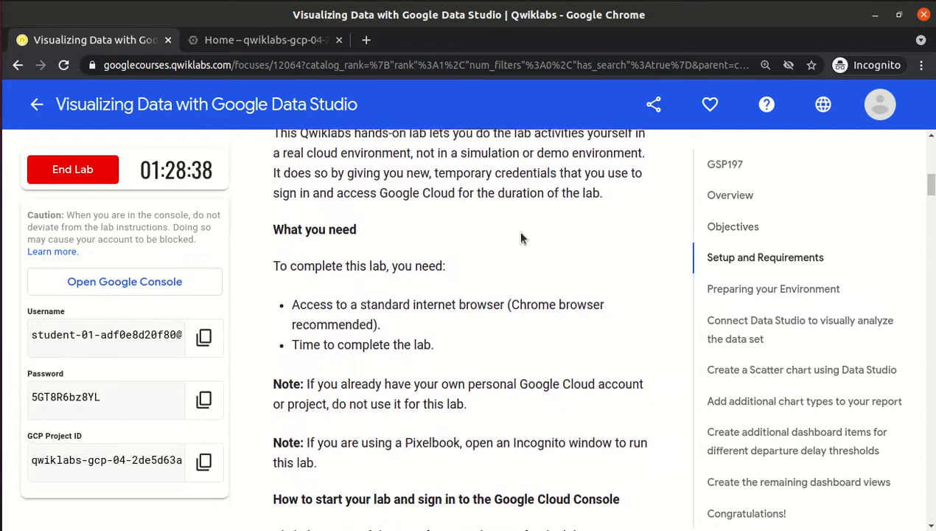
scroll(521, 237, down, 1)
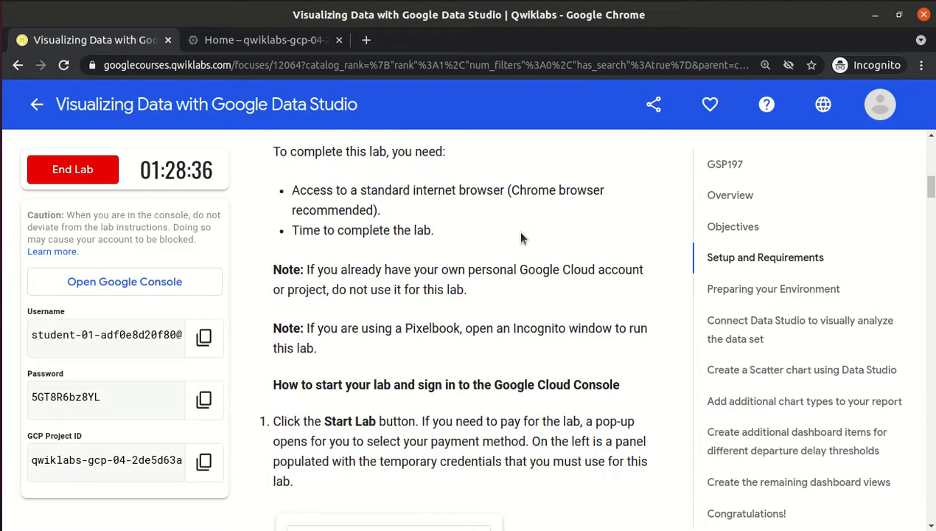
scroll(520, 238, down, 2)
scroll(520, 238, down, 1)
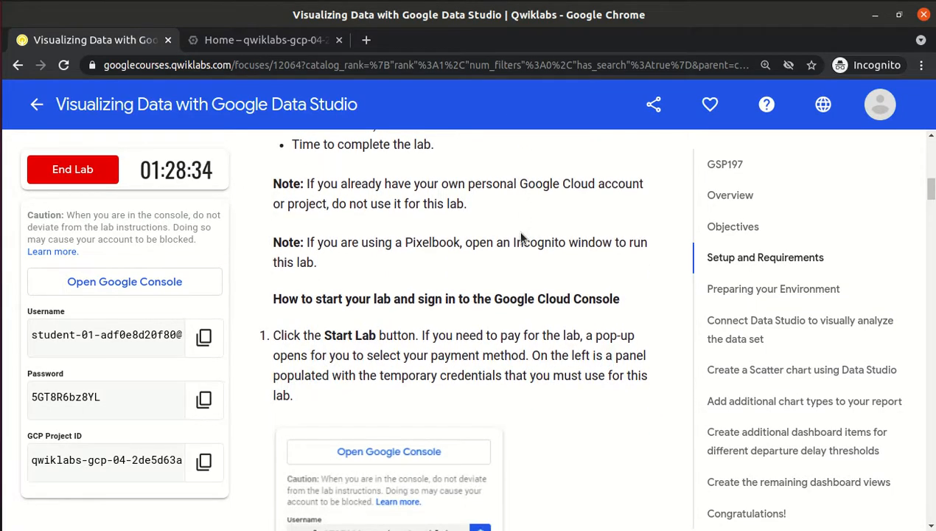
scroll(520, 237, down, 2)
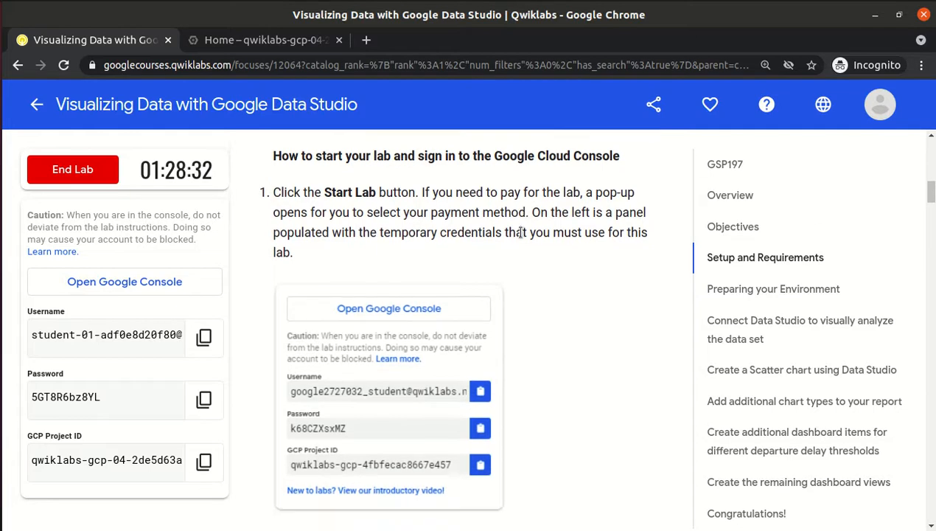
scroll(520, 237, down, 10)
scroll(520, 232, down, 12)
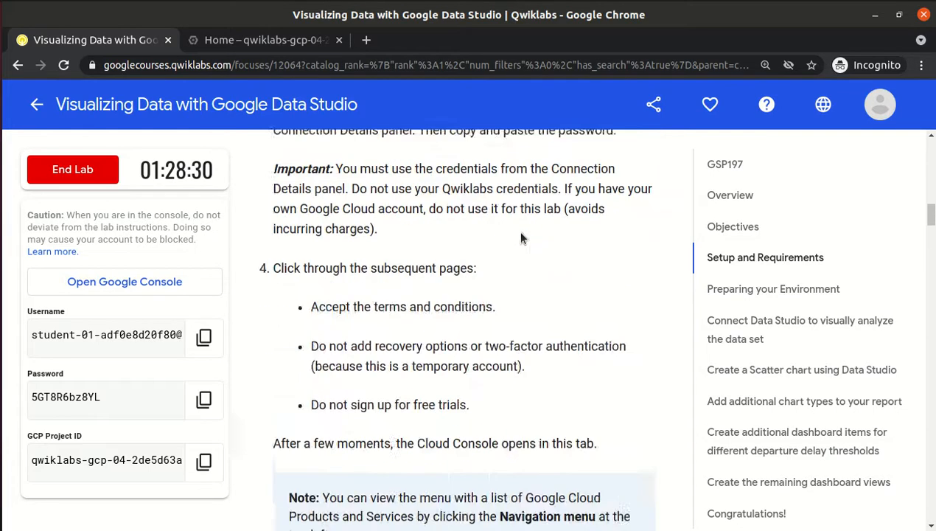
scroll(520, 235, down, 1)
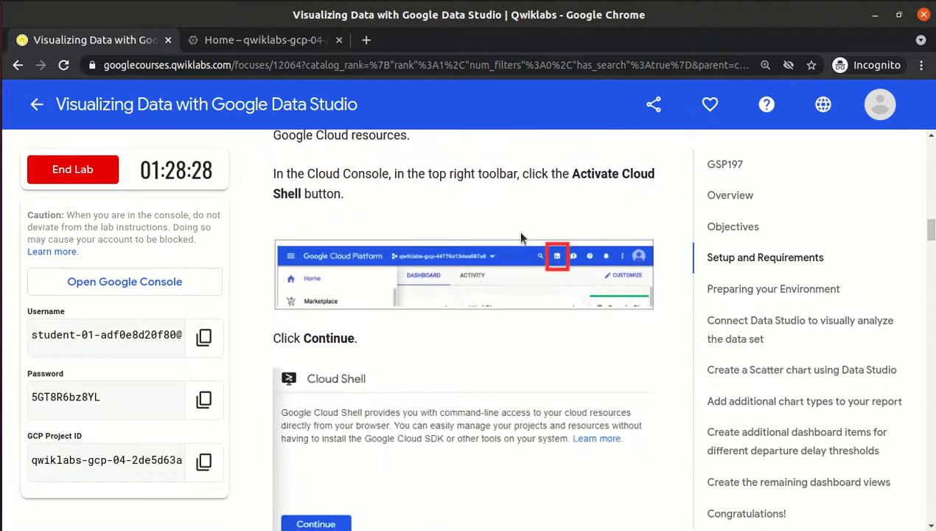
scroll(521, 236, down, 9)
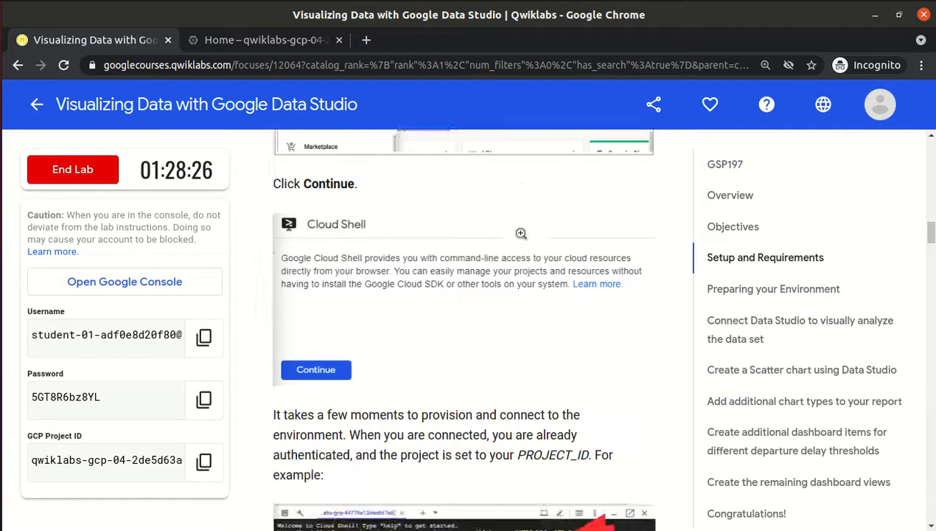
scroll(521, 234, down, 10)
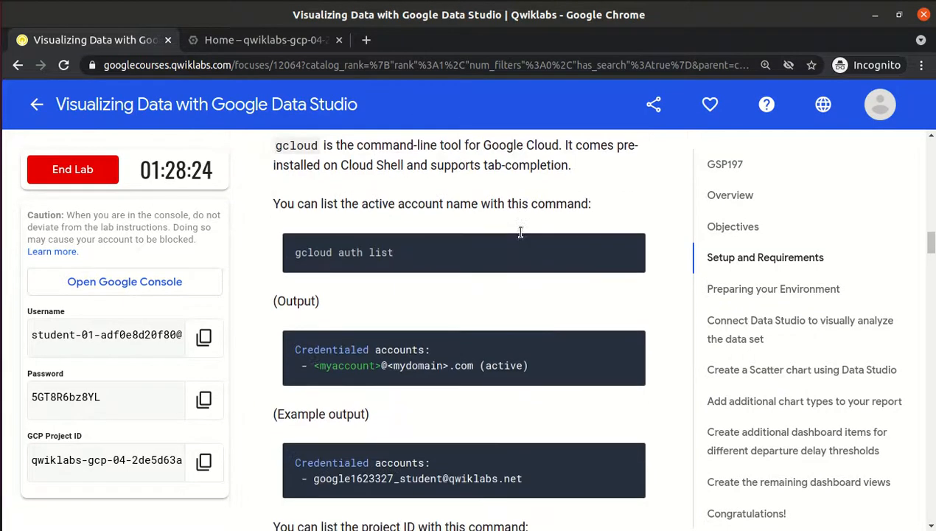
click(627, 219)
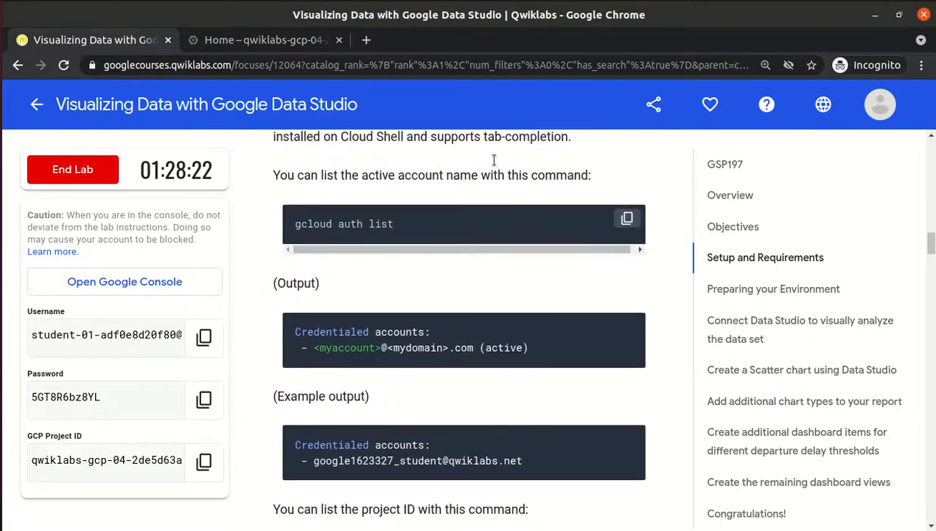
click(284, 42)
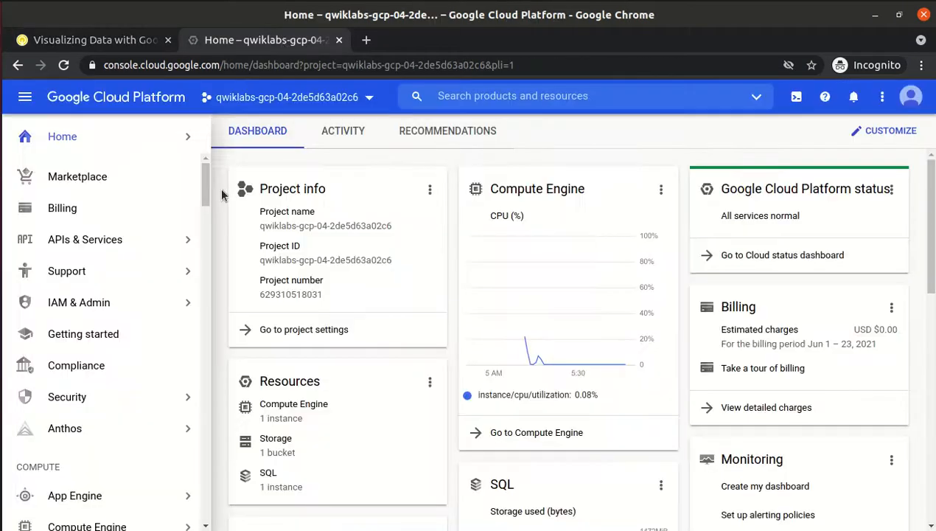
Show the Cloud SQL Instances list with the info panel hidden, revealing the flights MySQL 5.7 instance.
drag(205, 180, 205, 248)
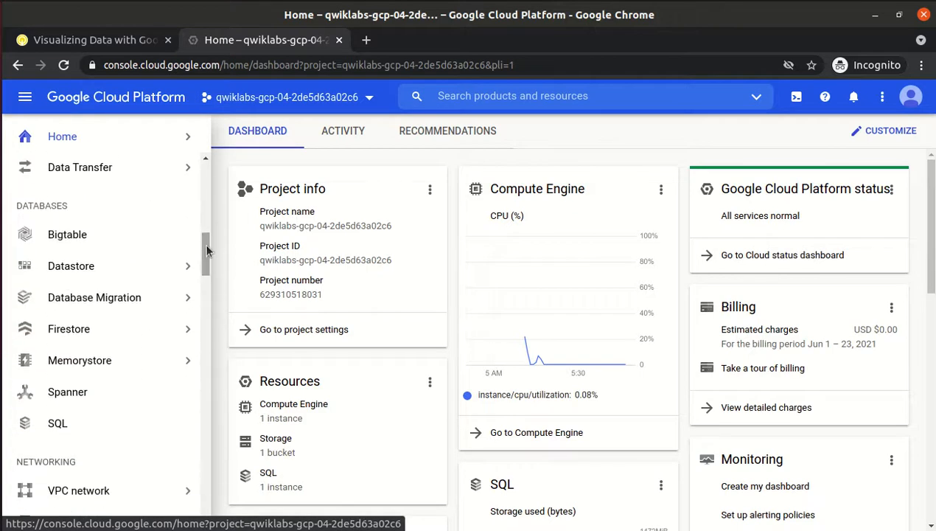
click(57, 423)
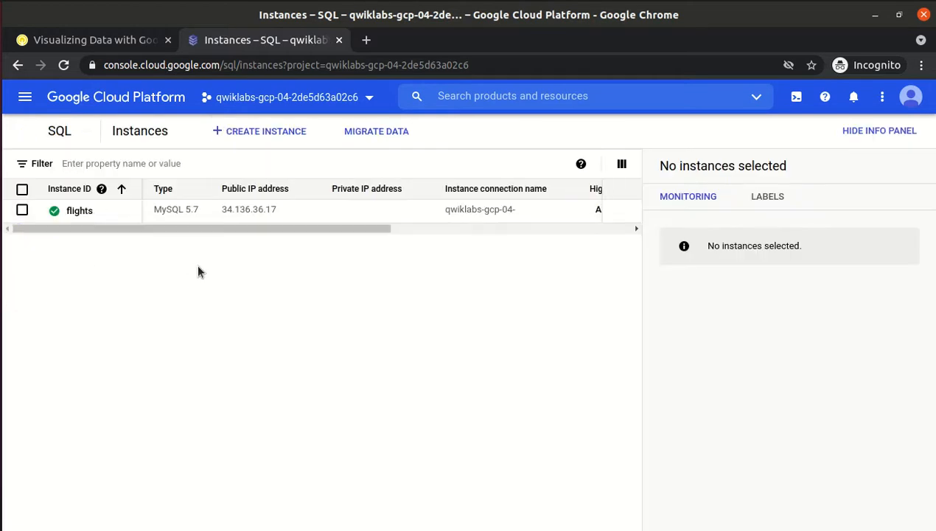
click(877, 132)
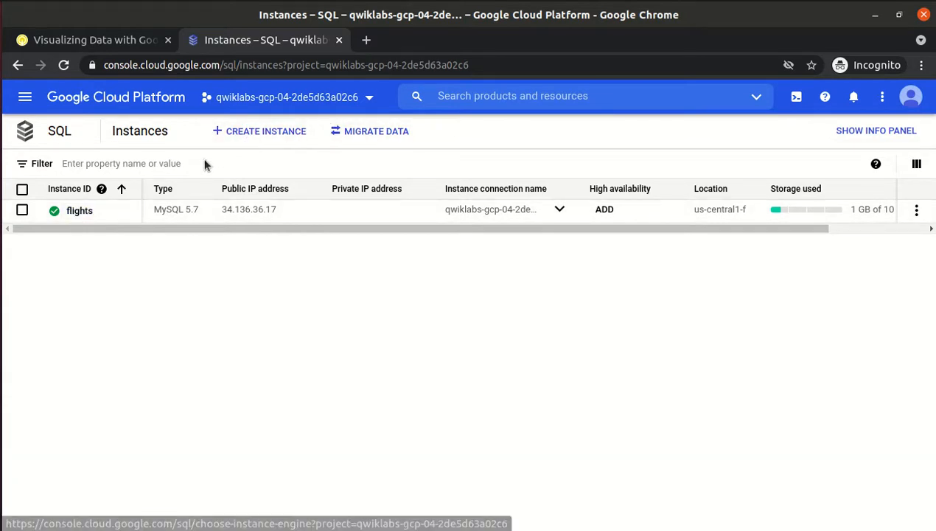
Open the flights instance and review its list of databases.
click(74, 210)
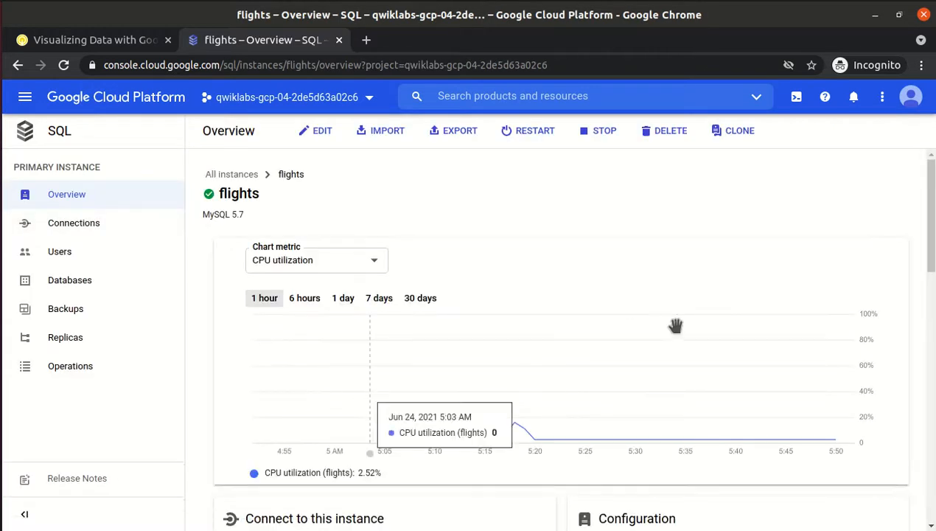
scroll(481, 317, down, 4)
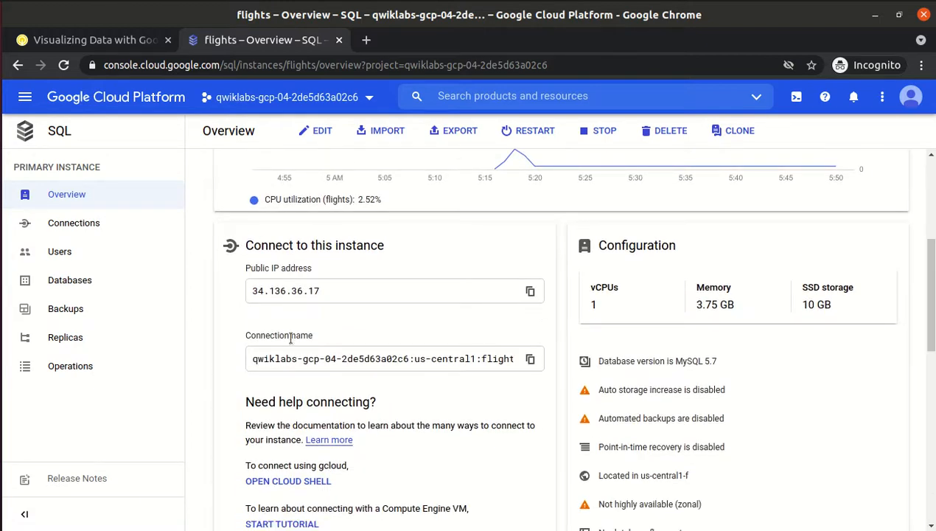
click(52, 284)
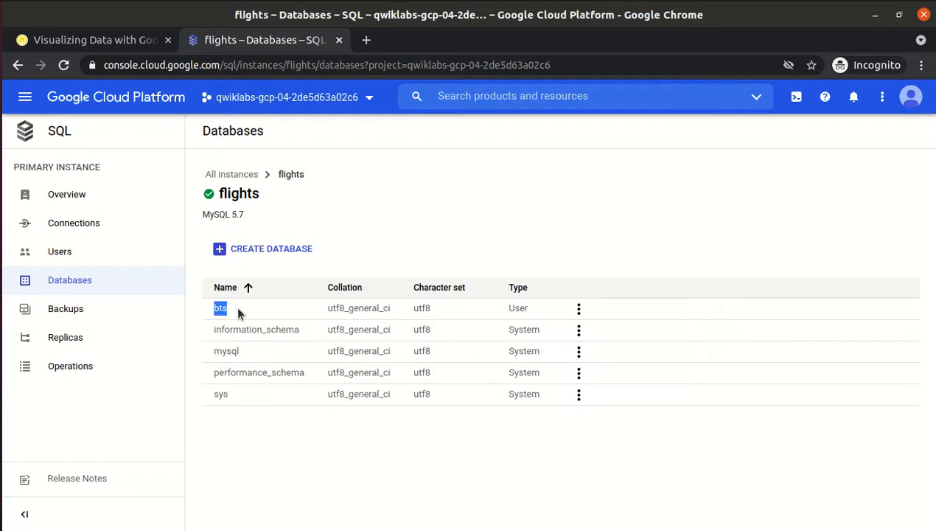
drag(206, 328, 435, 423)
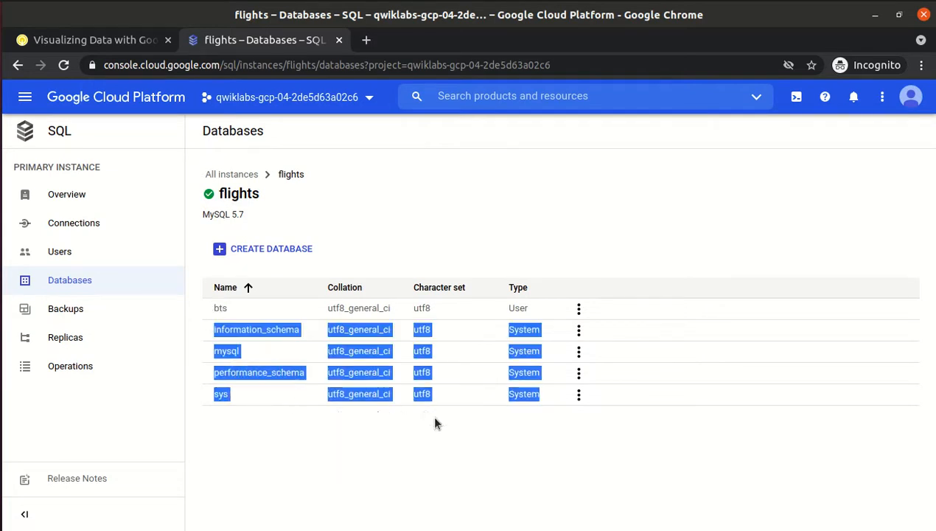
click(435, 423)
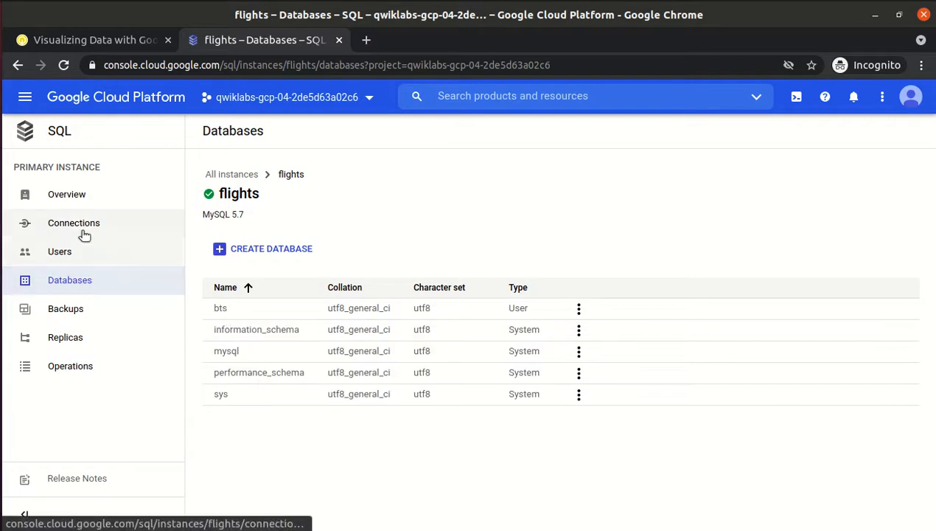
Review the flights instance's users and connections, return to Overview, and dismiss the menu tip.
click(62, 254)
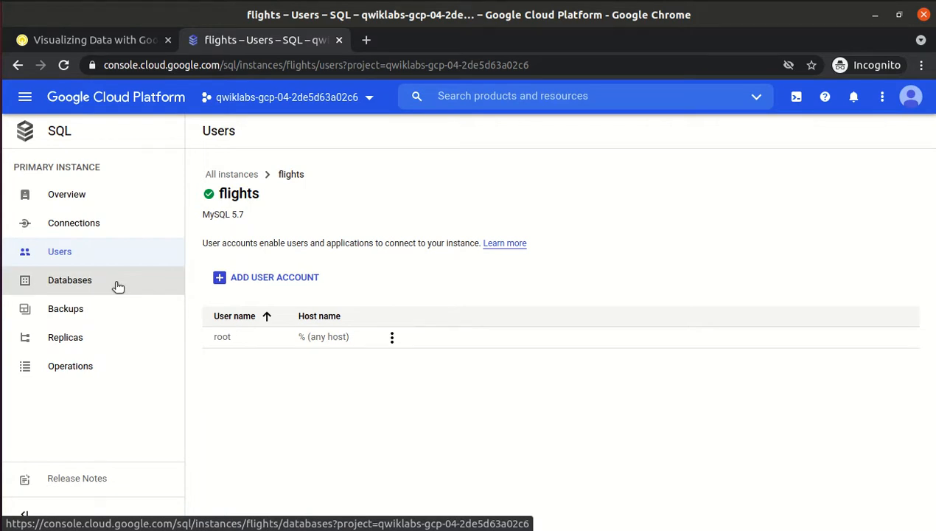
click(83, 218)
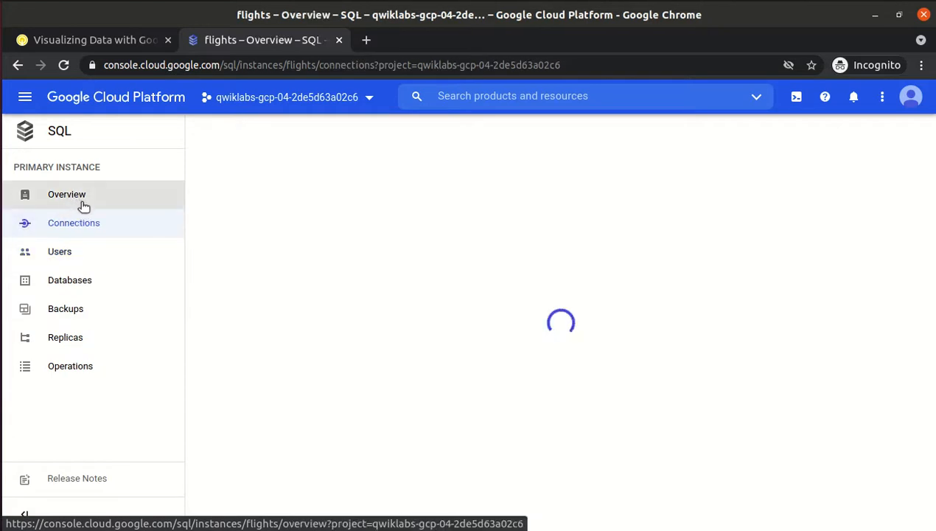
click(83, 200)
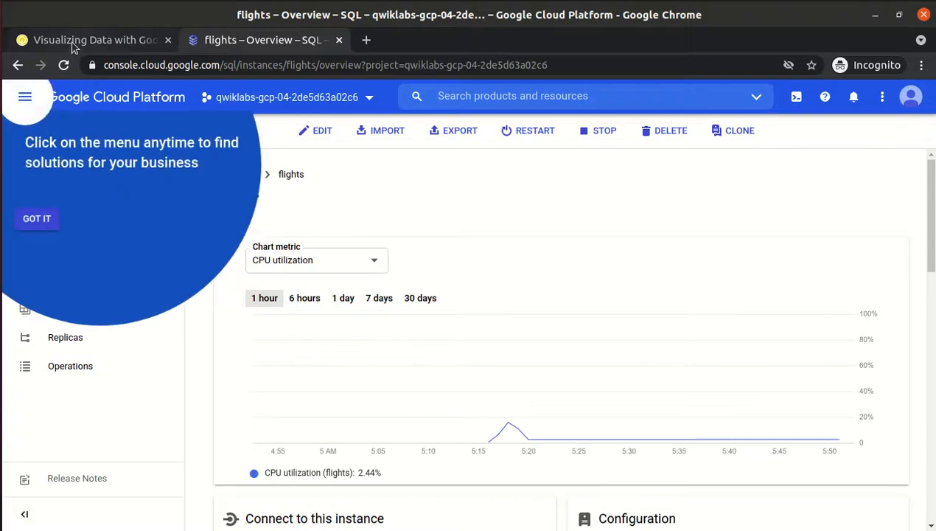
click(73, 40)
click(227, 43)
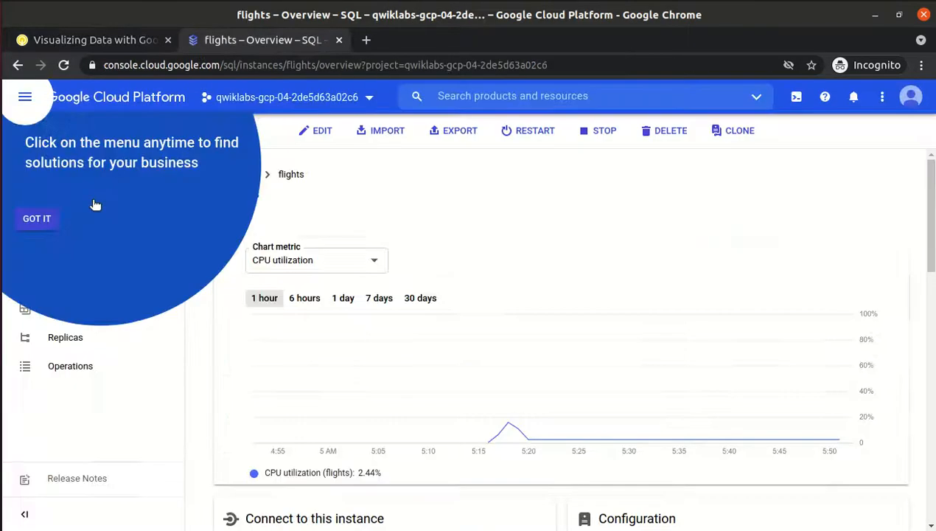
click(37, 219)
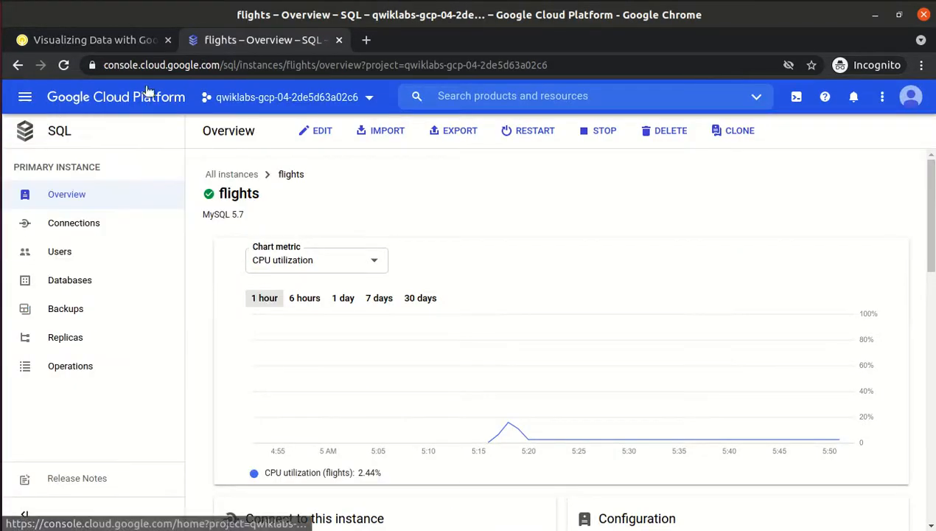
click(128, 40)
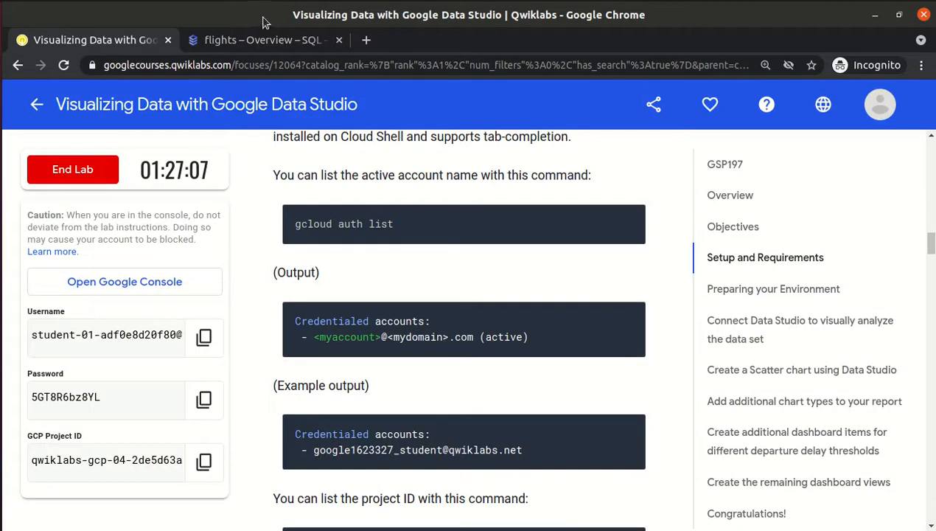
click(268, 38)
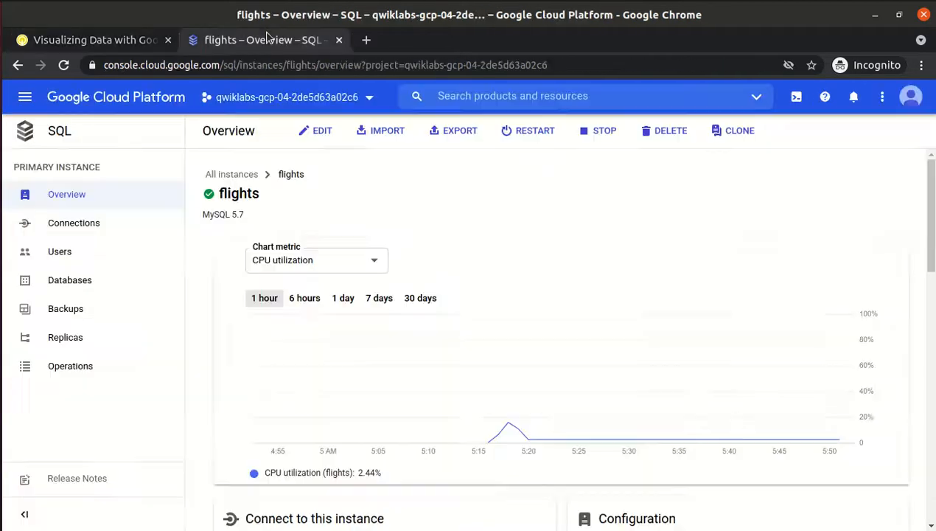
click(25, 97)
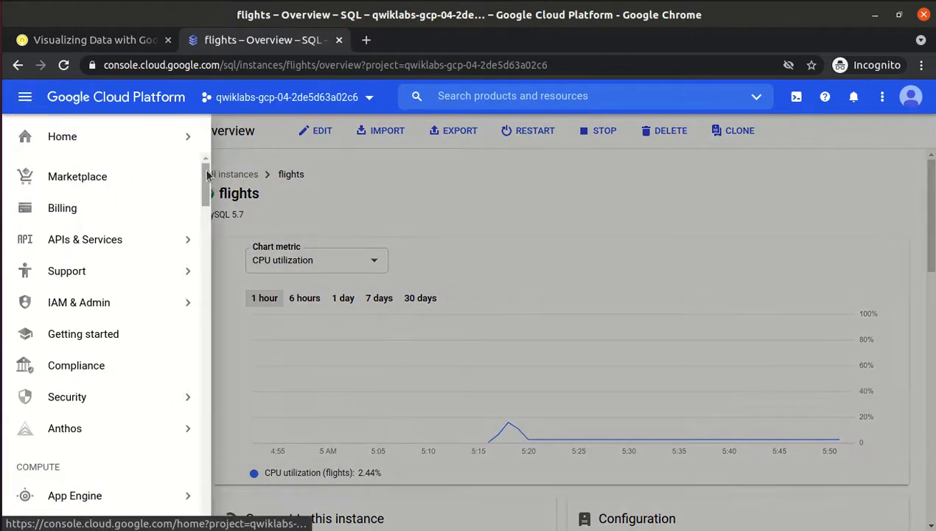
Open Compute Engine in a new browser tab and switch to it.
drag(209, 166, 207, 205)
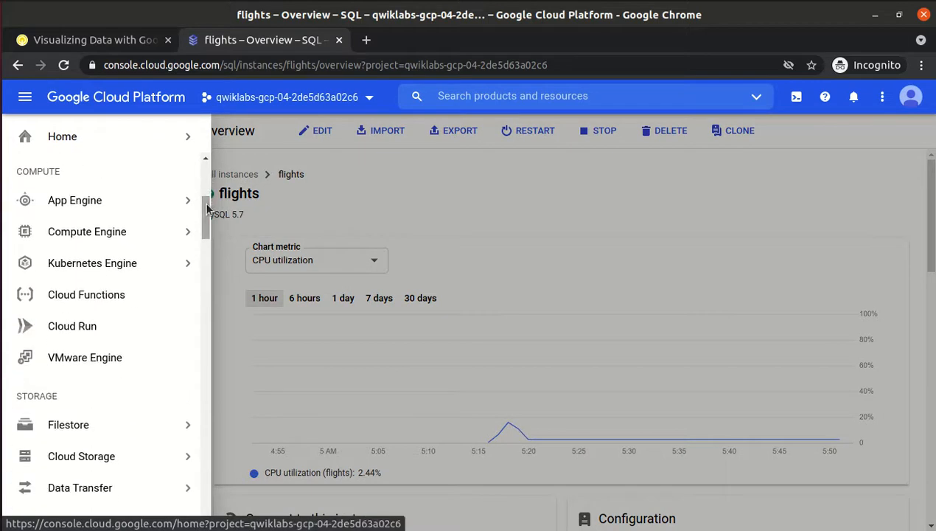
mouse_move(110, 238)
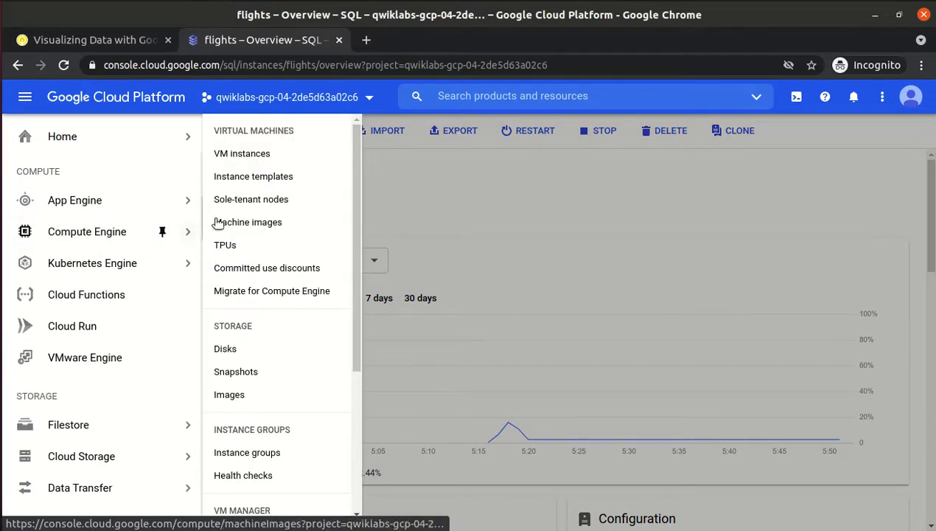
right_click(122, 243)
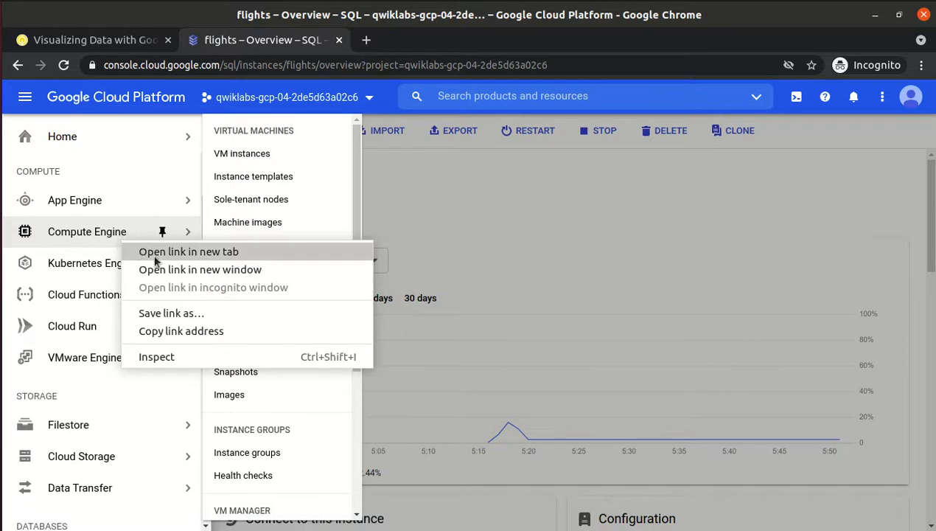
click(157, 257)
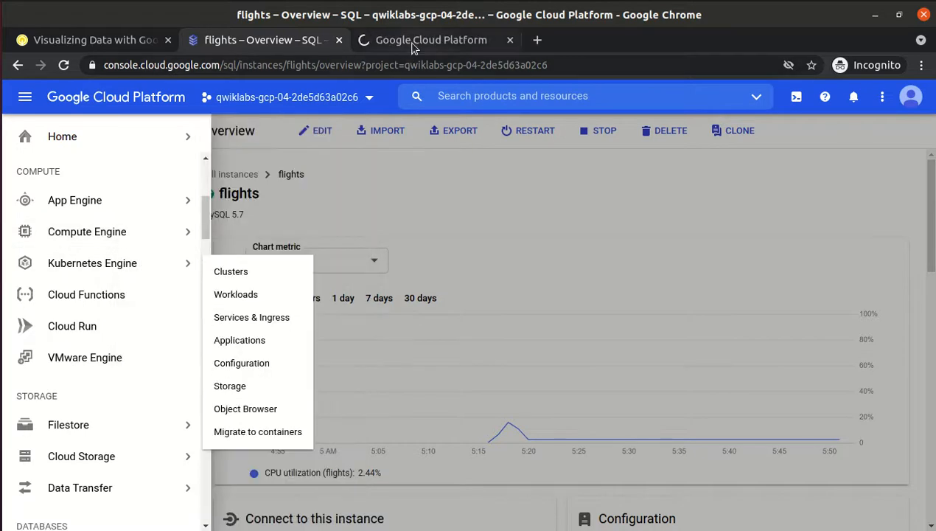
click(412, 45)
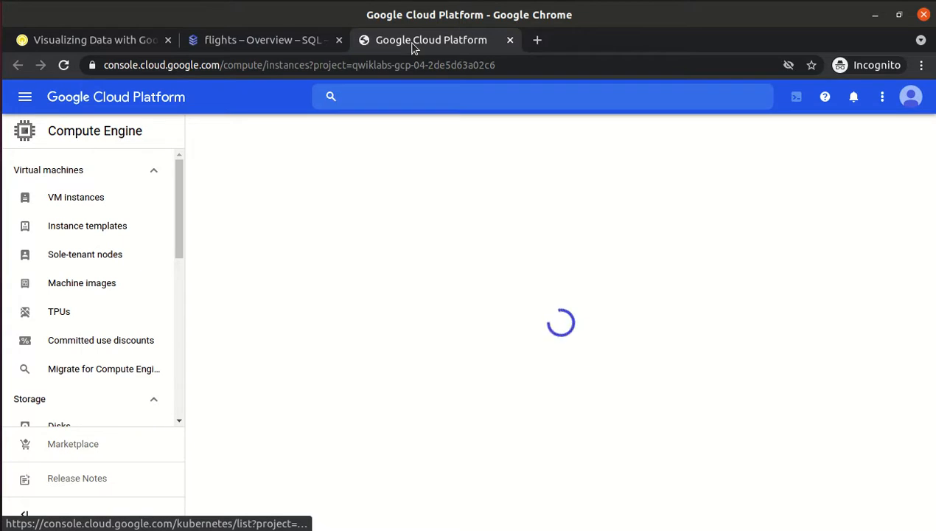
Close the Tutorial panel and open the lab VM instance's details page.
click(25, 515)
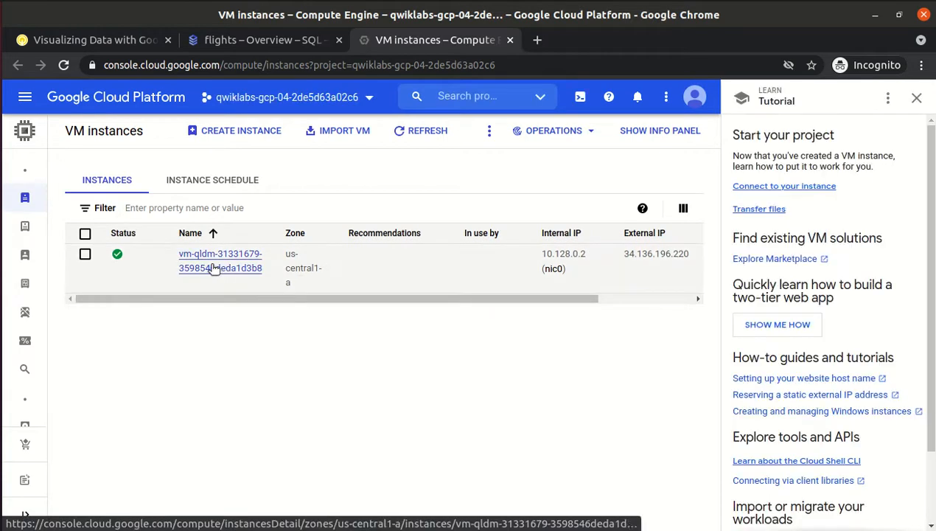
click(917, 103)
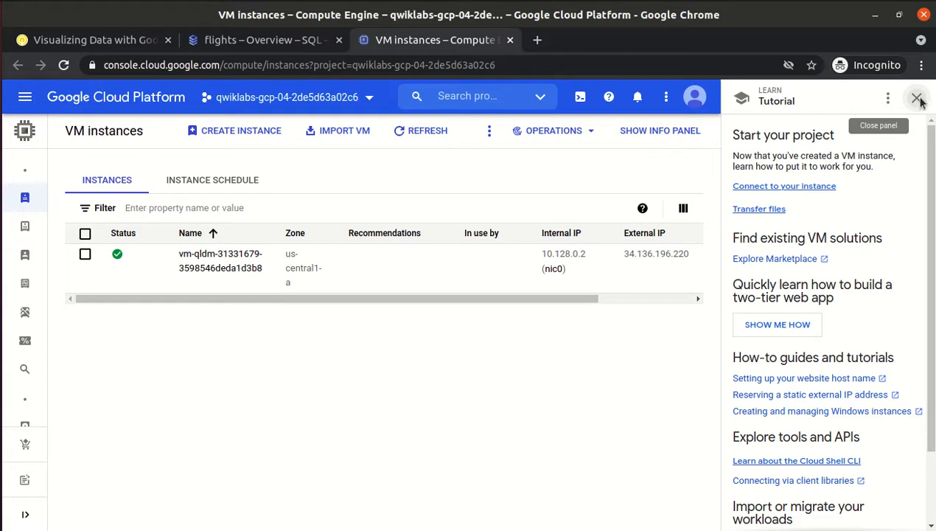
click(917, 101)
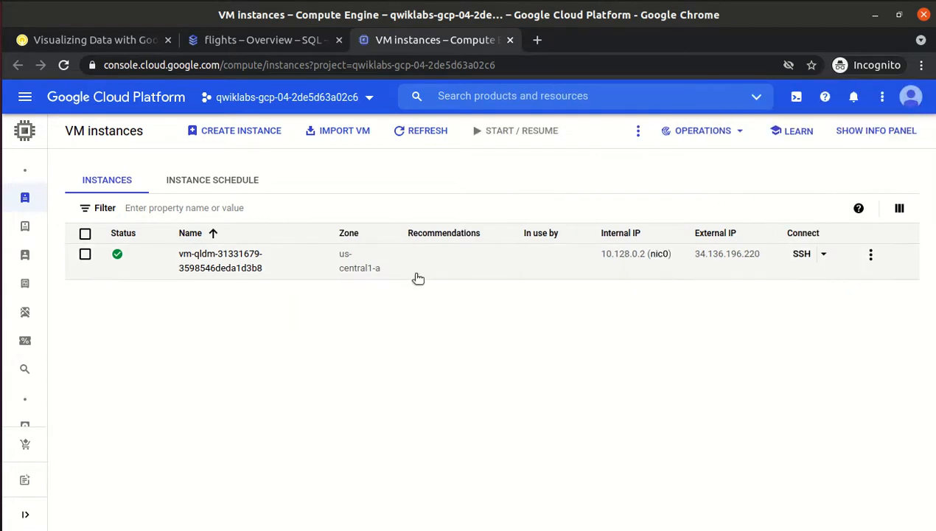
click(220, 255)
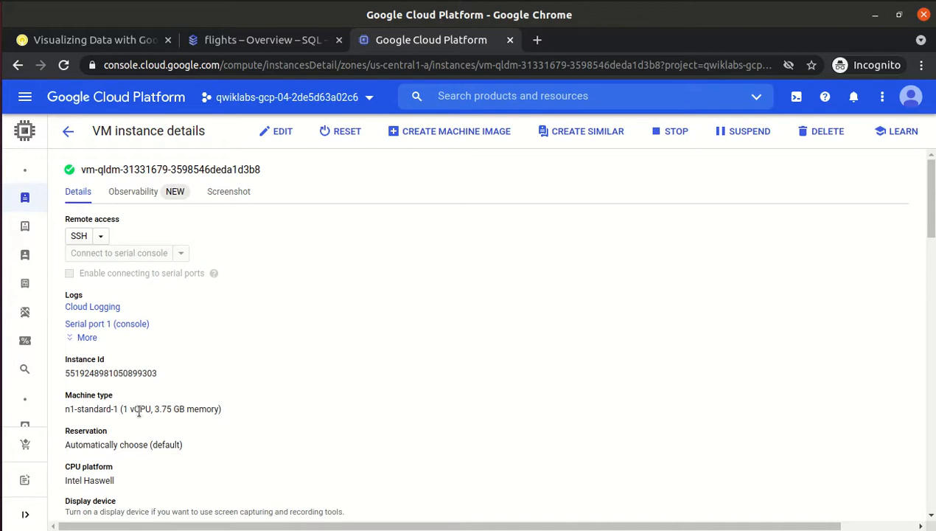
Check the Cloud API access scopes, confirming Cloud SQL is Enabled.
drag(929, 215, 930, 278)
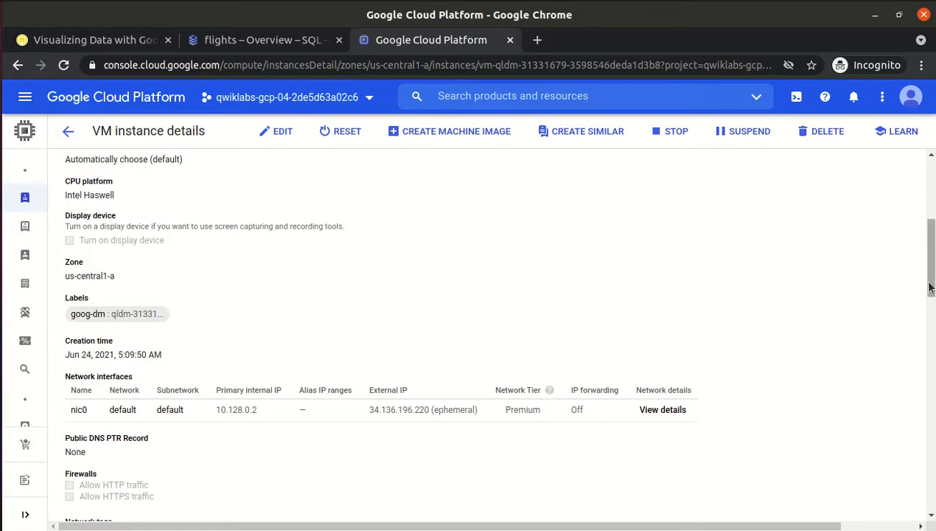
drag(929, 288, 931, 355)
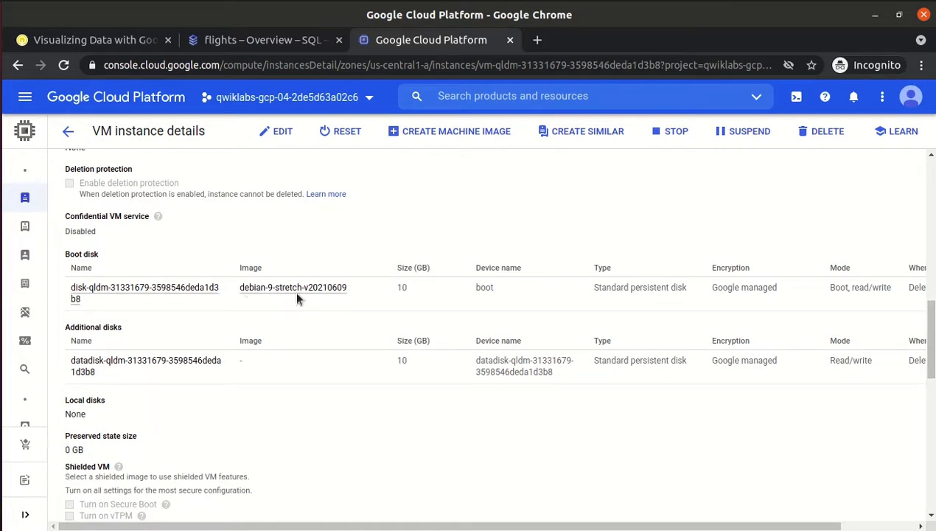
drag(933, 348, 933, 469)
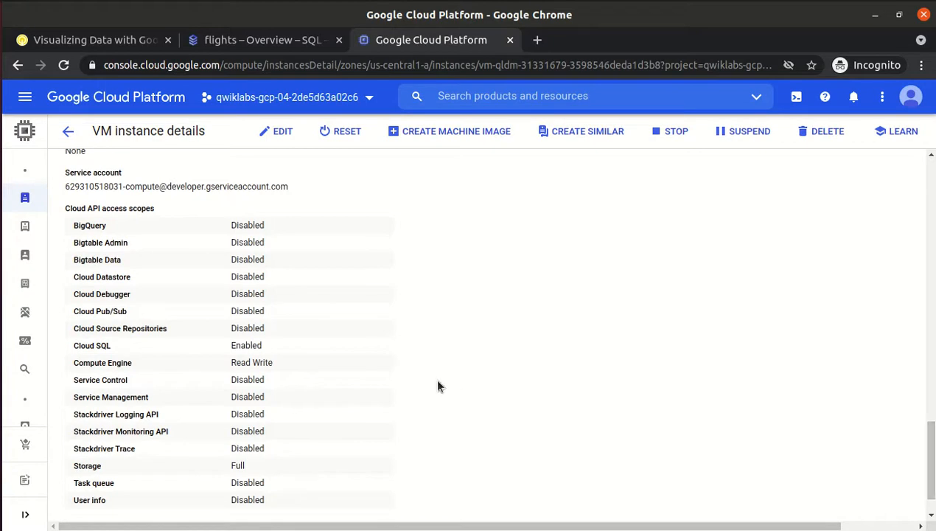
drag(267, 348, 73, 348)
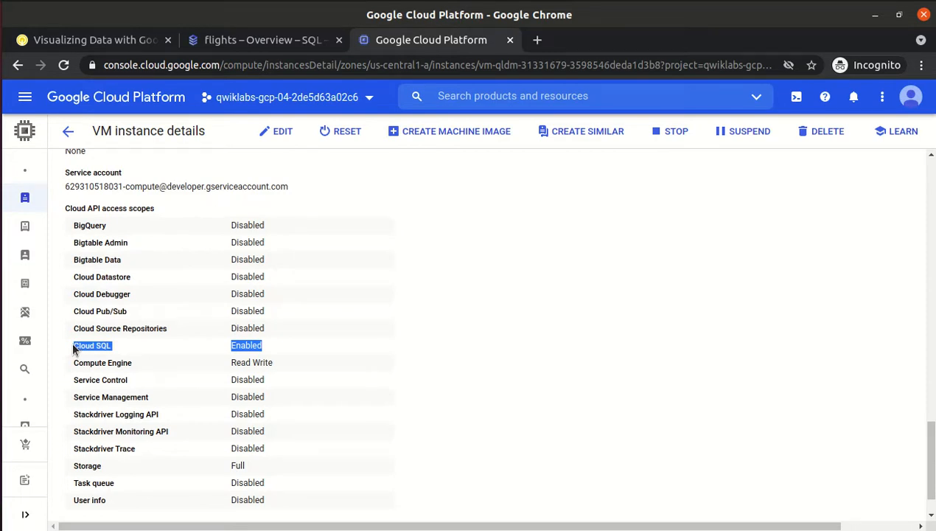
drag(65, 208, 155, 211)
click(155, 211)
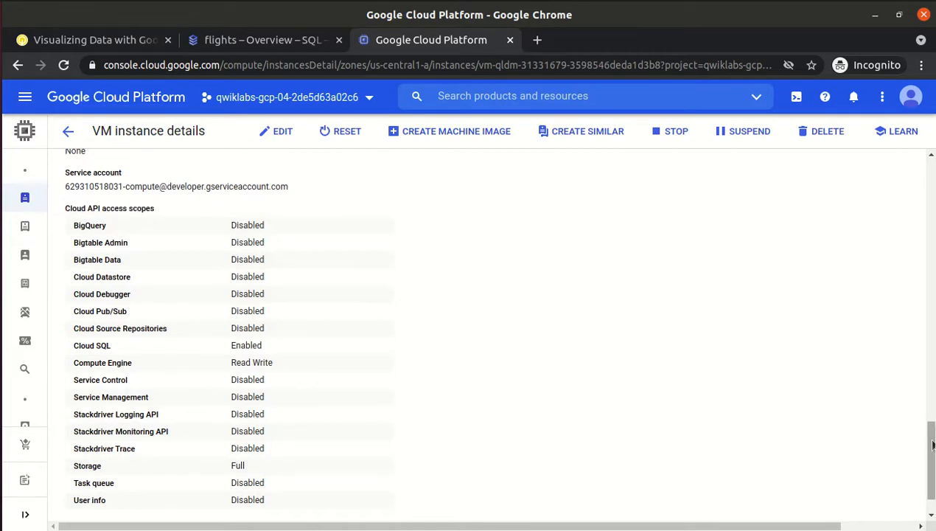
drag(930, 459, 930, 472)
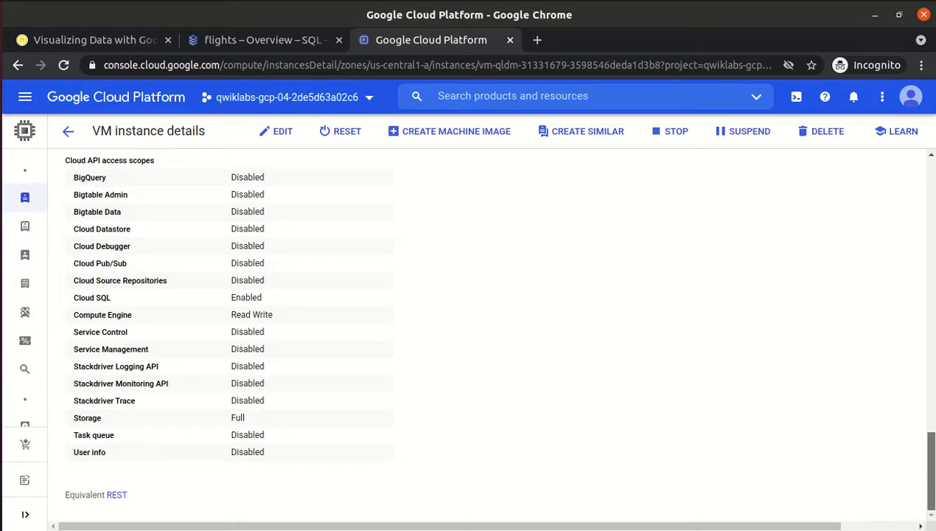
mouse_move(930, 472)
mouse_down()
mouse_move(930, 338)
mouse_move(930, 472)
mouse_up()
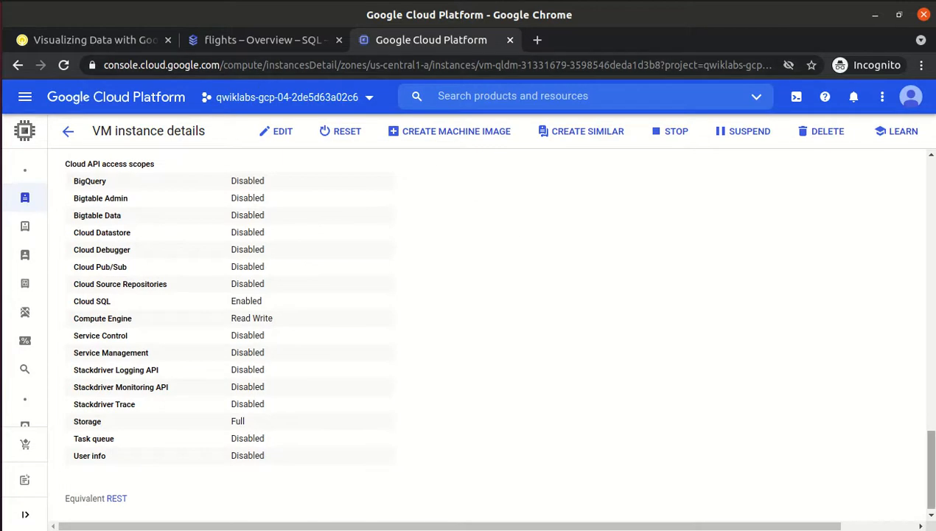
drag(930, 472, 930, 198)
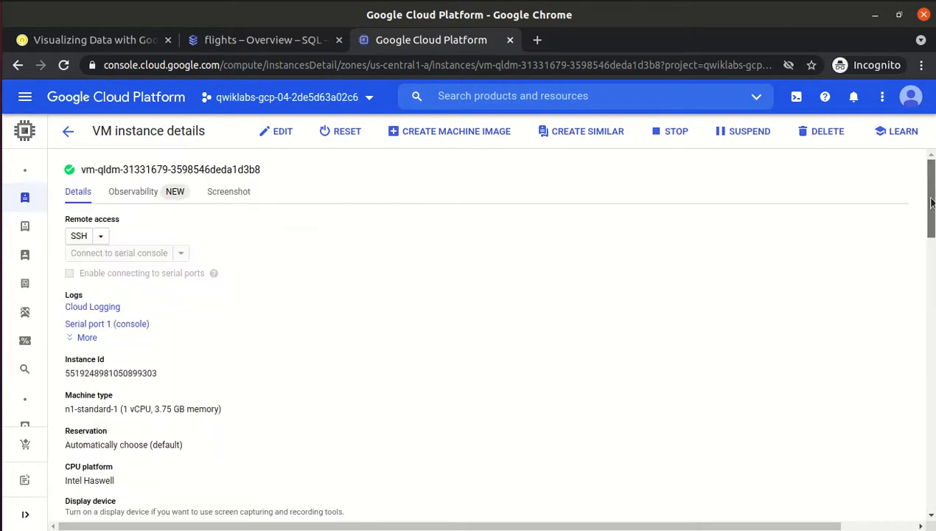
Close the navigation menu on the flights SQL page and review the lab's setup instructions.
click(221, 38)
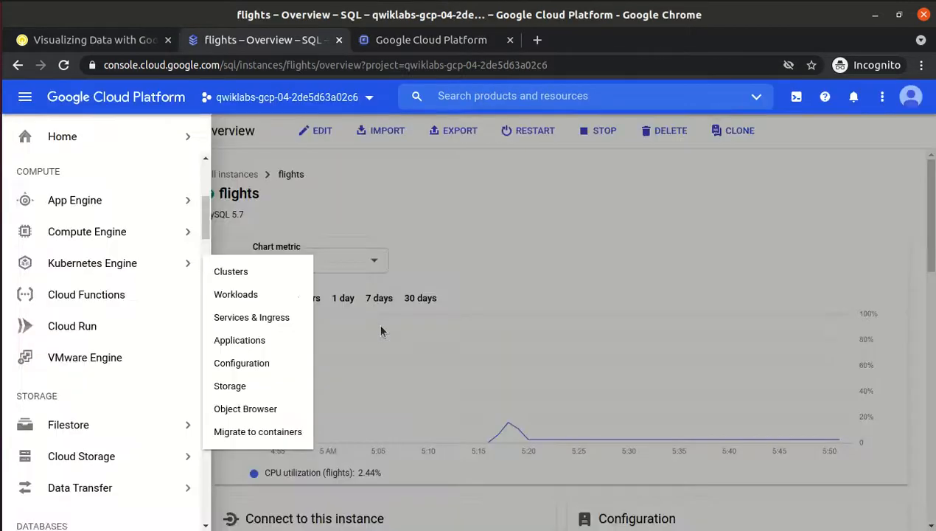
click(433, 197)
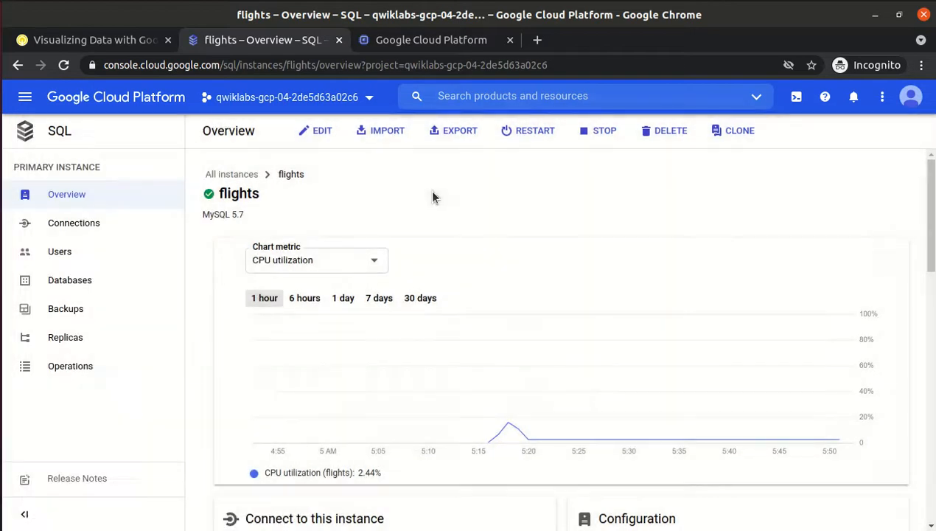
click(85, 38)
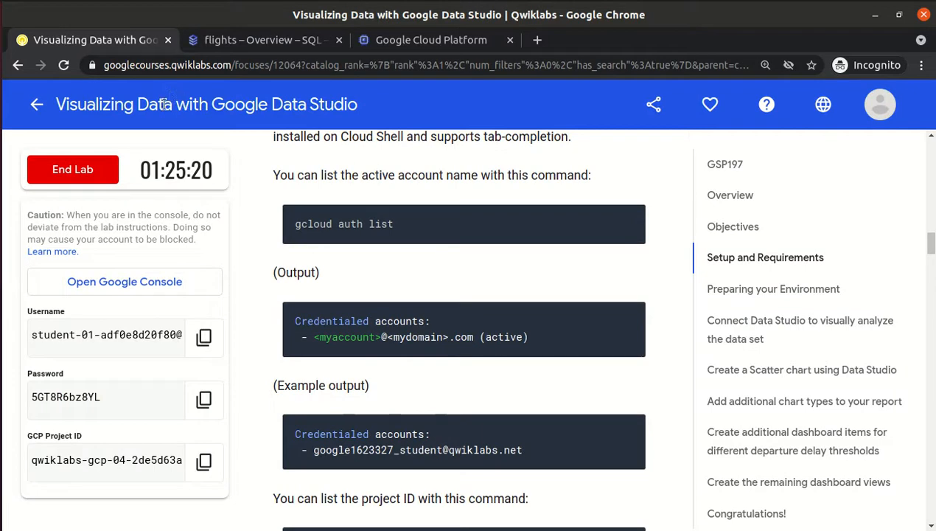
drag(193, 104, 361, 115)
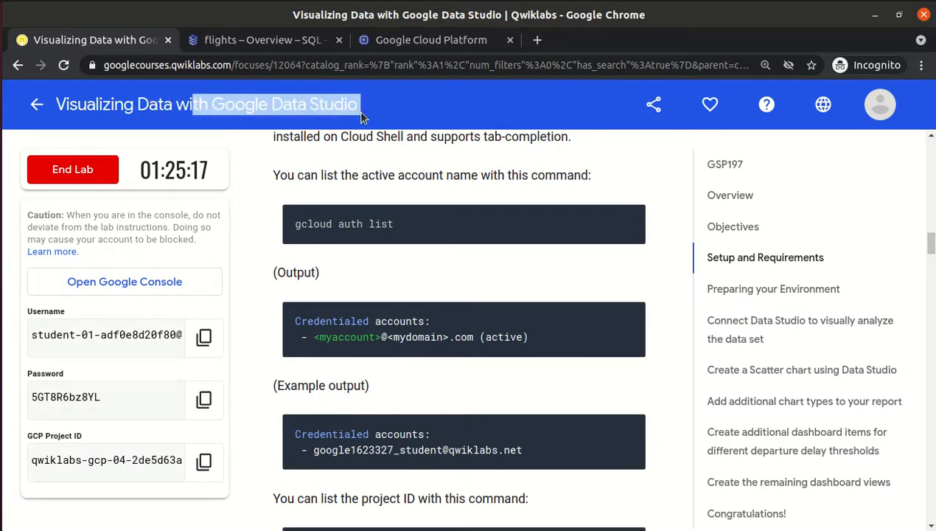
click(391, 260)
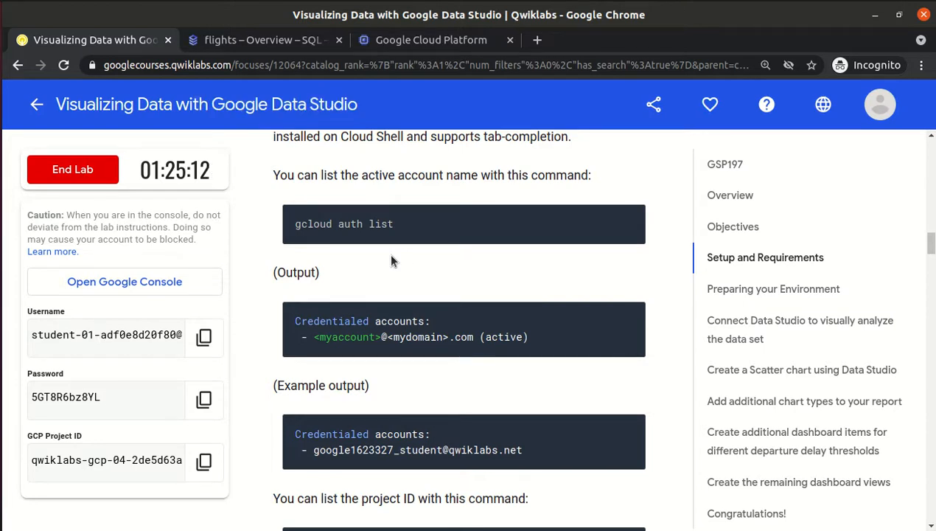
scroll(392, 260, down, 4)
scroll(391, 259, down, 3)
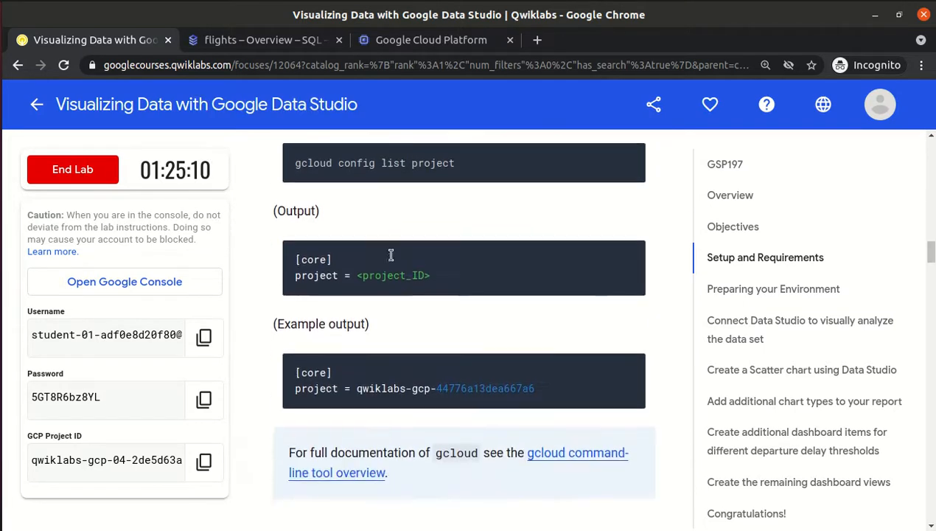
click(241, 44)
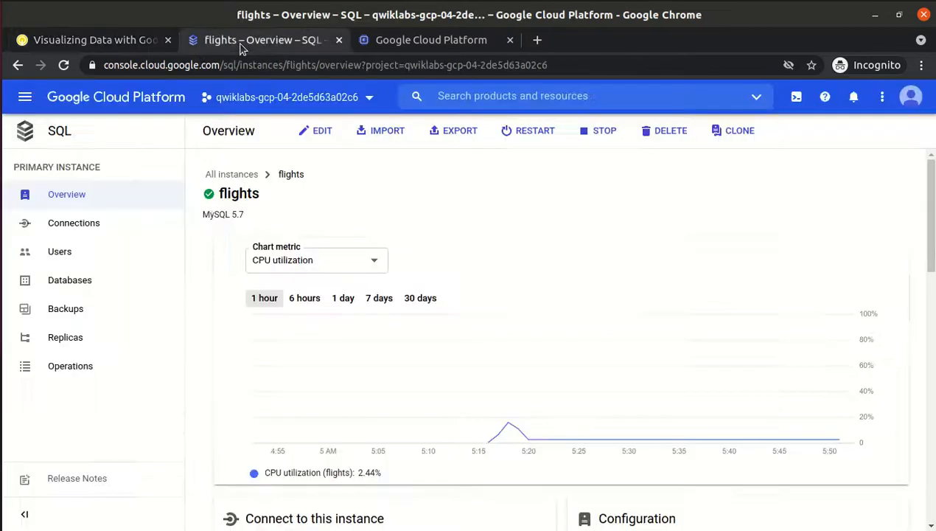
Go from the VM instance details back to the VM instances list with the running lab VM.
click(382, 47)
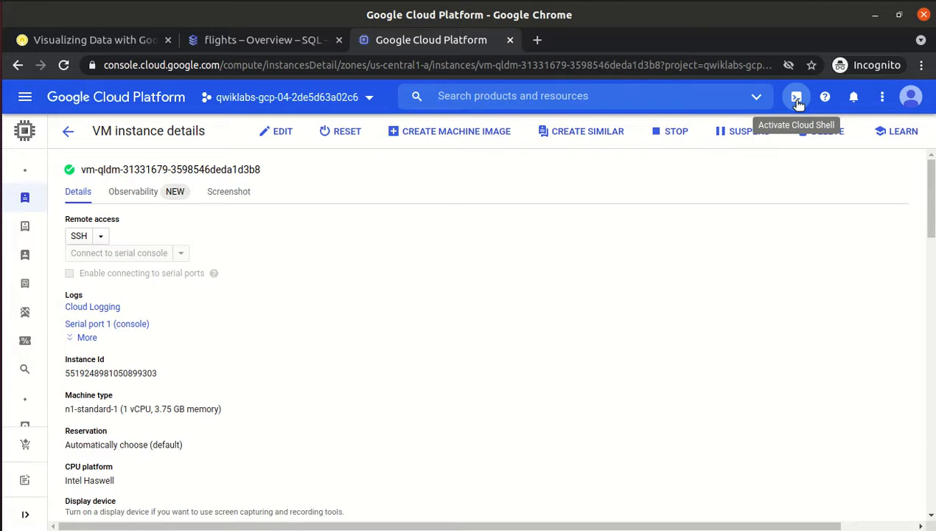
click(225, 40)
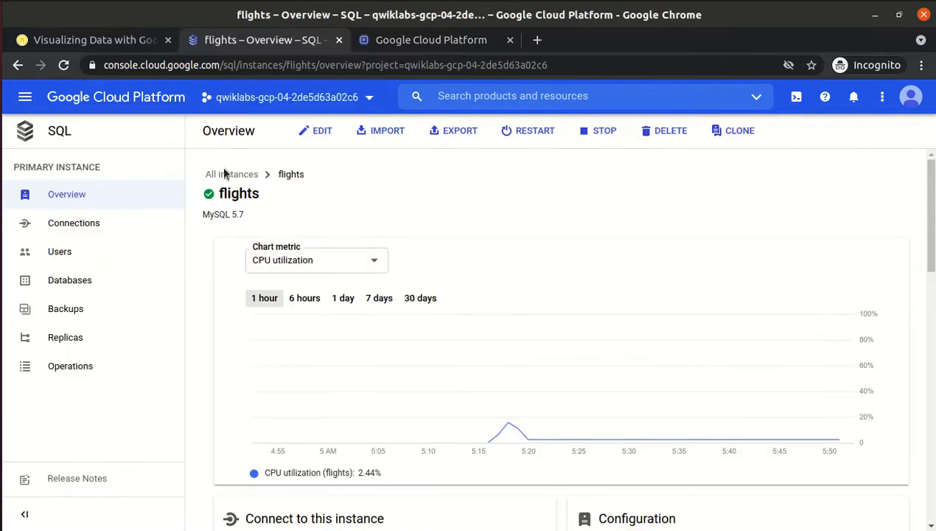
click(401, 42)
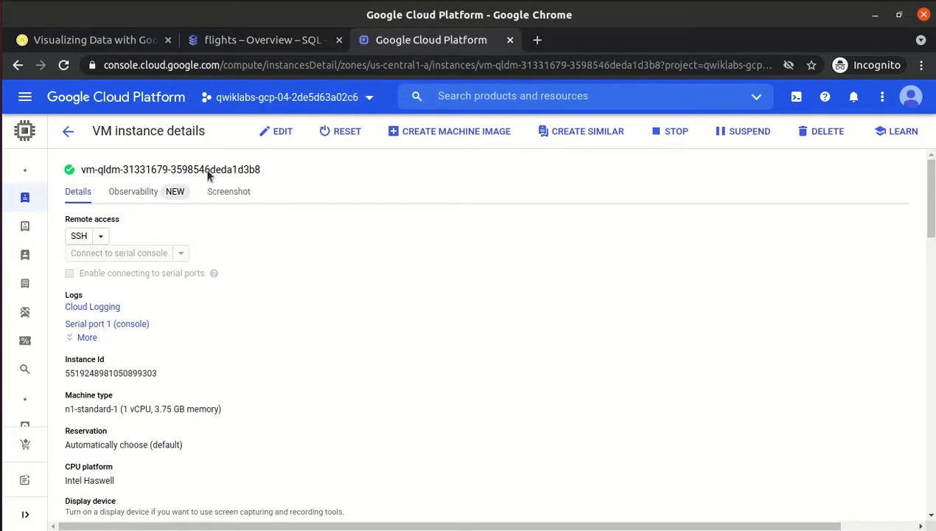
click(68, 130)
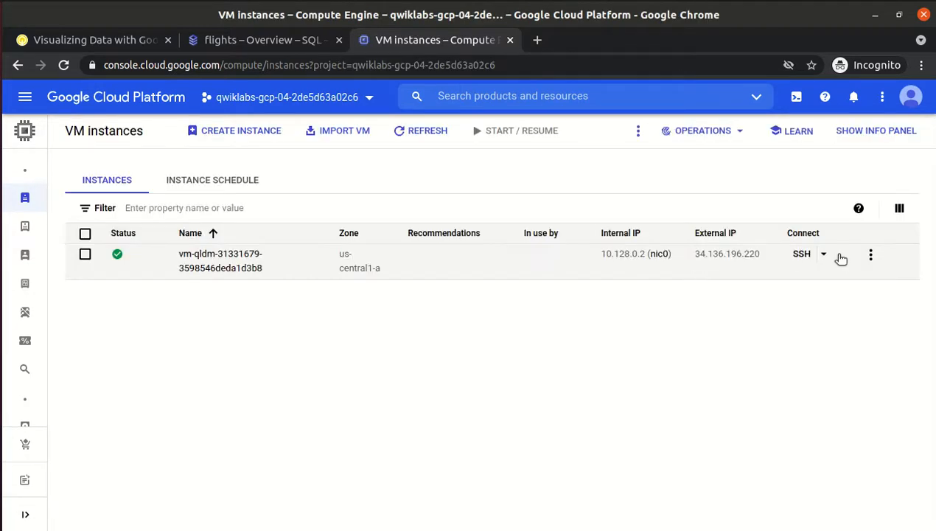
Open an SSH terminal to the VM instance, then minimize the window once it connects.
click(801, 258)
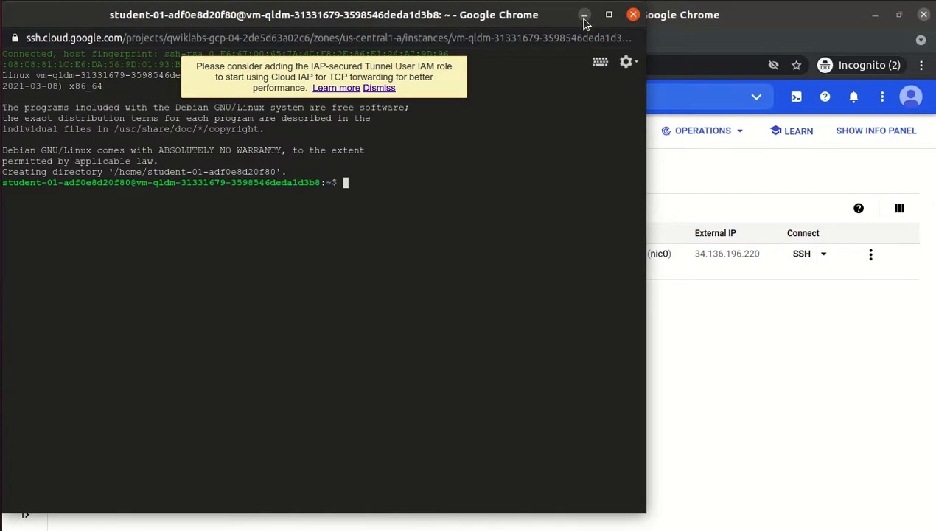
click(583, 16)
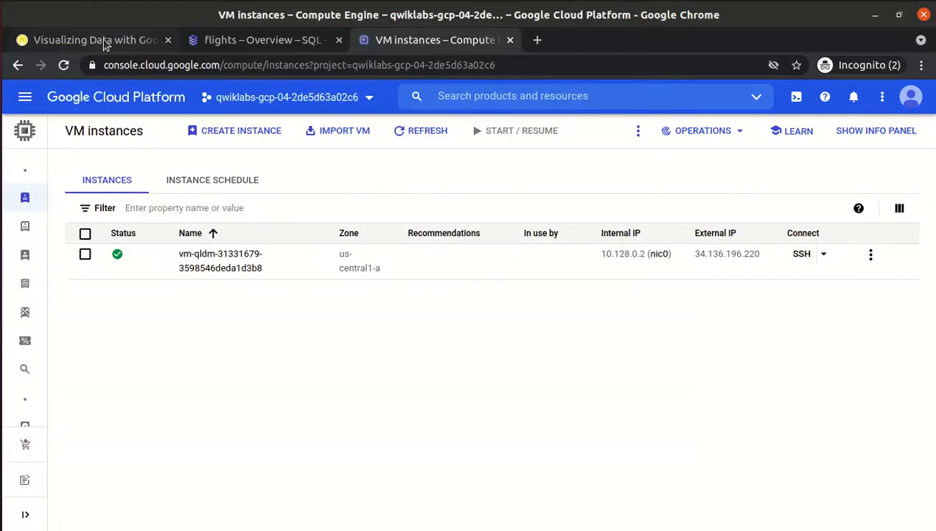
Scroll the lab instructions to 'Connect to the Lab Cloud SQL instance', then open a new blank tab.
click(105, 42)
scroll(395, 383, down, 5)
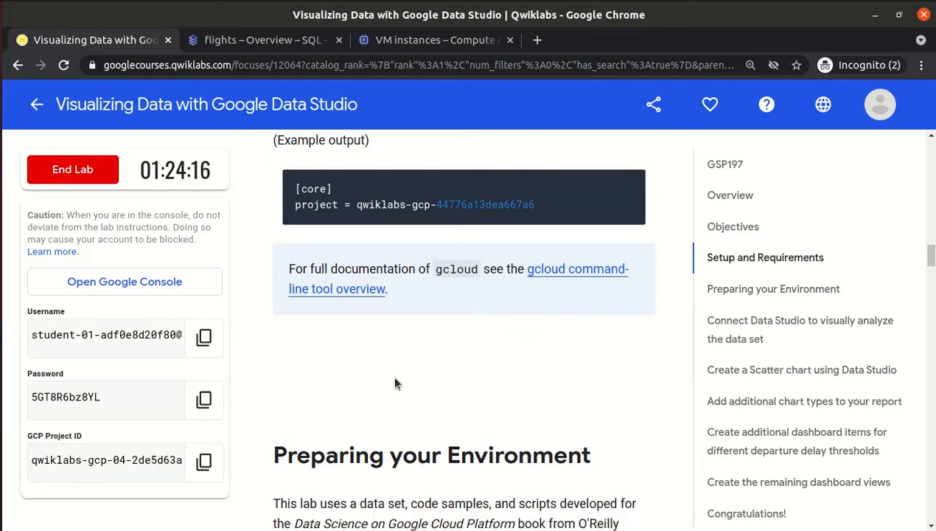
scroll(395, 382, down, 10)
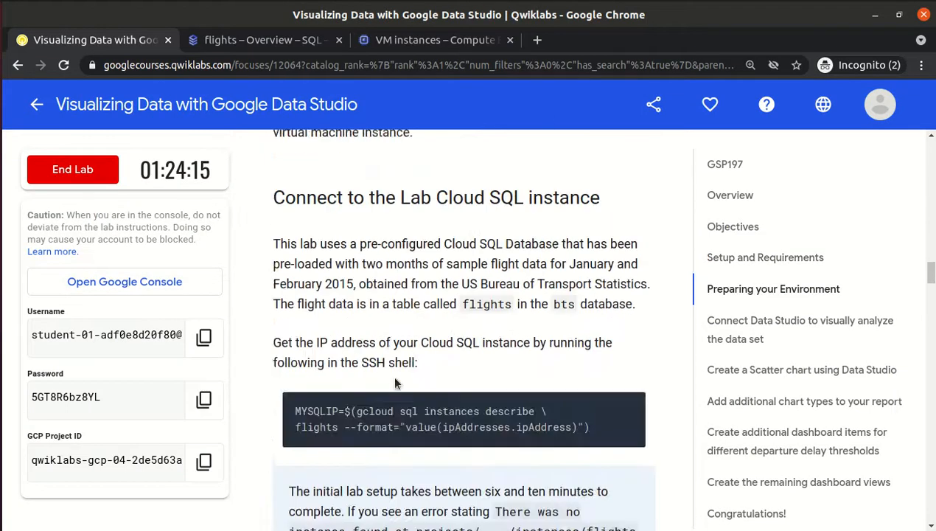
scroll(395, 377, up, 5)
scroll(394, 376, down, 2)
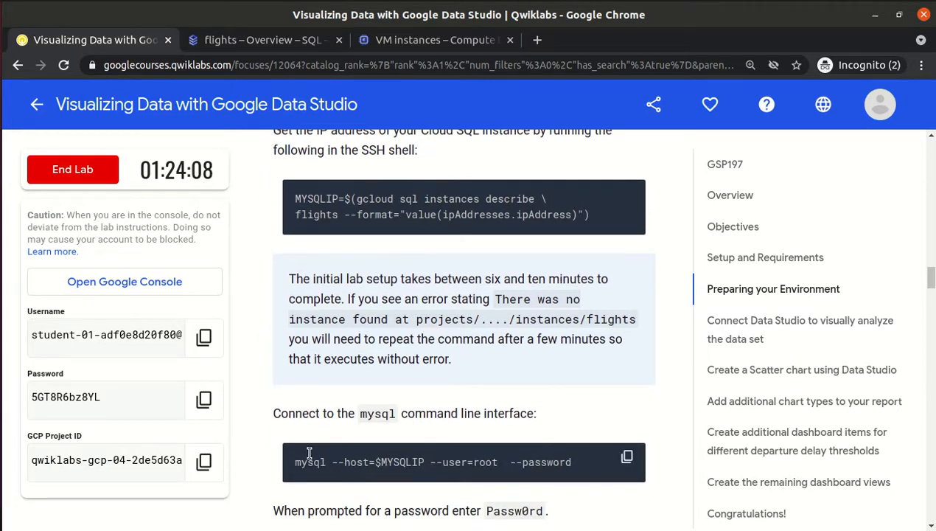
click(538, 40)
Load aNotepad and note that the Cloud SQL instance and VM already exist and we SSH into the VM.
text(anote)
key(Return)
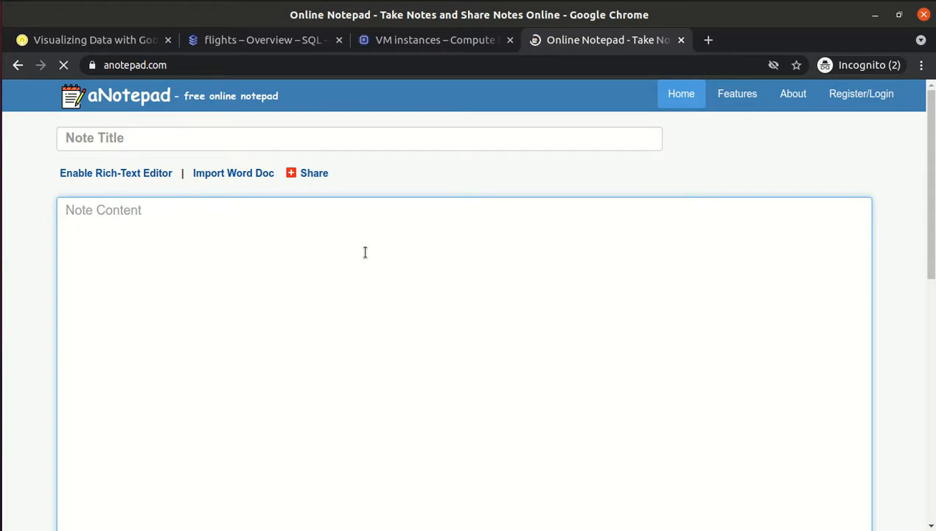
text(Cloud SQL)
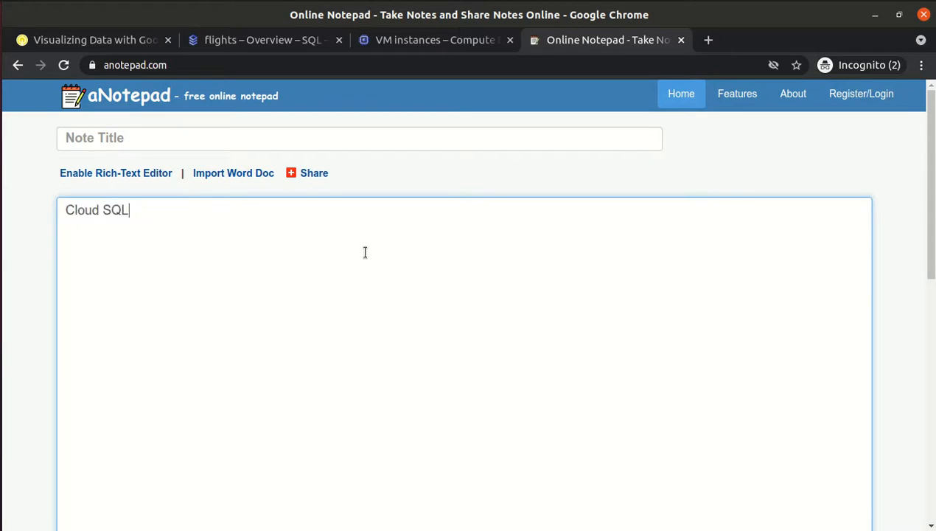
text( Instac)
text(nce )
text(- Al)
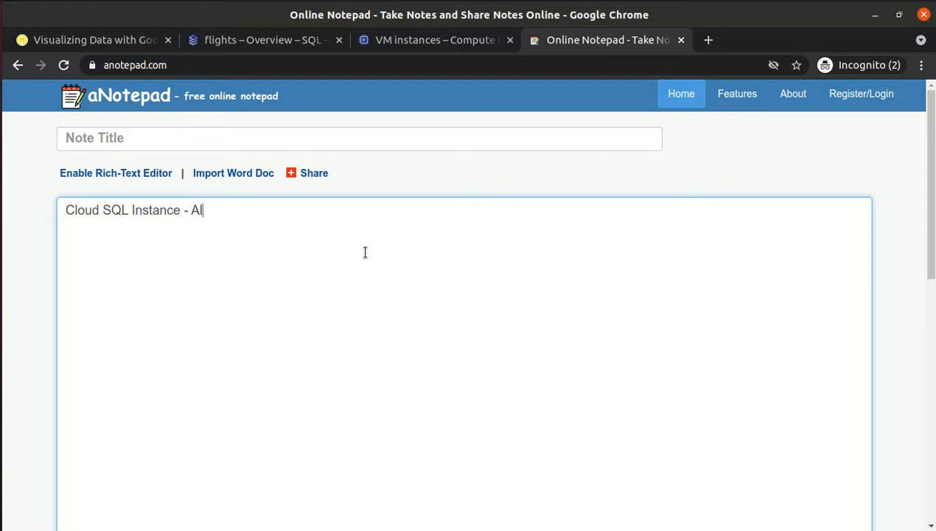
text(ready there)
text(One VM is a)
text(lready there)
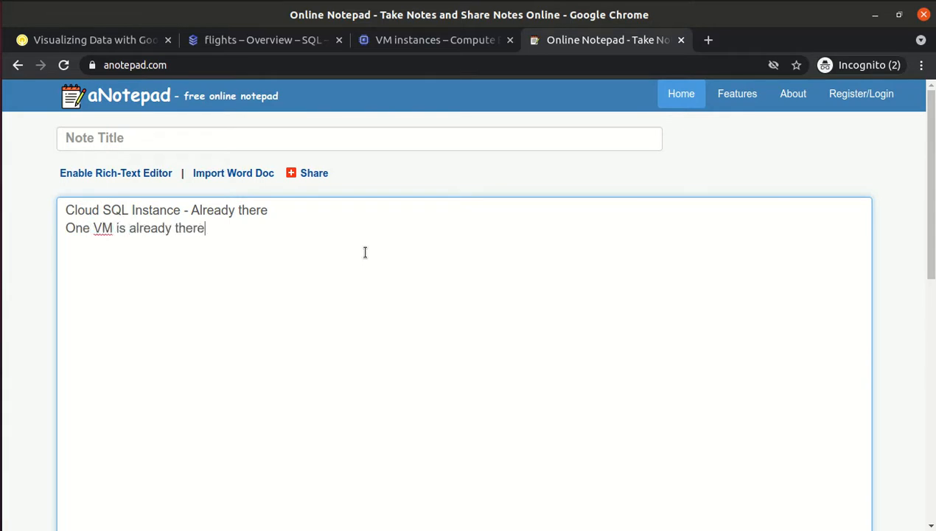
text(Now - we SSH)
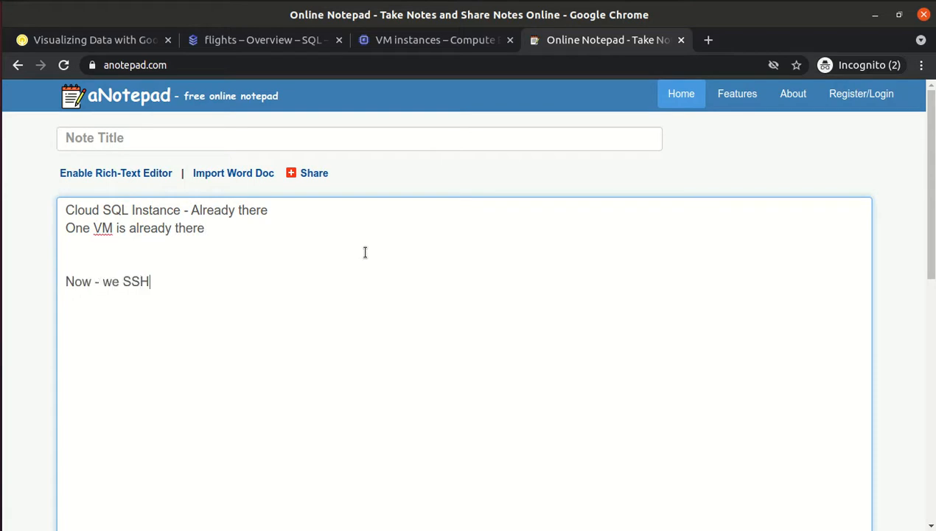
text( into the VM)
key(Return)
Add the note's step 1: give the VM access to the SQL instance.
text(Now, we will)
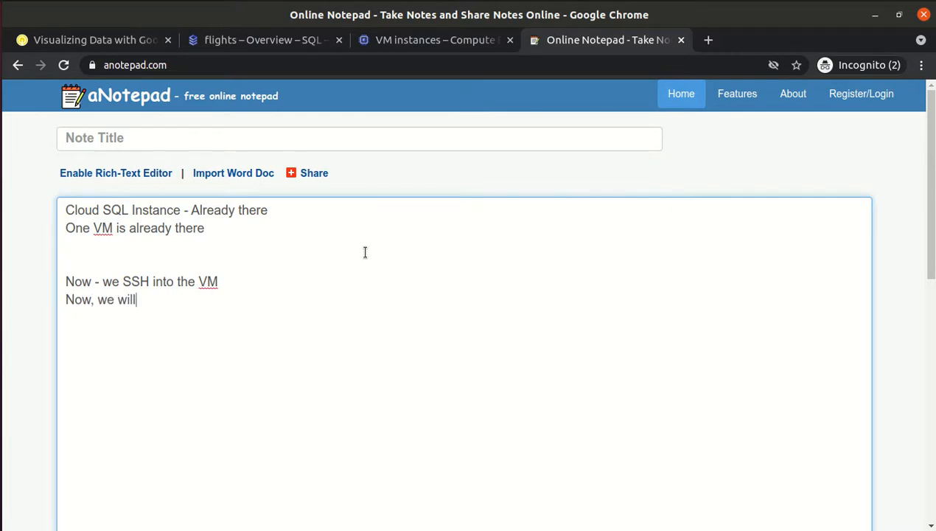
text( connect to )
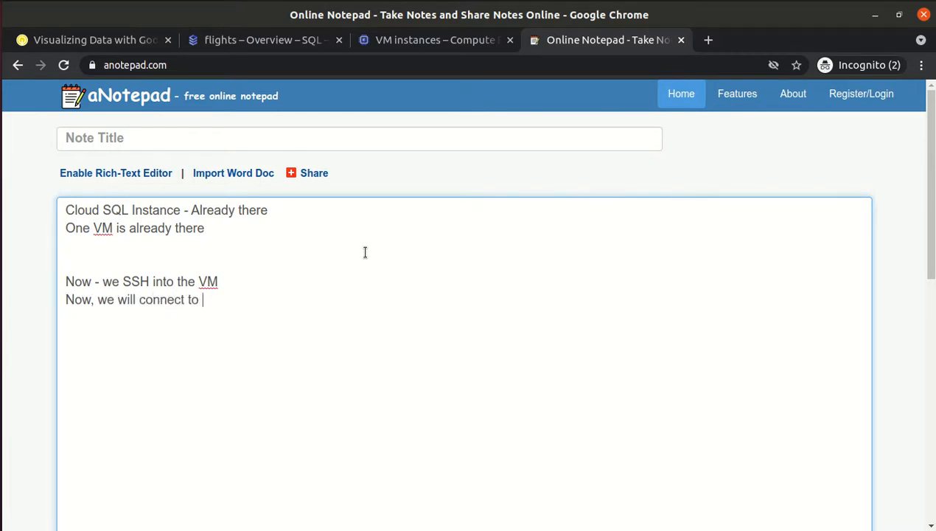
text(the SQL instance  )
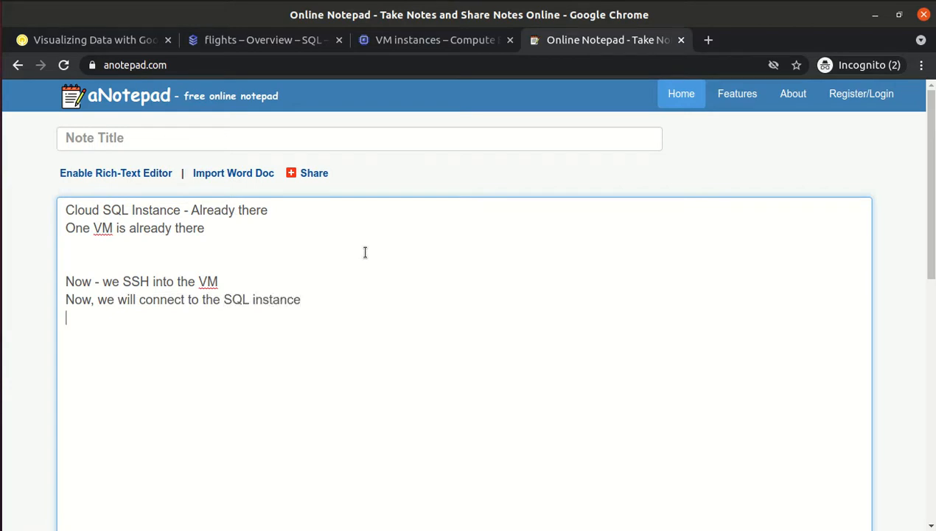
text(So to conne)
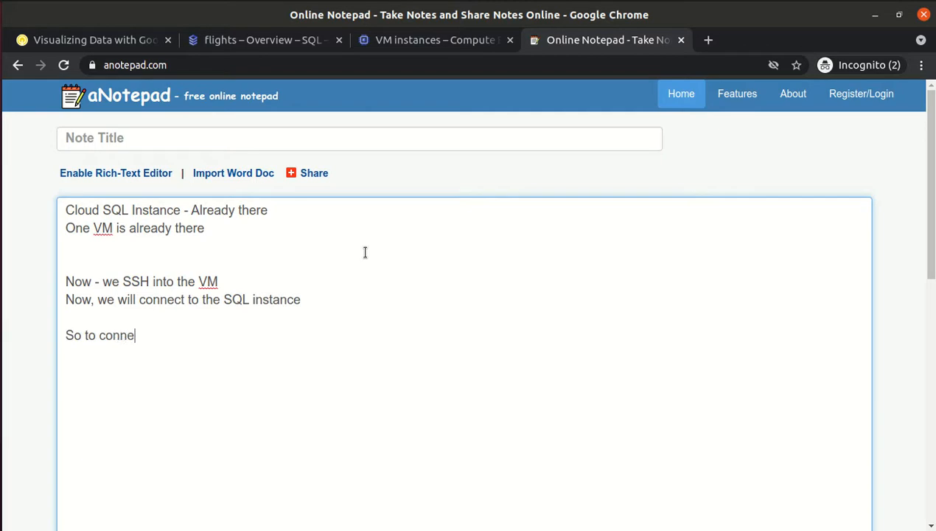
text(ct with SQ)
text(L instance  )
text(1)
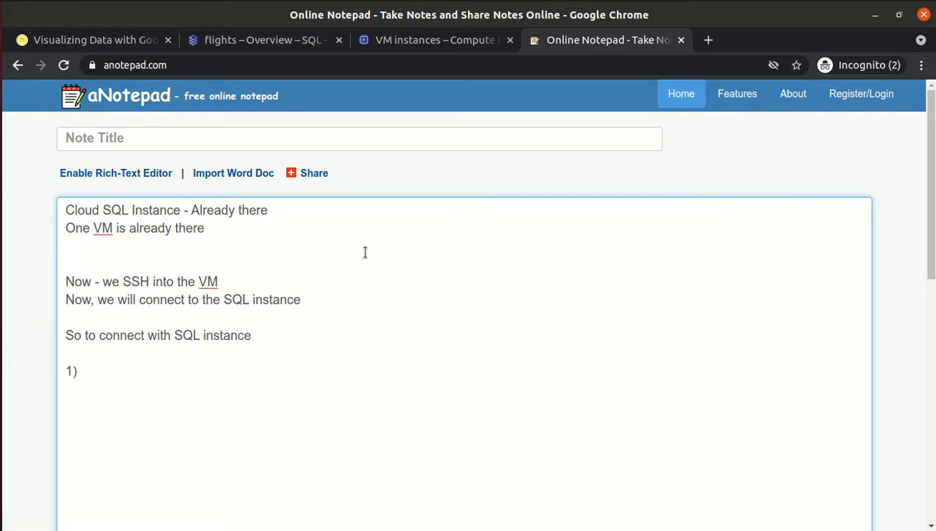
text() We need to give access)
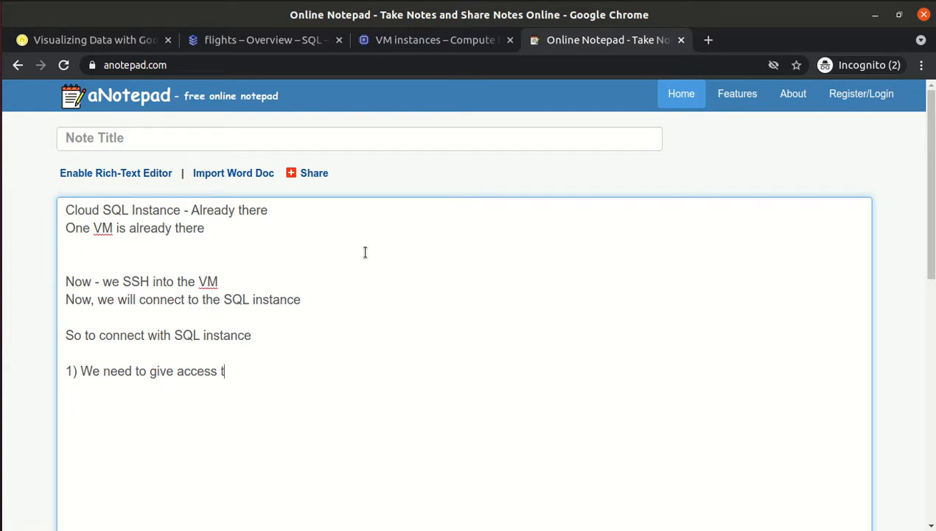
text(to VM for SQ)
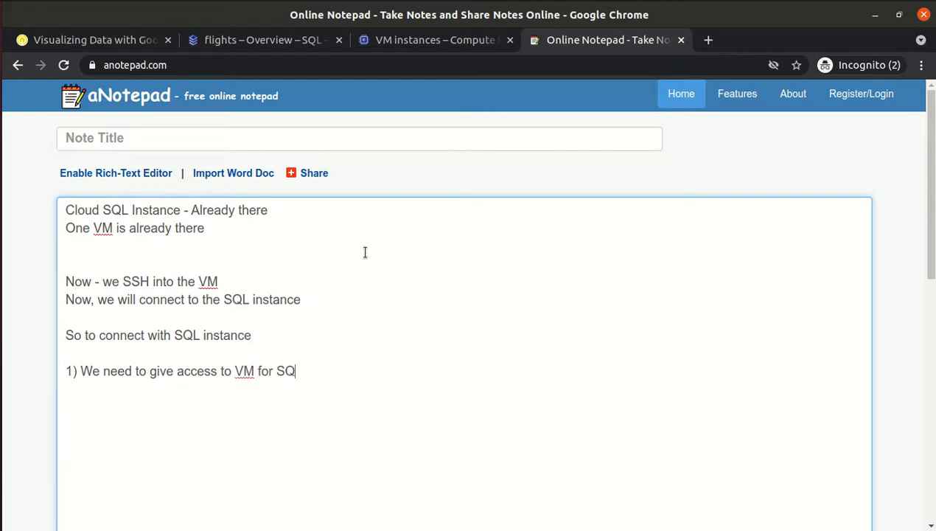
text(L Instanc)
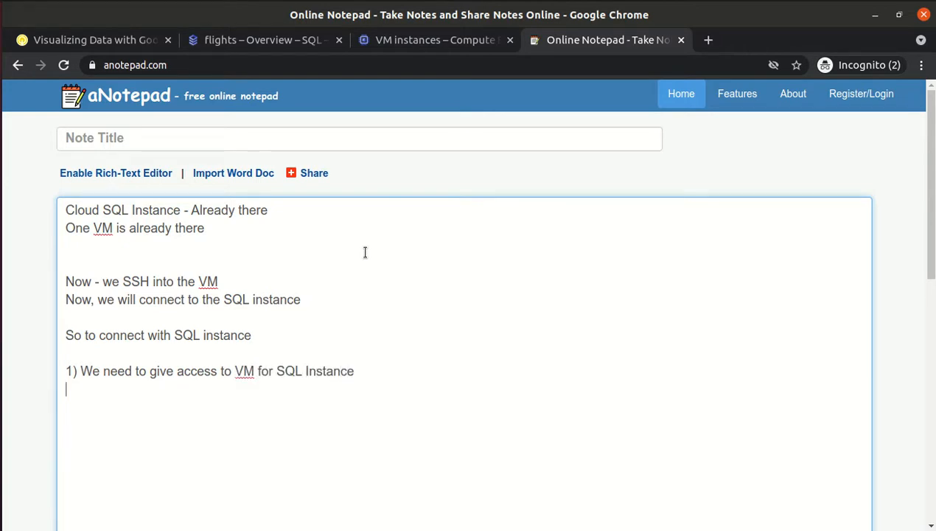
text(e)
Append '(already given) patch command' to the end of step 1 in the note.
key(Return)
drag(235, 371, 363, 371)
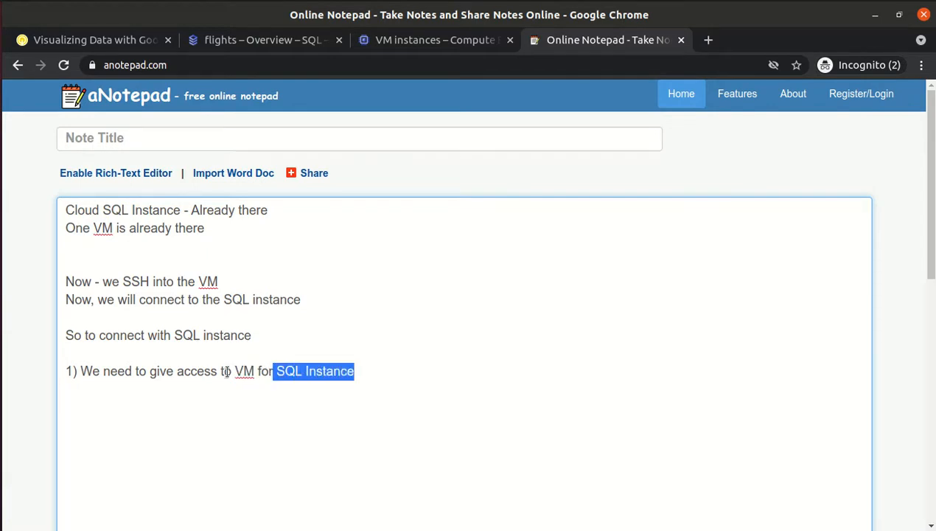
drag(234, 371, 244, 368)
click(291, 375)
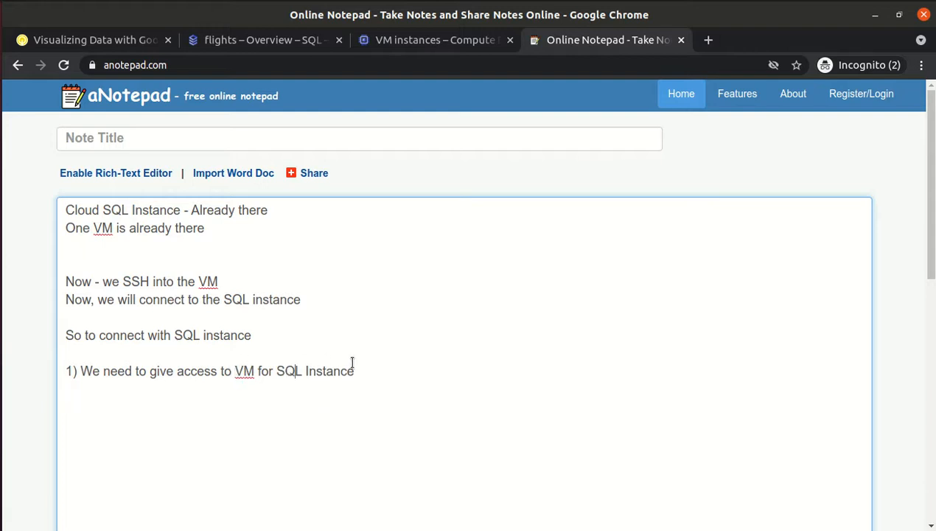
drag(359, 368, 276, 371)
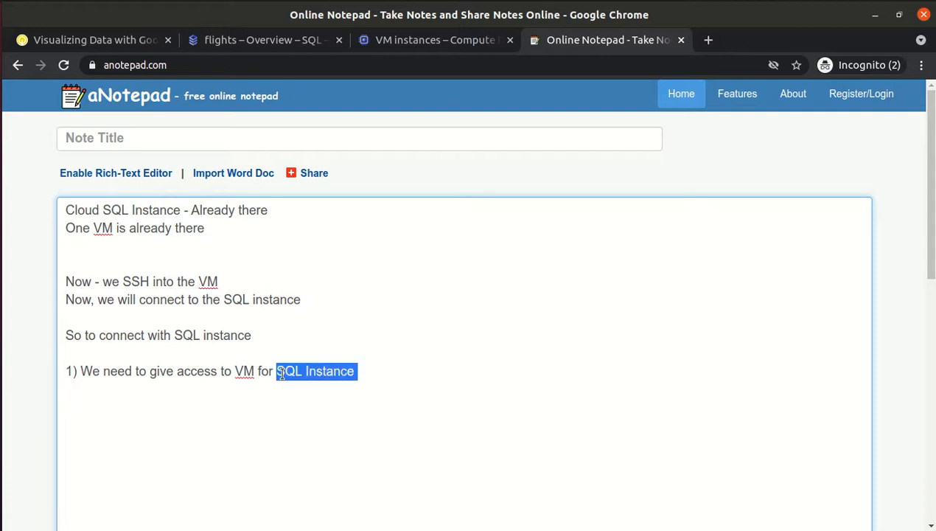
click(384, 372)
text((already given)
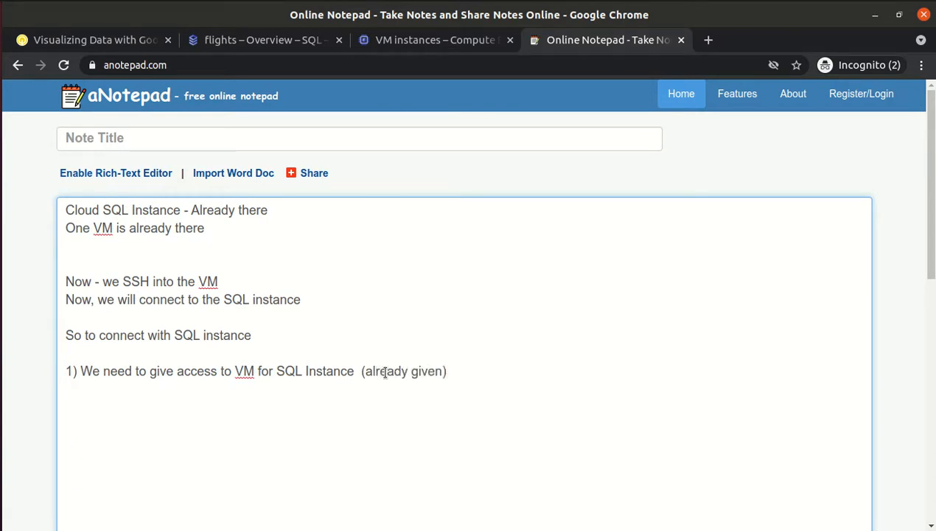
text(2_)
key(BackSpace)
text(patch comma)
text(nd)
text(m)
key(BackSpace)
Add step 2 reading 'connect to mysql' below step 1.
text(connect to mysql)
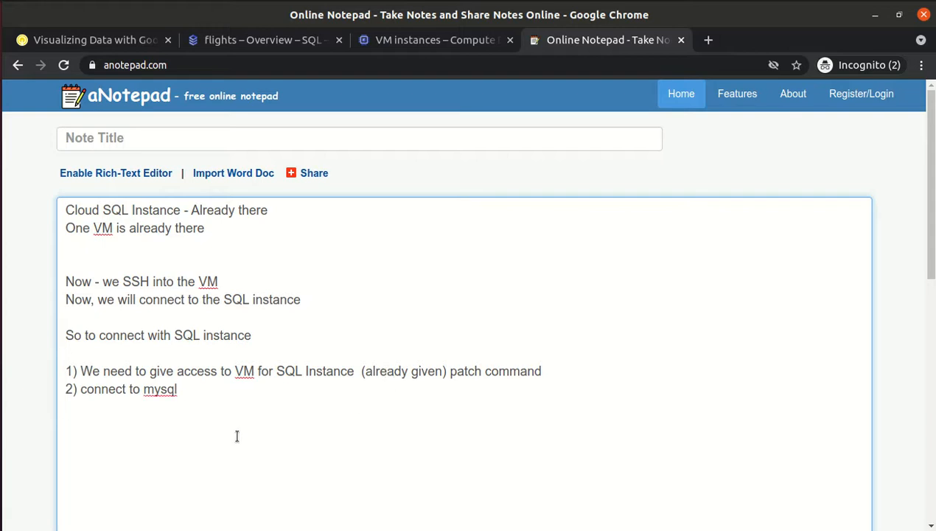
double_click(244, 371)
click(199, 385)
Copy the lab's MYSQLIP command that looks up the Cloud SQL IP address.
click(224, 43)
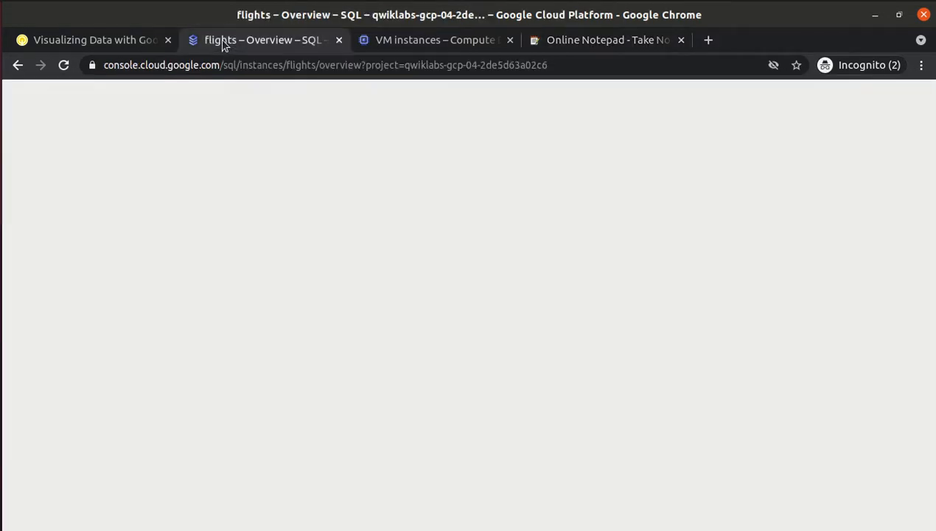
click(387, 46)
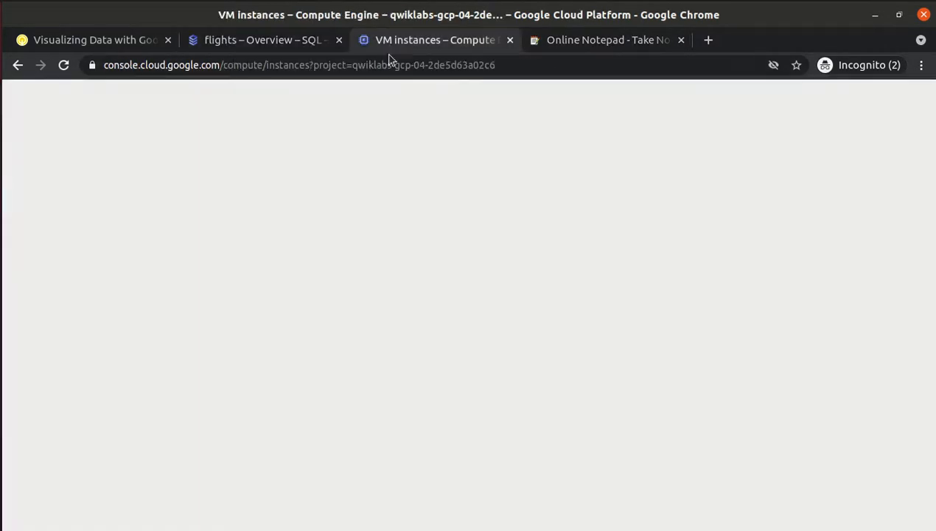
click(55, 43)
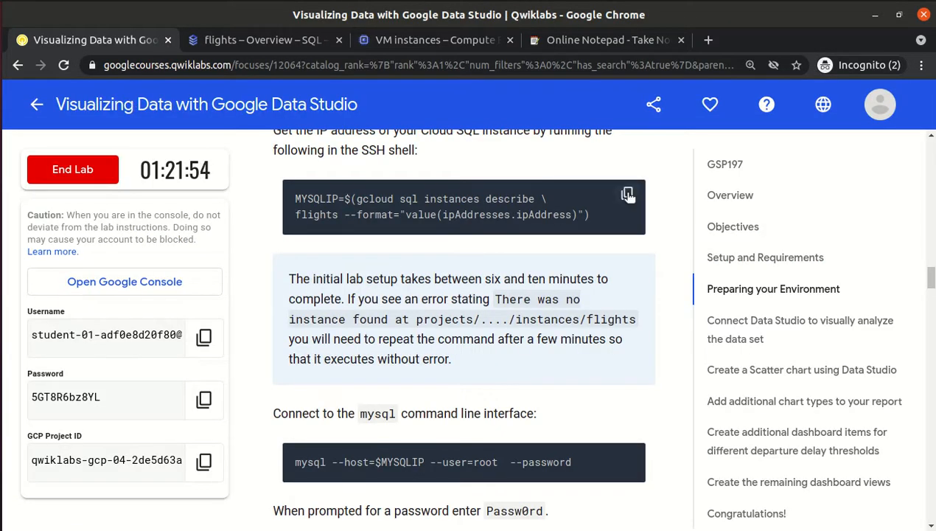
click(627, 196)
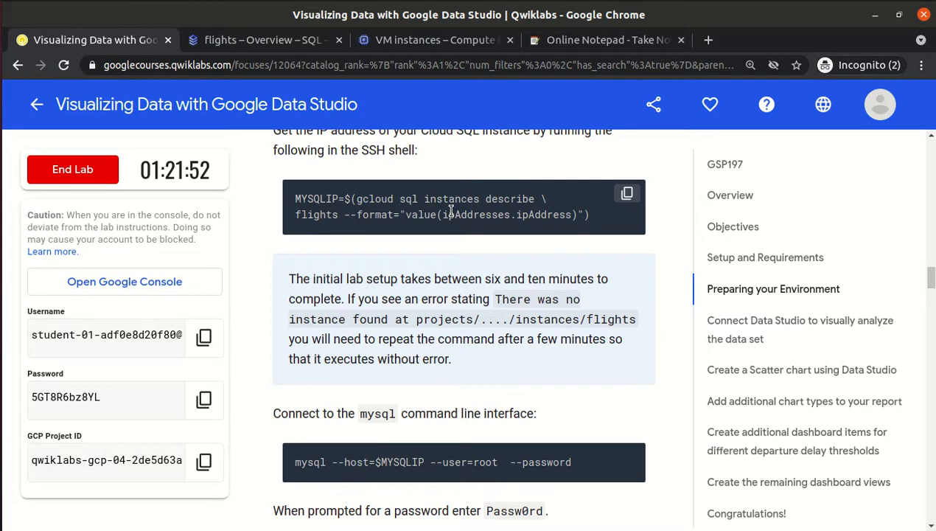
Bring the SSH terminal window back to the front.
key(alt+Tab)
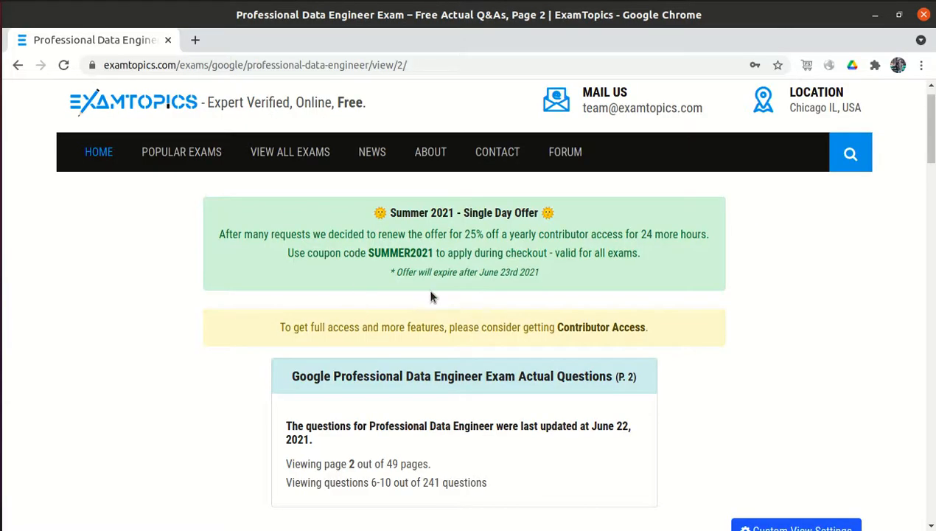
key(alt+Tab)
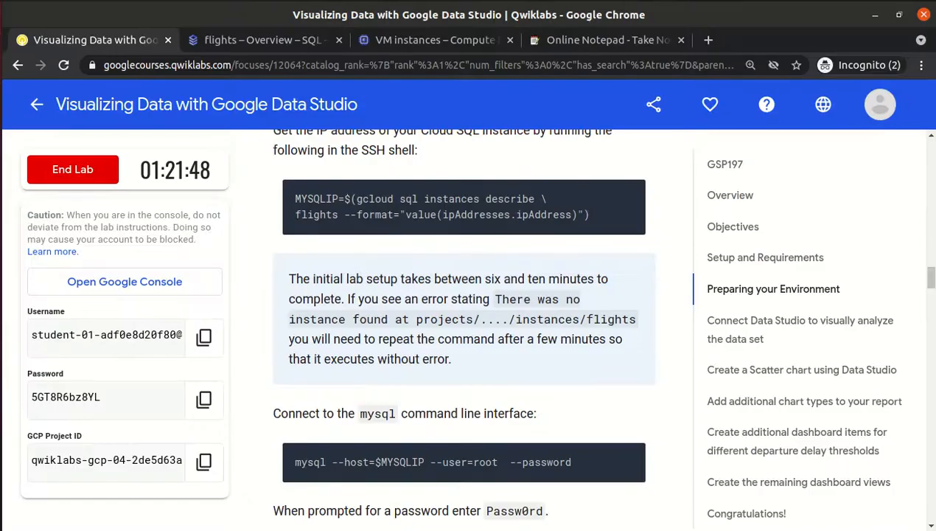
click(8, 182)
click(103, 332)
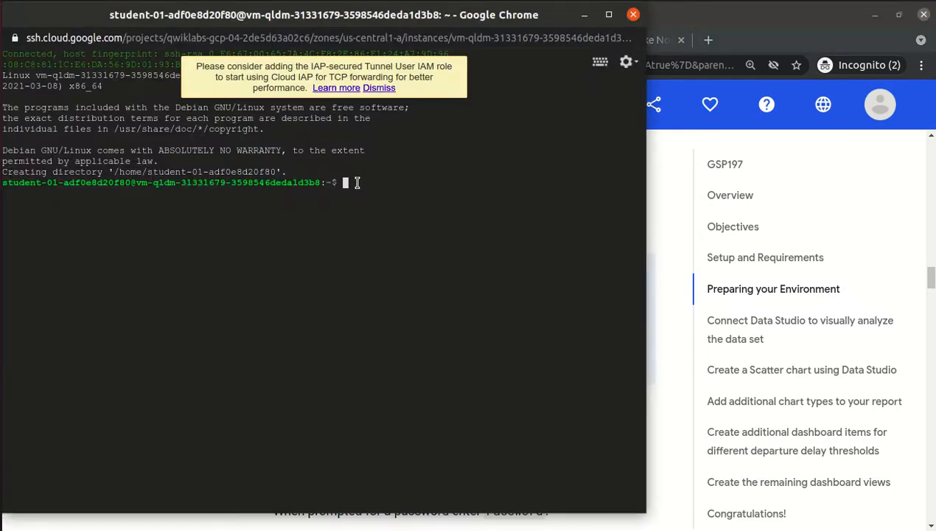
Store the flights instance IP in MYSQLIP and echo it, showing 34.136.36.17.
key(ctrl+v)
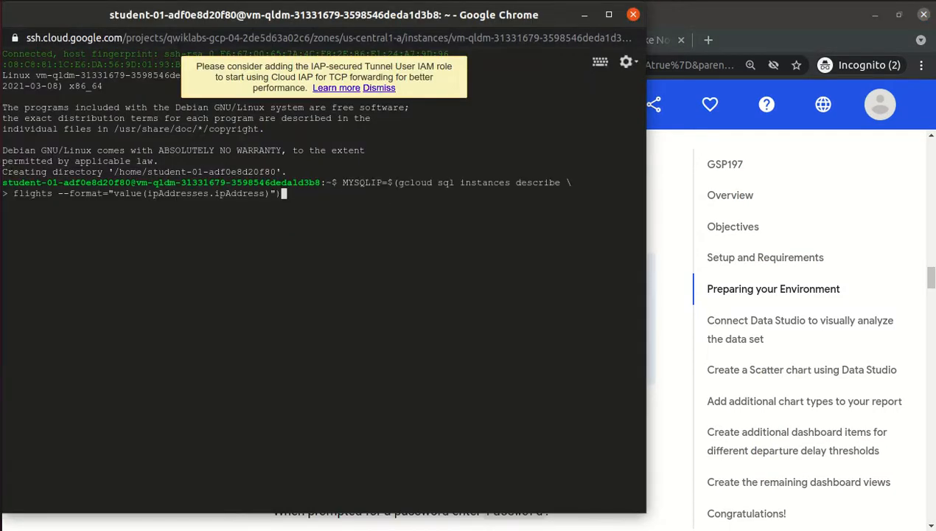
key(Return)
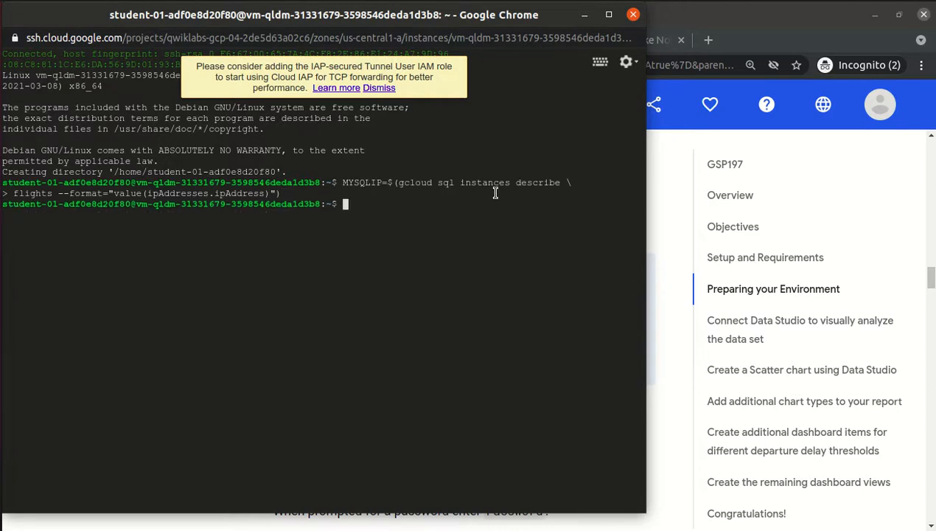
text(echo $MYSQLIP)
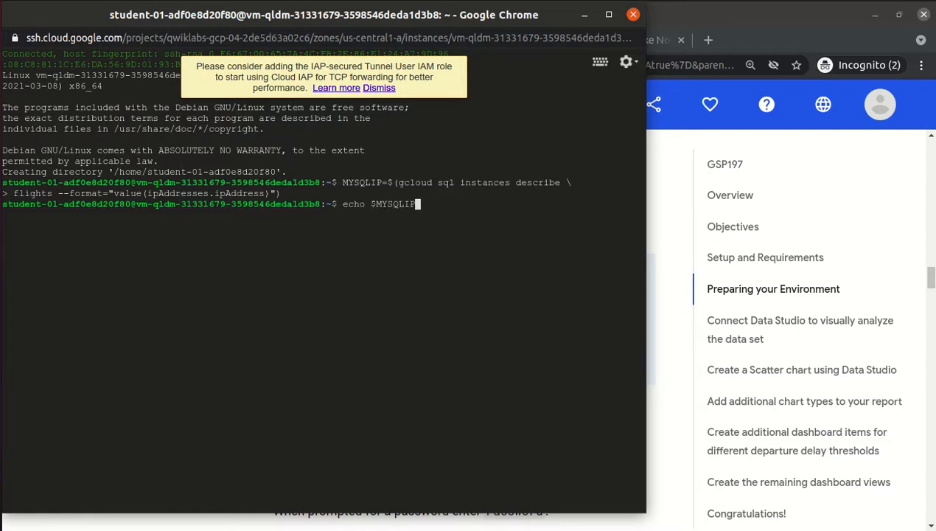
key(Return)
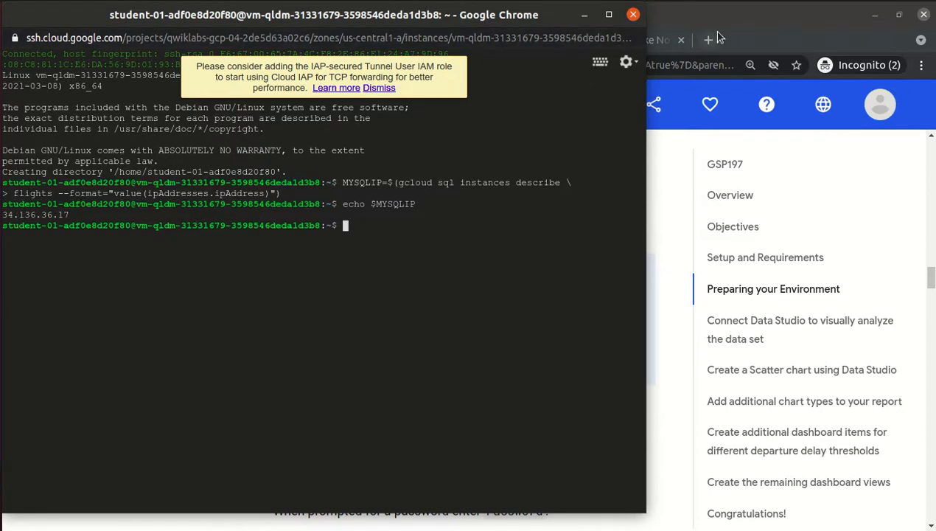
click(772, 25)
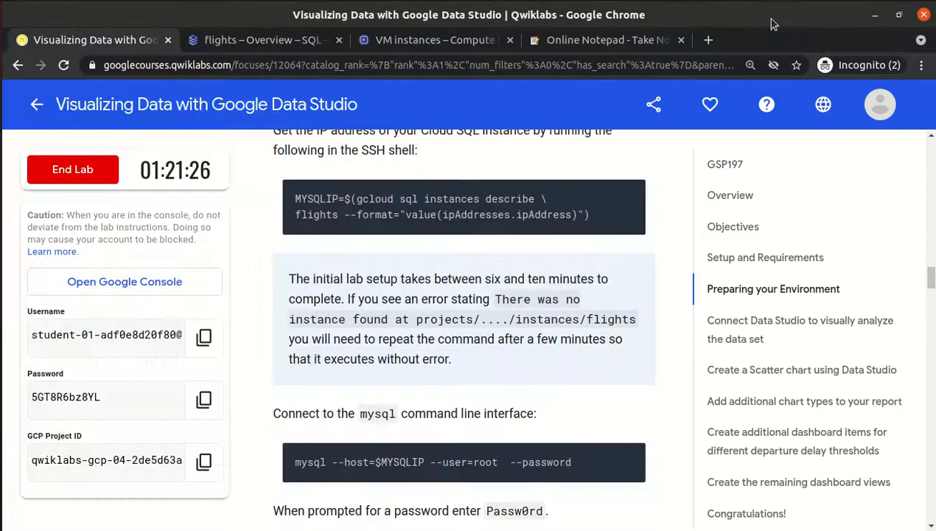
Check the flights instance's public IP and maximize the SSH terminal window.
click(244, 41)
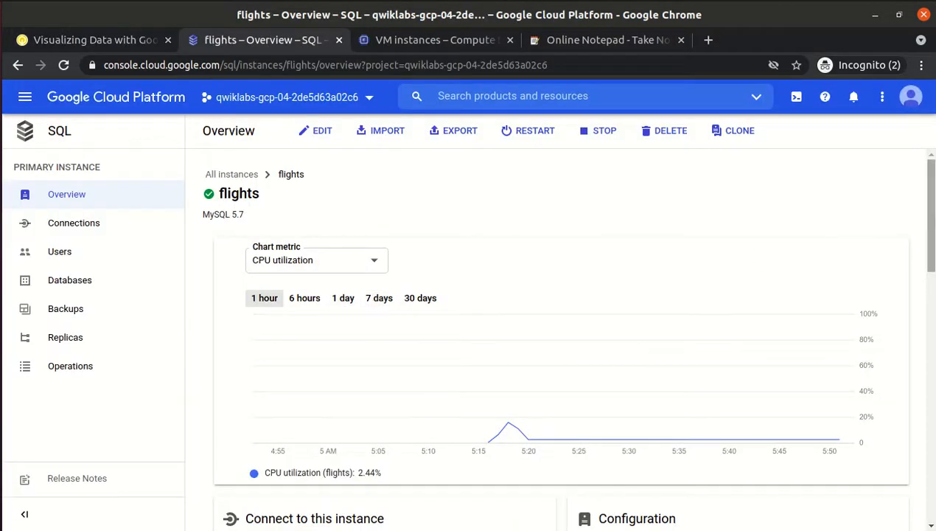
scroll(351, 374, down, 5)
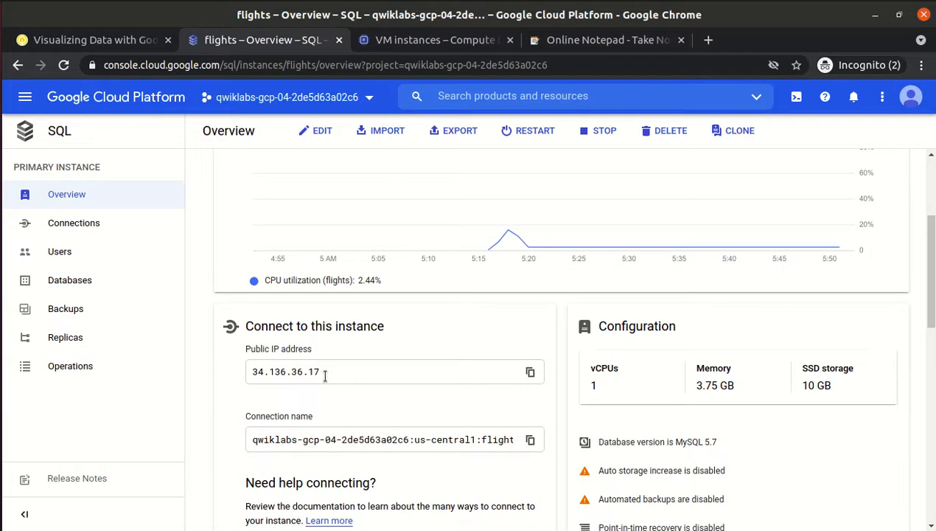
key(alt+Tab)
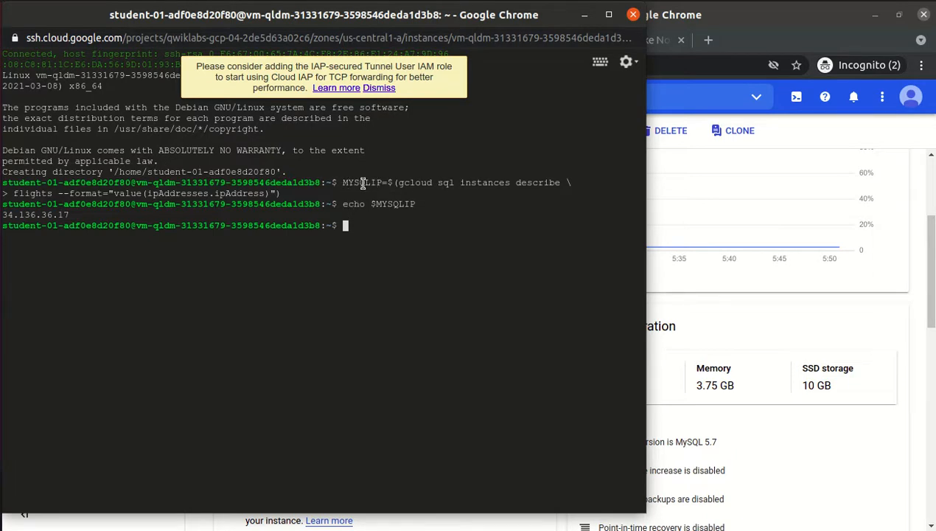
click(609, 16)
click(609, 16)
click(610, 17)
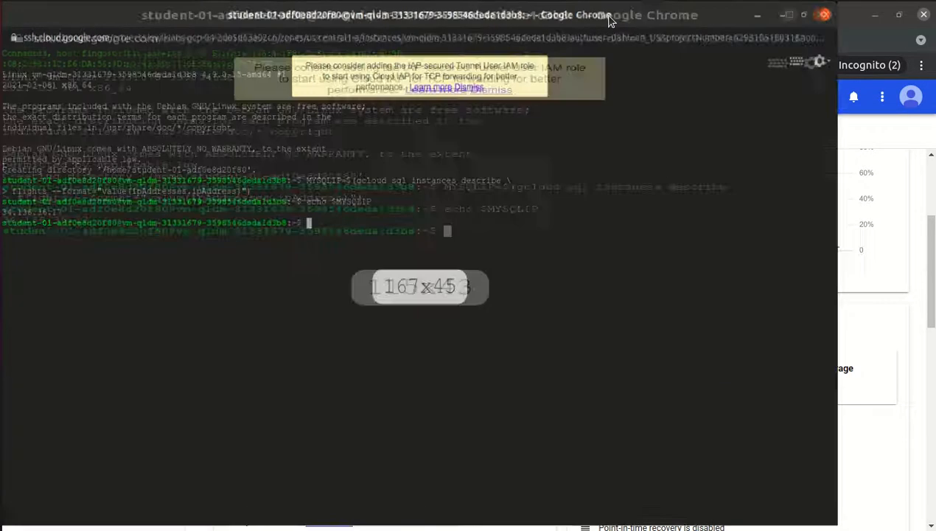
Copy the lab's mysql --host=$MYSQLIP --user=root --password connection command.
key(alt+Tab)
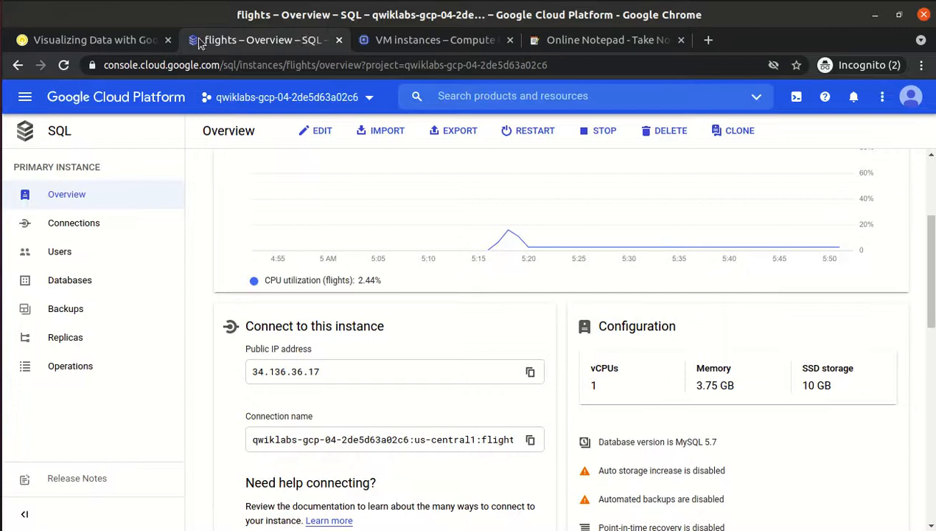
click(44, 43)
click(627, 457)
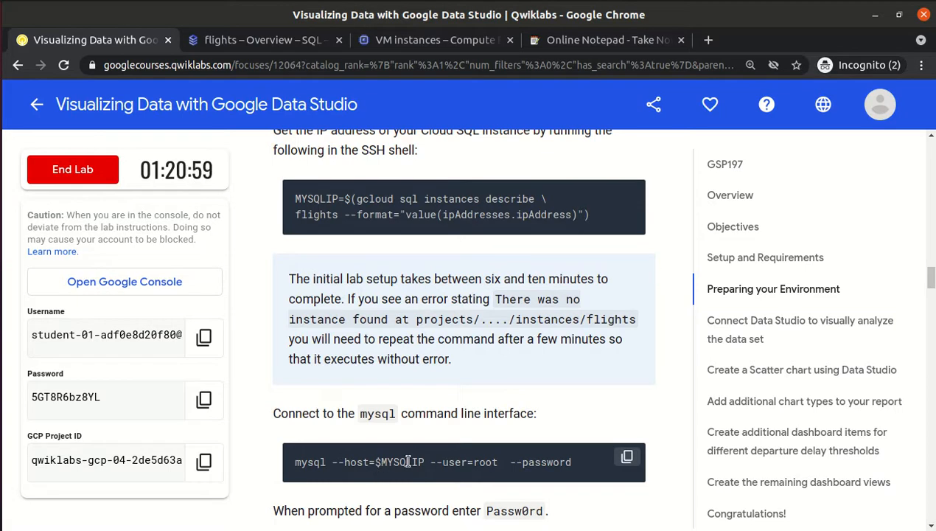
Run the mysql connection command in the terminal and enter the lab's database password.
key(alt+Tab)
key(ctrl+v)
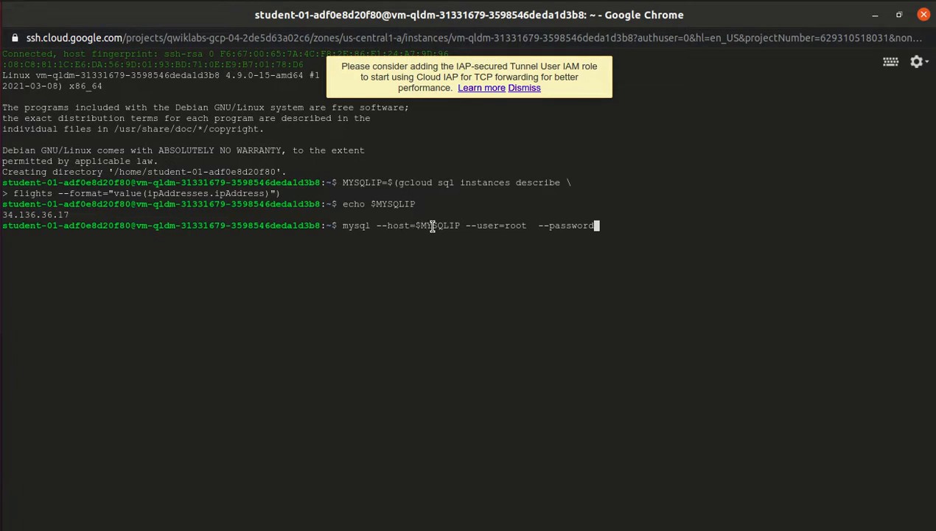
key(Return)
key(alt+Tab)
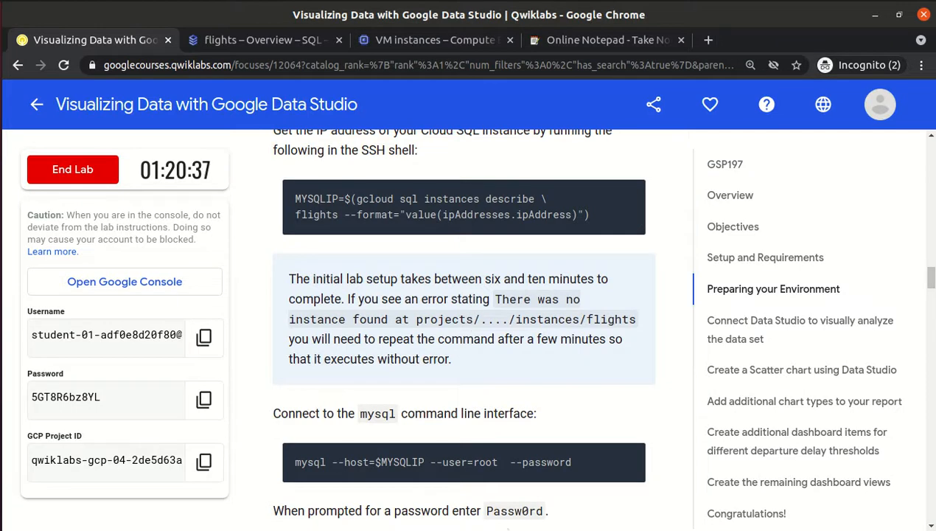
double_click(511, 511)
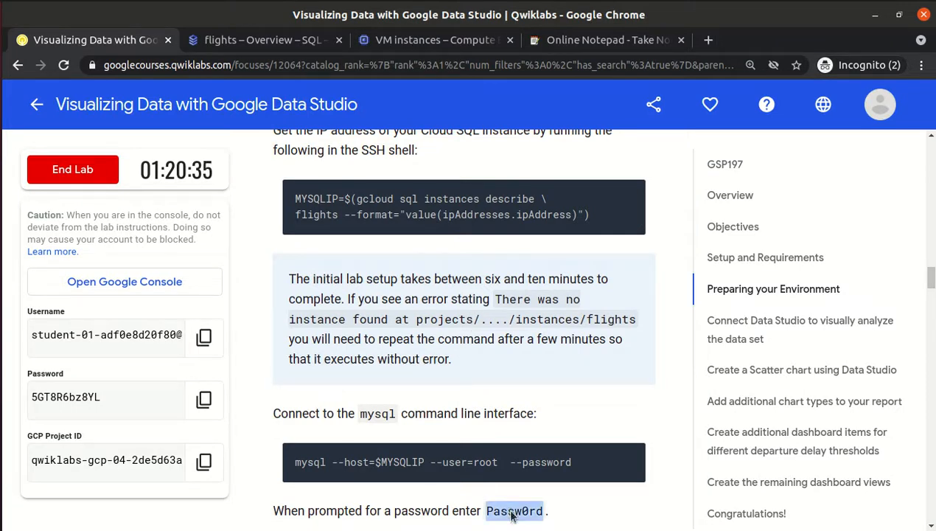
key(alt+Tab)
key(ctrl+v)
key(Return)
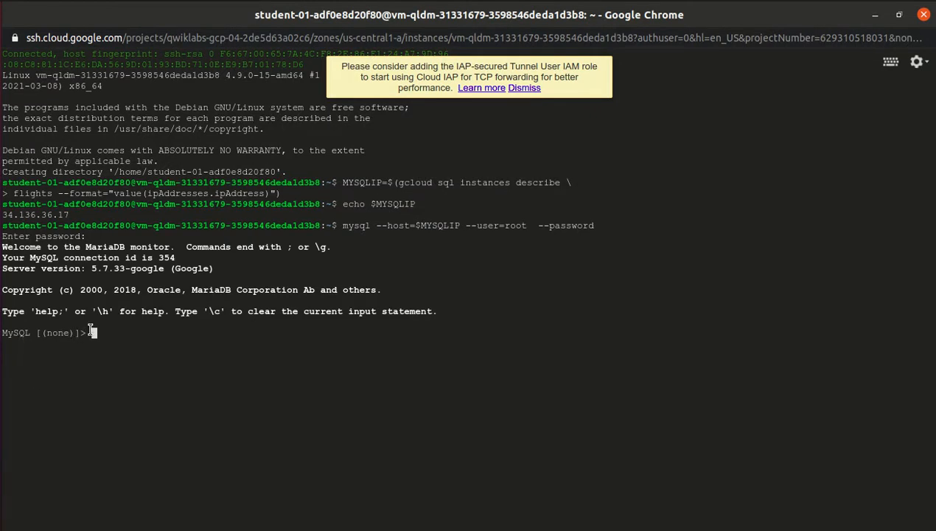
Run use bts; describe flights; to list the flights table's 27 fields.
key(alt+Tab)
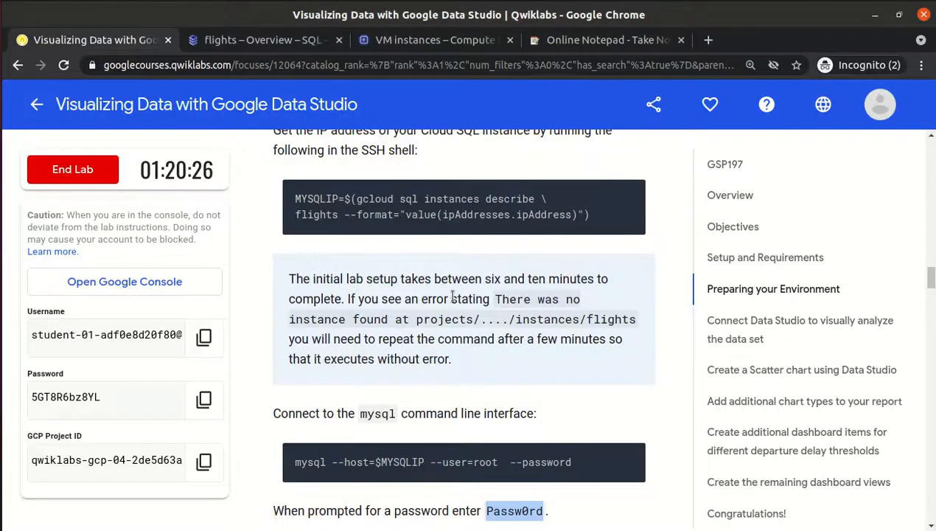
scroll(447, 294, down, 5)
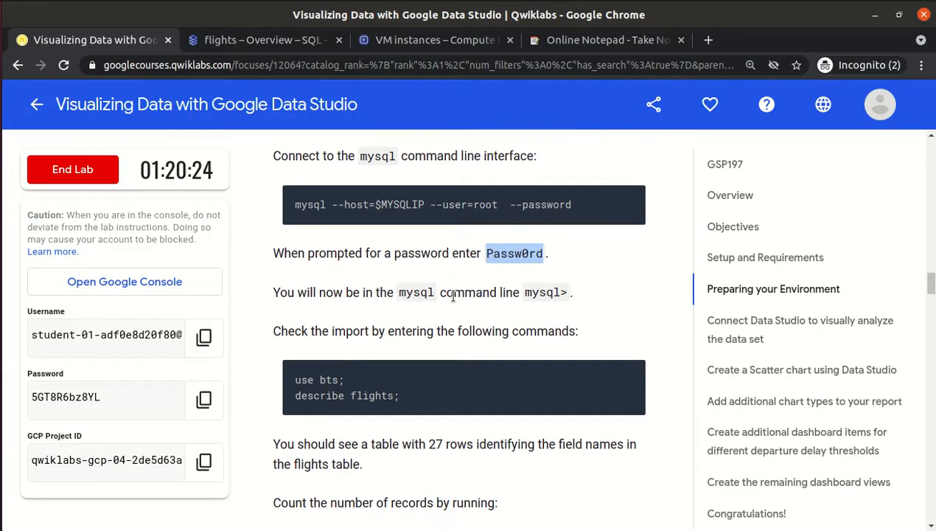
click(627, 376)
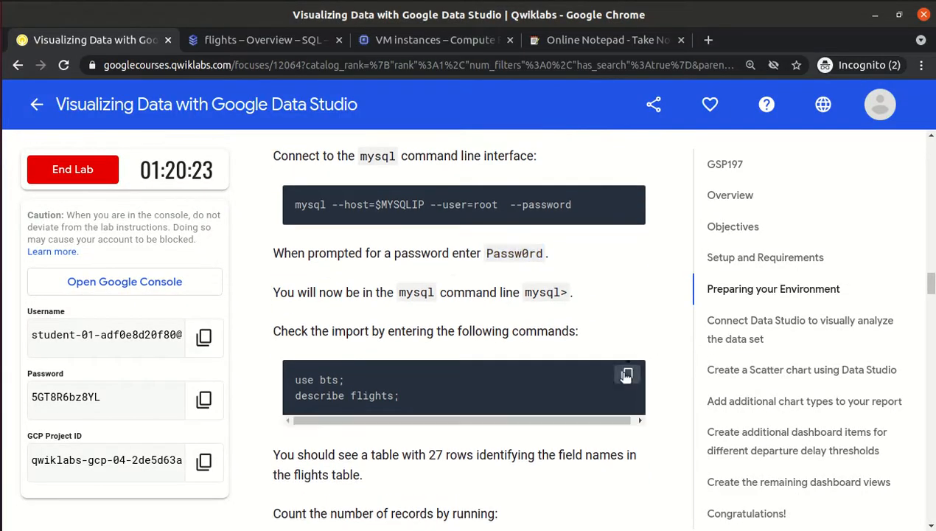
key(alt+Tab)
key(ctrl+v)
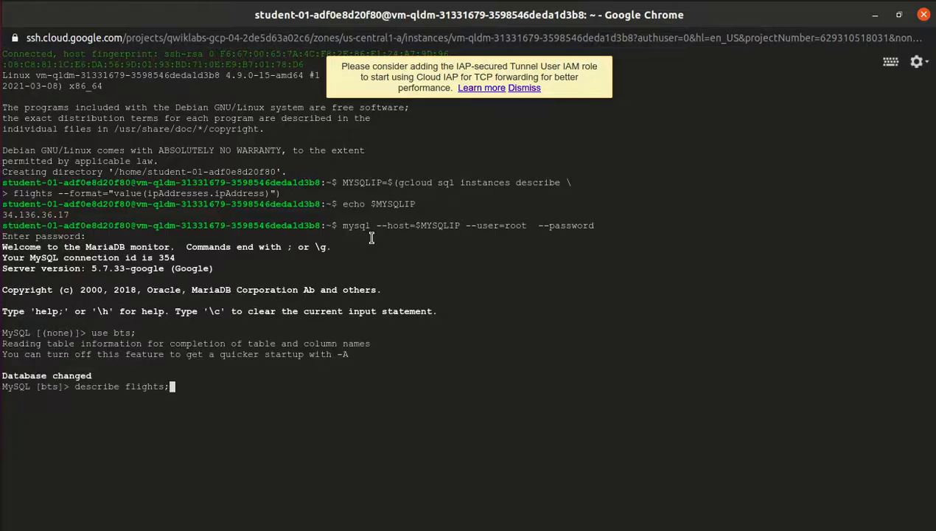
key(Return)
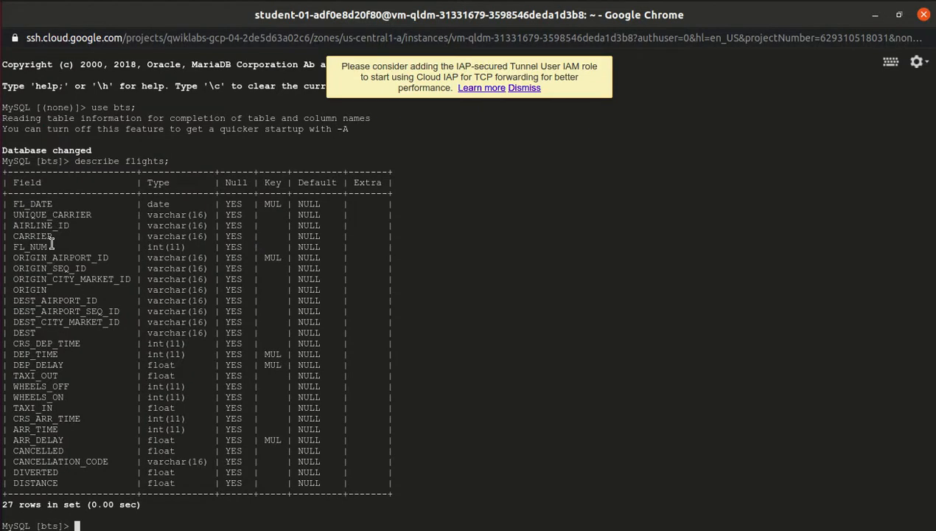
Run select count(*) from flights, returning 899159 records.
text(select count(*) from flights;)
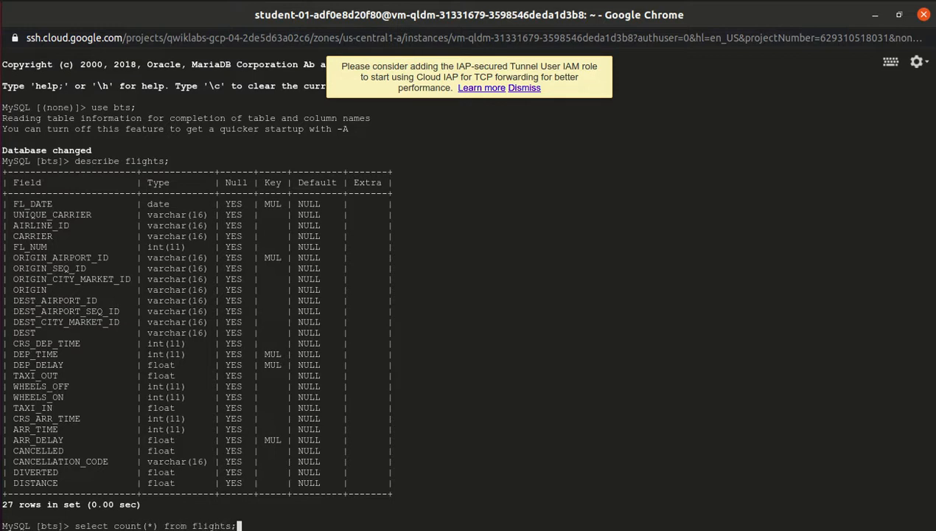
key(Return)
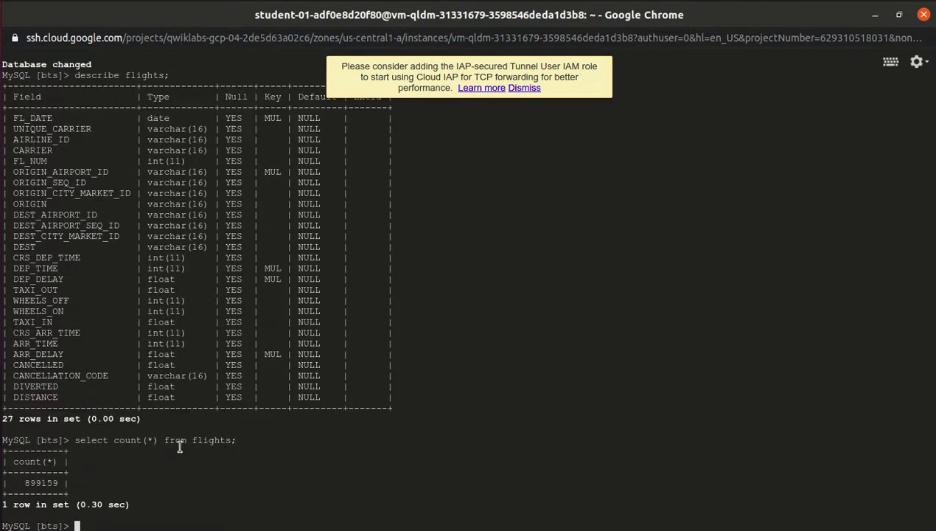
key(alt+Tab)
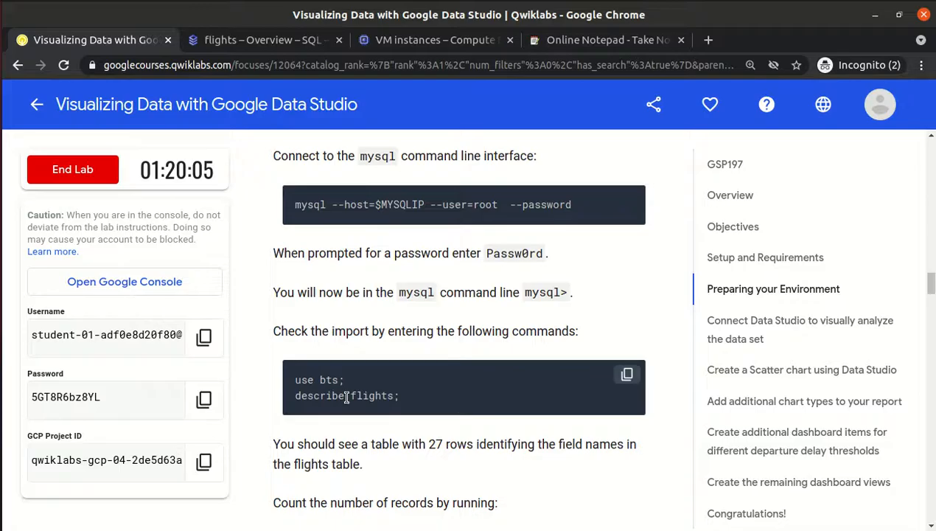
Create the delayed_10, delayed_15 and delayed_20 views by pasting the lab's CREATE VIEW statements.
scroll(345, 398, down, 5)
scroll(345, 398, down, 3)
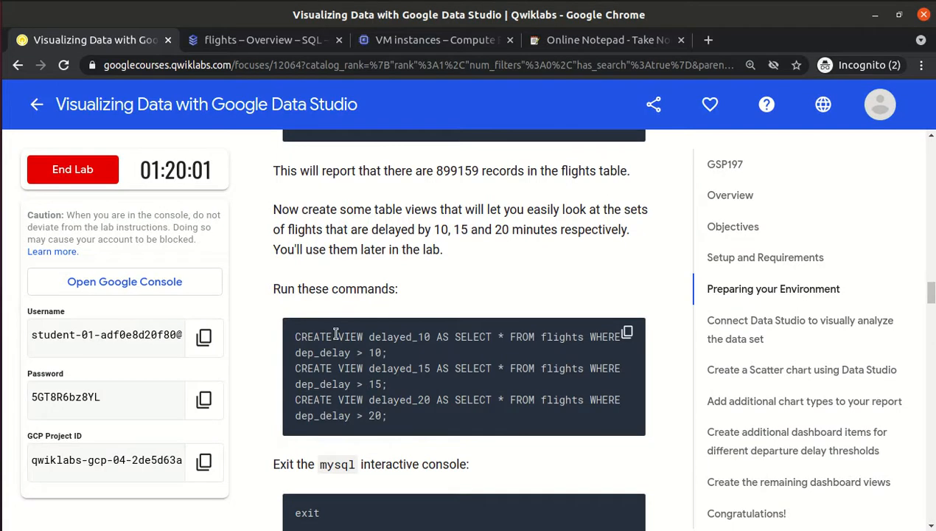
drag(336, 337, 434, 338)
click(461, 353)
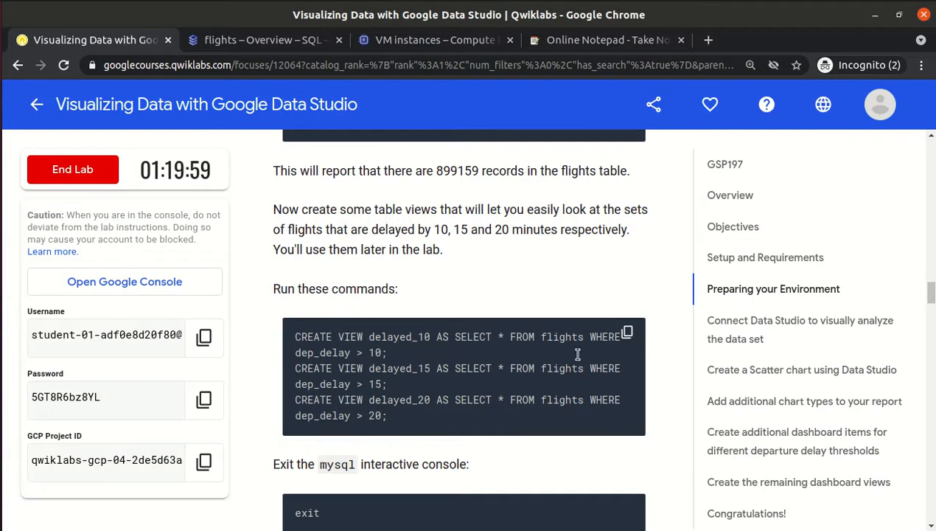
click(629, 333)
key(alt+Tab)
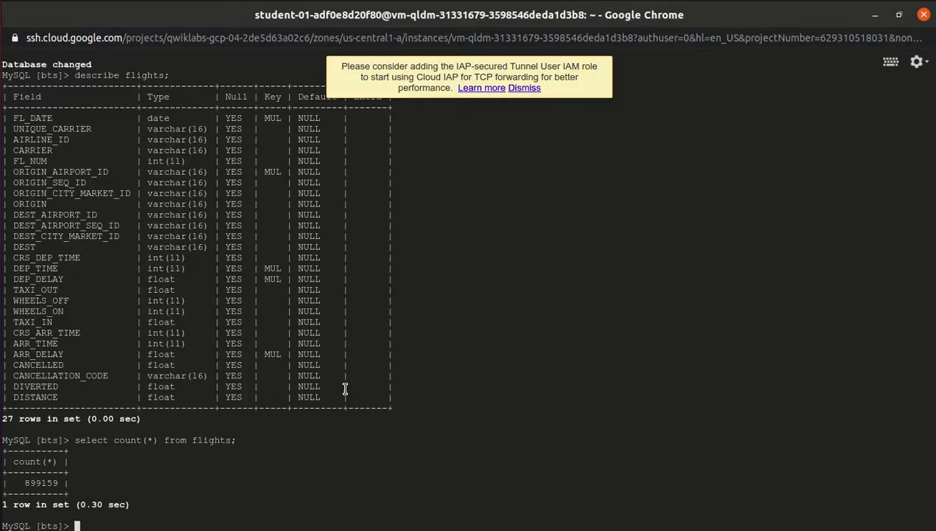
key(ctrl+v)
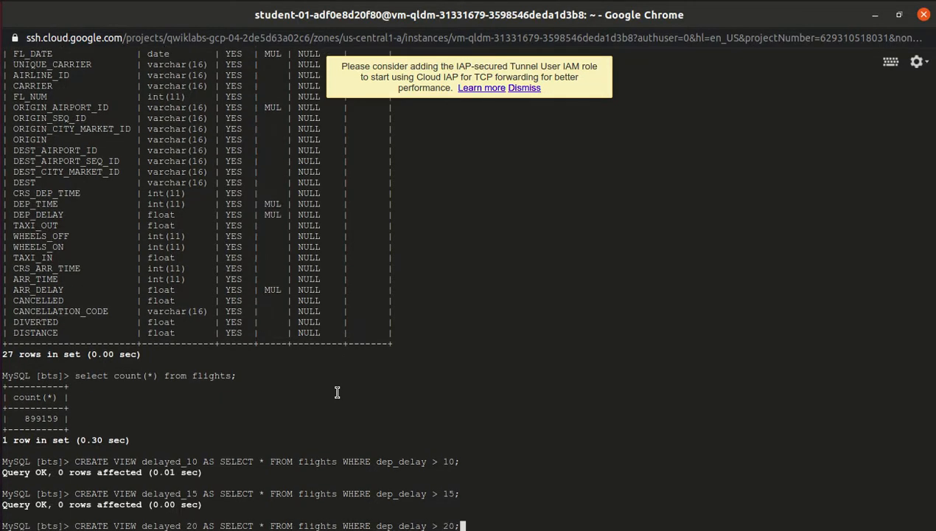
key(Return)
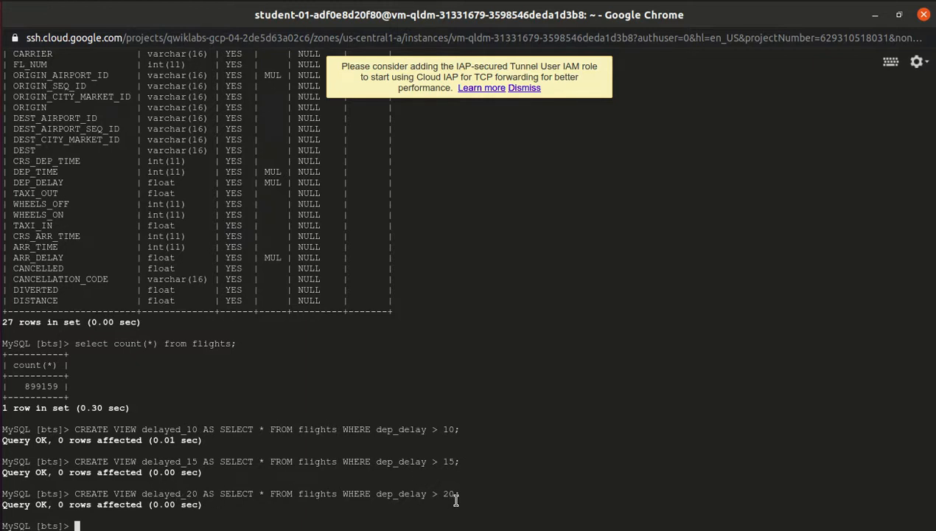
Exit the mysql console and return to the lab instructions.
text(xit)
key(Return)
key(alt+Tab)
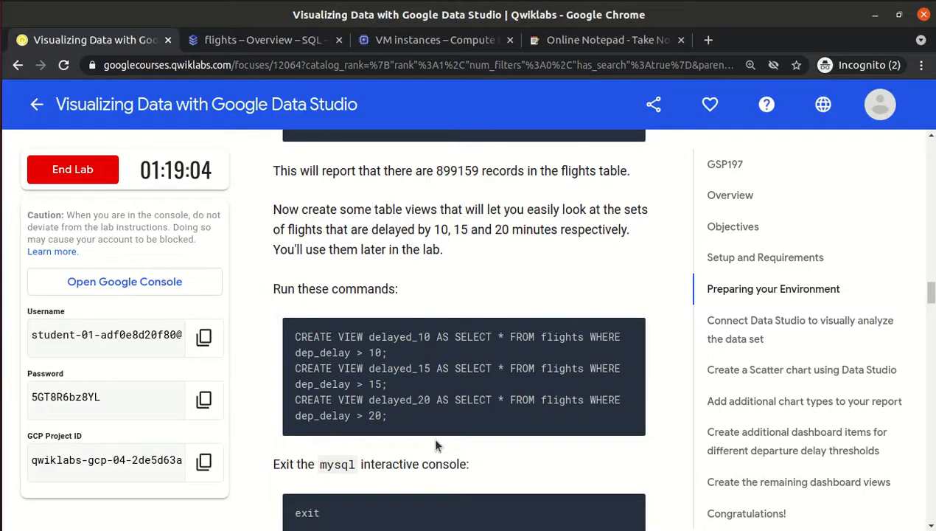
Open the datastudio.google.com link under 'Connect Data Studio' in a new tab and view it.
scroll(435, 440, down, 1)
scroll(435, 440, down, 10)
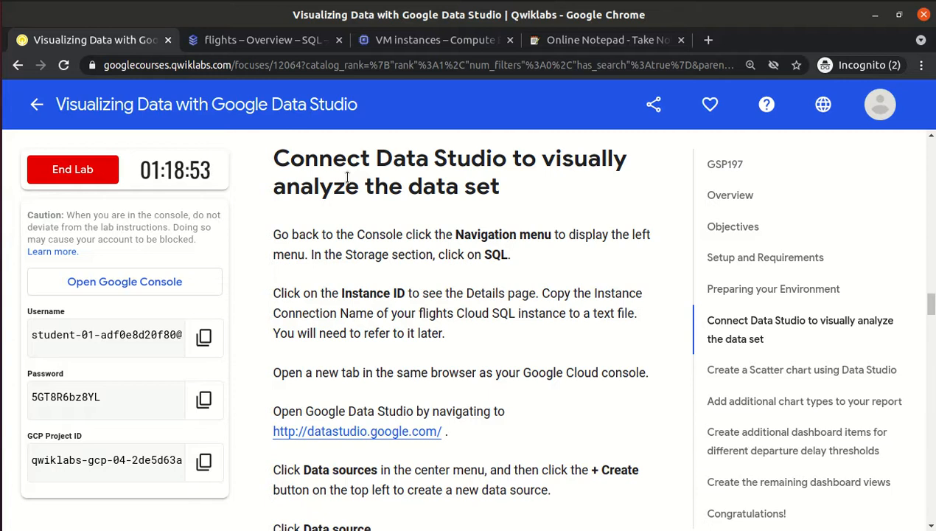
scroll(347, 178, down, 1)
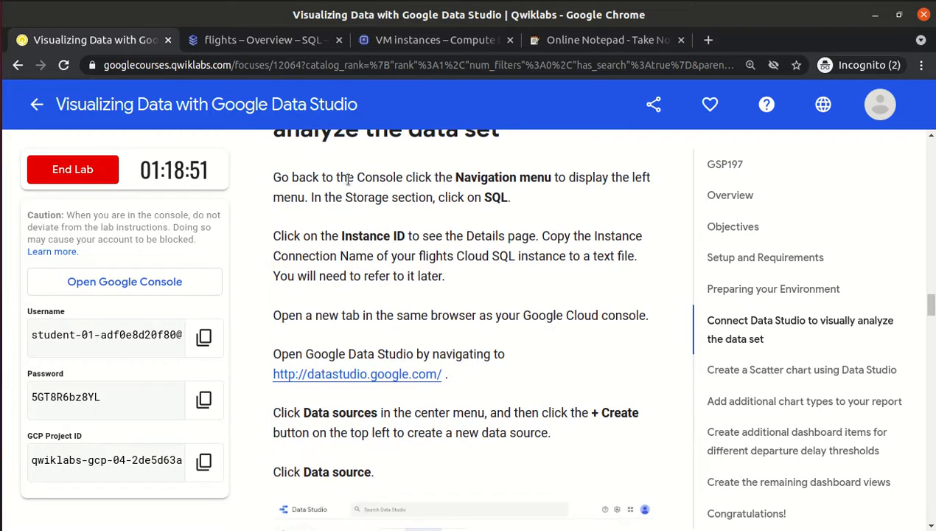
right_click(378, 378)
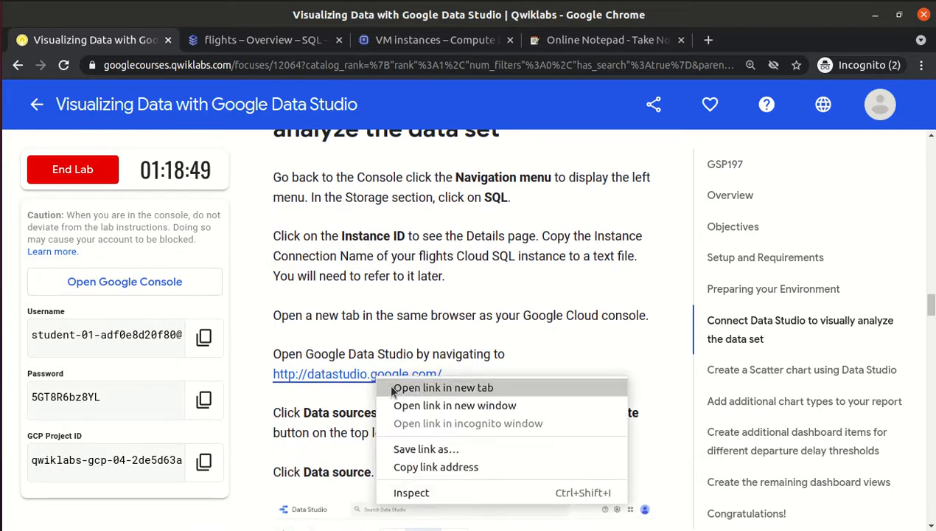
click(392, 388)
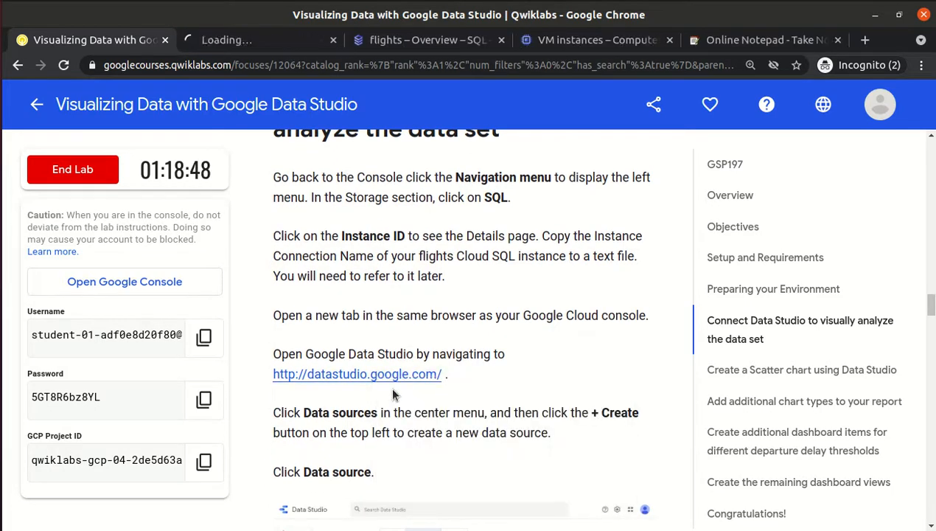
click(264, 43)
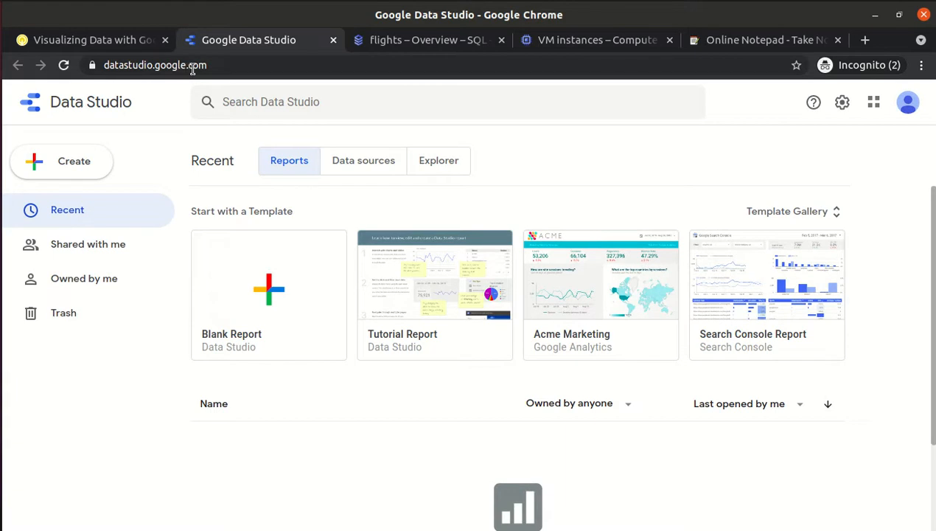
Accept the Data Studio terms of service and opt in to all e-mail preferences.
click(251, 296)
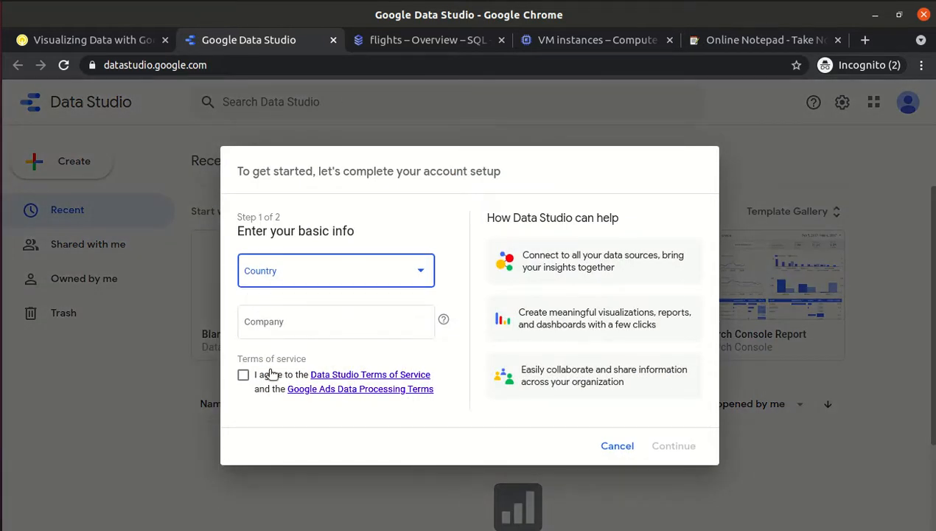
click(244, 375)
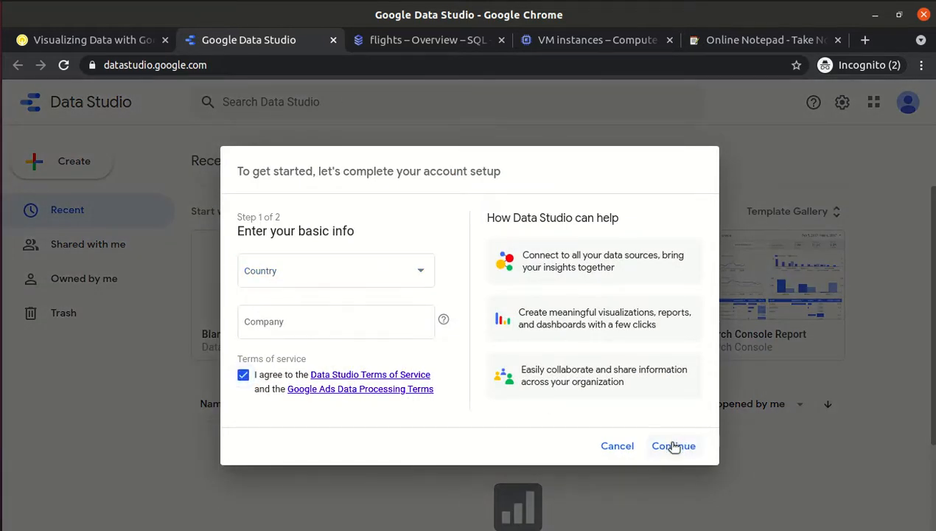
click(673, 446)
click(255, 243)
click(704, 479)
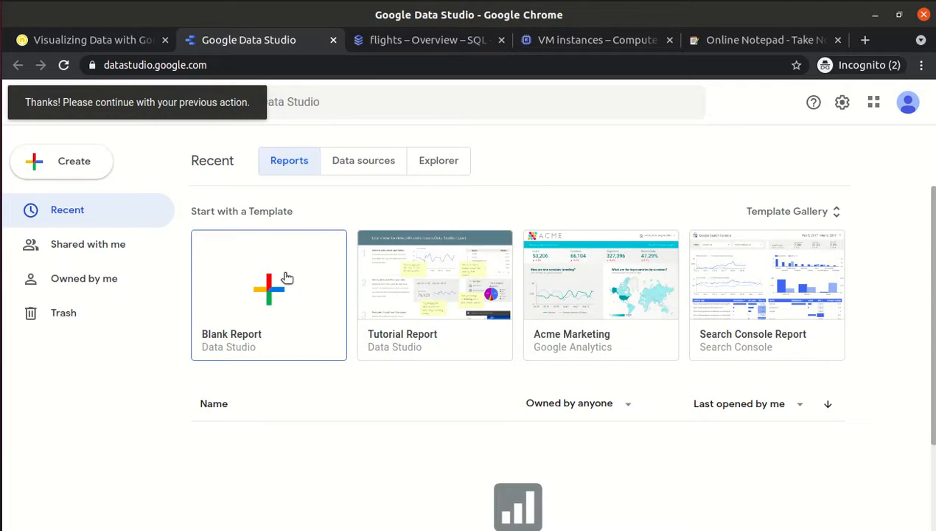
Start a blank report, dismiss its add-data panel and return to the Data Studio home page.
click(287, 277)
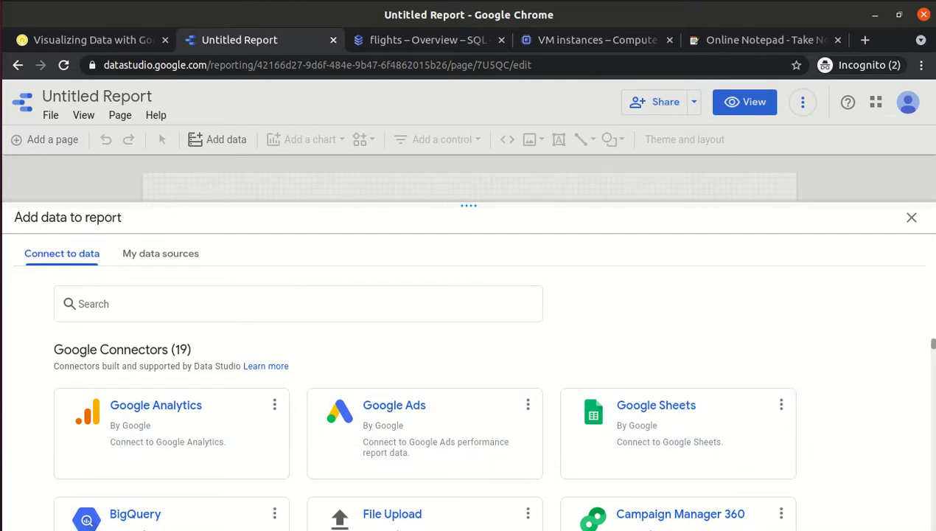
drag(933, 344, 934, 345)
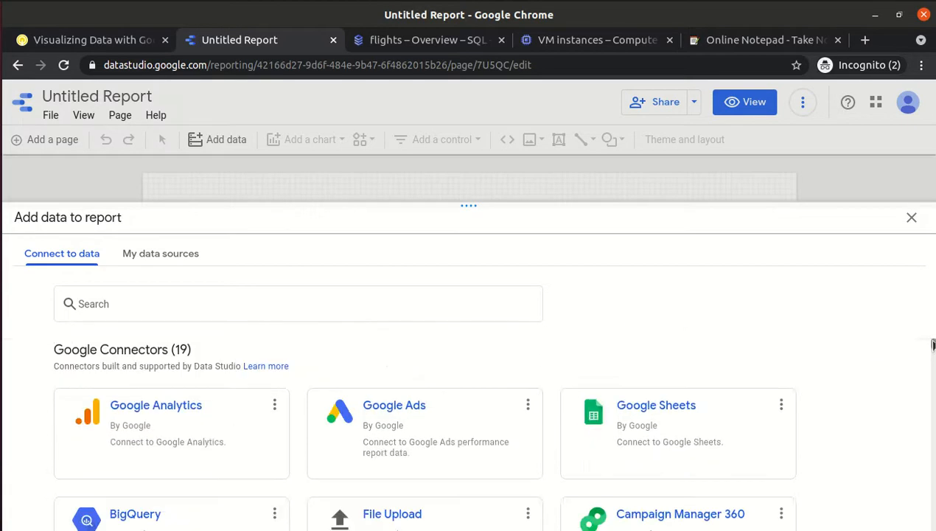
click(911, 220)
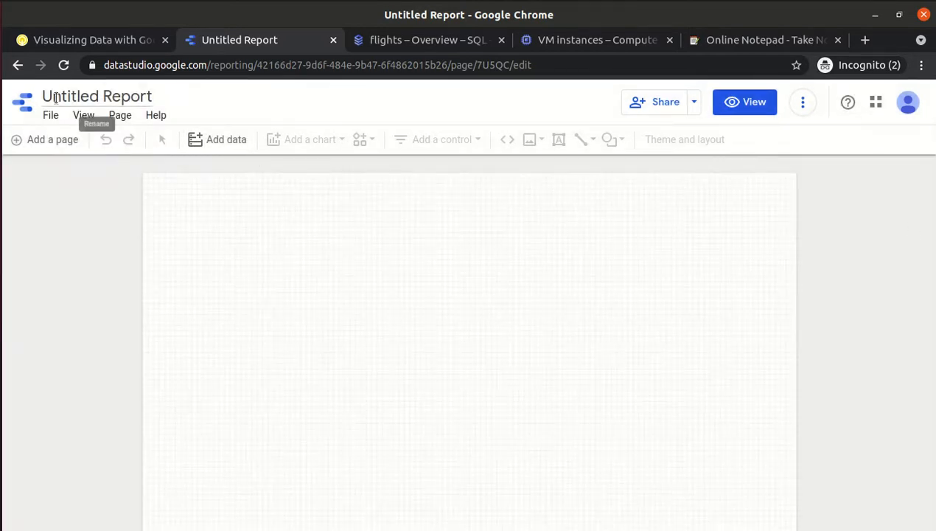
click(17, 65)
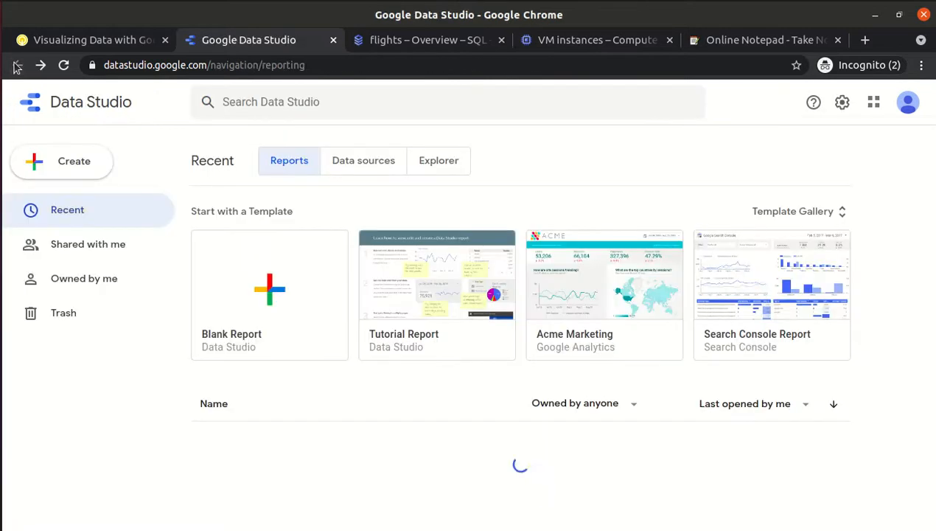
Browse the Reports, Data sources and Explorer lists and check the lab instructions.
click(370, 167)
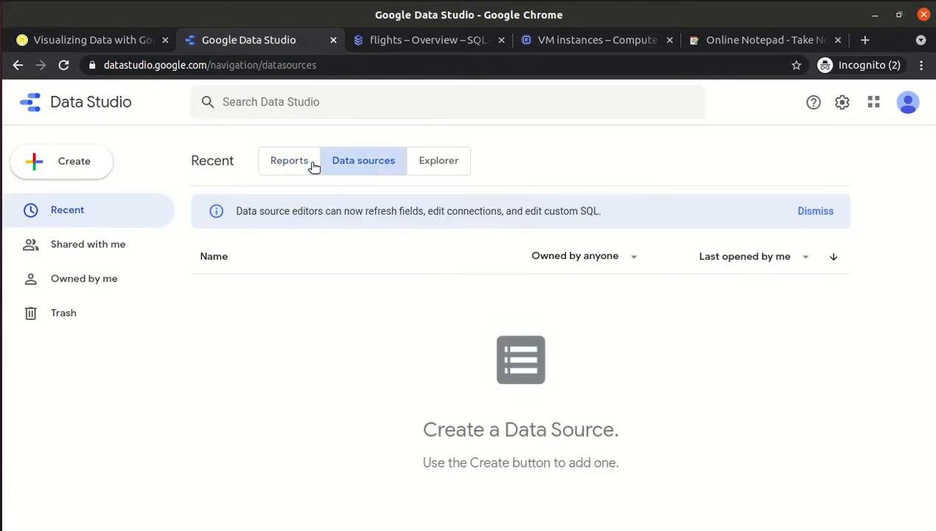
click(271, 160)
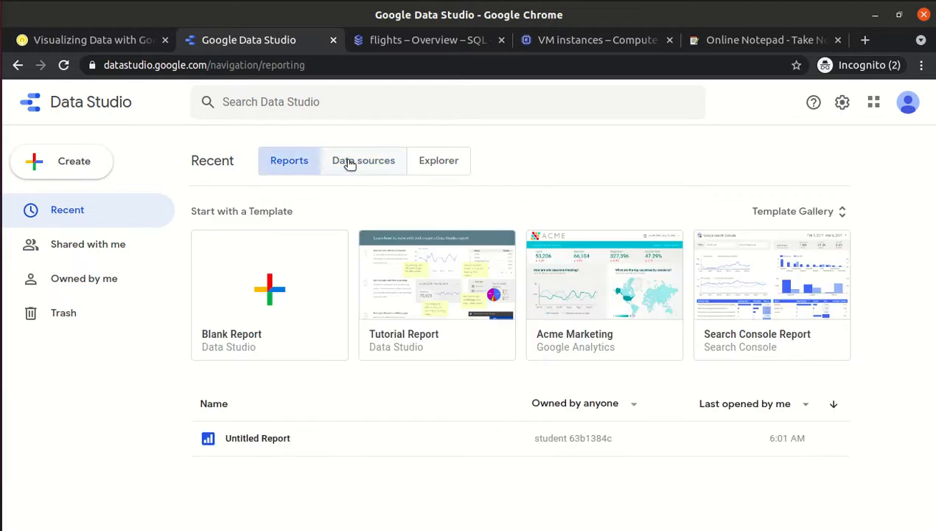
click(350, 162)
click(432, 162)
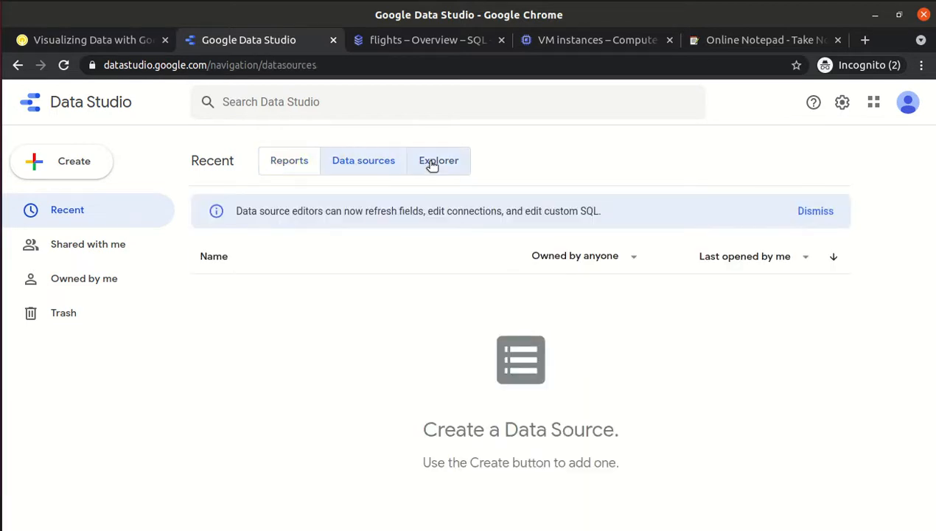
click(375, 164)
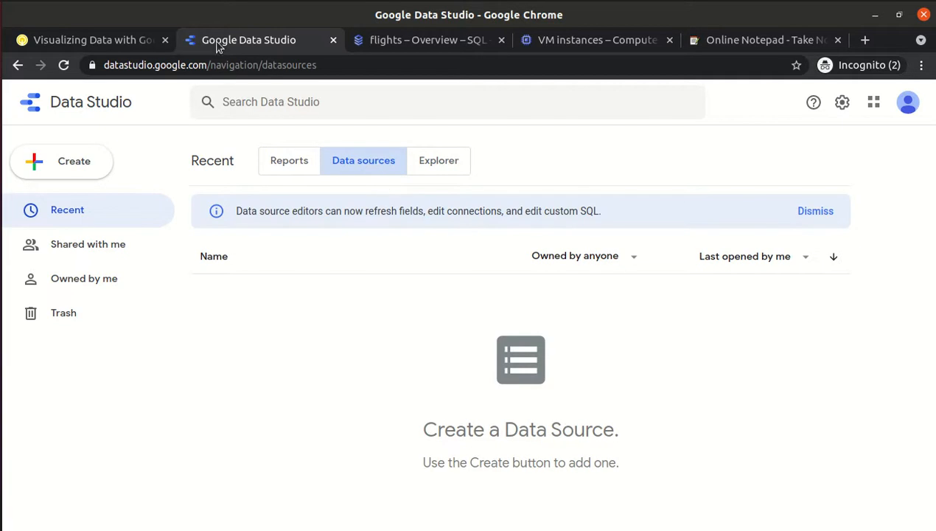
click(119, 41)
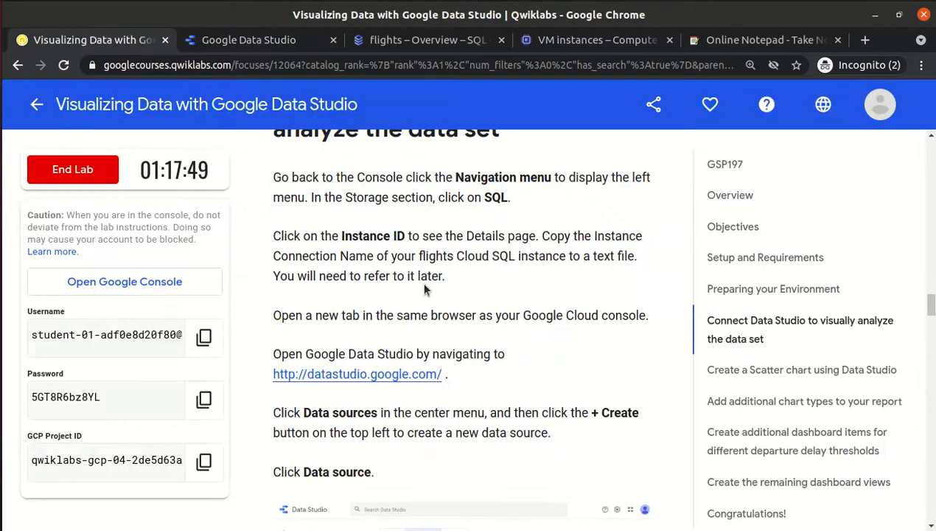
scroll(425, 289, down, 3)
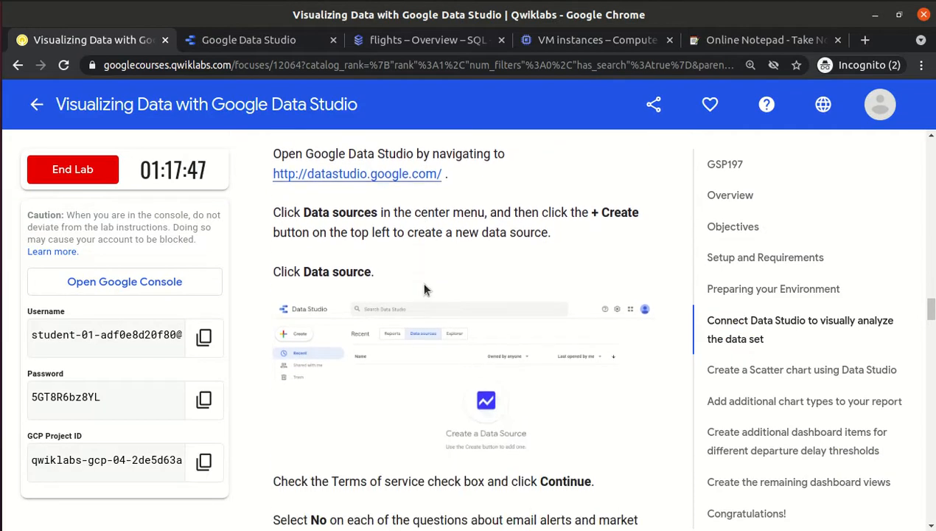
click(237, 45)
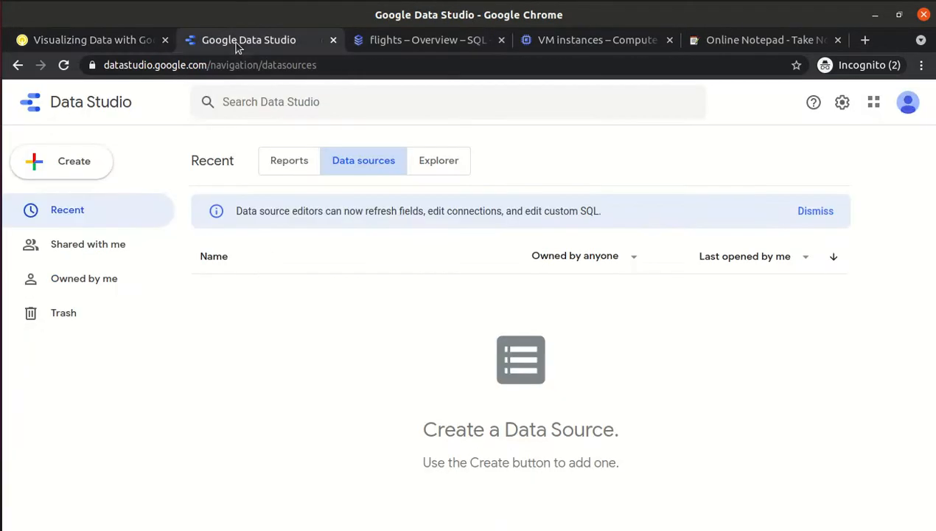
Start a new Cloud SQL for MySQL data source and authorize it with the lab student account.
click(37, 167)
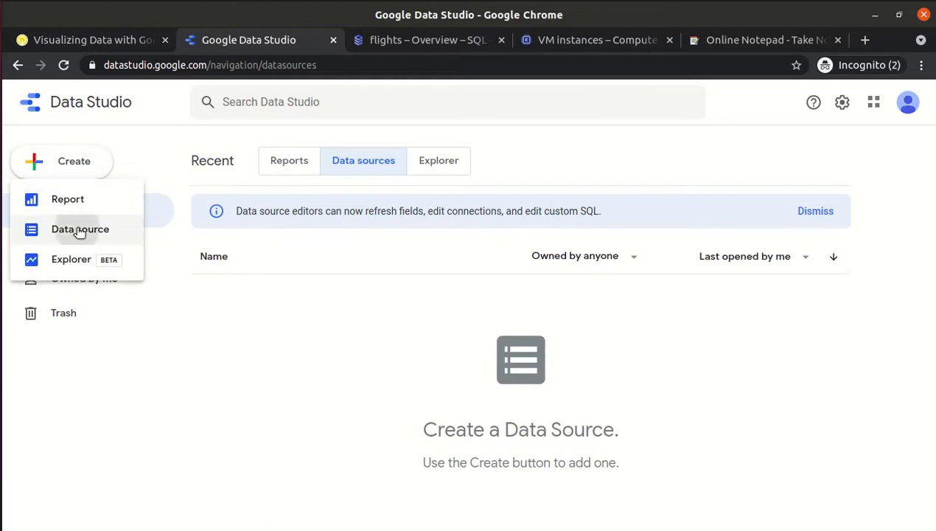
click(80, 230)
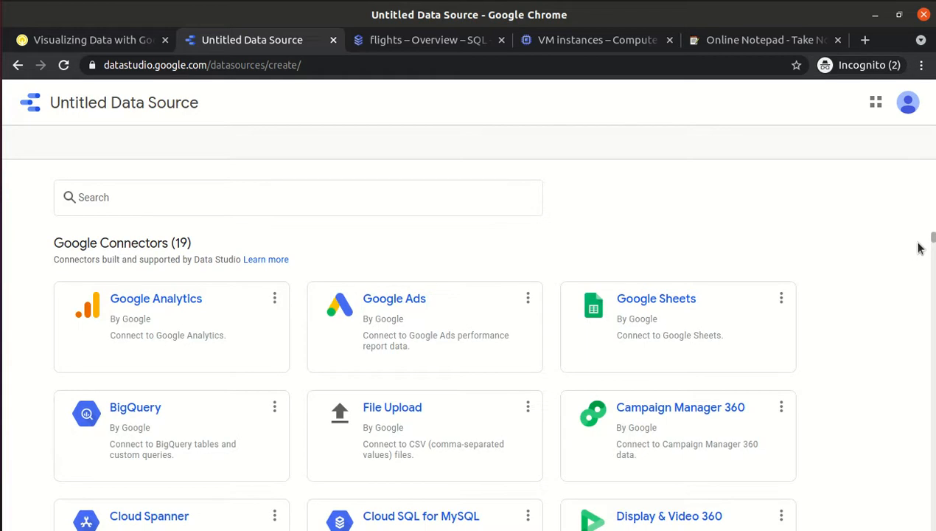
click(398, 519)
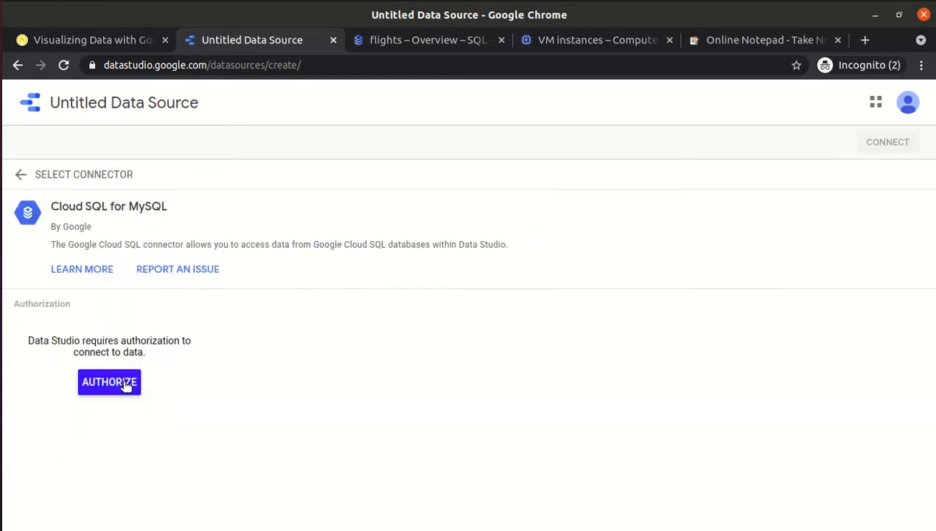
click(125, 387)
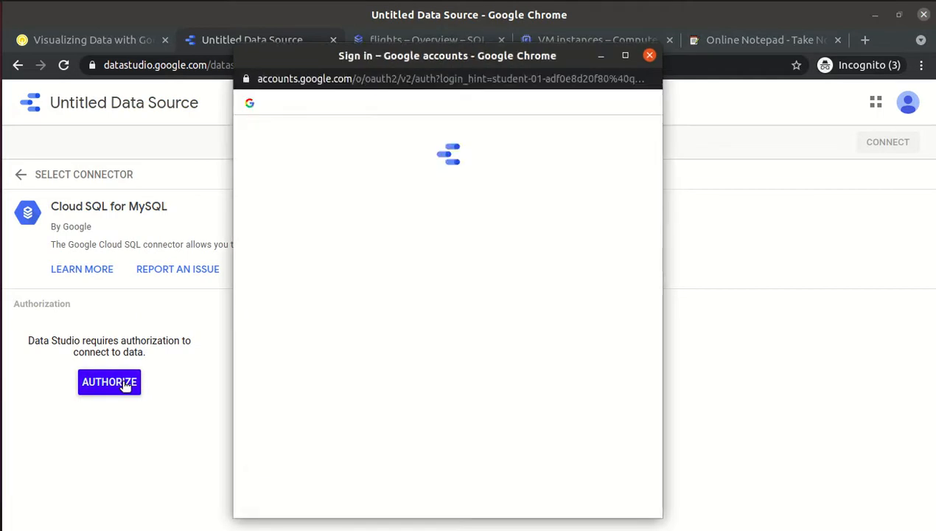
click(413, 258)
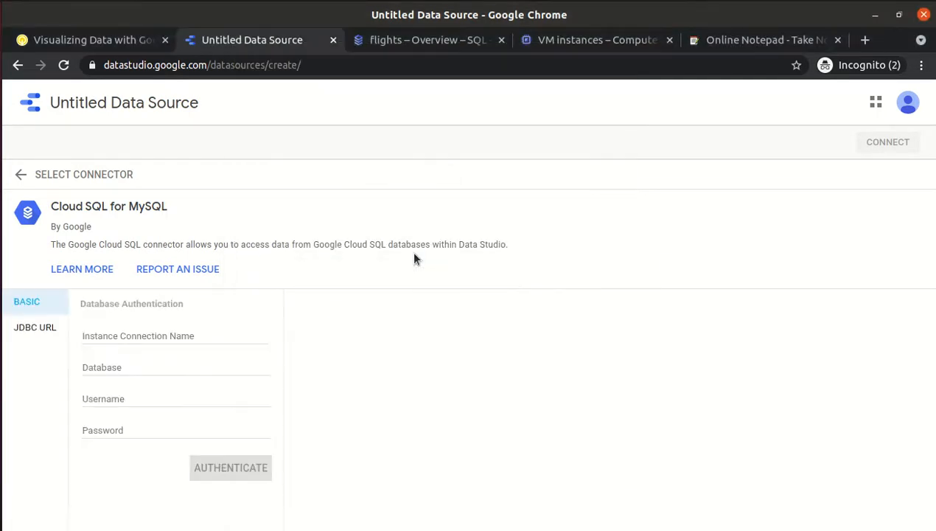
Paste the flights instance connection name, copied from its Cloud SQL page, into the form.
click(147, 337)
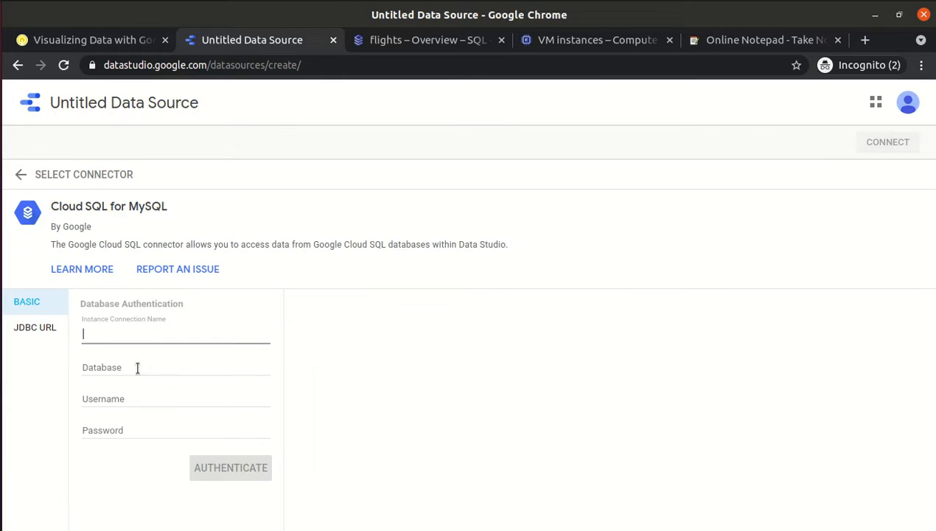
click(140, 364)
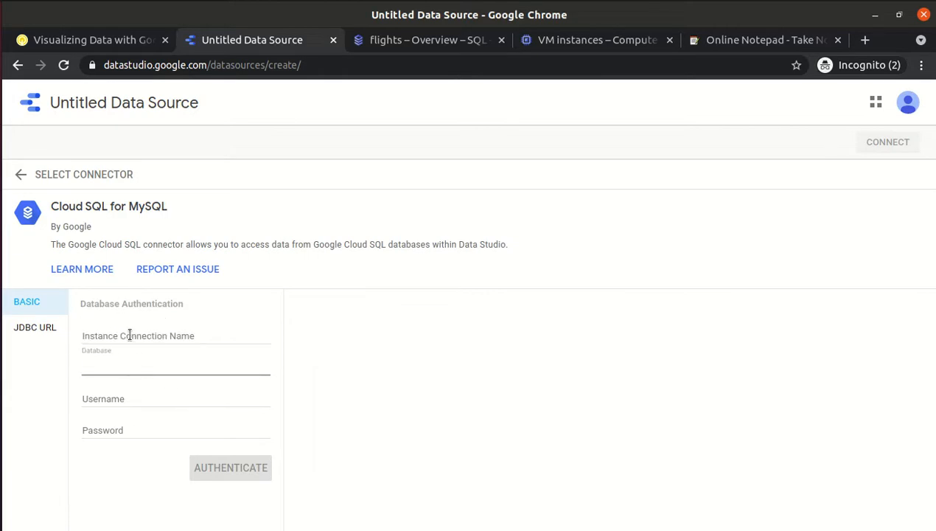
click(129, 335)
click(411, 43)
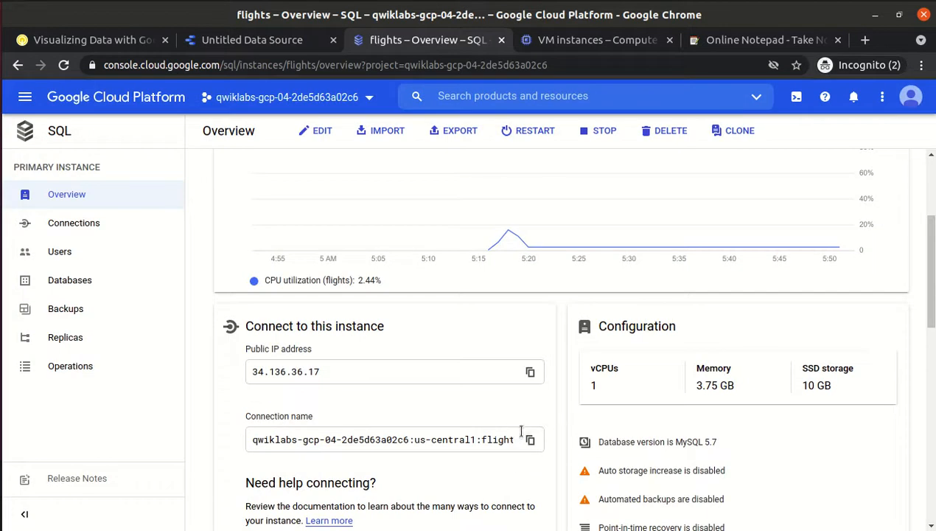
click(533, 440)
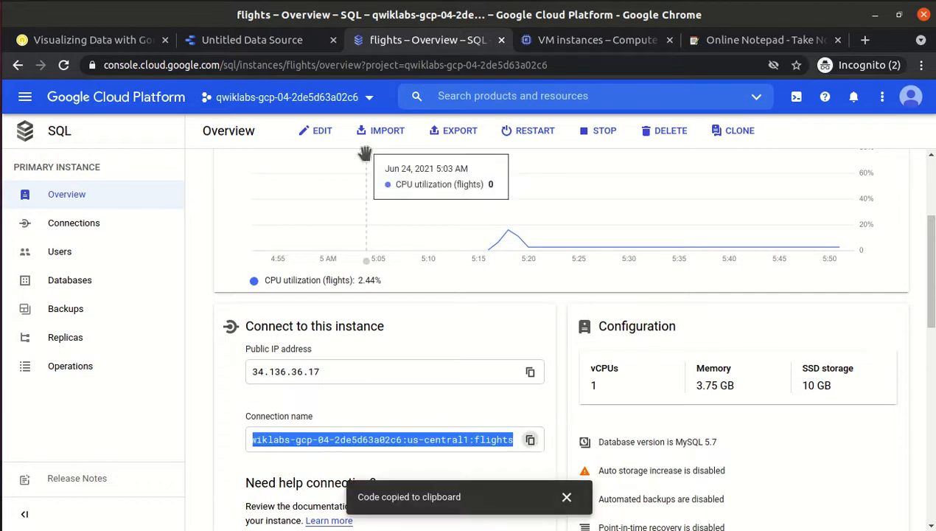
click(263, 45)
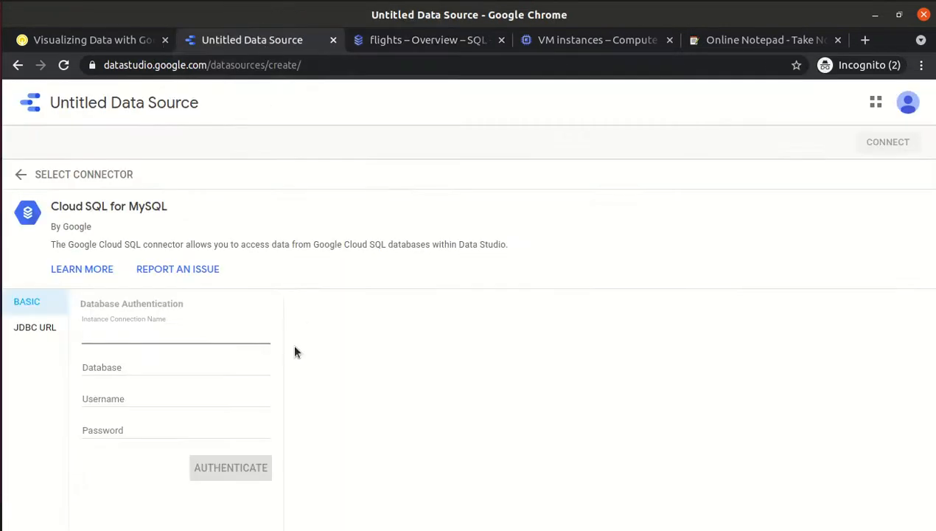
key(ctrl+v)
Enter database bts and username root.
key(Tab)
text(bts)
key(Tab)
text(root)
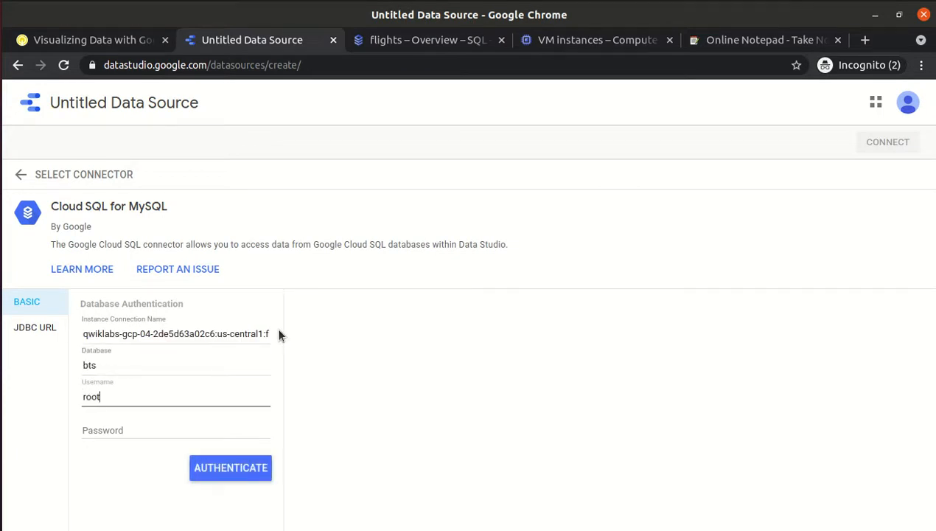
key(Tab)
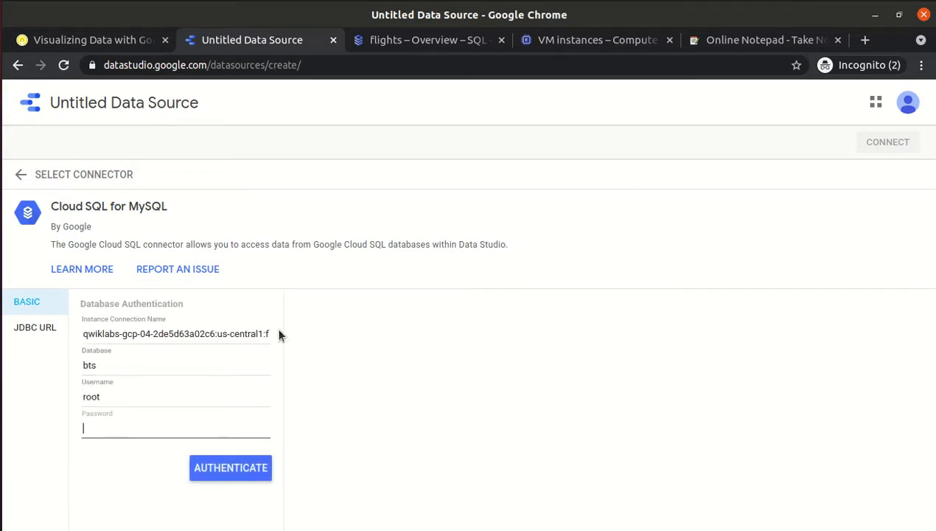
Copy the database password from the lab instructions into the password field.
click(106, 40)
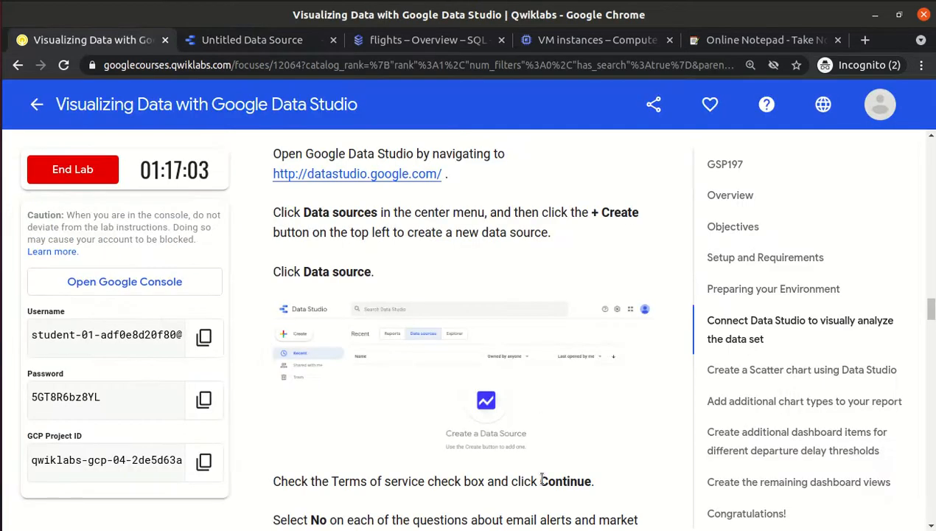
scroll(542, 481, down, 4)
scroll(541, 484, down, 2)
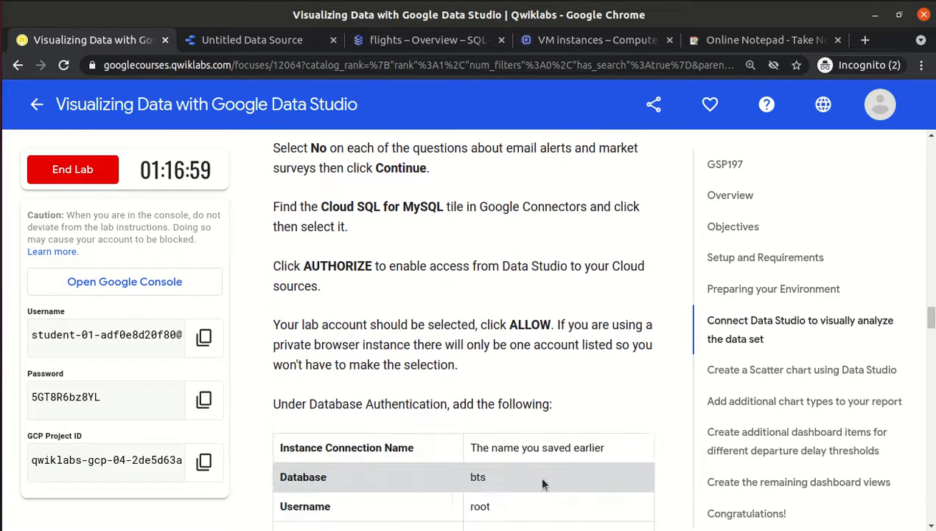
scroll(541, 483, down, 2)
double_click(484, 394)
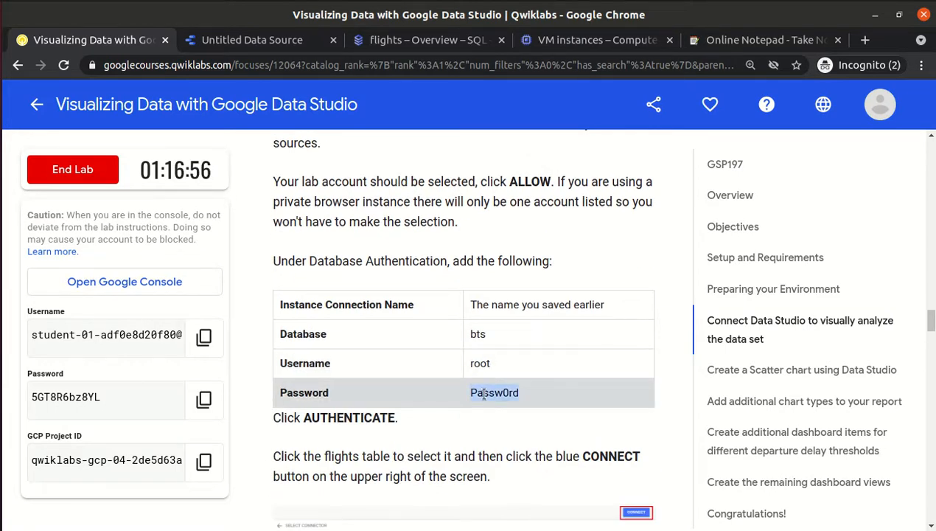
click(238, 43)
key(ctrl+v)
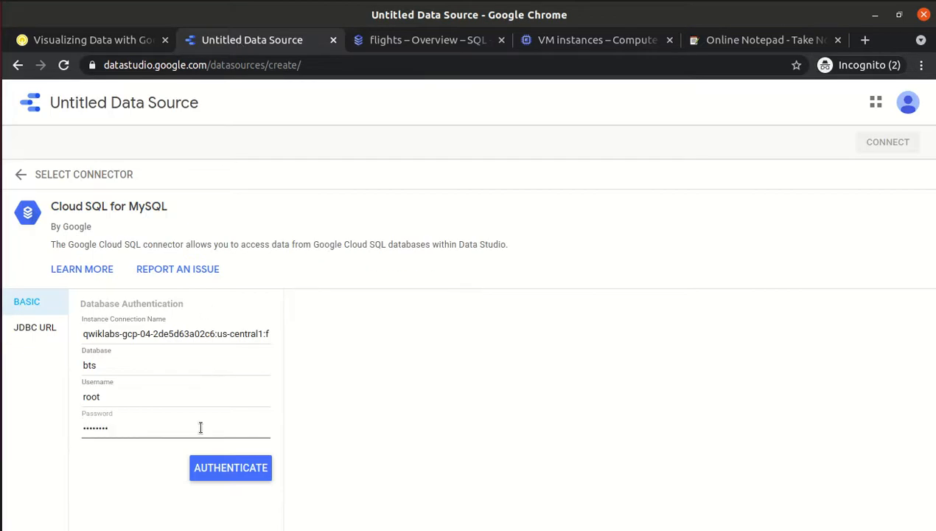
Authenticate to the bts database, select the flights table and connect it.
click(206, 475)
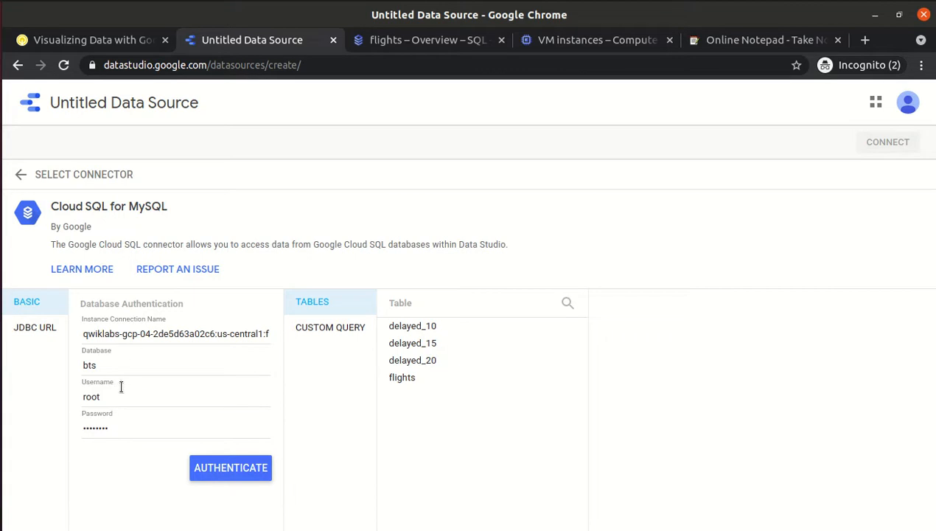
click(409, 384)
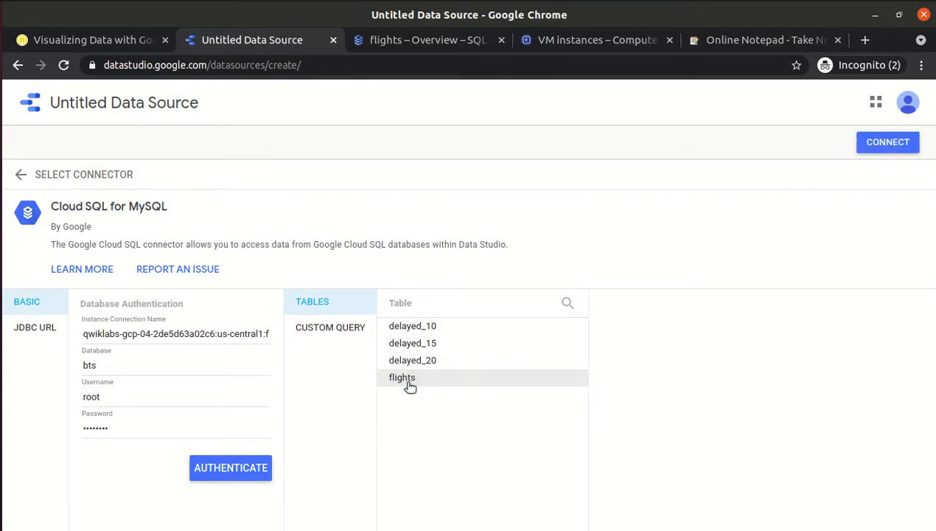
click(109, 43)
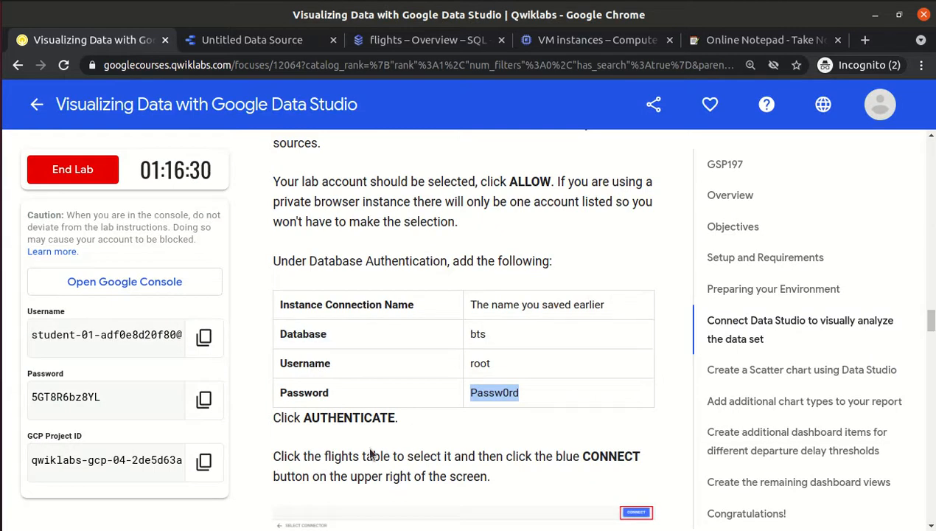
click(244, 41)
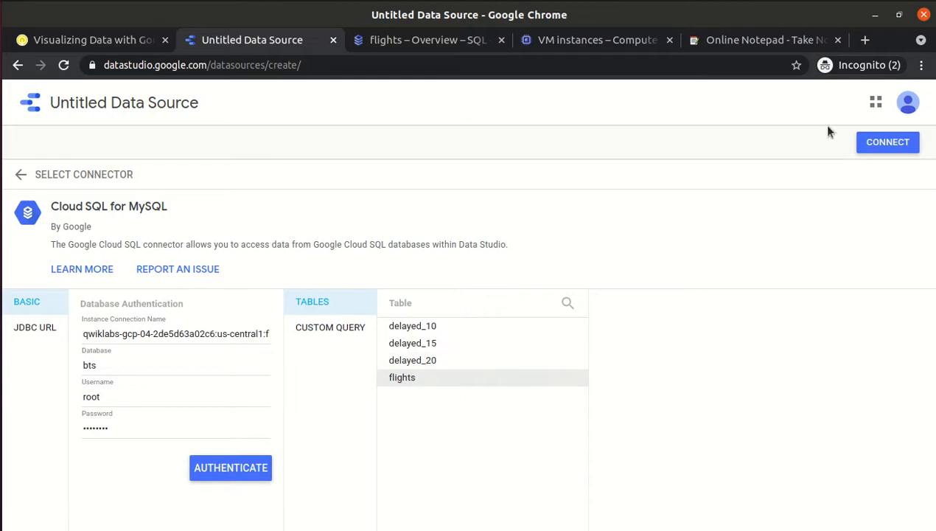
click(893, 150)
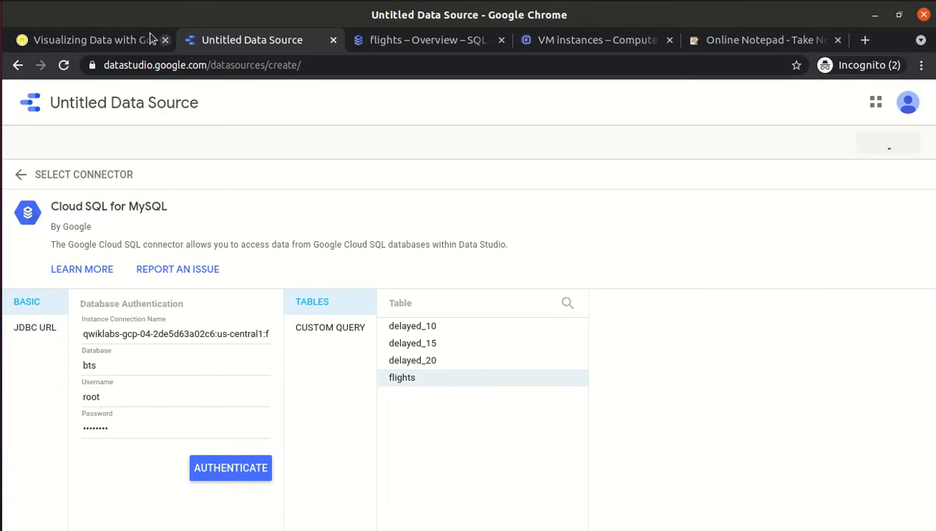
Review the lab instructions and the flights instance overview, then return to the bts field list.
click(124, 37)
scroll(341, 314, down, 2)
scroll(341, 314, down, 5)
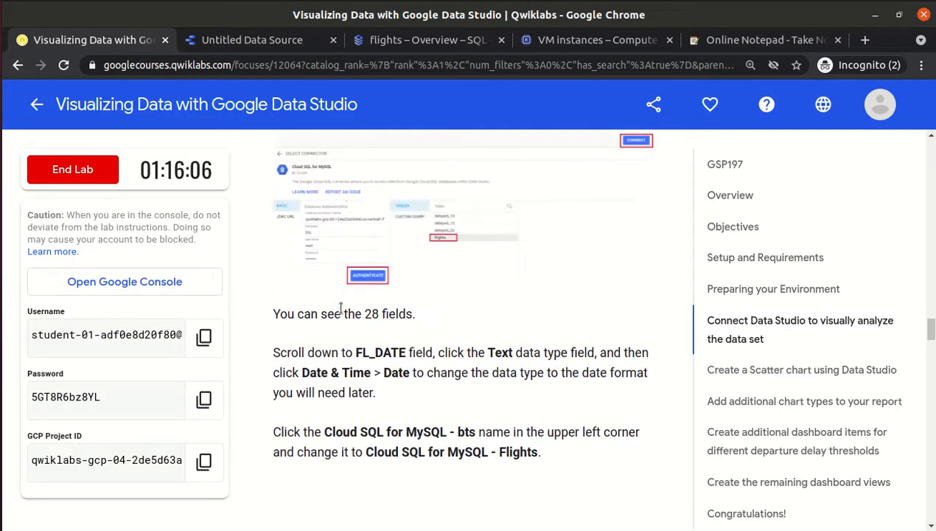
click(259, 44)
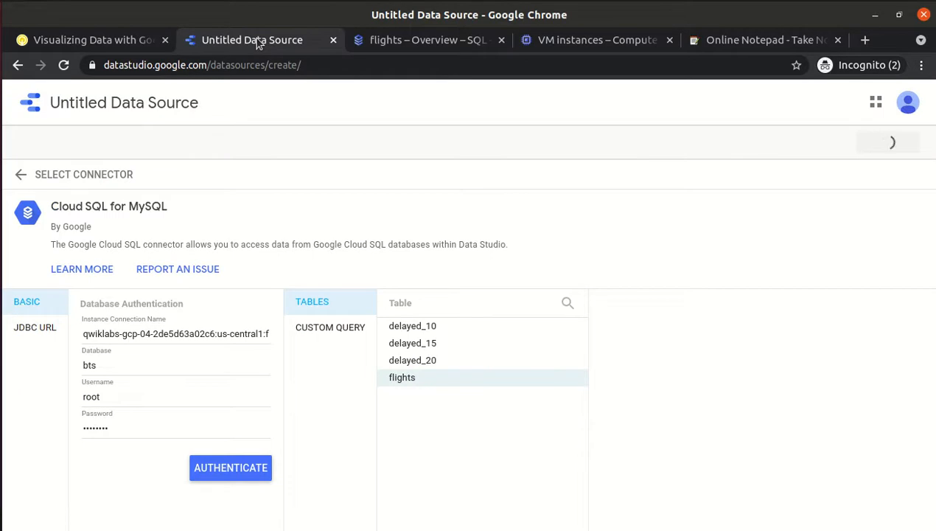
click(102, 38)
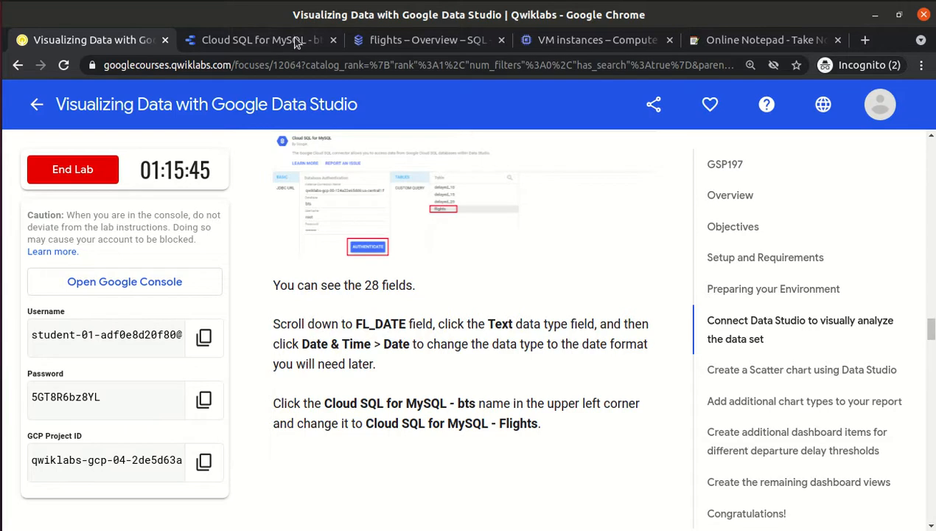
click(399, 43)
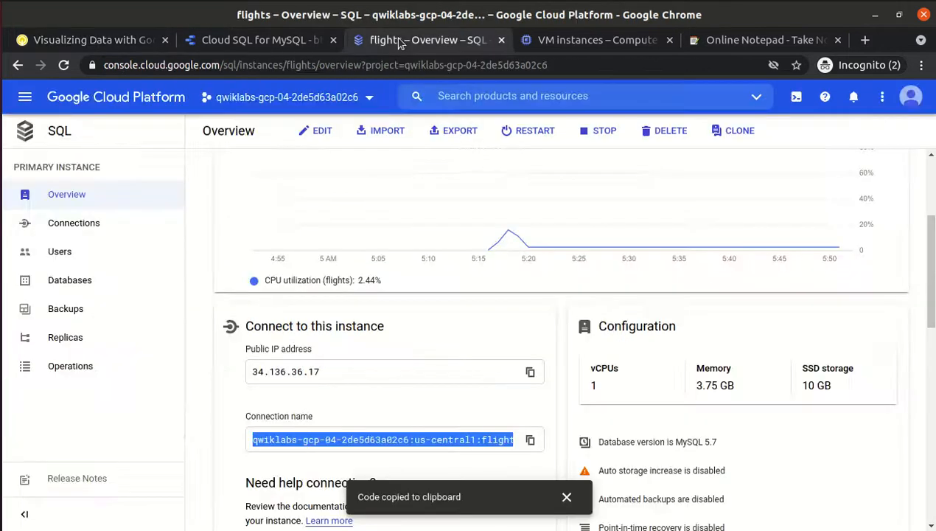
click(223, 37)
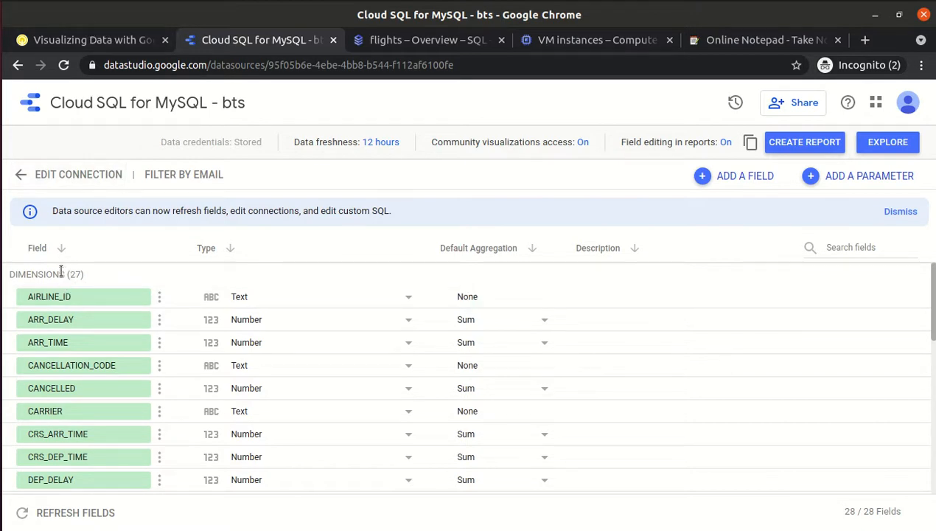
Highlight the 28 fields sentence and FL_DATE in the instructions, then return to the field list.
click(81, 41)
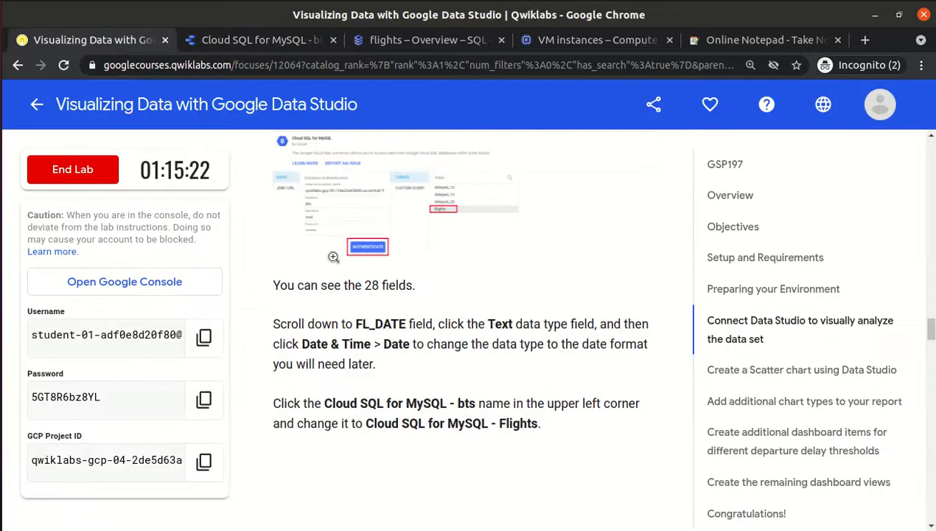
drag(275, 286, 451, 289)
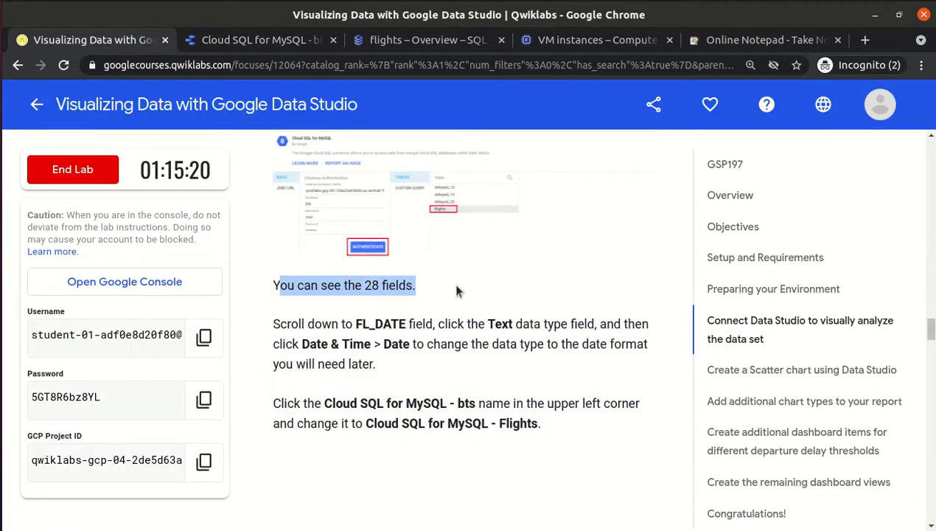
click(451, 290)
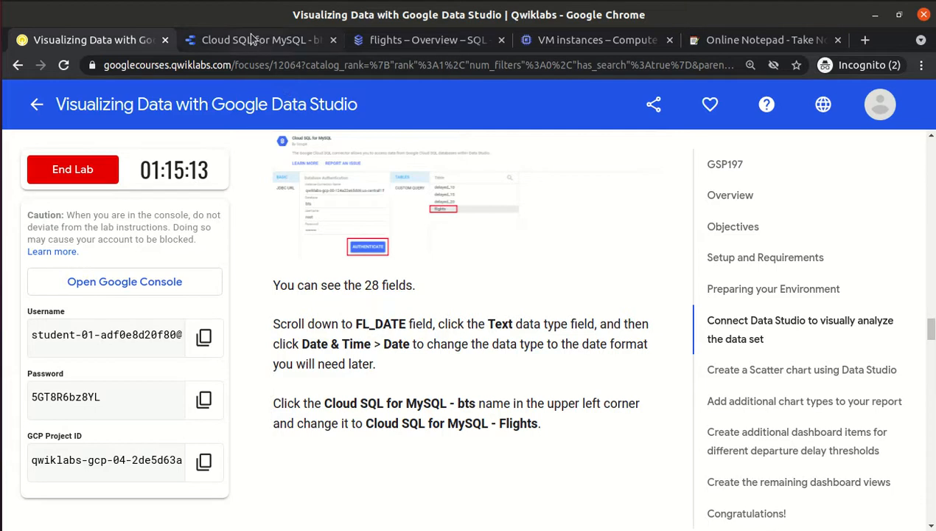
drag(409, 284, 439, 291)
click(439, 290)
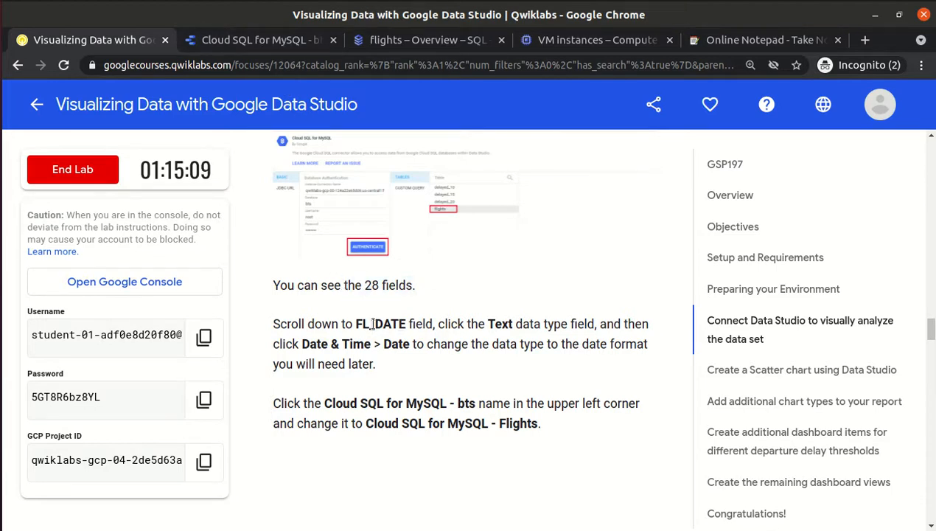
drag(357, 317, 408, 323)
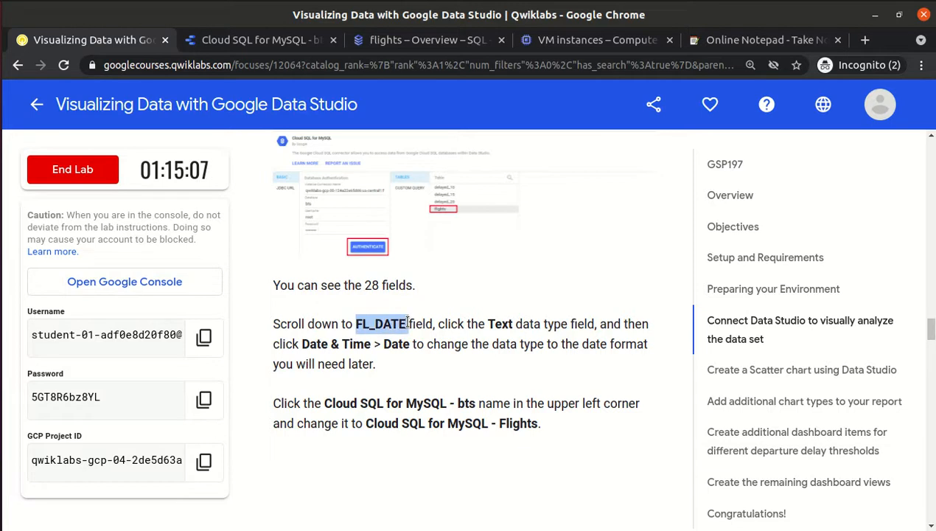
click(226, 42)
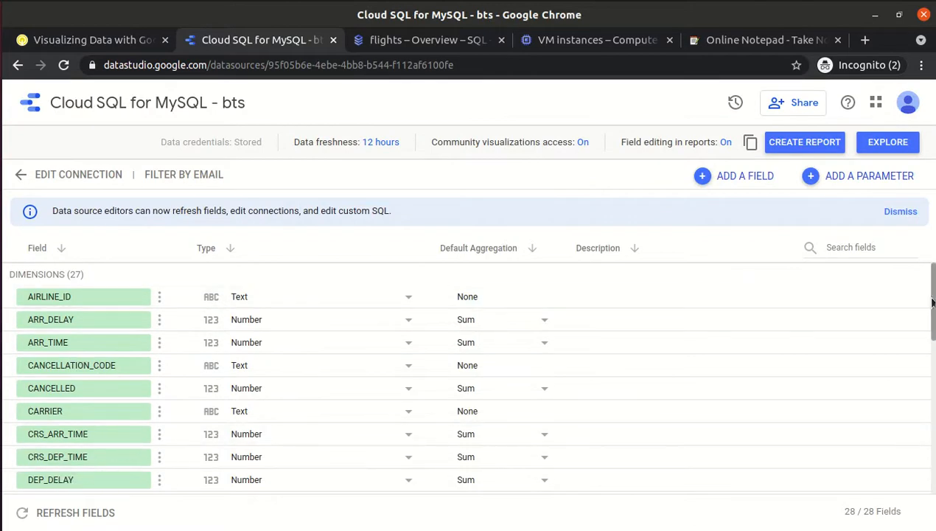
Change the FL_DATE field's type from Text to Date & Time > Date.
drag(933, 298, 933, 401)
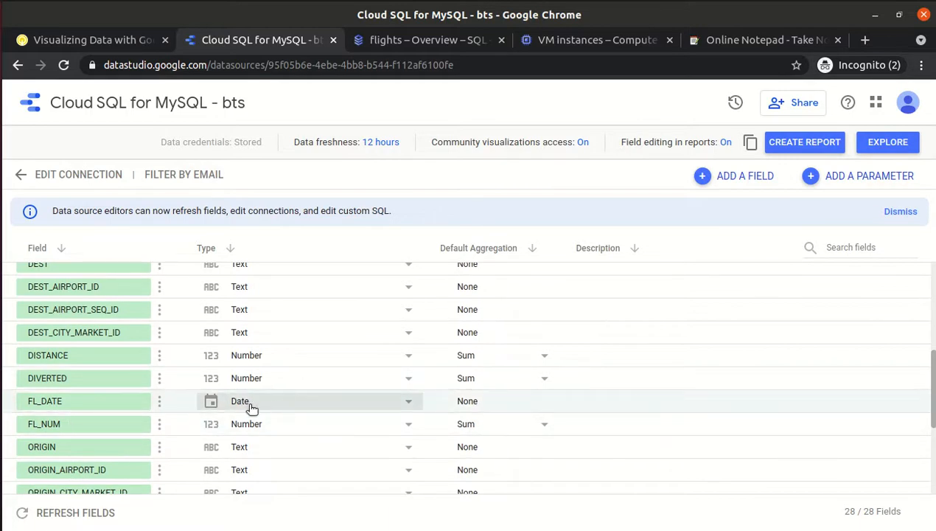
click(89, 38)
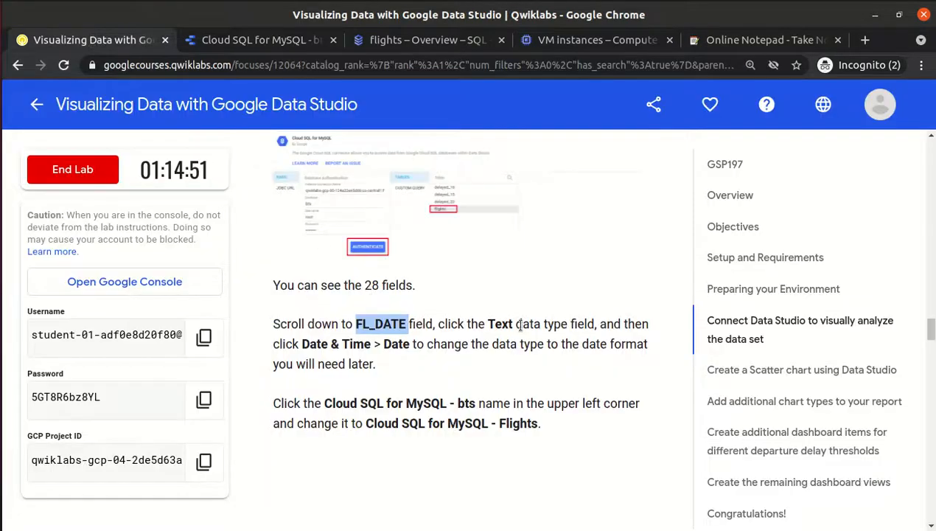
click(488, 324)
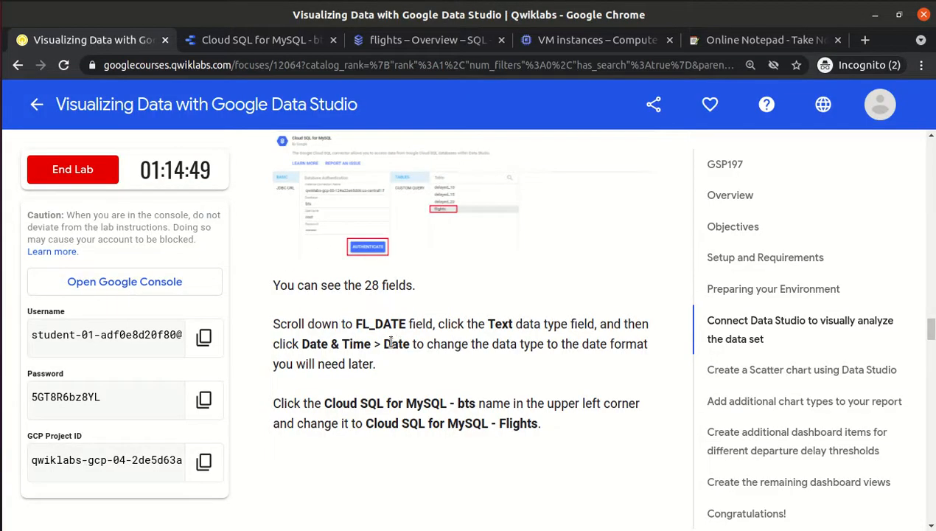
click(251, 39)
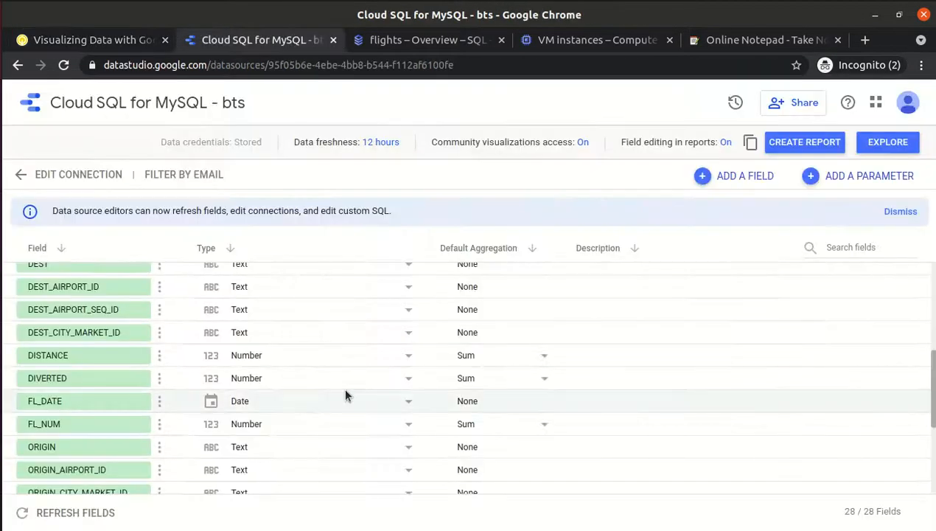
click(282, 400)
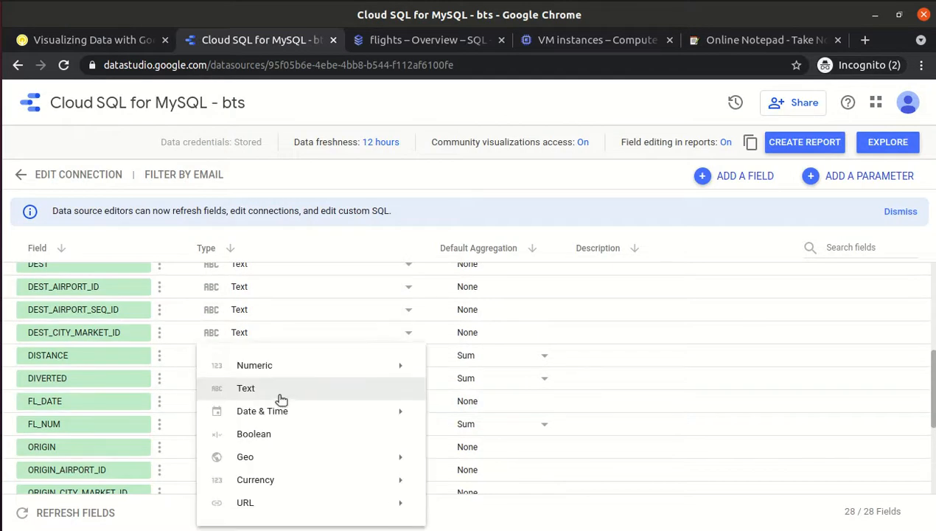
mouse_move(266, 414)
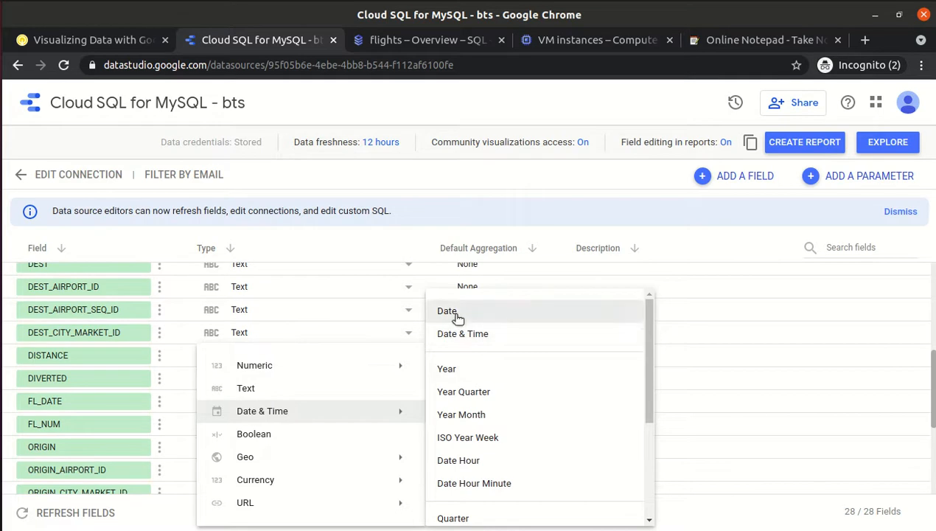
click(453, 176)
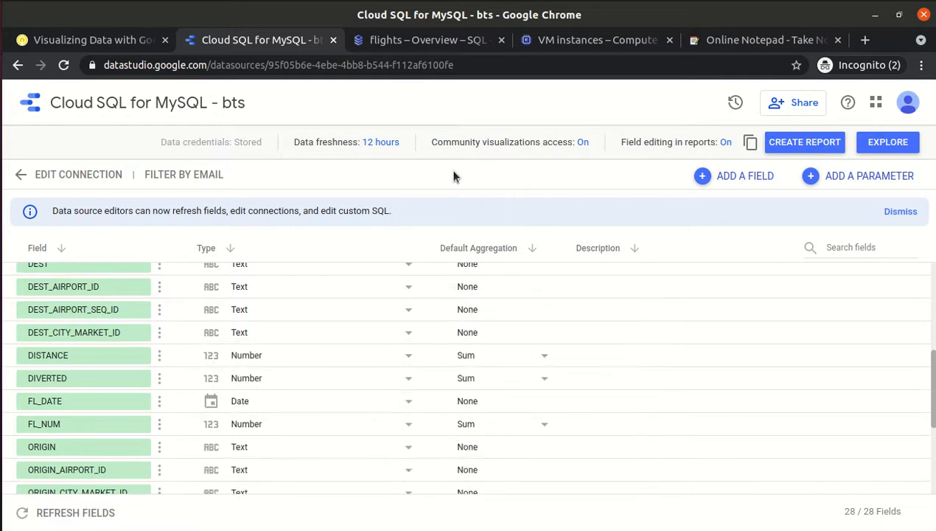
Highlight the new data source name 'Cloud SQL for MySQL - Flights' in the lab instructions.
click(67, 39)
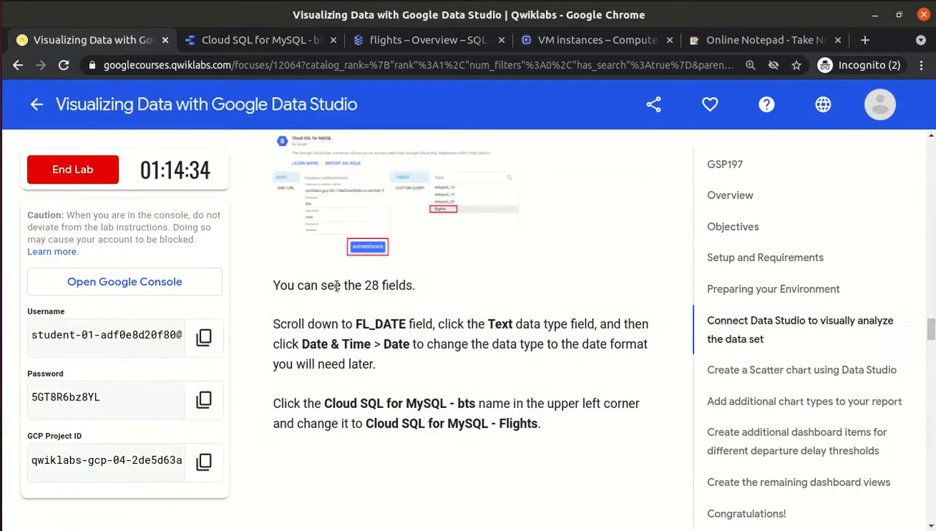
scroll(404, 367, down, 3)
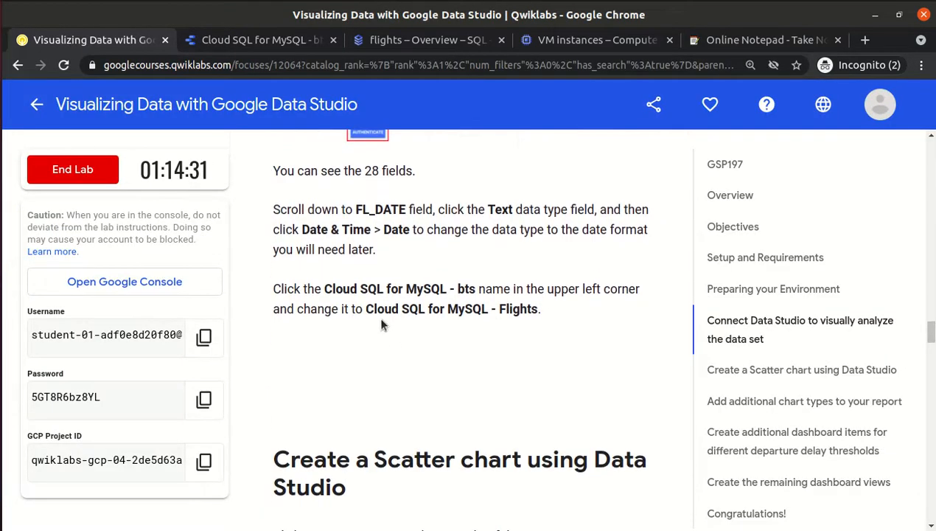
drag(364, 310, 540, 311)
key(ctrl+c)
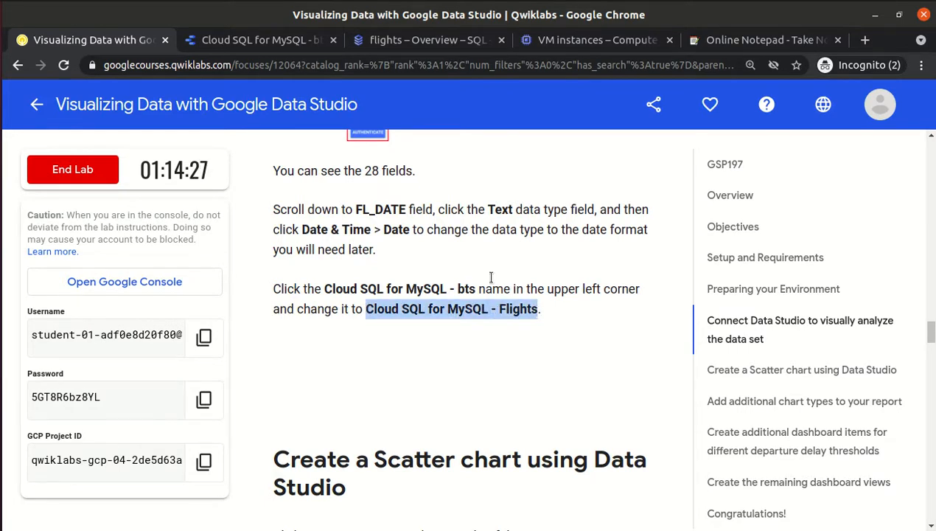
Rename the data source title to 'Cloud SQL for MySQL - Flights'.
click(270, 41)
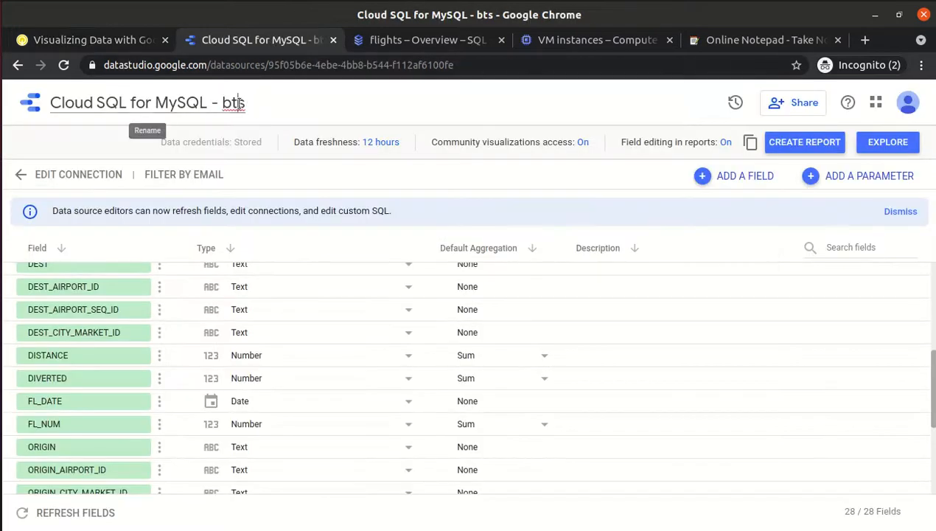
click(238, 103)
key(ctrl+a)
key(ctrl+v)
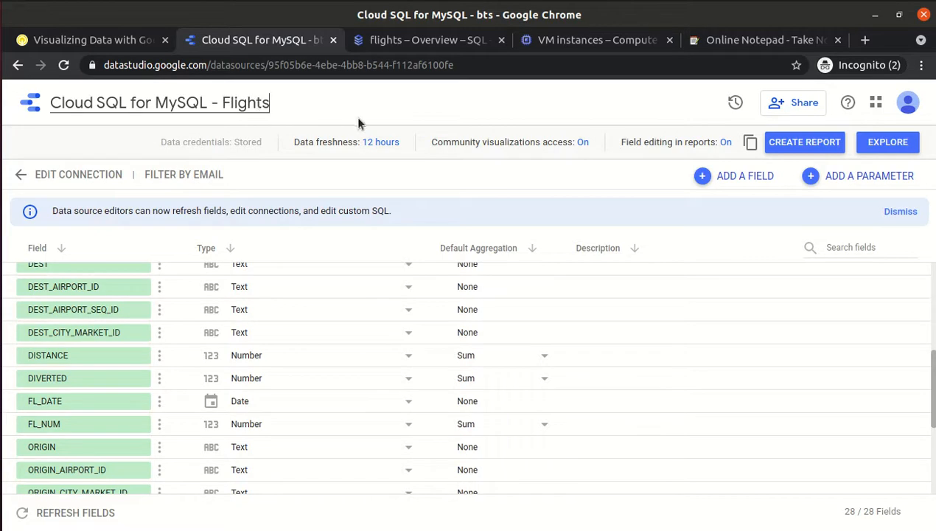
click(310, 63)
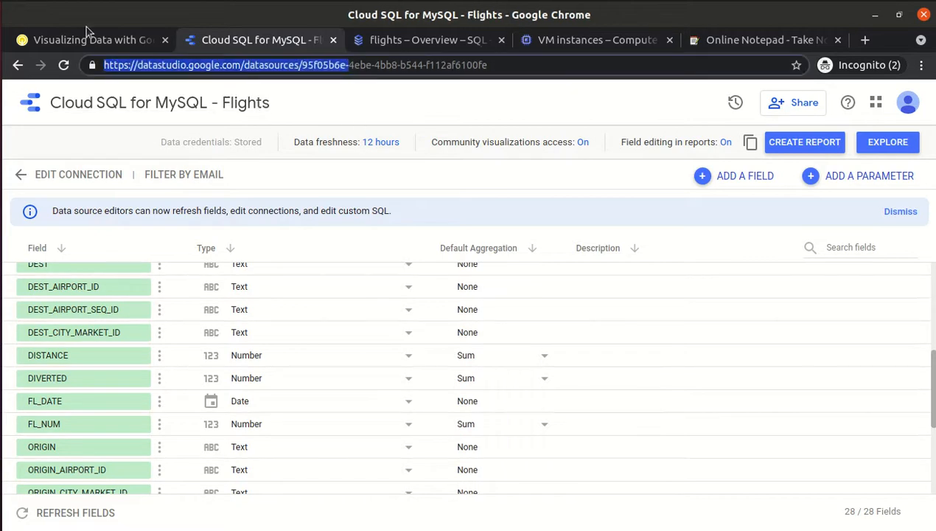
click(368, 118)
Check the next lab instruction and return to the Flights data source page.
click(44, 38)
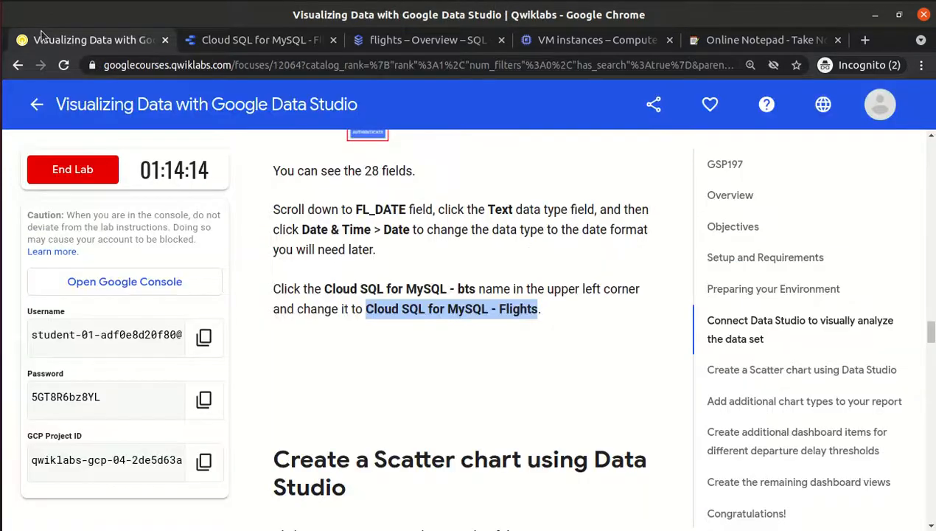
click(400, 348)
scroll(400, 349, down, 2)
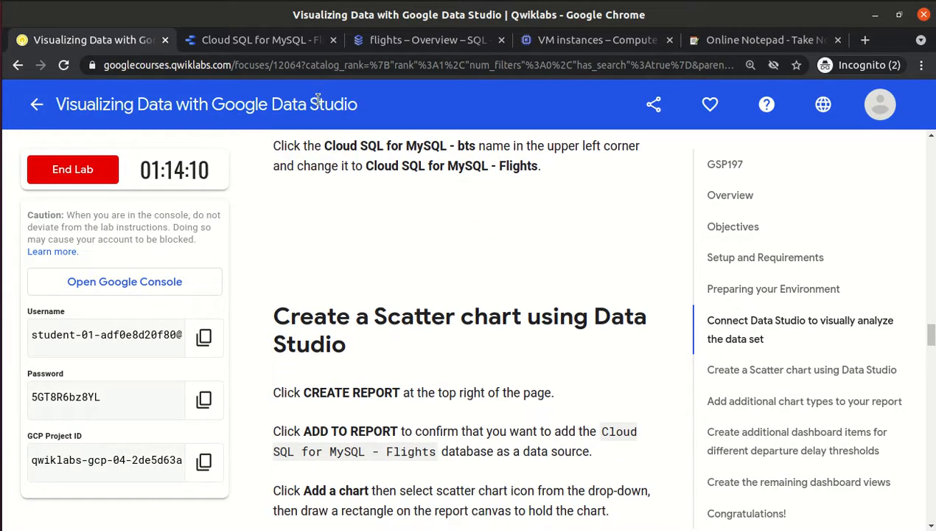
click(267, 44)
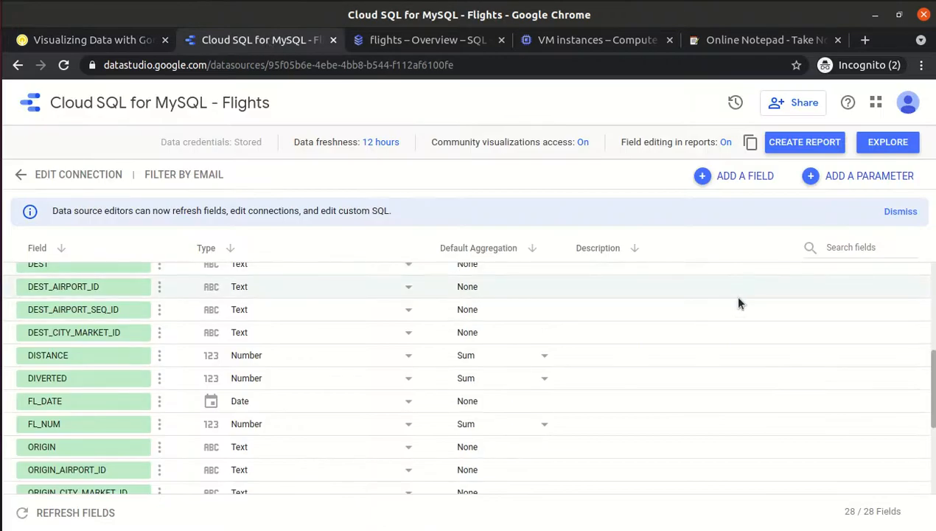
Create a report from the Flights data source and confirm adding it to the report.
click(806, 141)
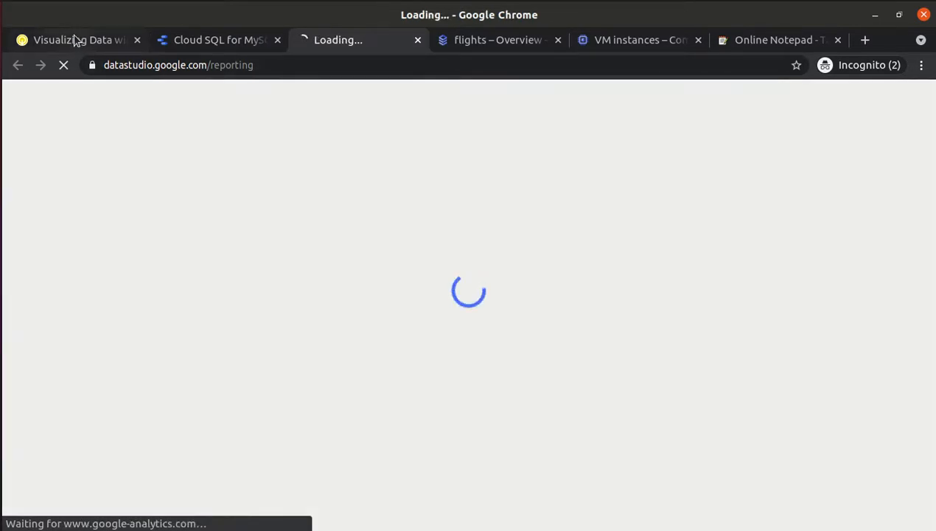
click(75, 40)
scroll(402, 255, up, 5)
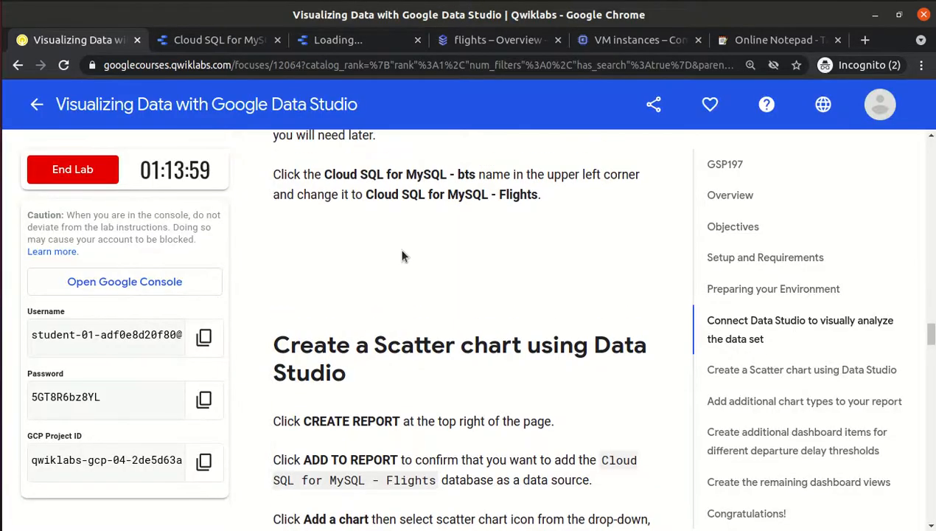
scroll(402, 251, down, 5)
scroll(402, 251, down, 1)
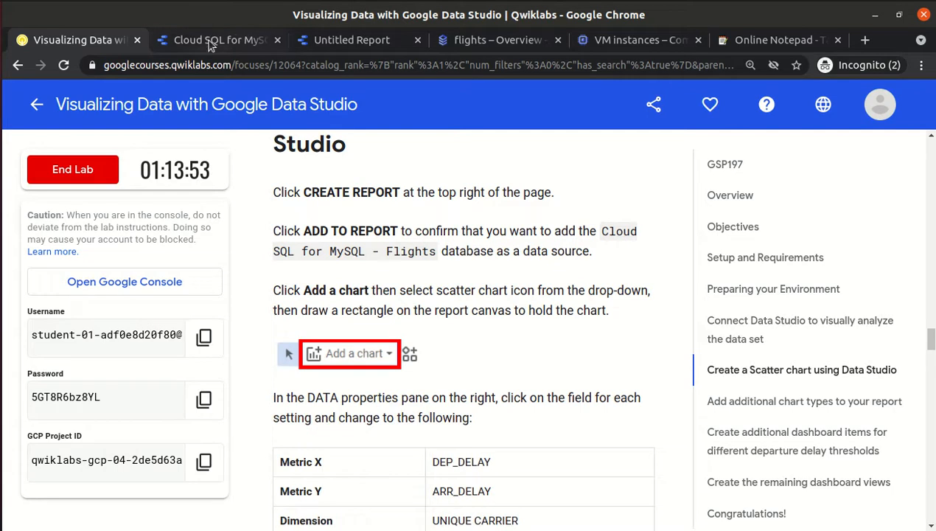
click(357, 43)
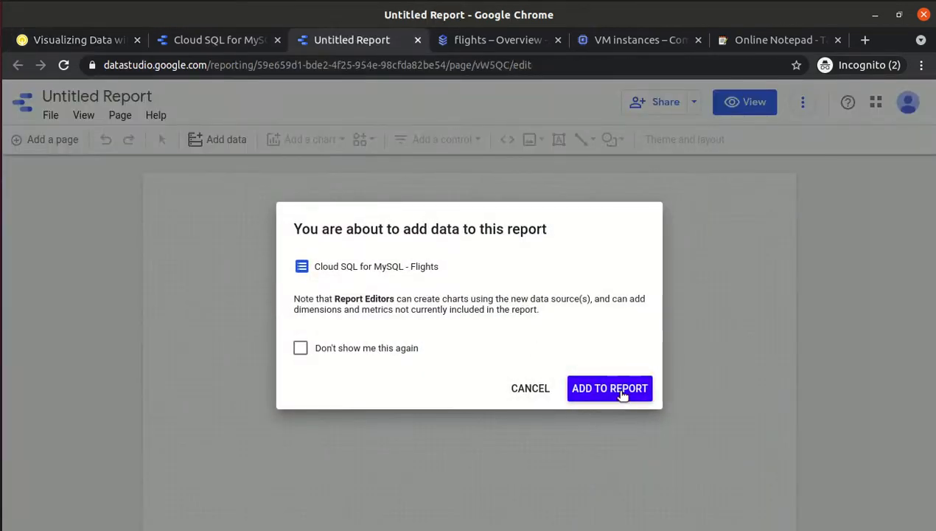
click(621, 395)
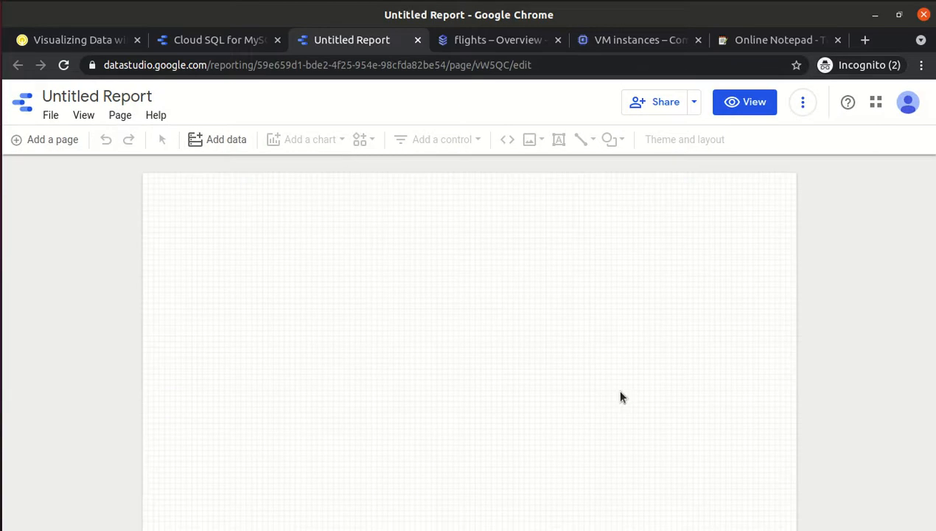
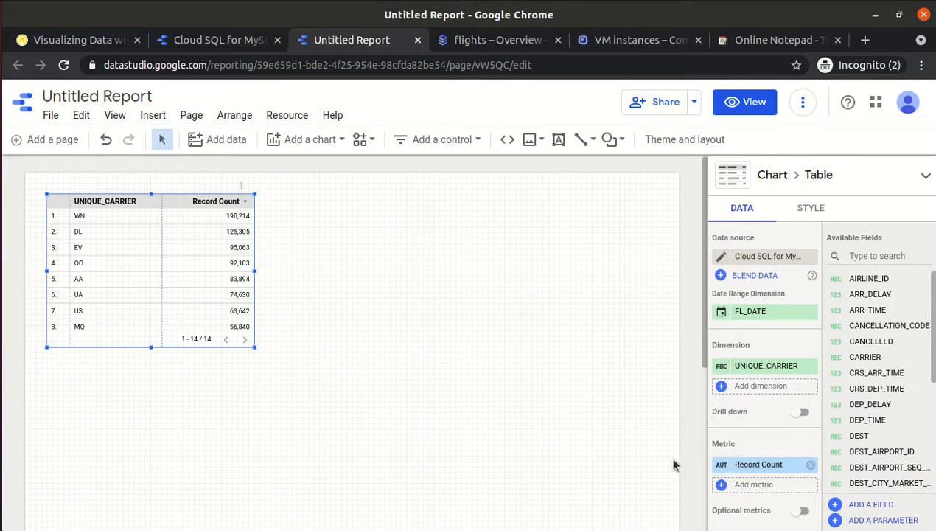
Read the lab's scatter chart instructions, then go back to the report.
click(81, 40)
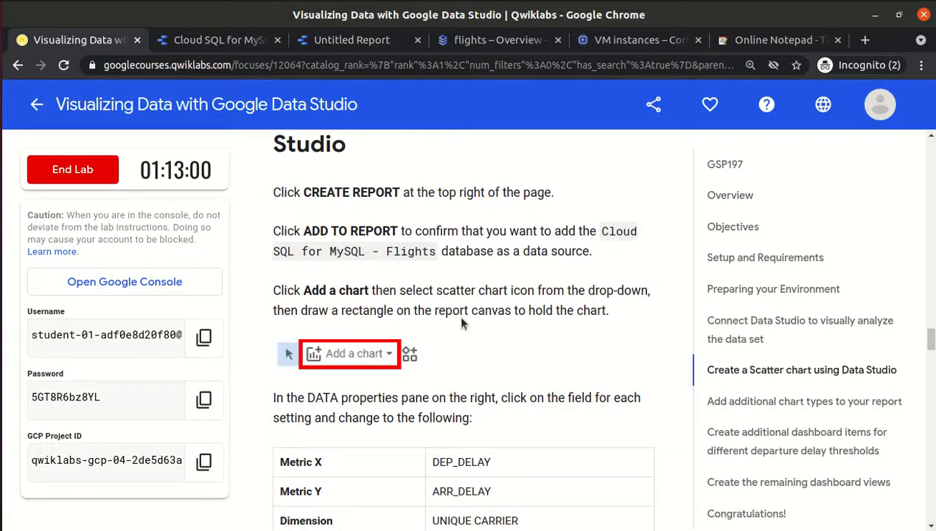
scroll(461, 320, down, 1)
scroll(462, 320, up, 1)
drag(435, 292, 506, 292)
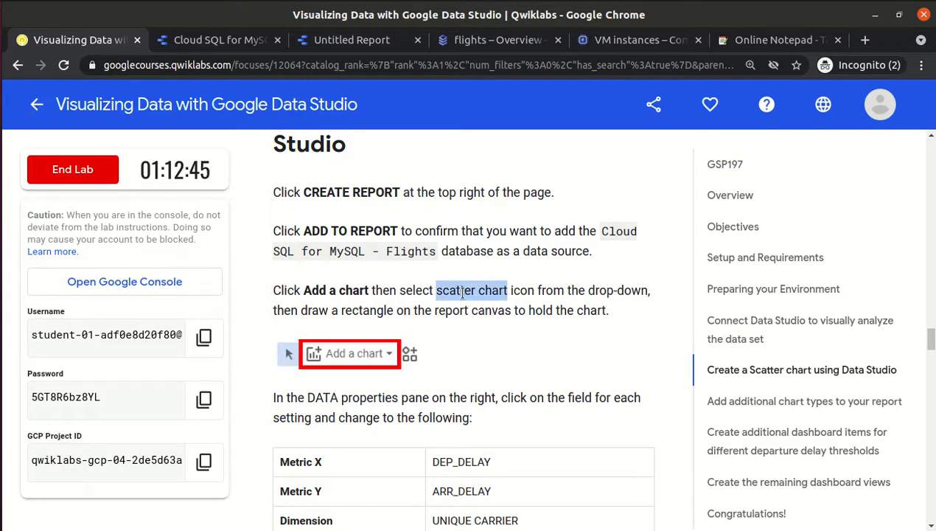
scroll(462, 293, down, 1)
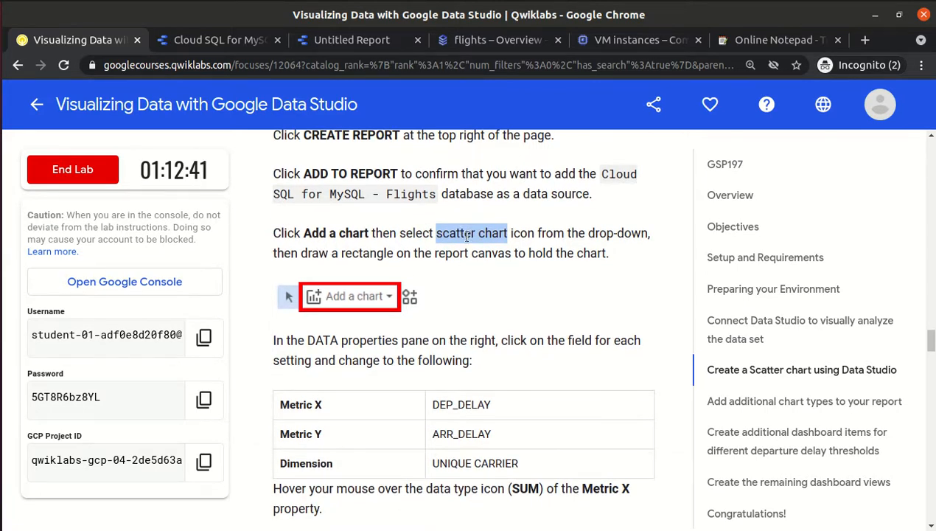
click(463, 236)
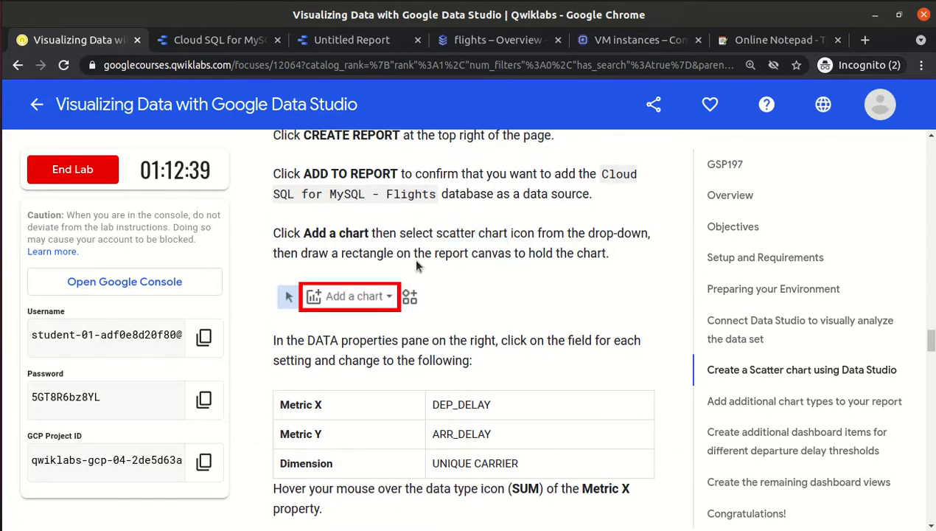
scroll(416, 265, down, 1)
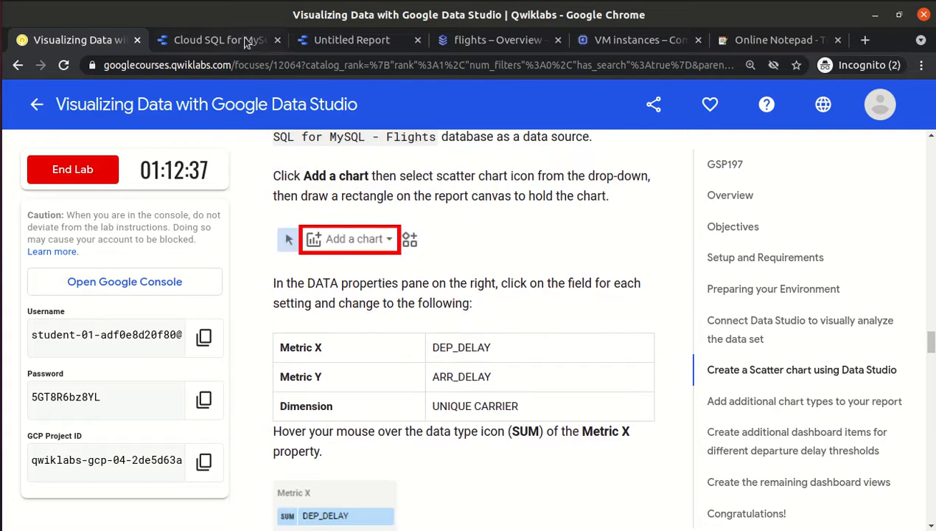
click(340, 43)
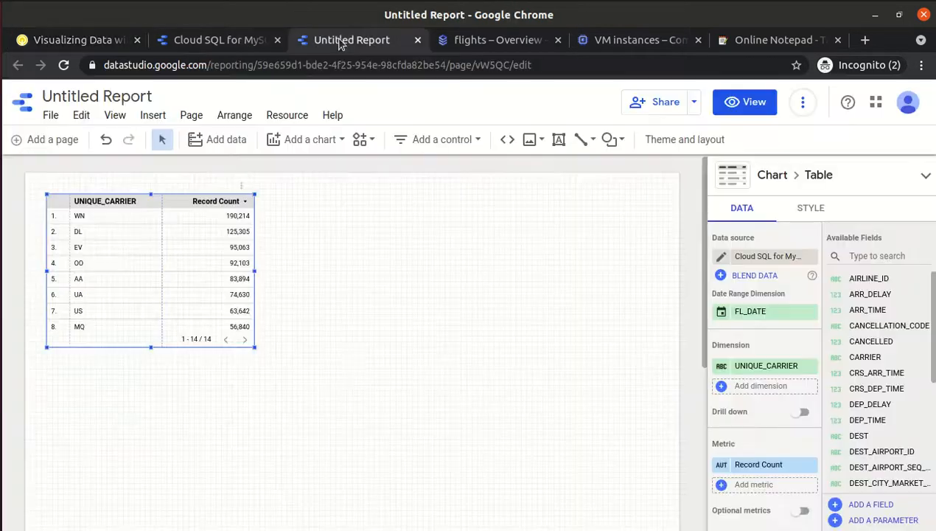
Open and close the add-data panel without adding anything, deselecting the carrier table.
click(225, 145)
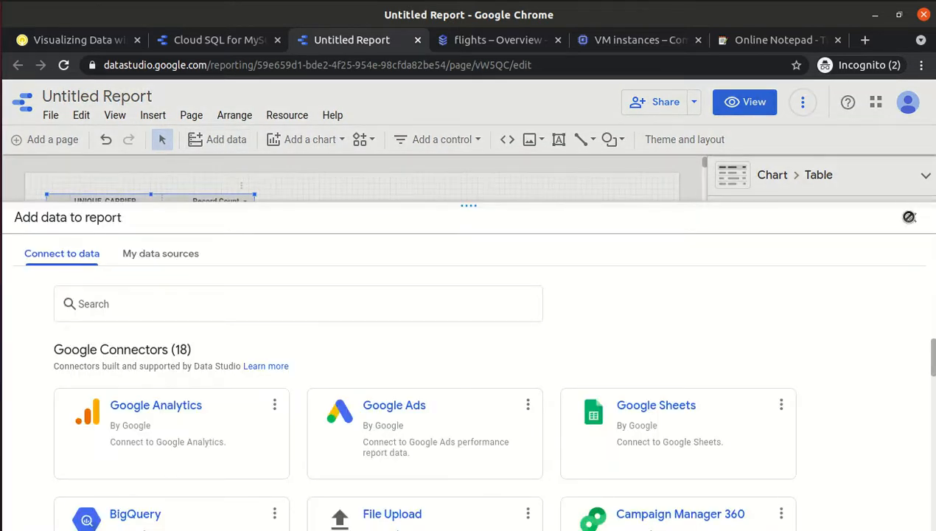
click(913, 219)
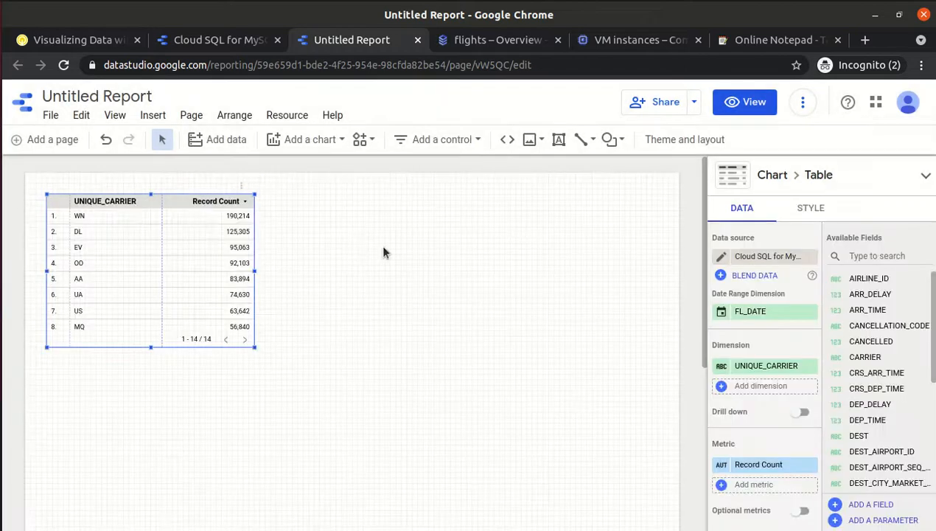
click(364, 255)
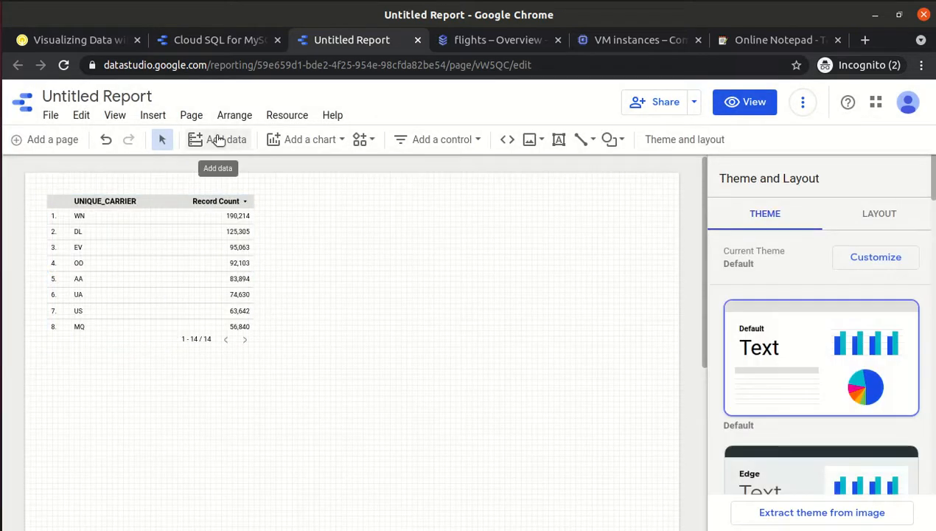
click(217, 140)
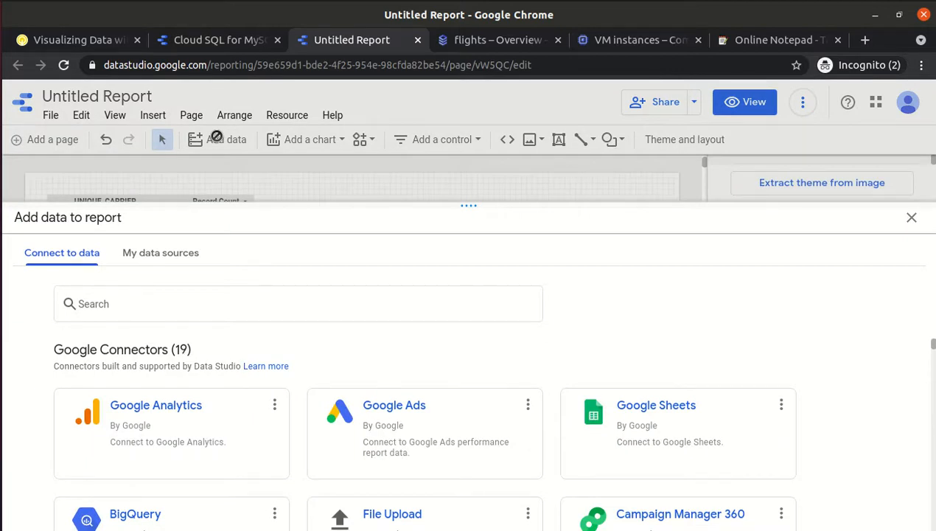
click(912, 219)
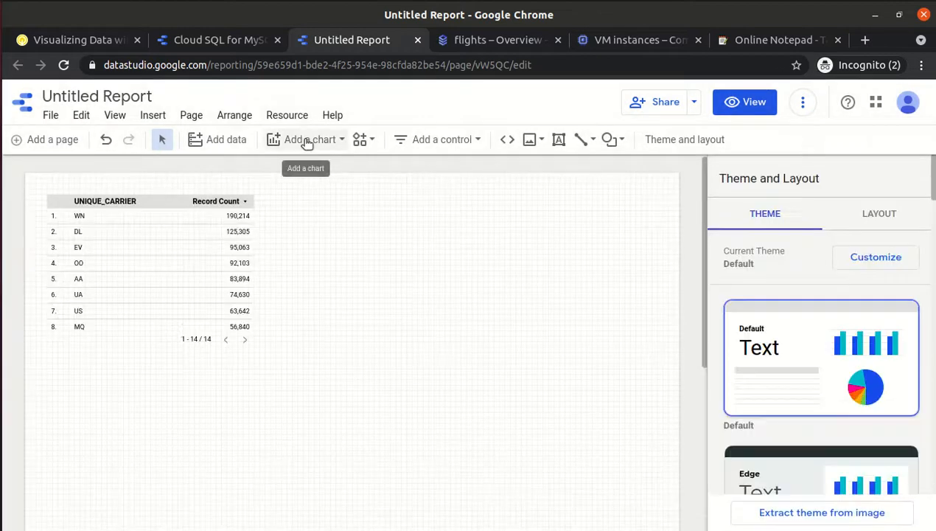
Add a scatter chart to the right of the carrier table.
click(308, 142)
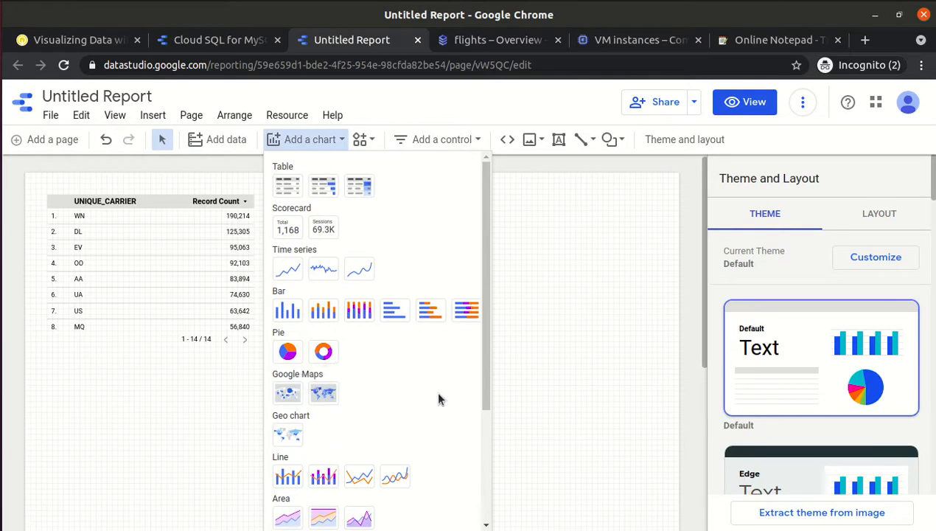
drag(489, 323, 485, 415)
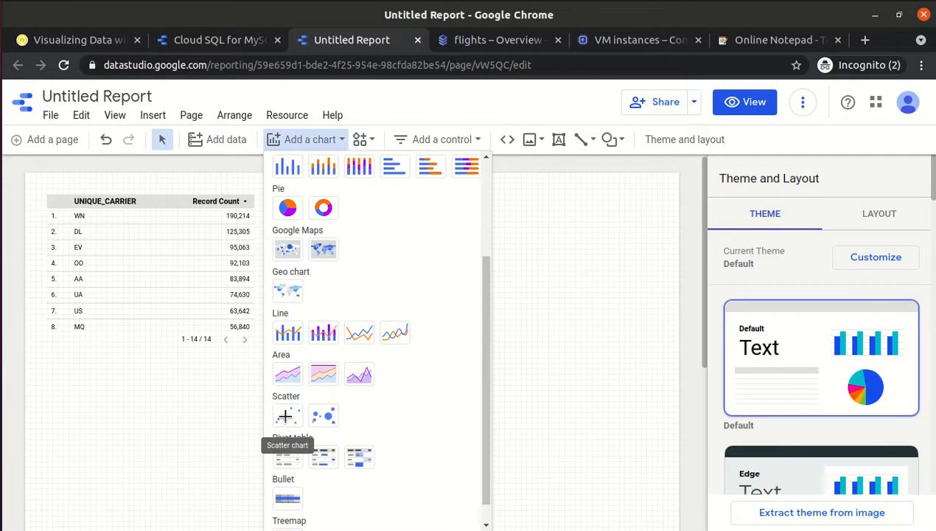
click(287, 420)
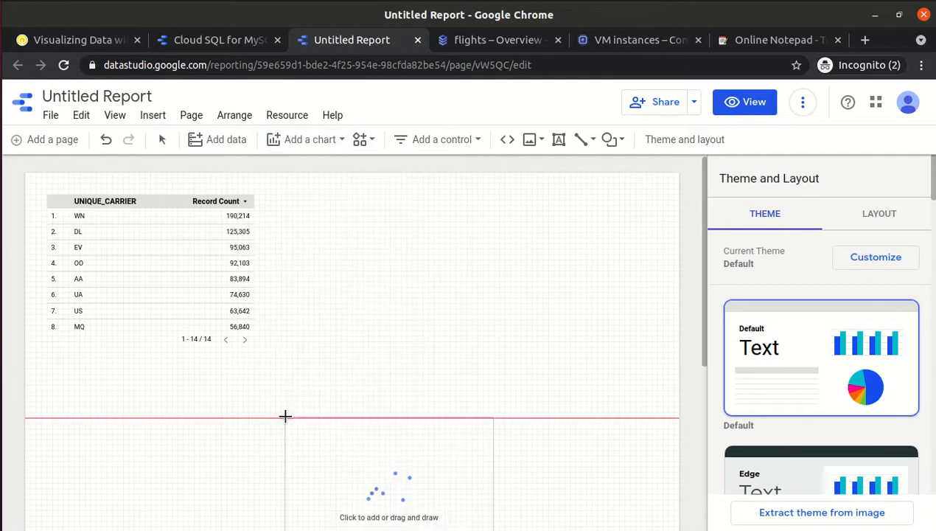
click(292, 193)
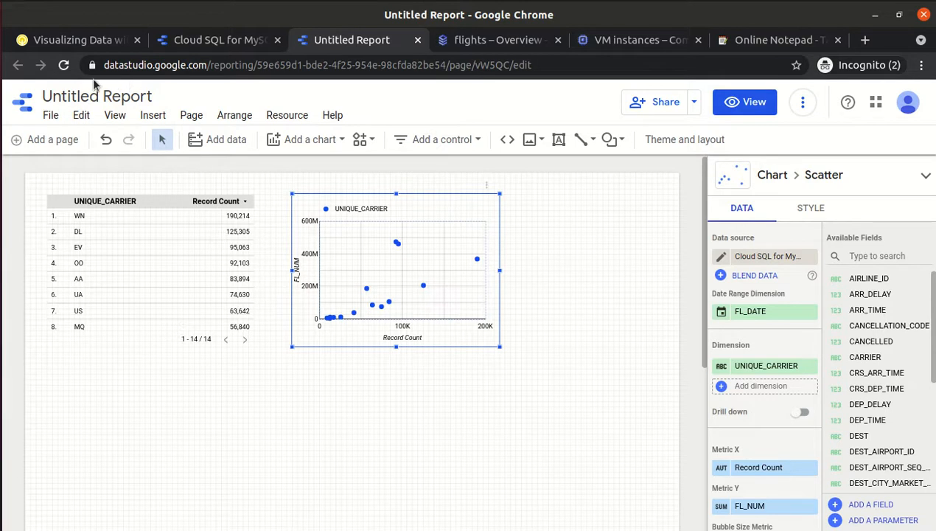
click(70, 41)
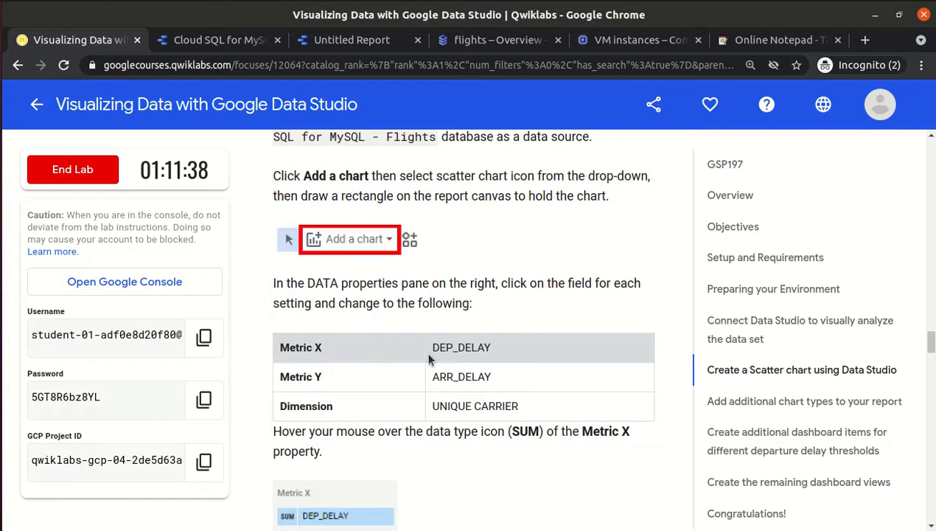
drag(433, 347, 480, 346)
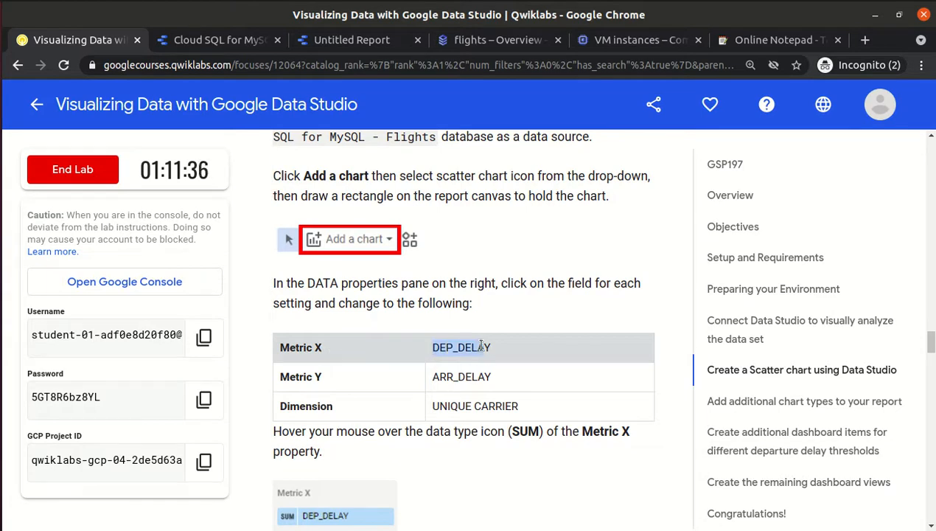
drag(433, 377, 501, 381)
click(499, 381)
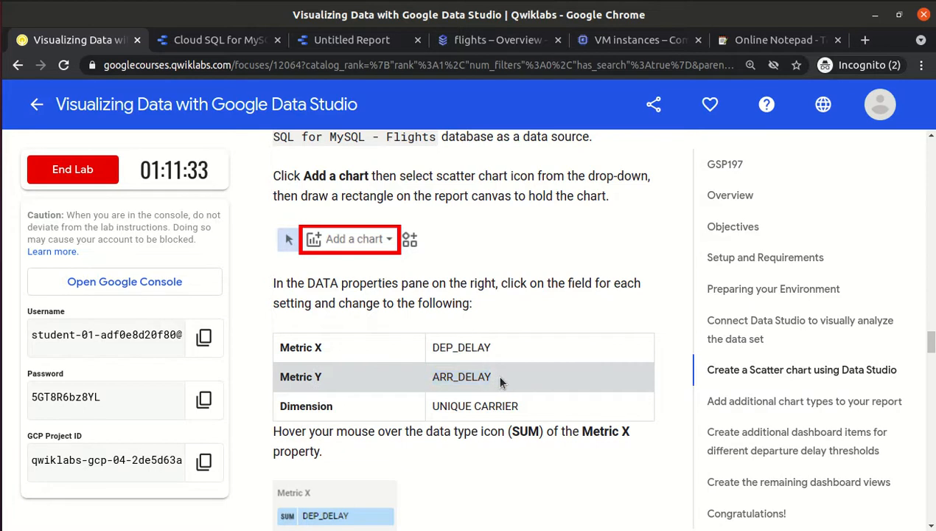
click(350, 41)
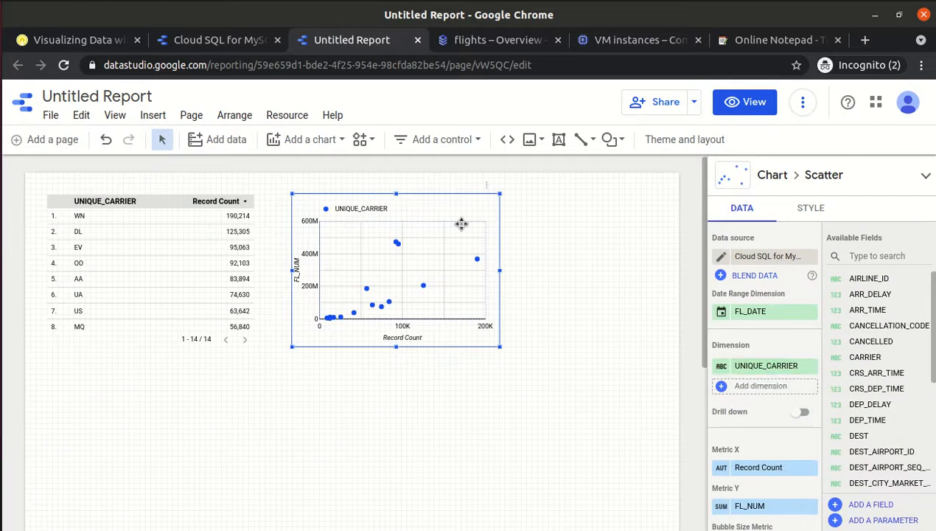
click(227, 43)
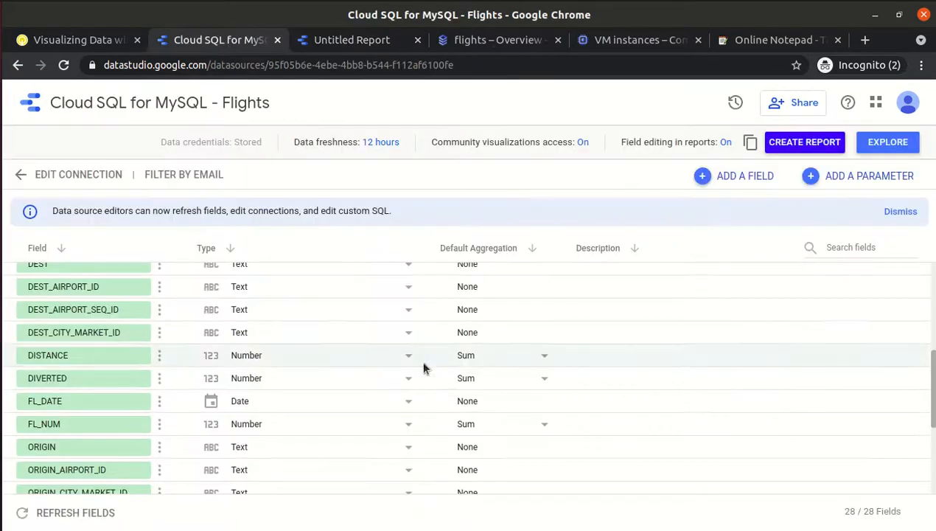
click(82, 44)
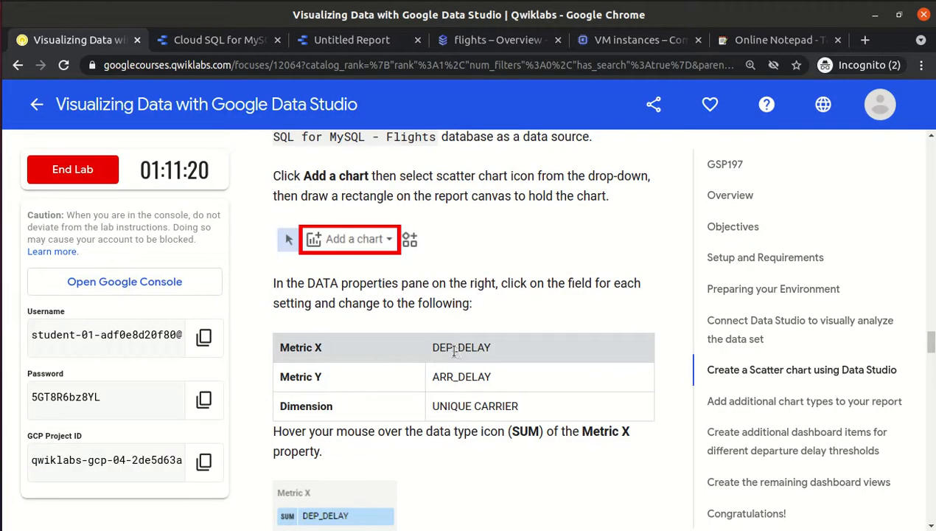
click(347, 43)
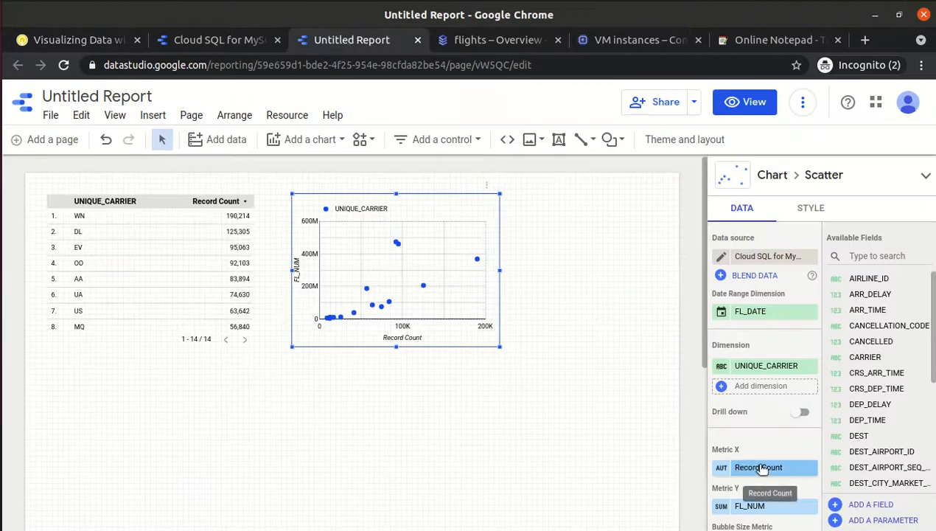
Set the scatter chart's X metric to DEP_DELAY, comparing it against the carrier table.
click(760, 469)
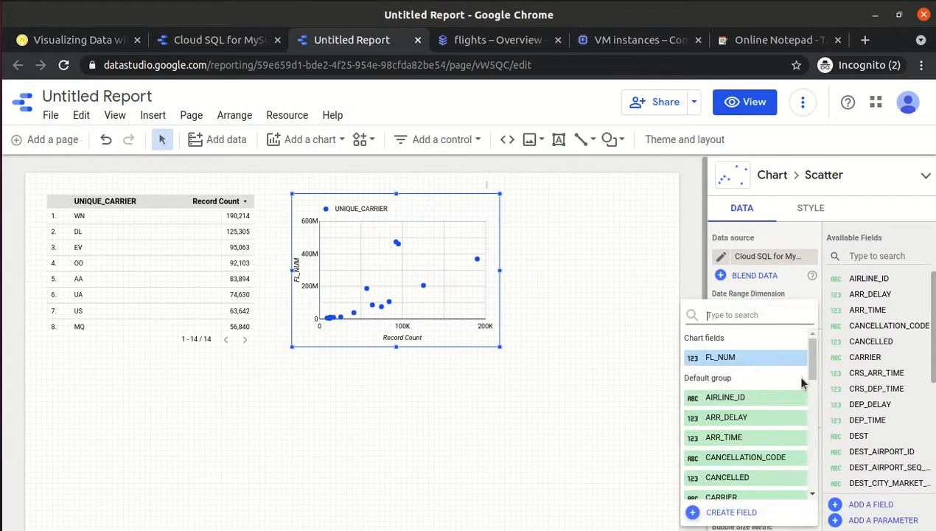
drag(815, 361, 814, 400)
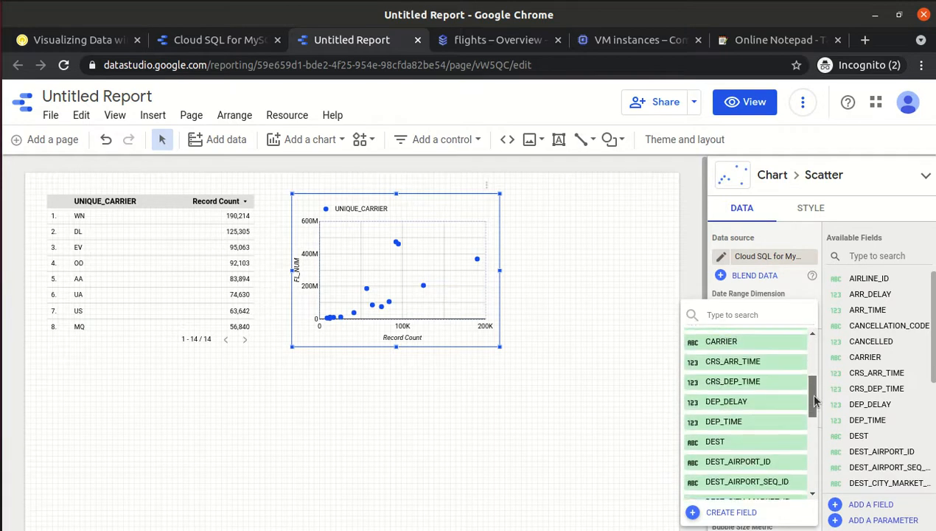
click(783, 399)
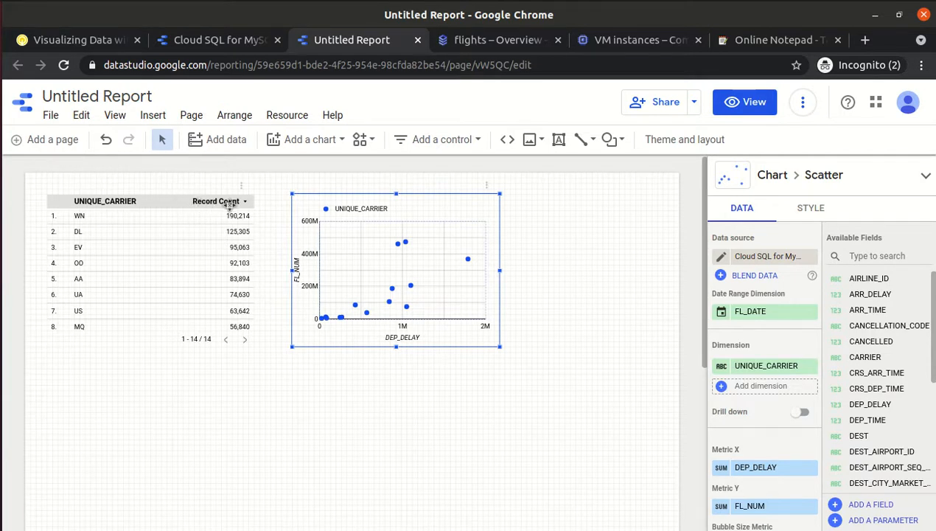
click(159, 263)
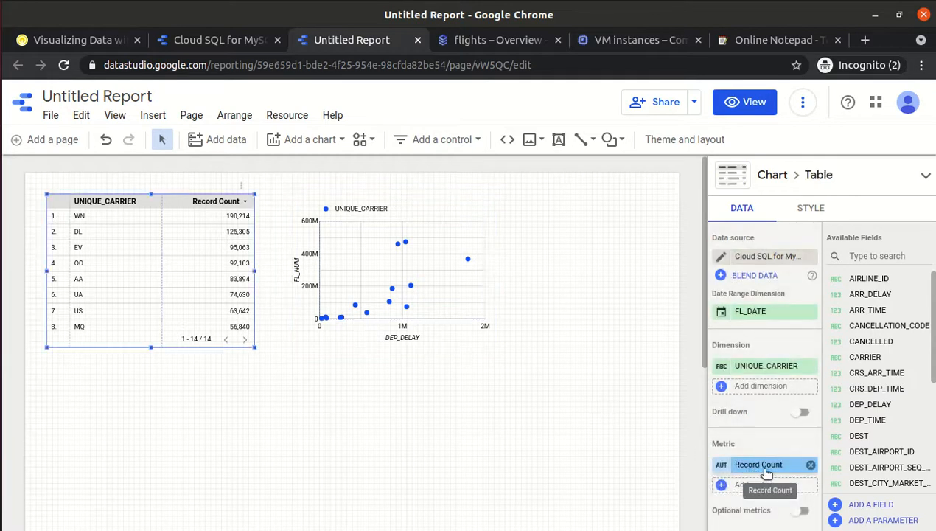
click(379, 236)
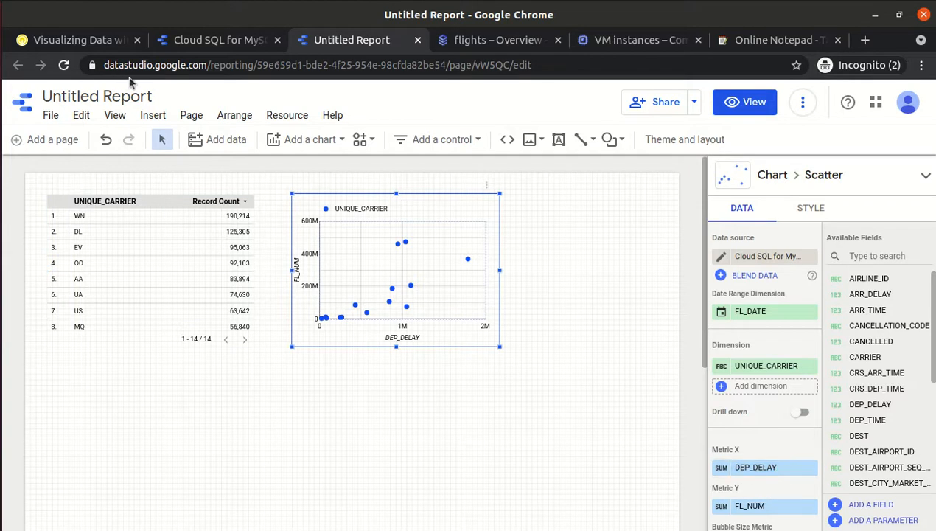
Check the lab's Y-axis field and set the scatter's Y metric to ARR_DELAY.
click(103, 44)
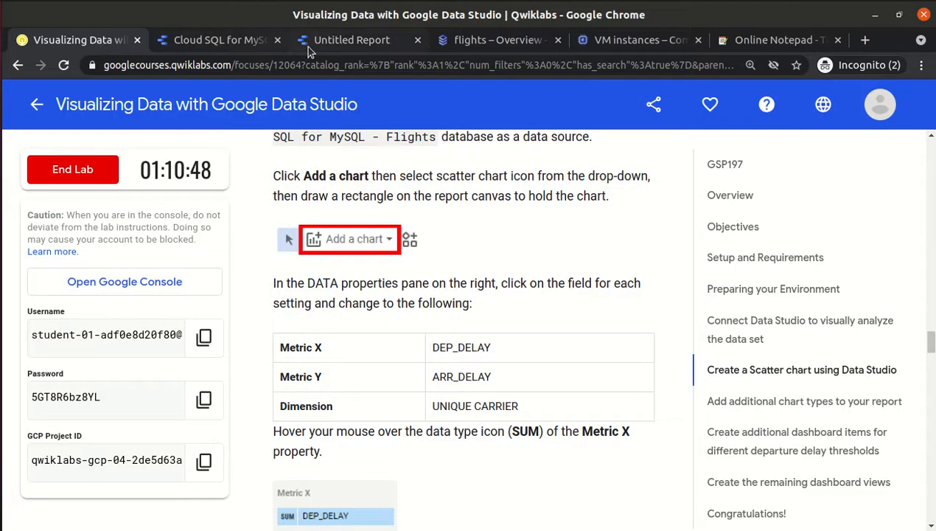
click(329, 46)
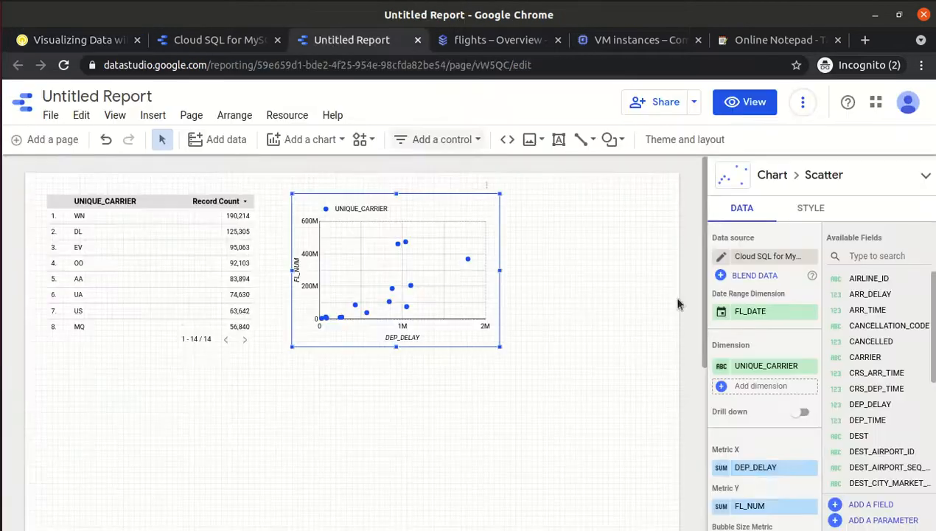
click(776, 508)
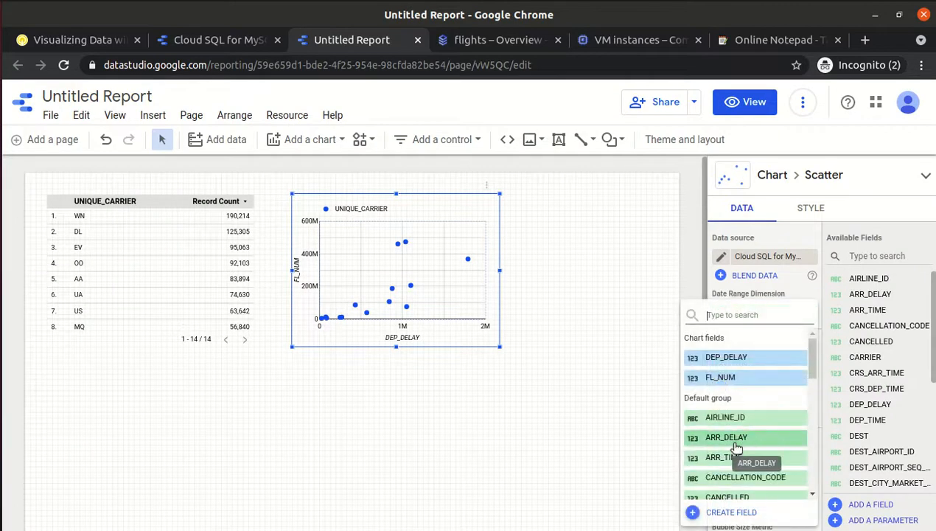
click(736, 442)
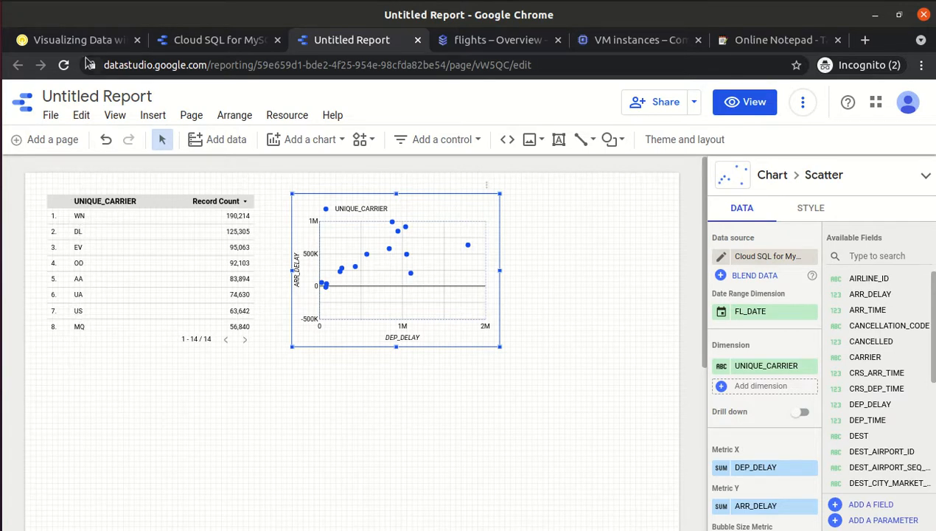
click(66, 41)
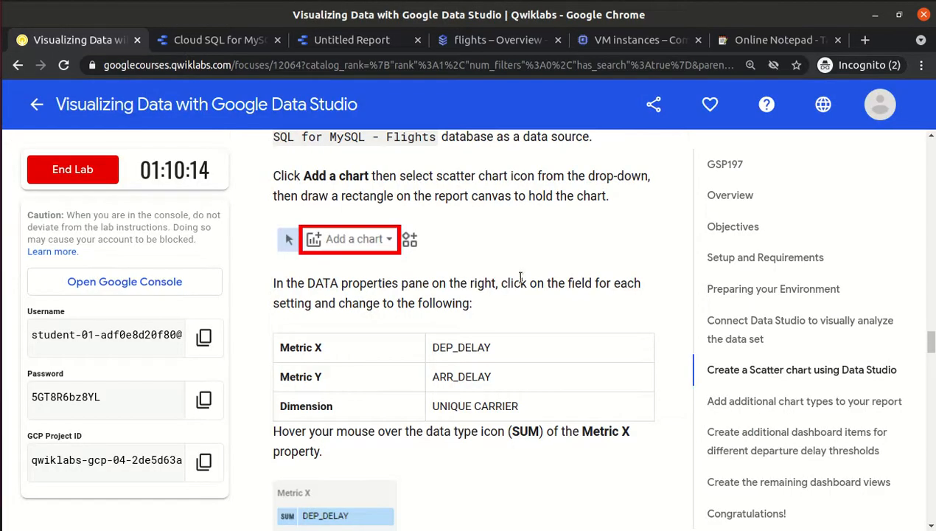
scroll(558, 246, down, 2)
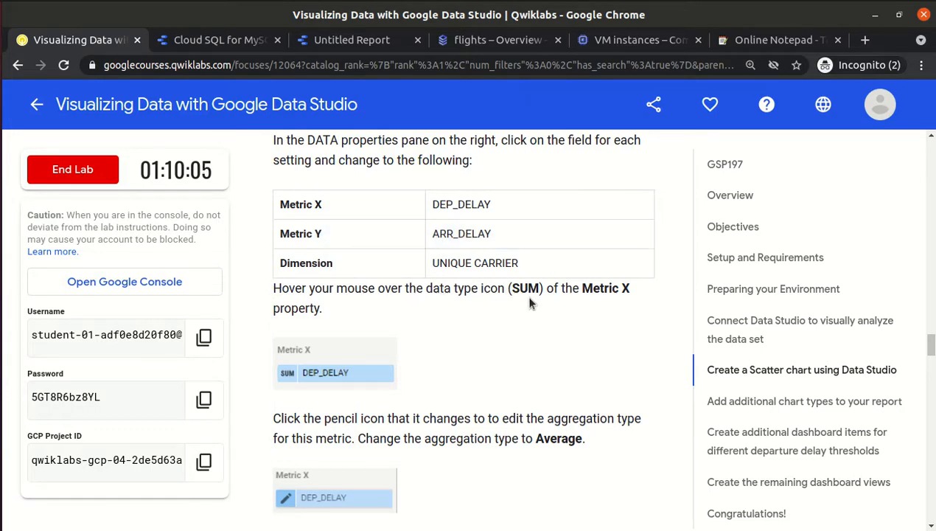
click(374, 43)
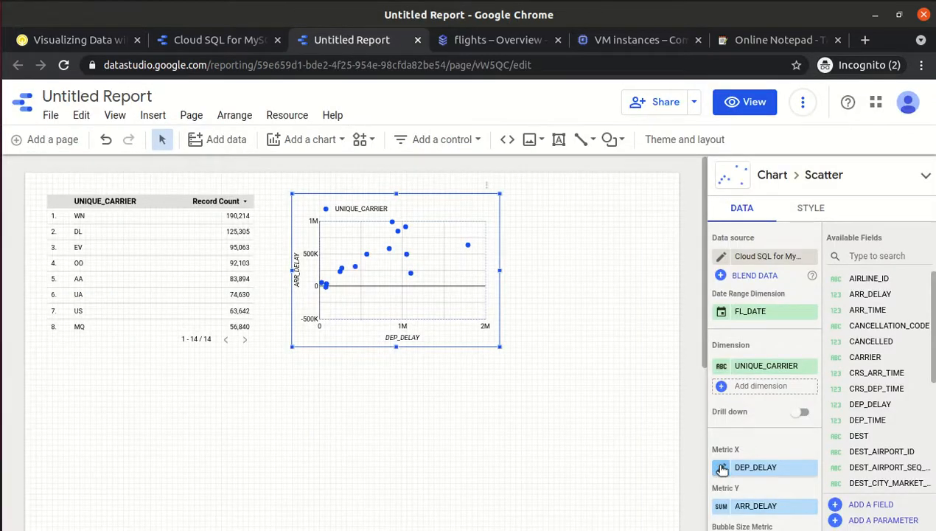
click(81, 45)
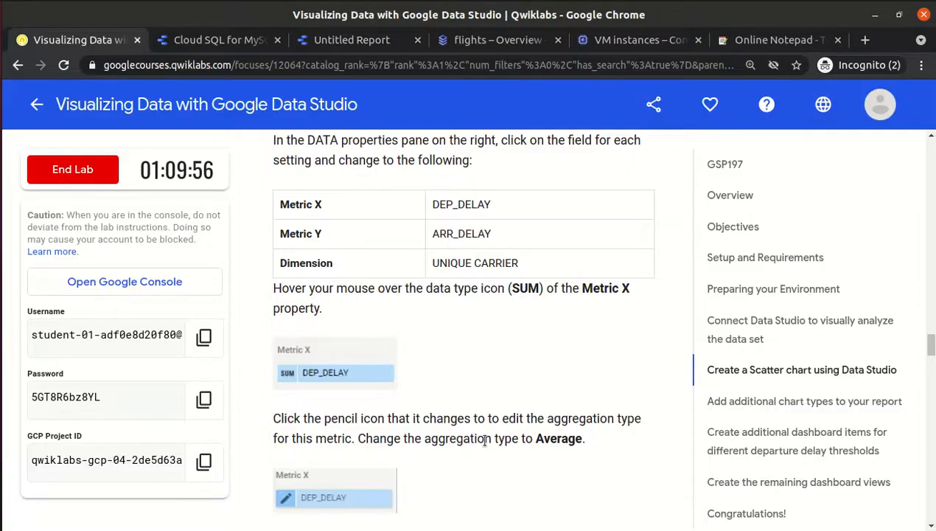
scroll(484, 440, down, 2)
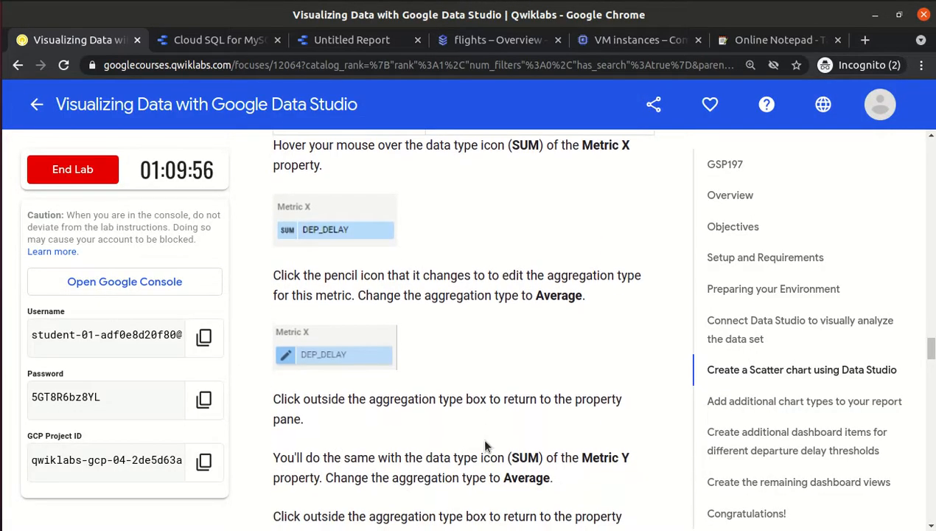
triple_click(562, 295)
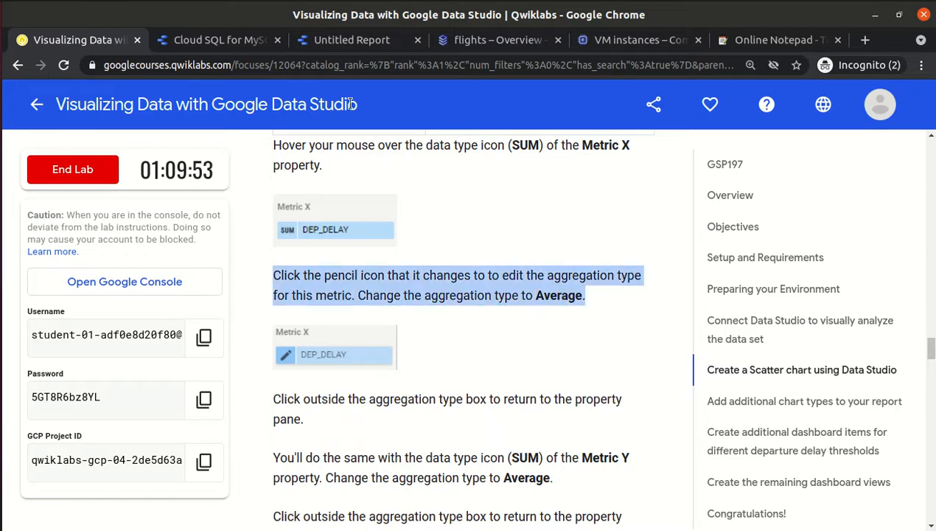
click(349, 39)
Change Metric X DEP_DELAY from SUM to Average, then review the lab instructions.
click(720, 469)
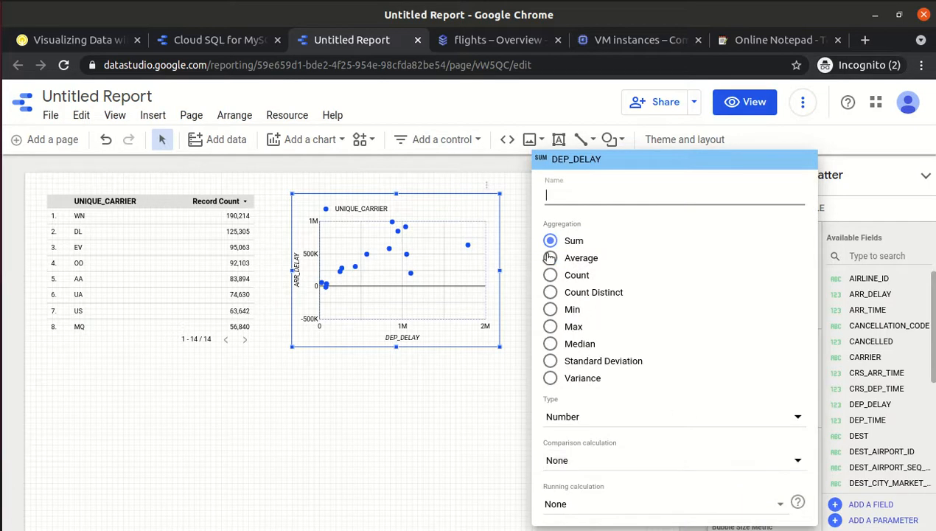
click(550, 258)
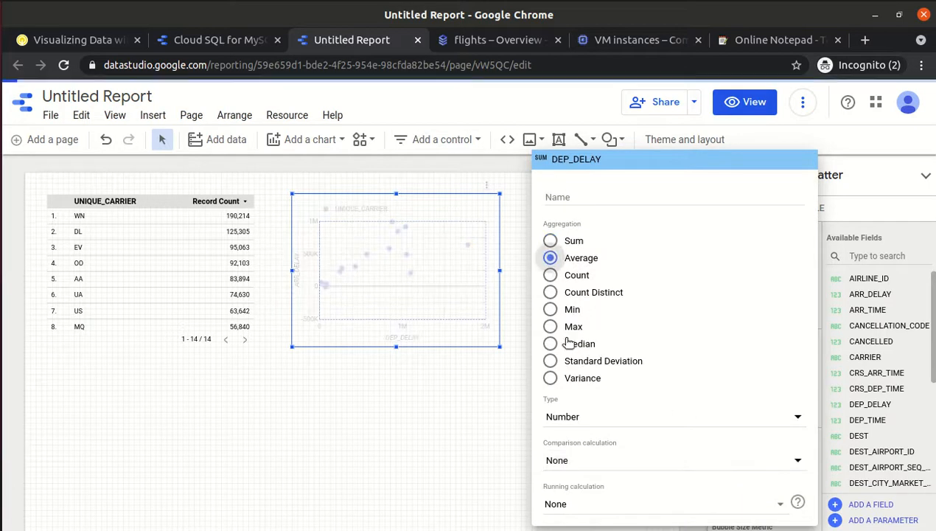
click(399, 450)
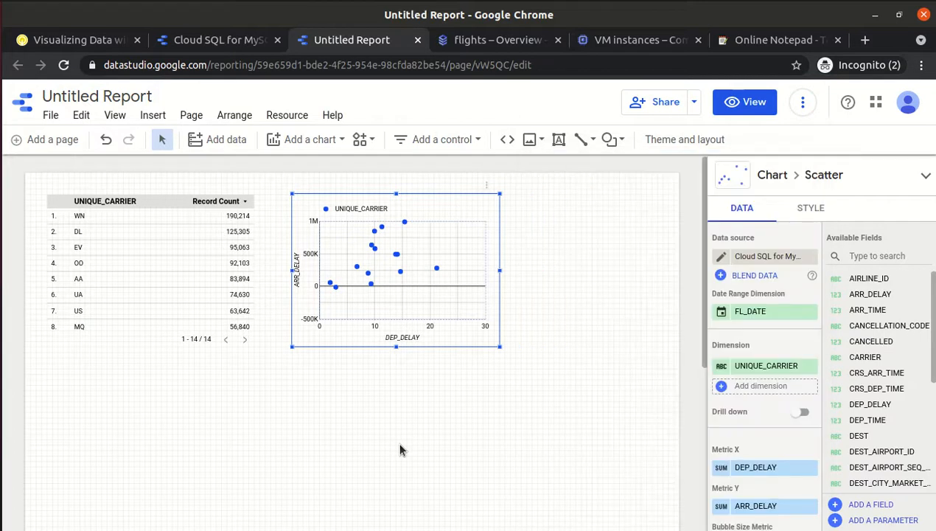
click(91, 39)
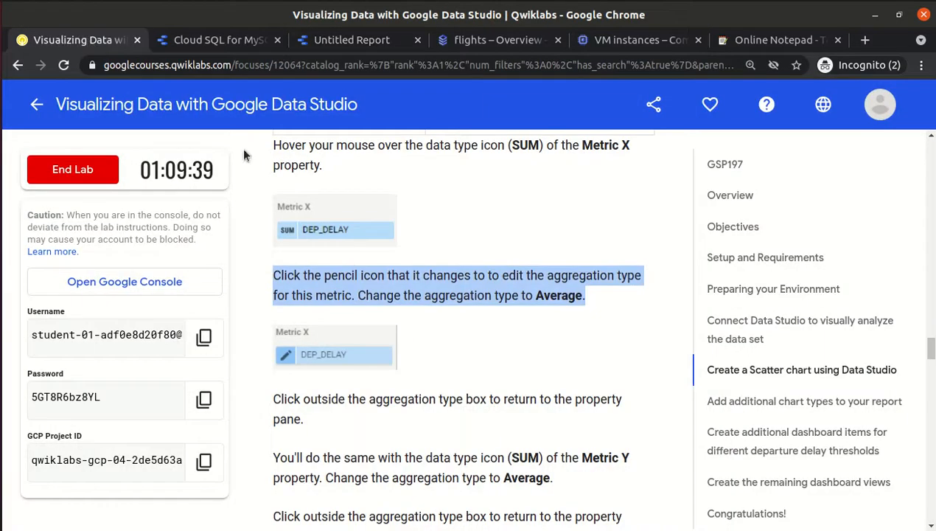
click(422, 401)
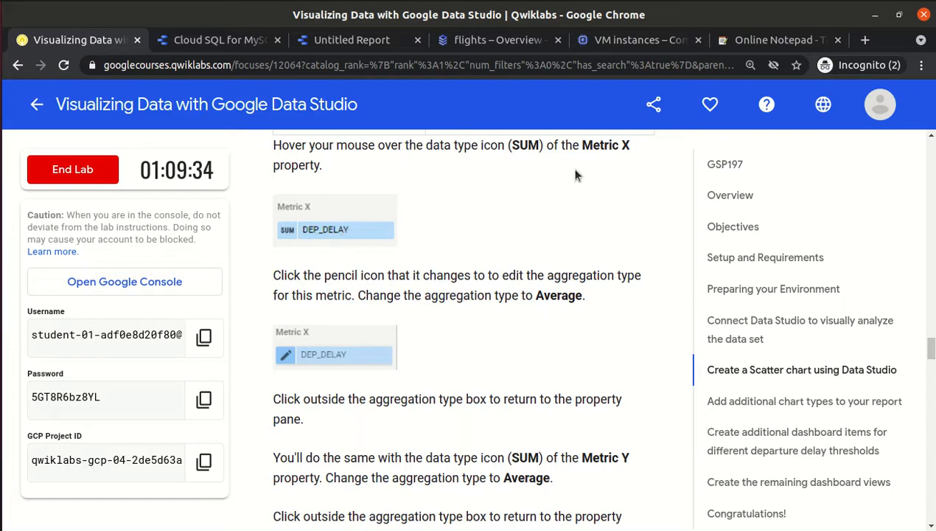
Read the Metric X and Metric Y averaging instructions, then return to the report.
drag(586, 147, 614, 149)
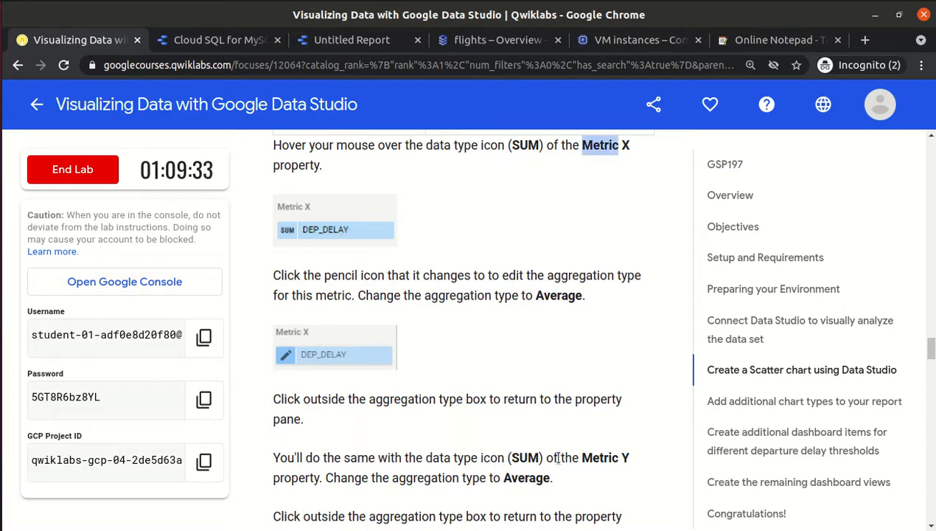
drag(571, 449, 576, 478)
click(577, 481)
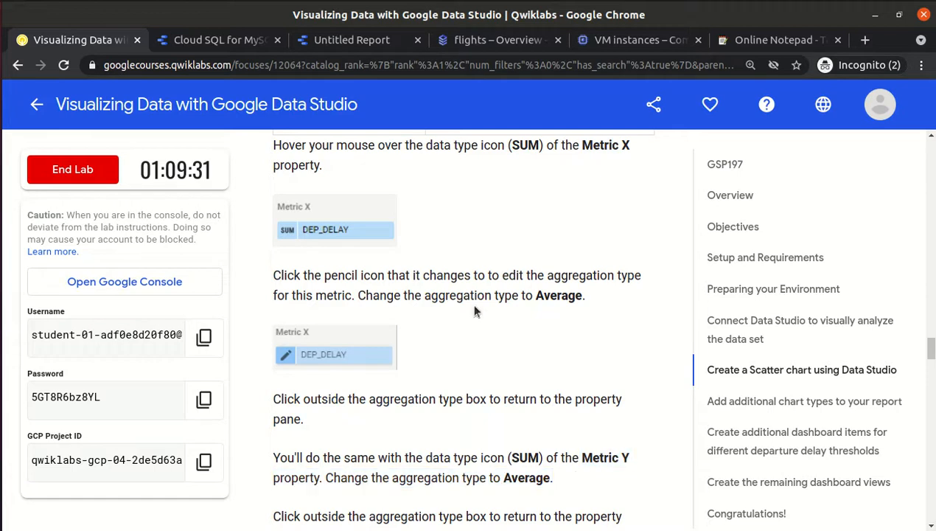
click(353, 40)
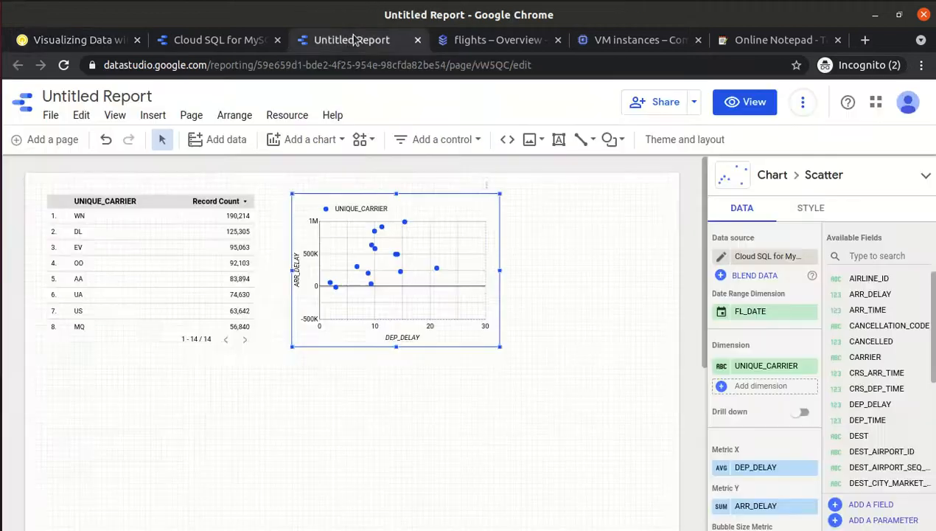
Change Metric Y ARR_DELAY from SUM to Average, then scroll the lab to the STYLE step.
click(721, 508)
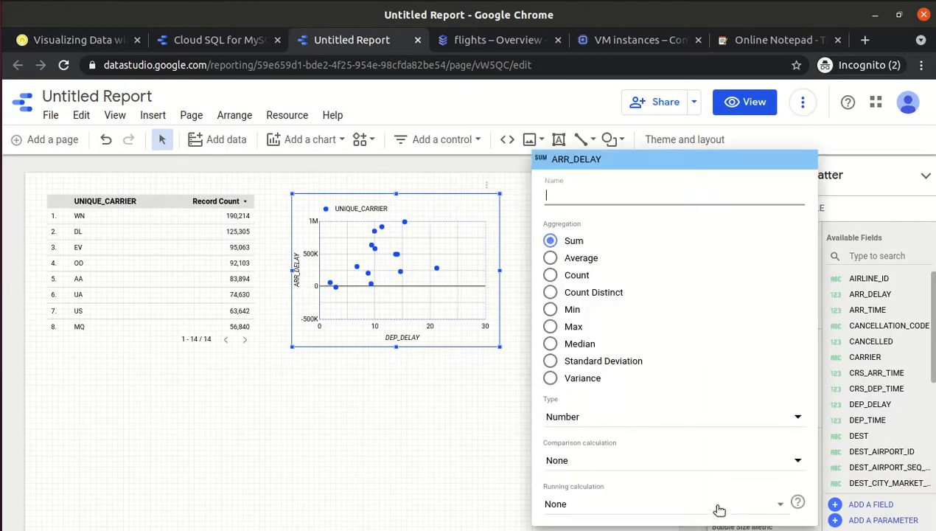
click(551, 258)
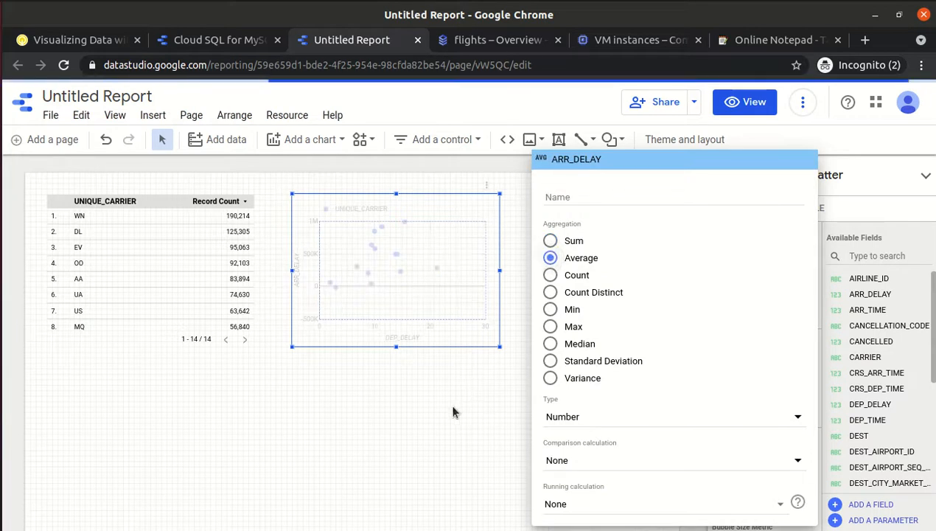
click(450, 407)
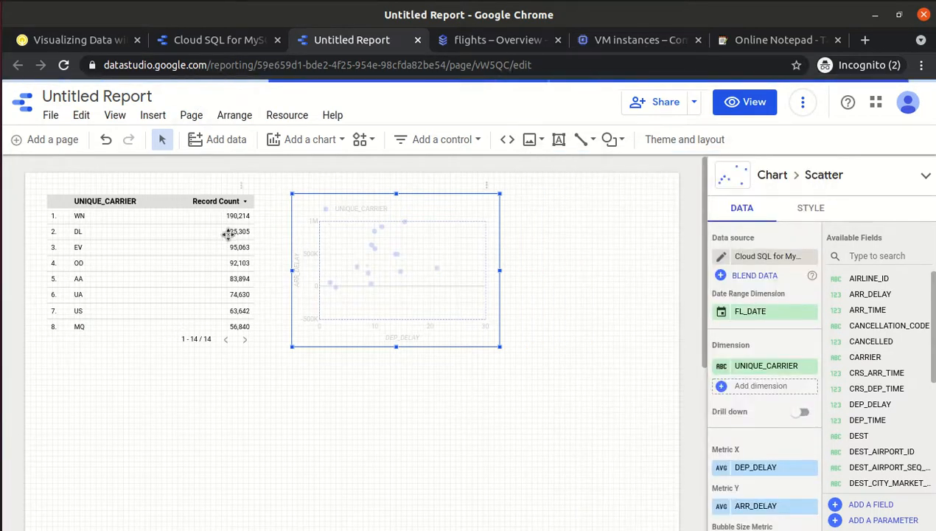
click(74, 39)
scroll(513, 420, down, 4)
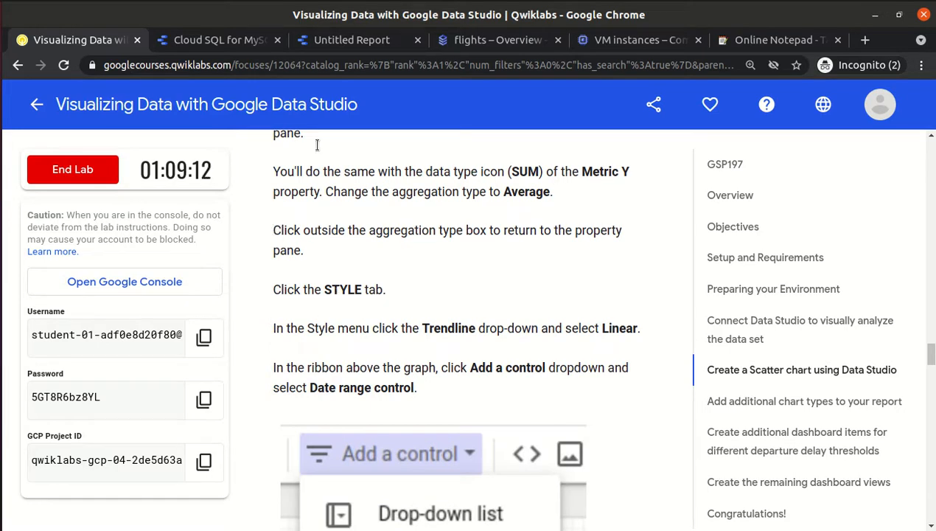
Browse the scatter chart's STYLE options and the report's layout settings.
click(345, 43)
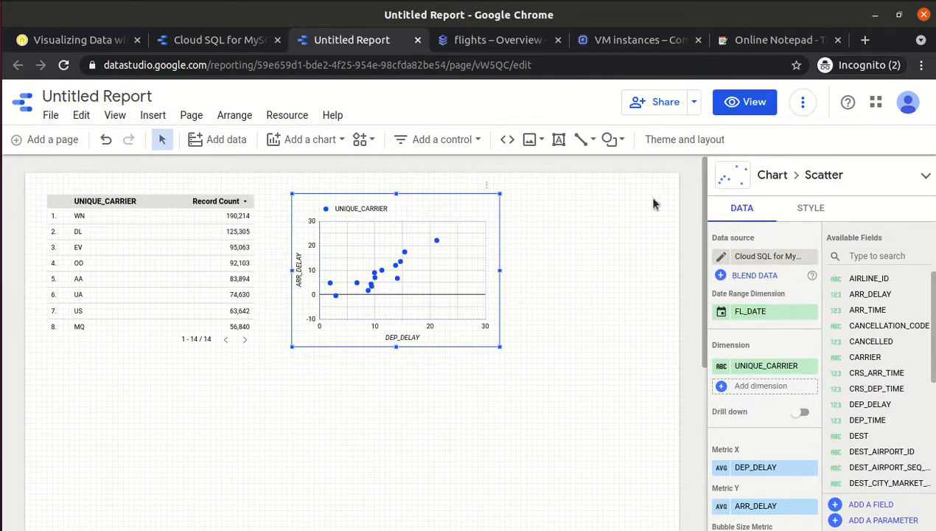
click(815, 210)
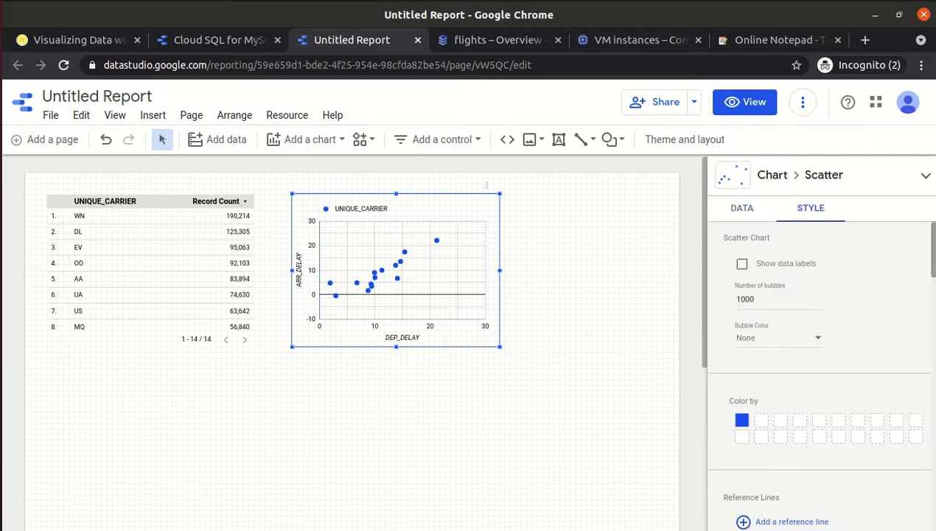
scroll(932, 339, down, 10)
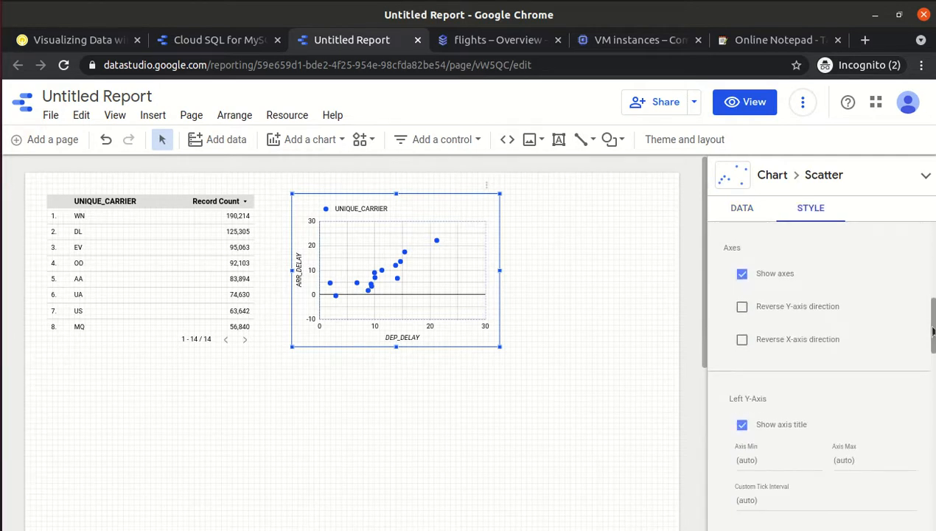
drag(932, 339, 932, 247)
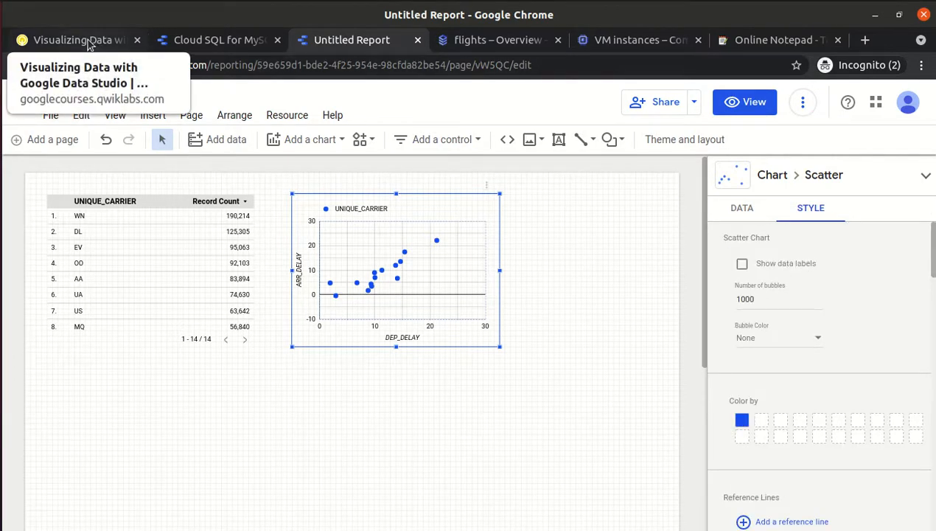
click(570, 356)
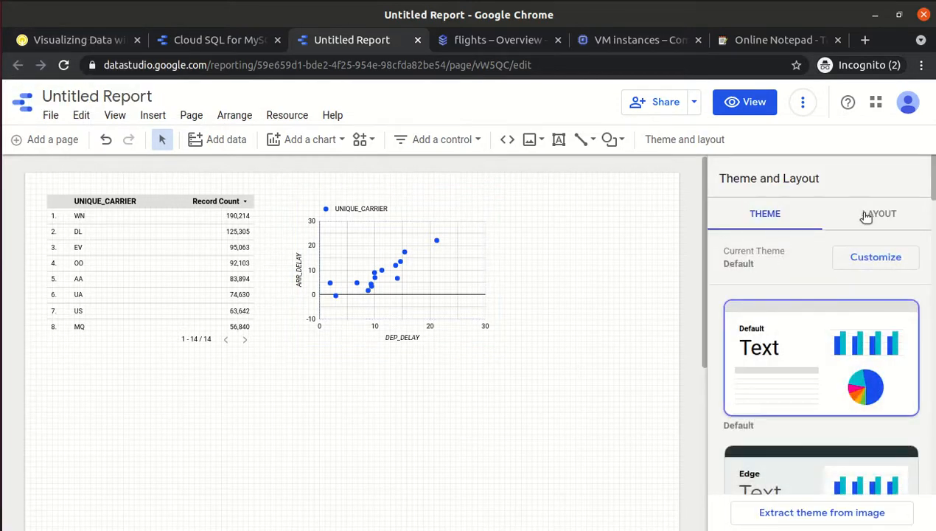
click(867, 216)
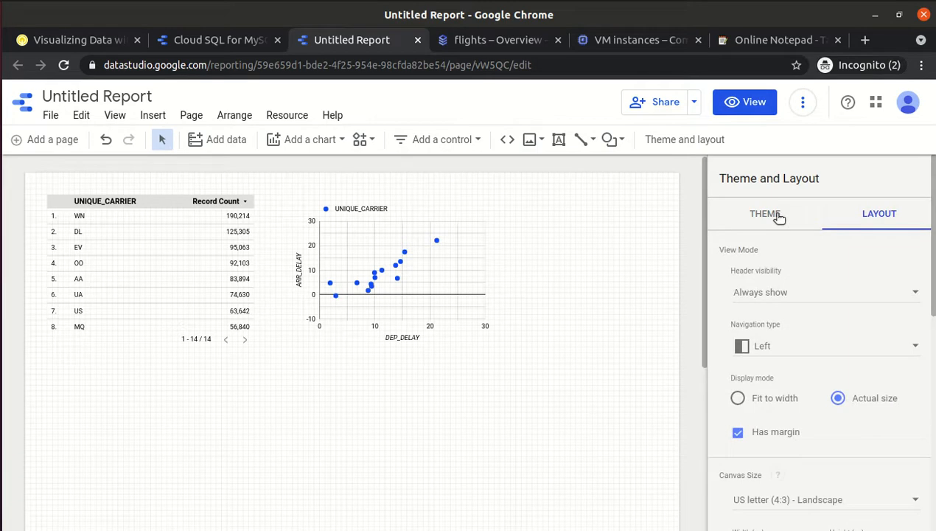
Check the lab's Trendline instruction, then reselect the scatter chart to show its properties.
click(110, 43)
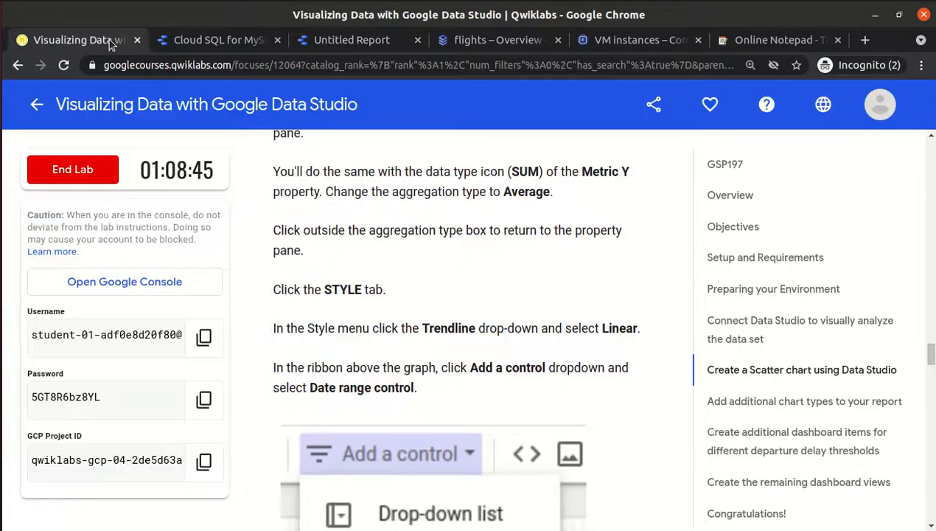
double_click(437, 327)
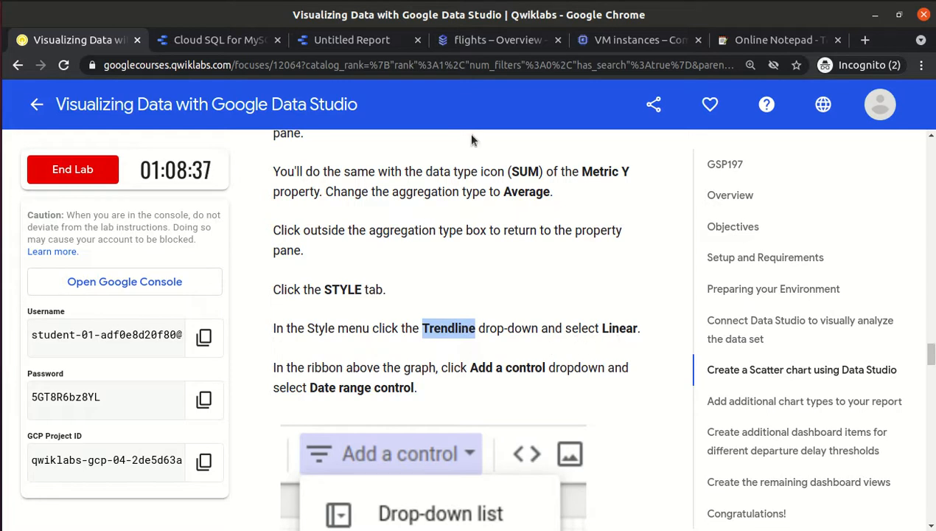
click(371, 41)
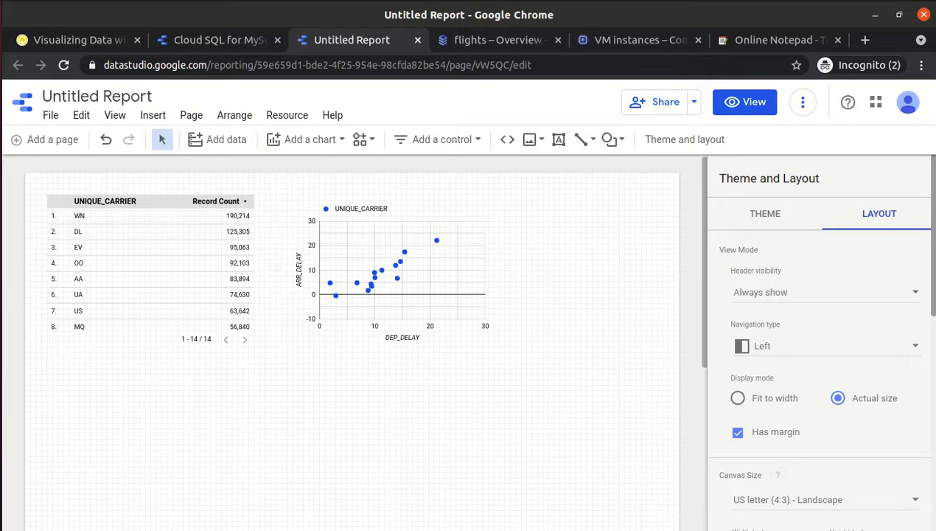
scroll(818, 339, down, 5)
scroll(926, 295, down, 3)
scroll(926, 200, up, 10)
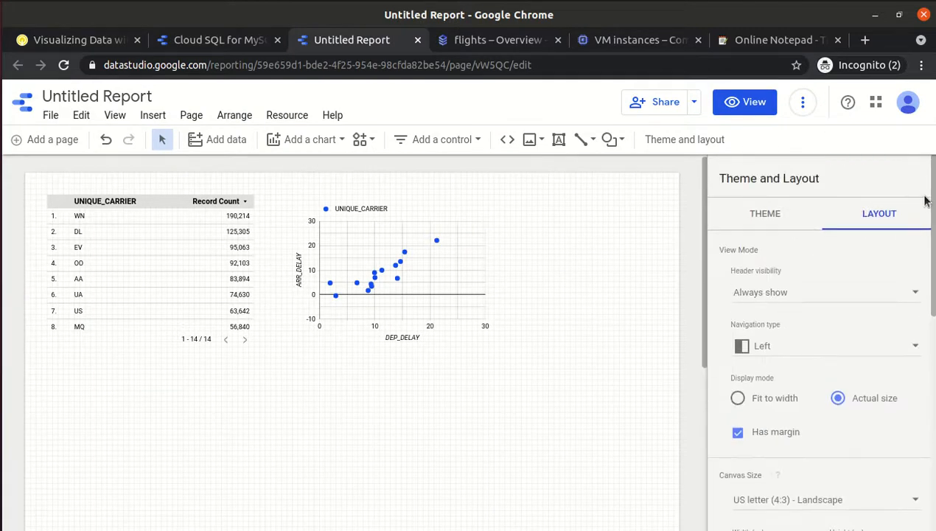
click(742, 205)
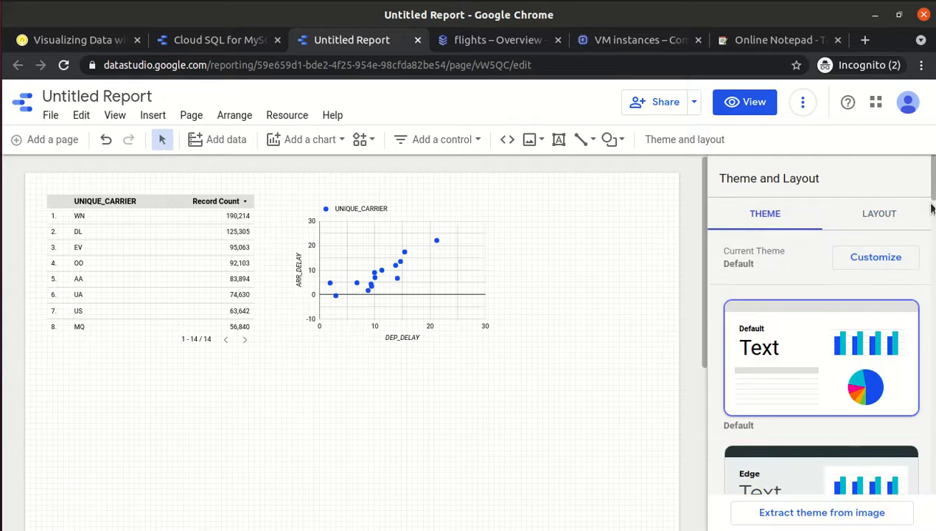
click(376, 263)
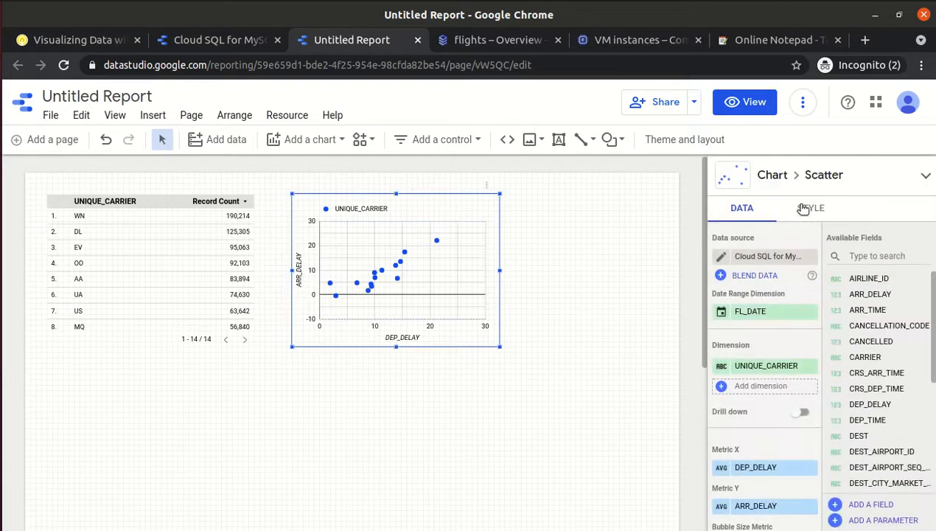
Set the scatter chart's Trendline to Linear in its STYLE settings.
click(811, 207)
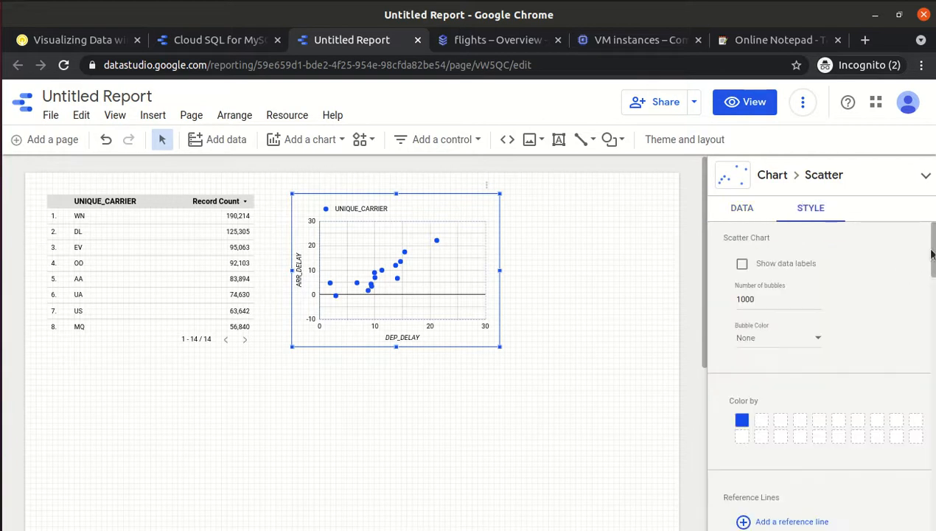
scroll(818, 372, down, 4)
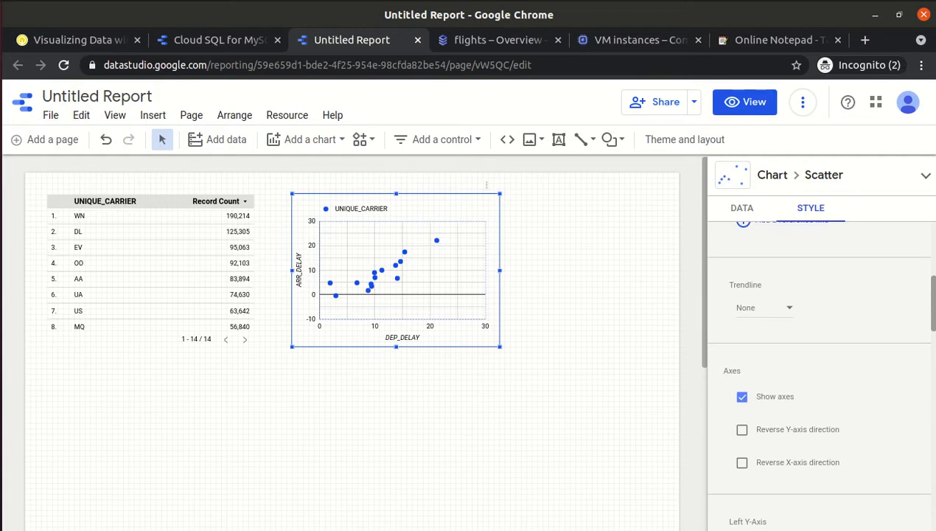
click(746, 308)
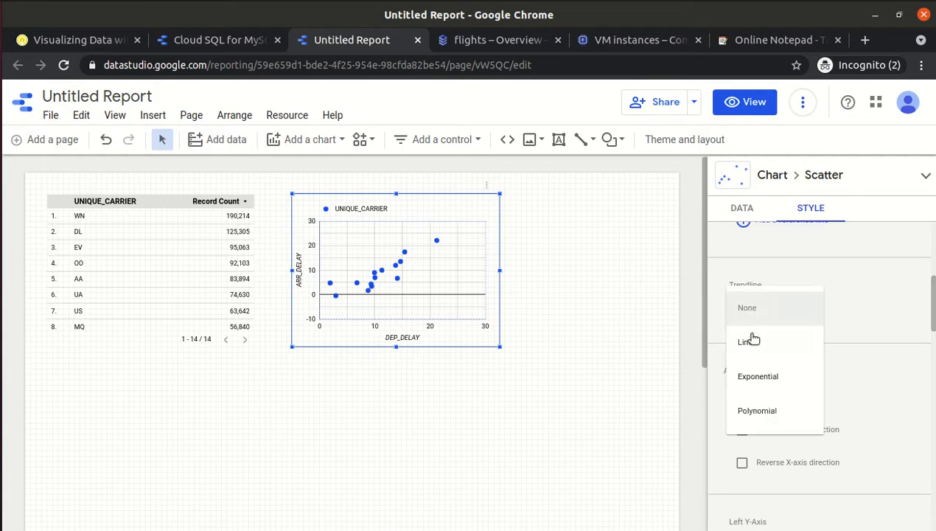
click(750, 346)
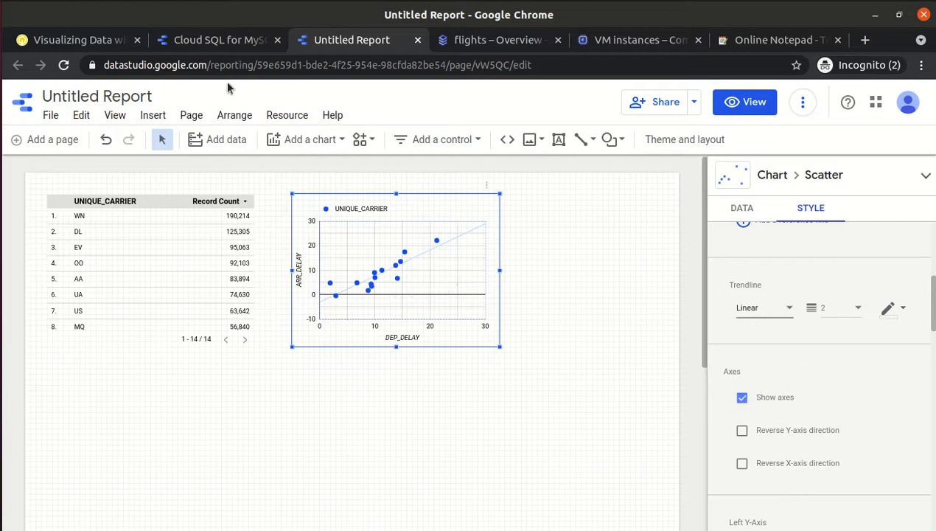
click(83, 39)
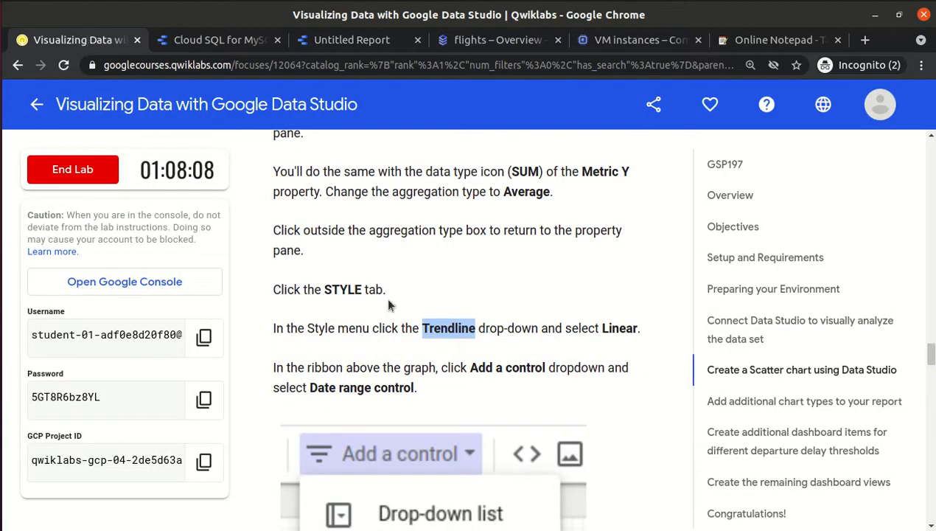
Scroll the lab instructions to the date range control step and return to the report.
click(424, 349)
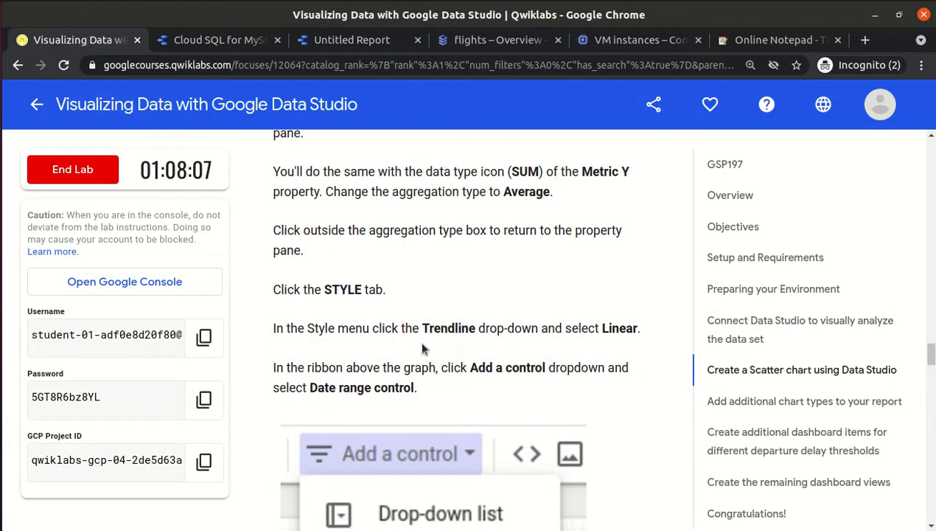
scroll(424, 349, down, 5)
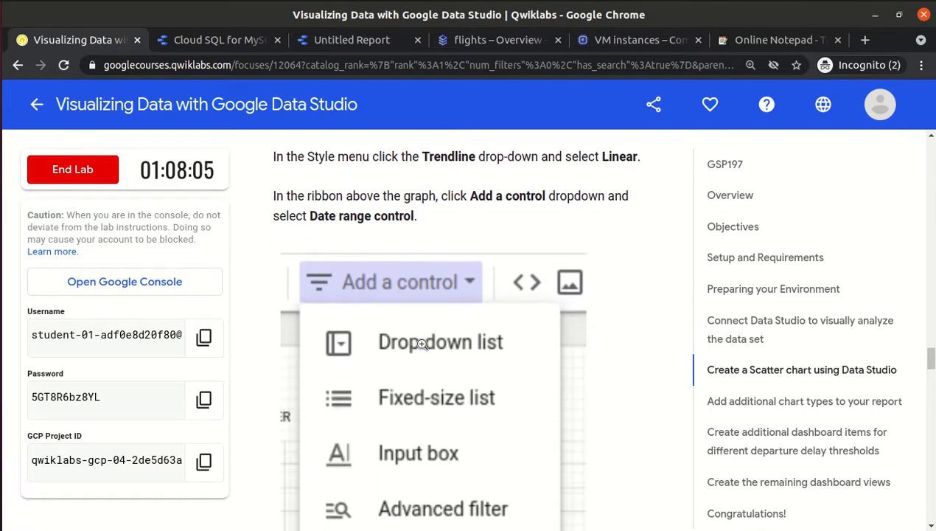
scroll(422, 344, down, 3)
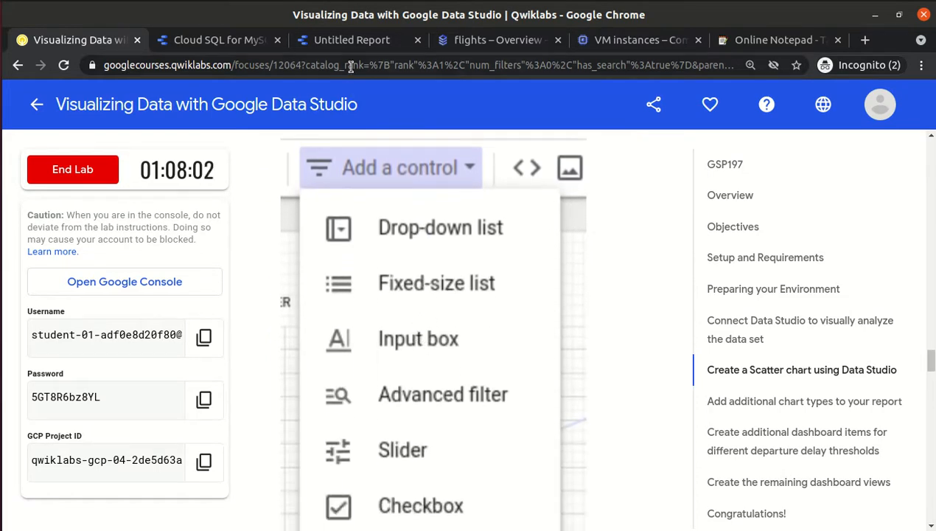
key(Up)
key(Up)
key(Up)
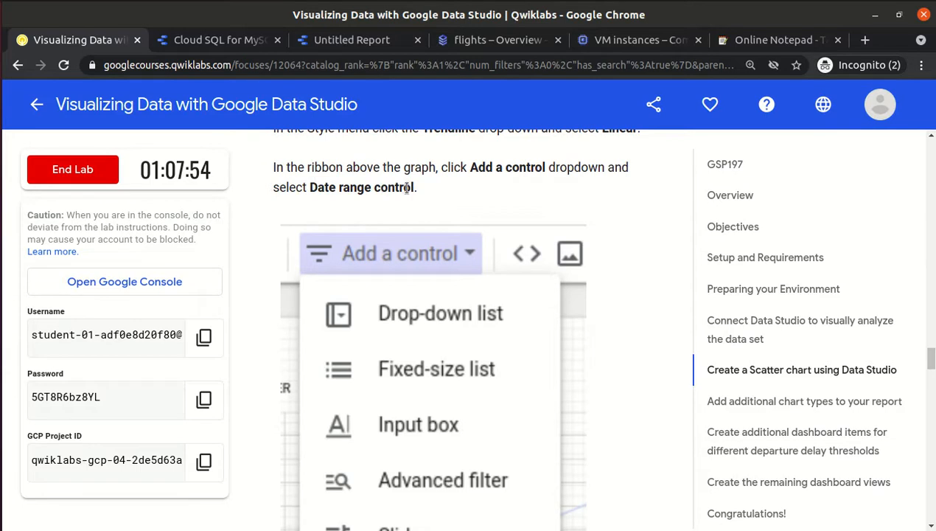
click(357, 31)
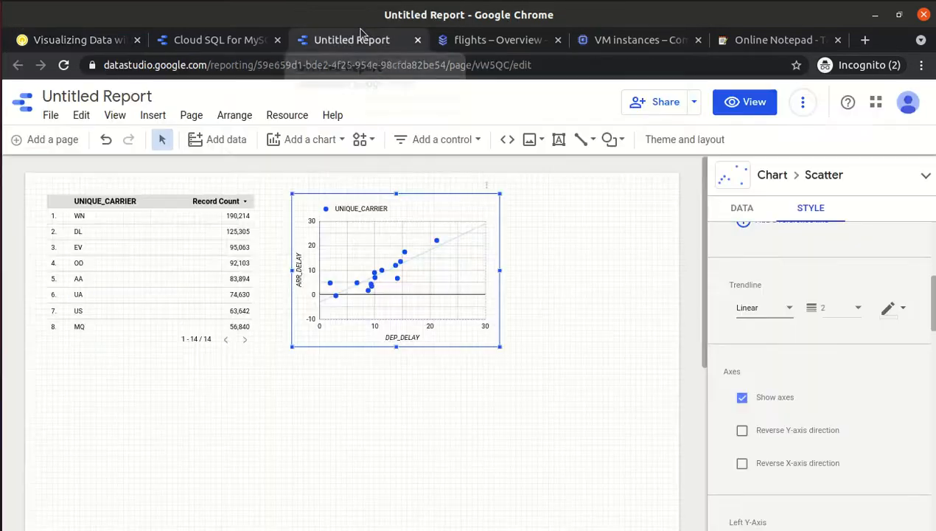
Place a date range control beside the scatter chart.
click(311, 391)
click(442, 140)
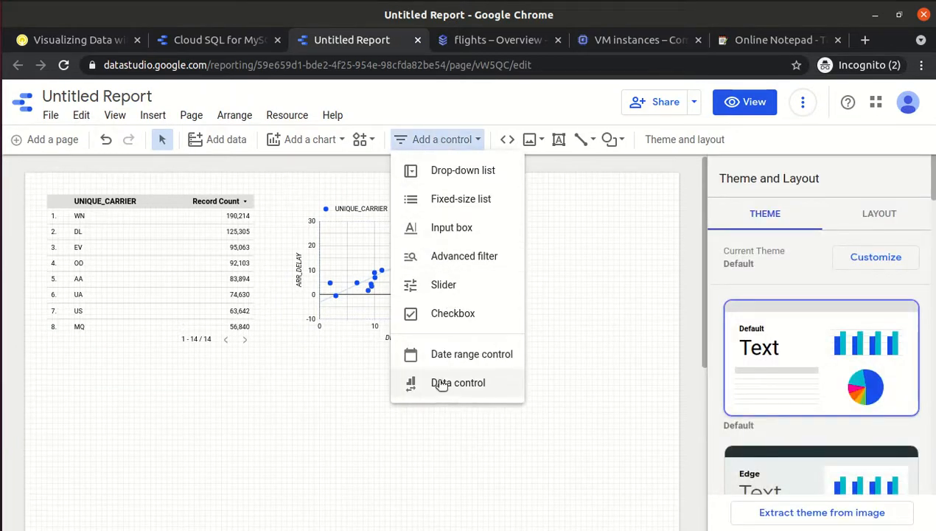
click(440, 355)
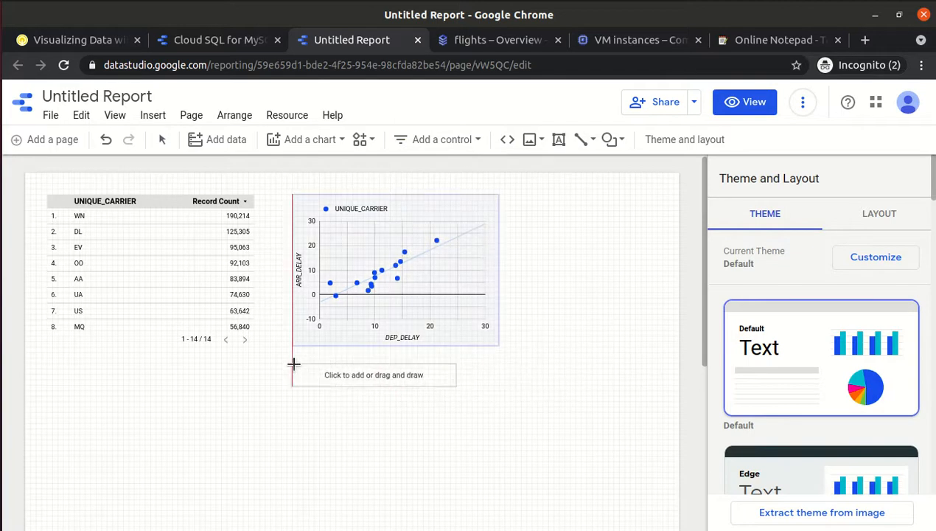
click(507, 201)
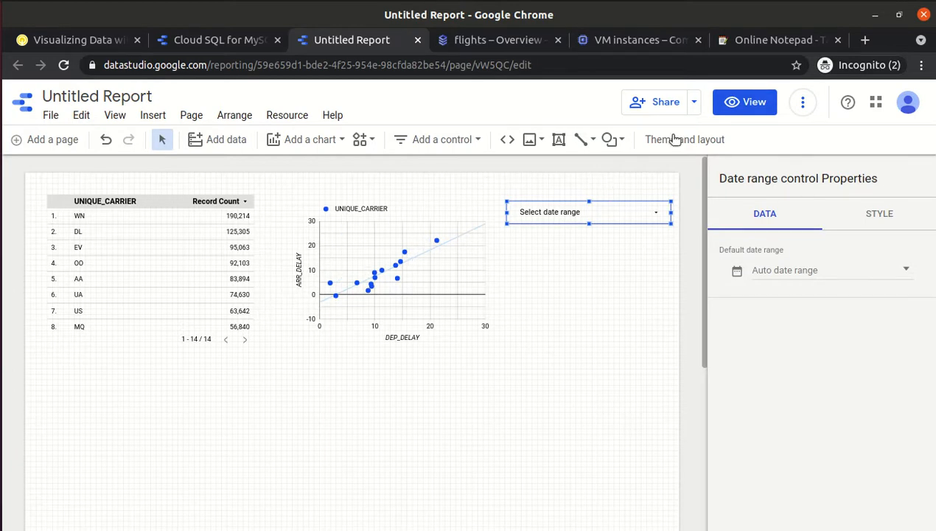
Preview the report in view mode and look up the Feb 28 end date in the lab.
click(741, 106)
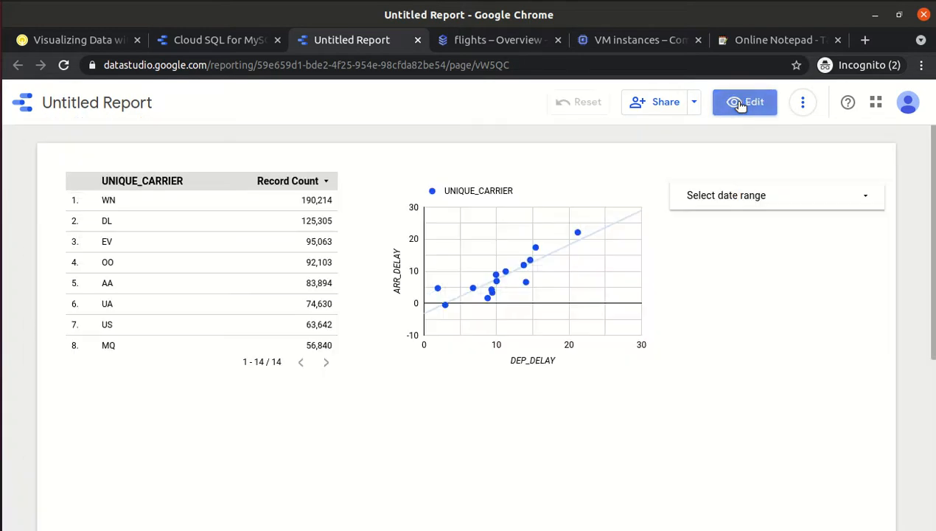
click(826, 205)
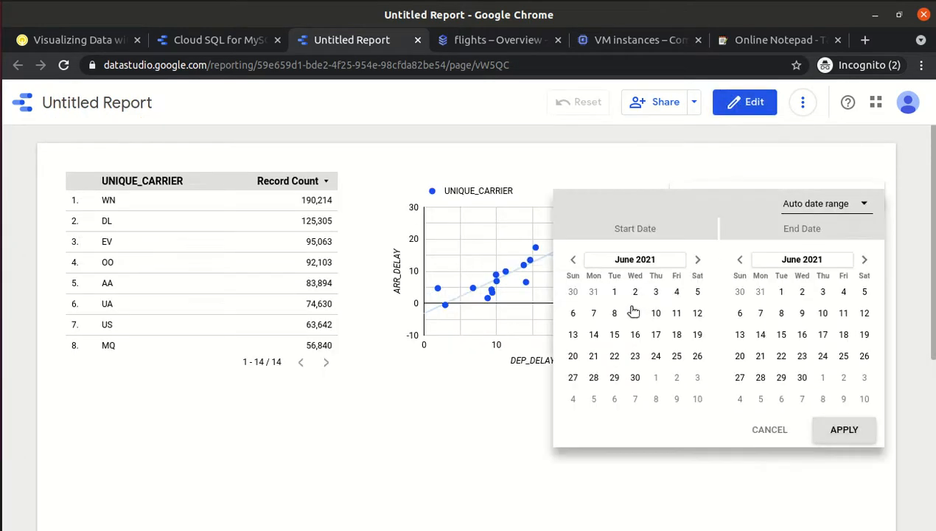
click(765, 433)
click(77, 40)
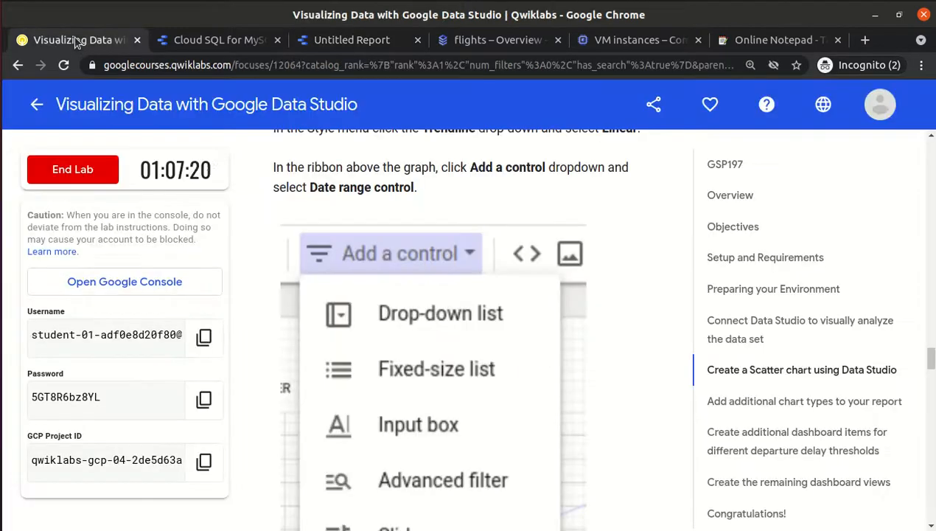
scroll(653, 215, down, 5)
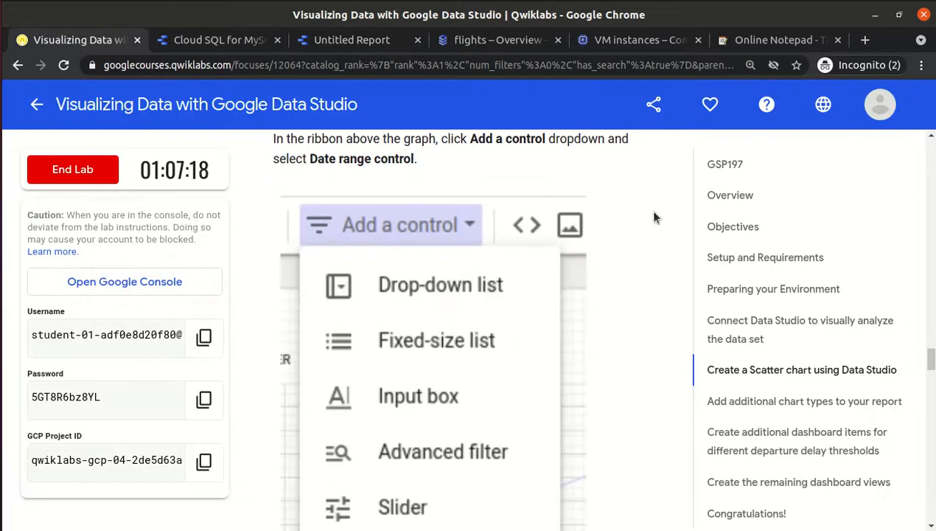
scroll(653, 216, down, 5)
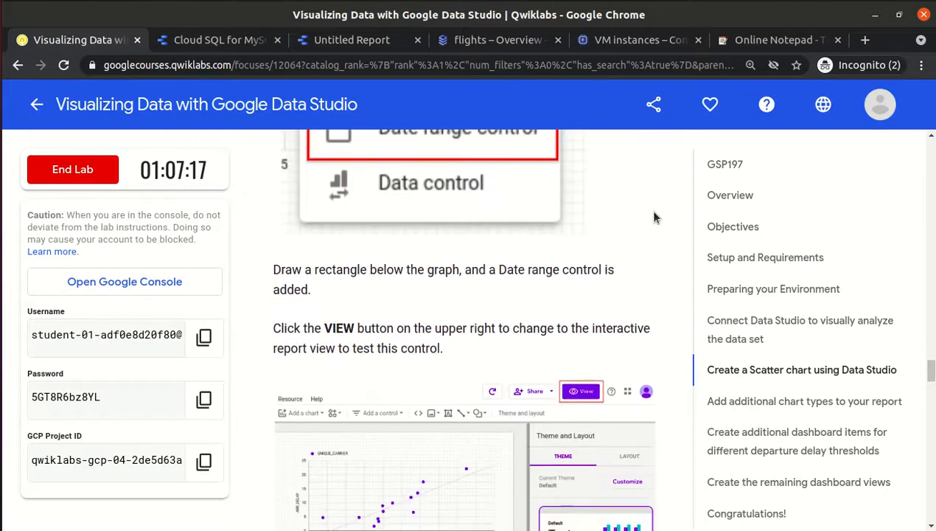
scroll(654, 213, down, 1)
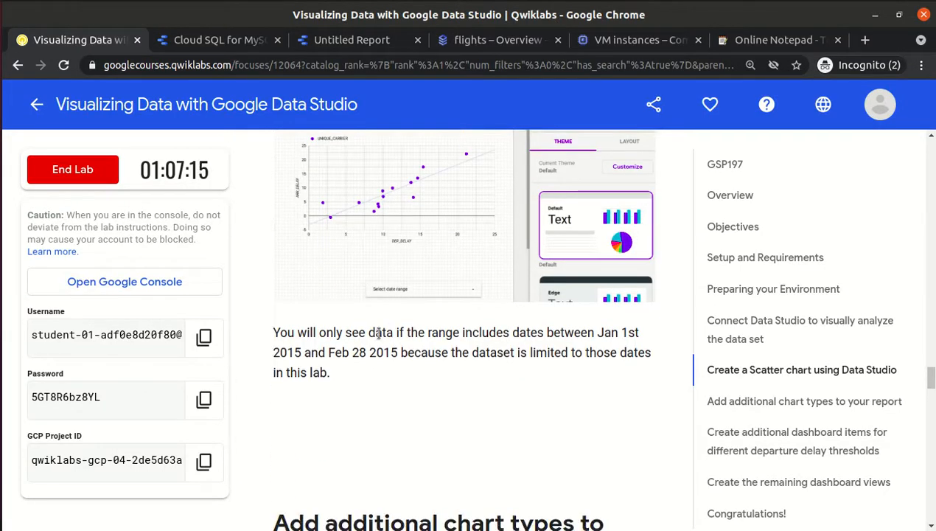
drag(325, 357, 369, 355)
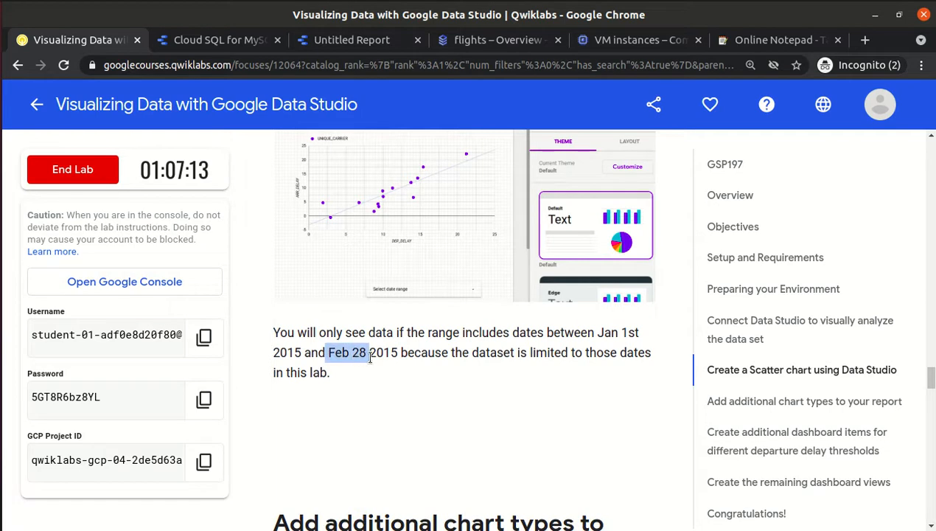
click(381, 42)
Set the date range start date to January 1, 2015.
click(757, 196)
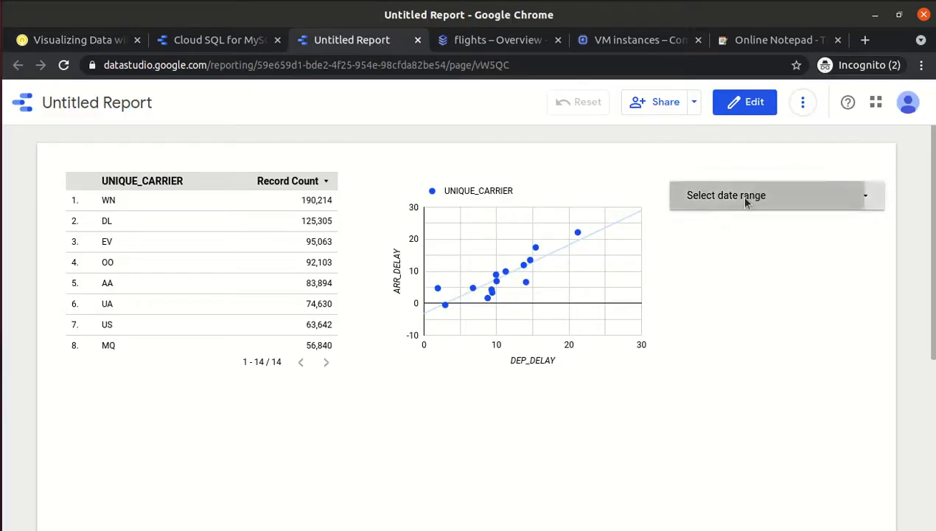
click(635, 260)
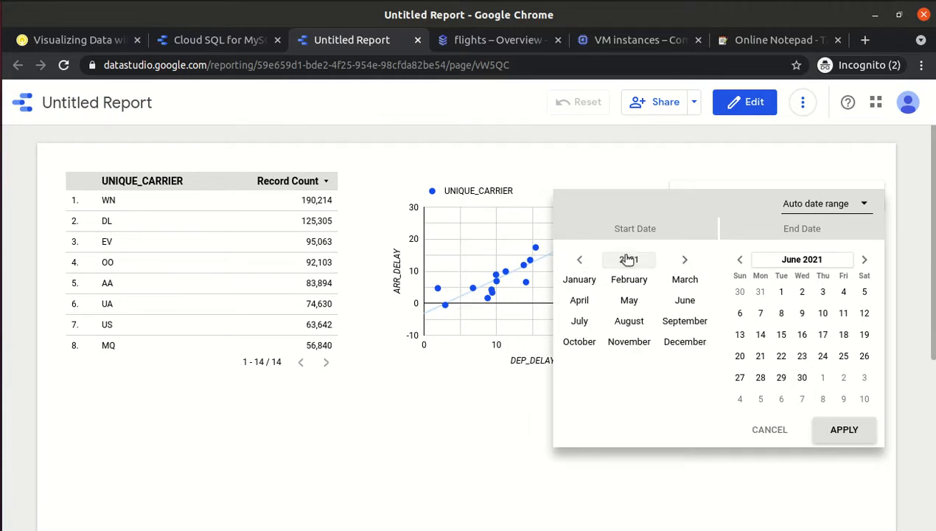
click(629, 260)
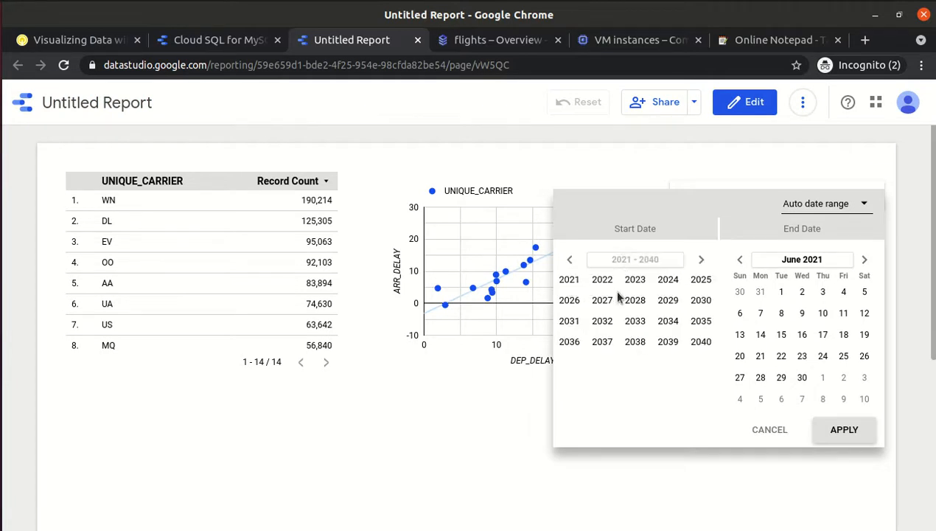
click(74, 46)
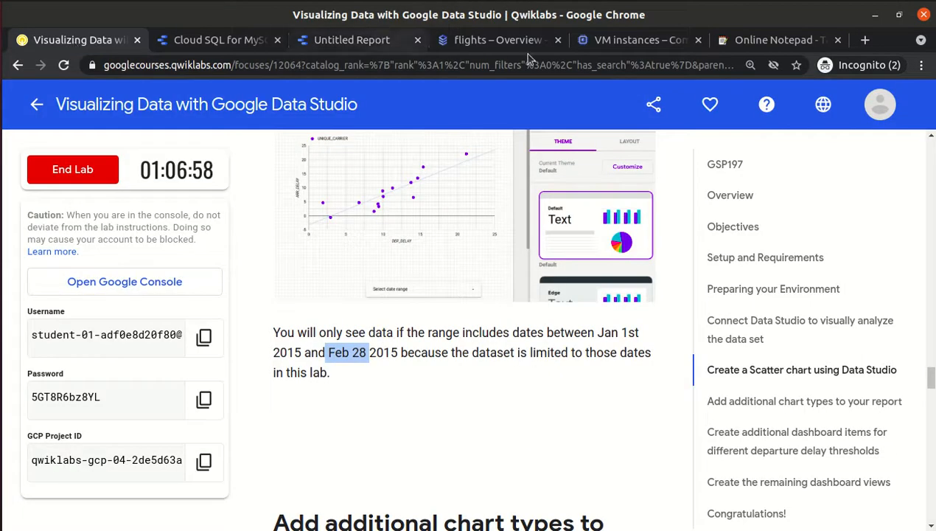
click(352, 42)
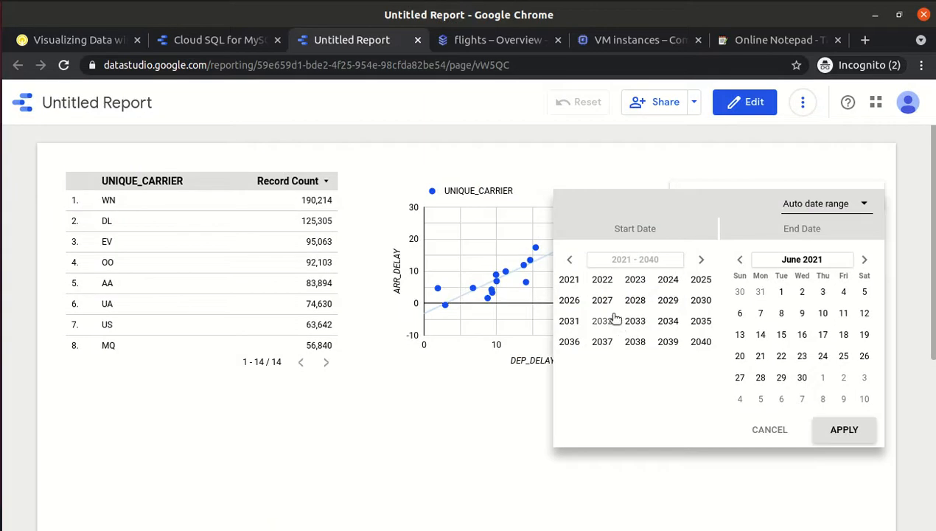
click(570, 260)
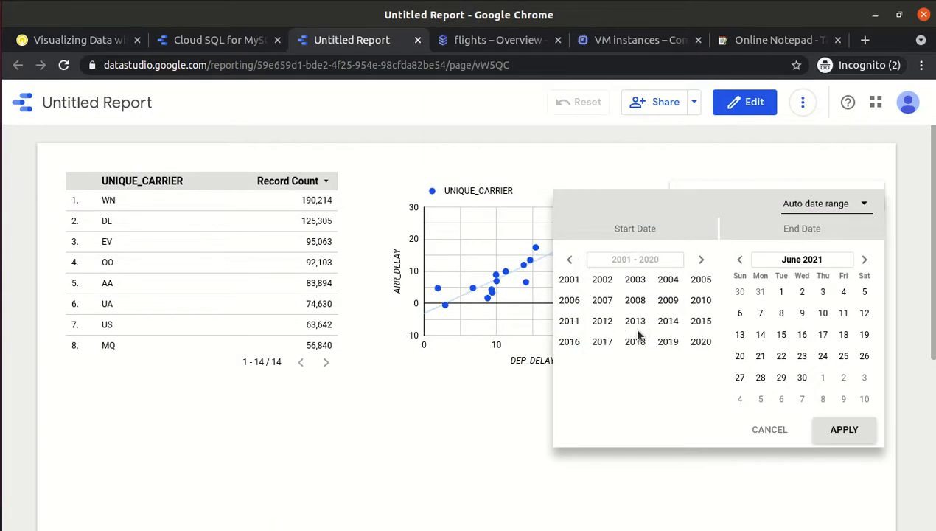
click(702, 321)
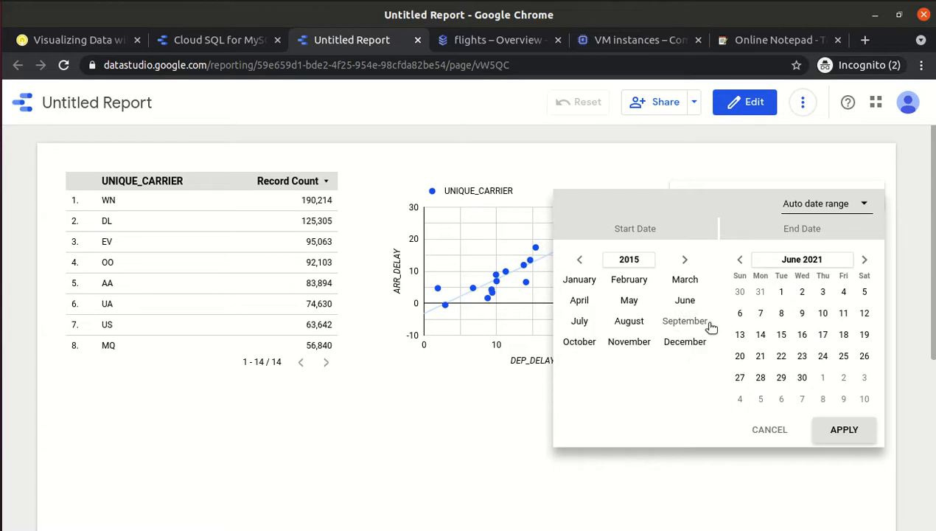
click(581, 281)
click(655, 293)
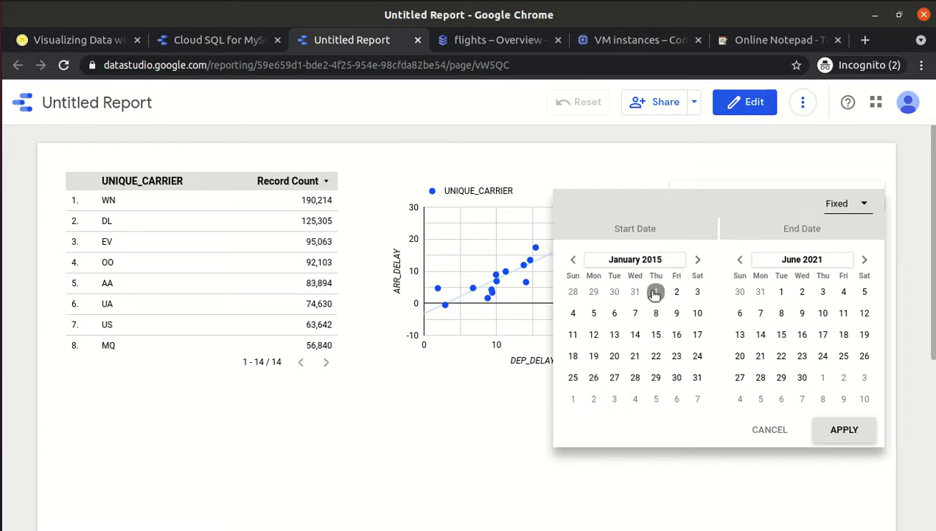
Set the end date to February 28, 2015 and apply the range.
click(808, 261)
click(790, 261)
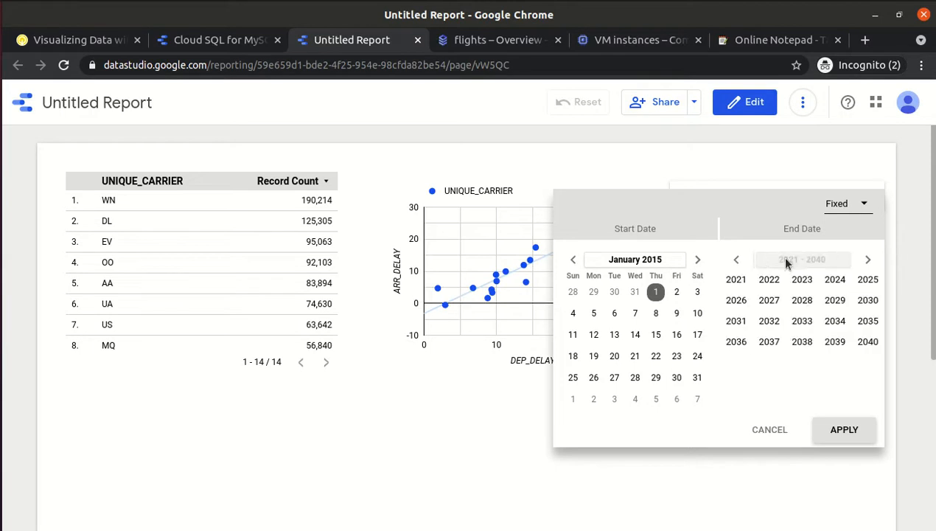
click(738, 262)
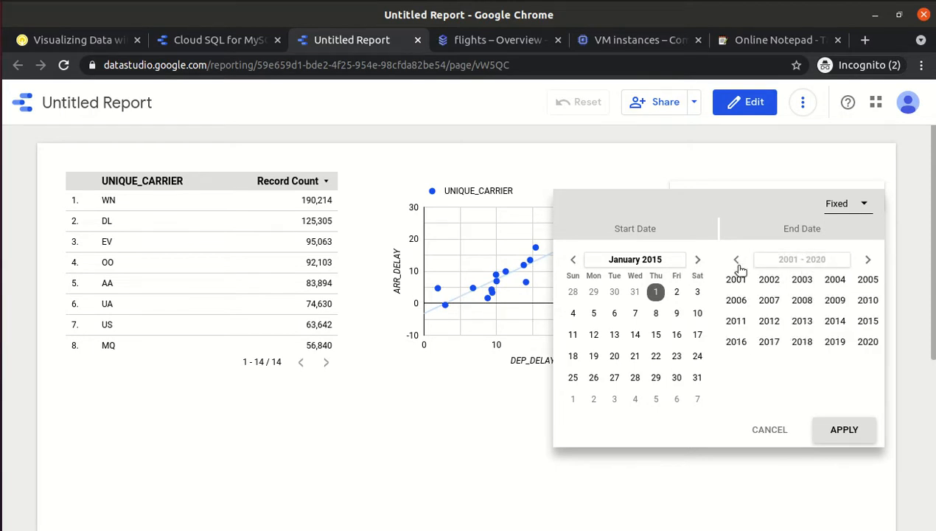
click(861, 322)
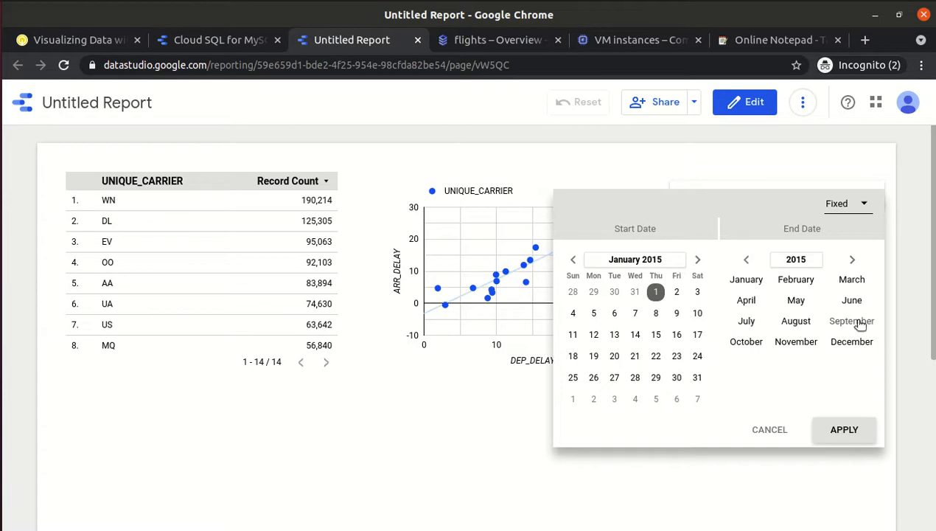
click(786, 283)
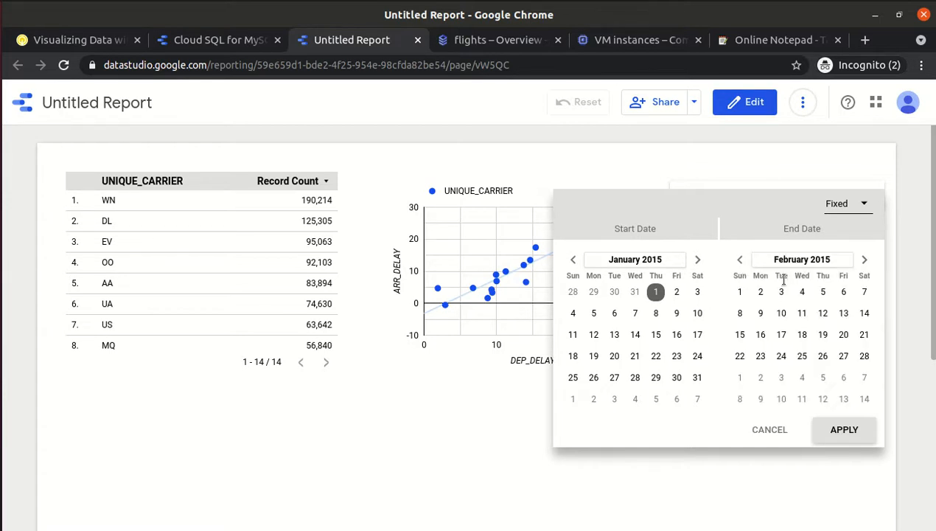
click(864, 357)
click(847, 433)
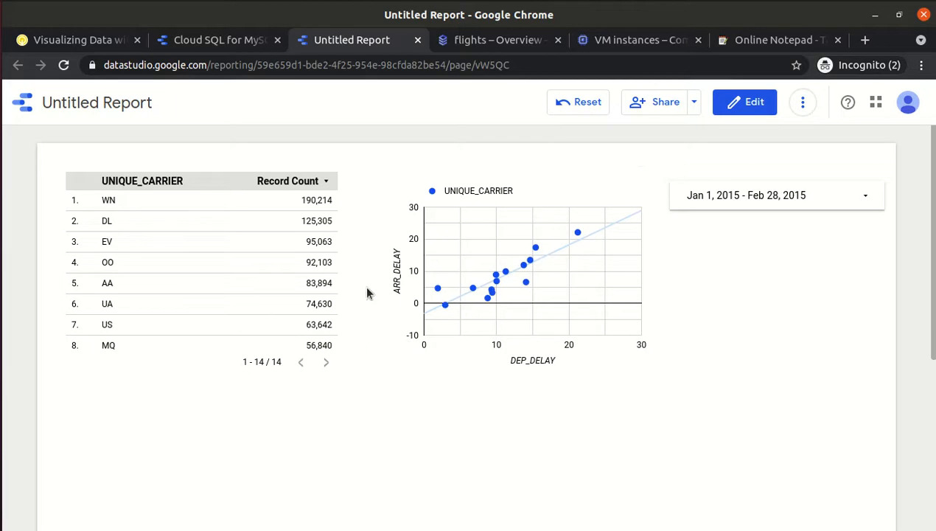
click(744, 202)
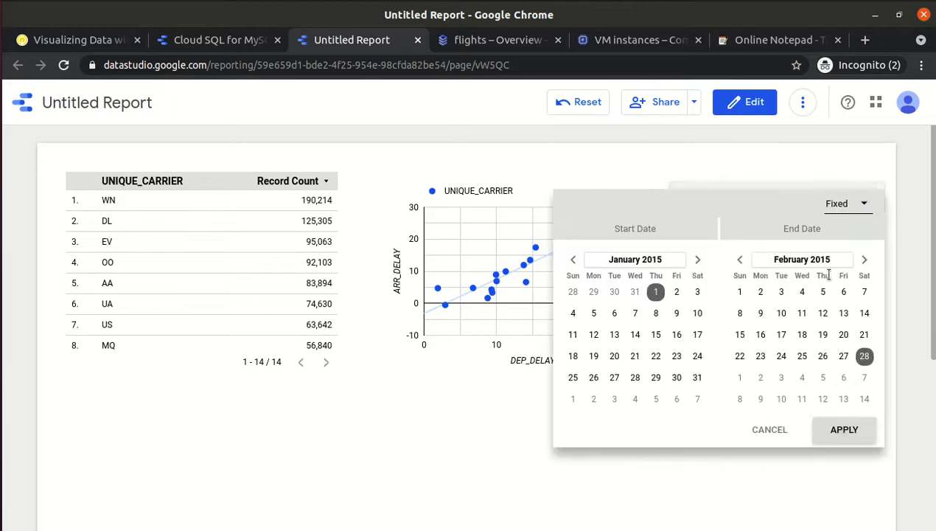
click(738, 294)
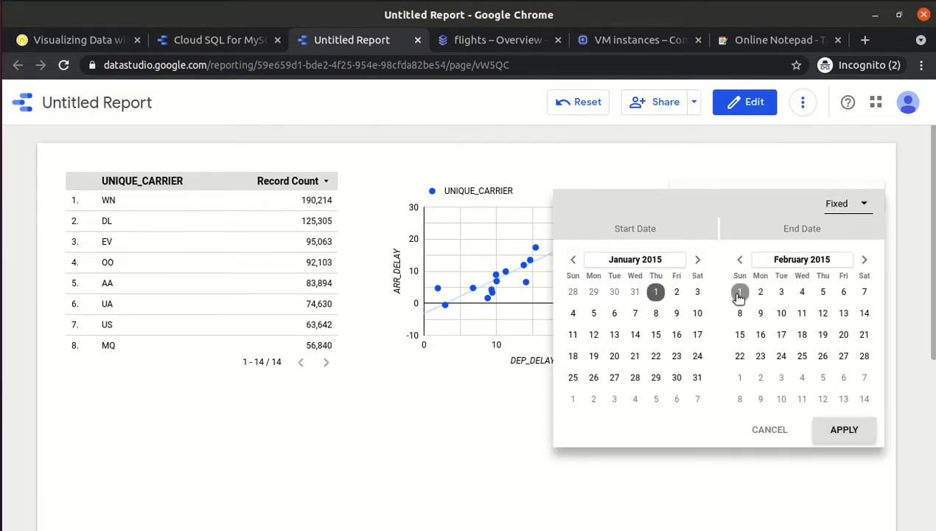
click(855, 431)
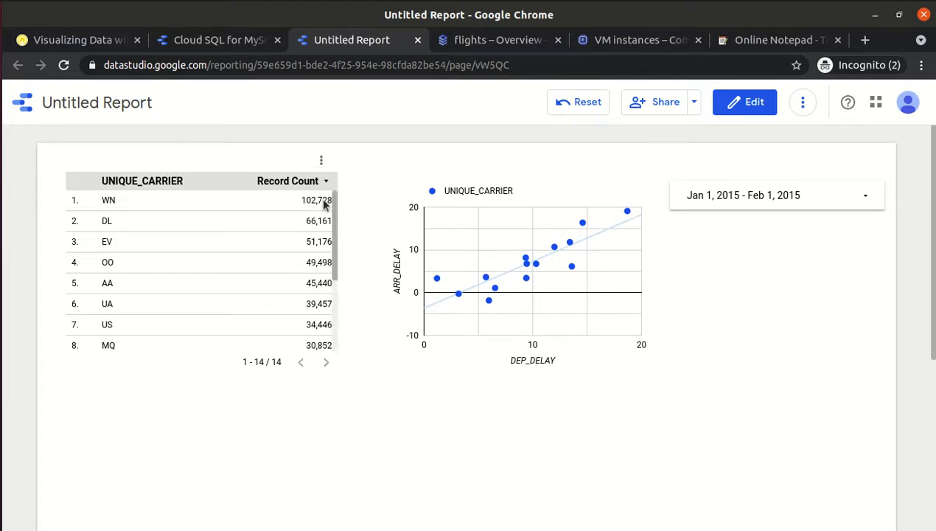
click(808, 201)
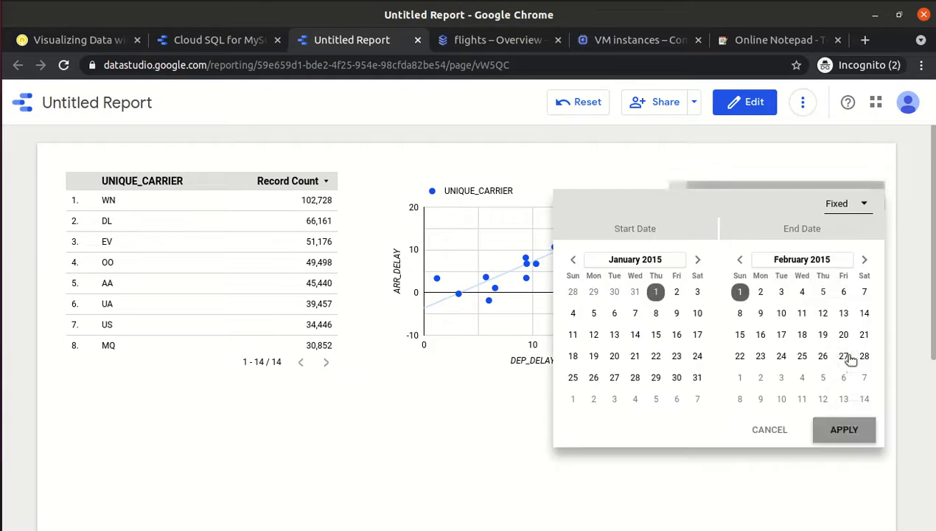
click(864, 356)
click(855, 431)
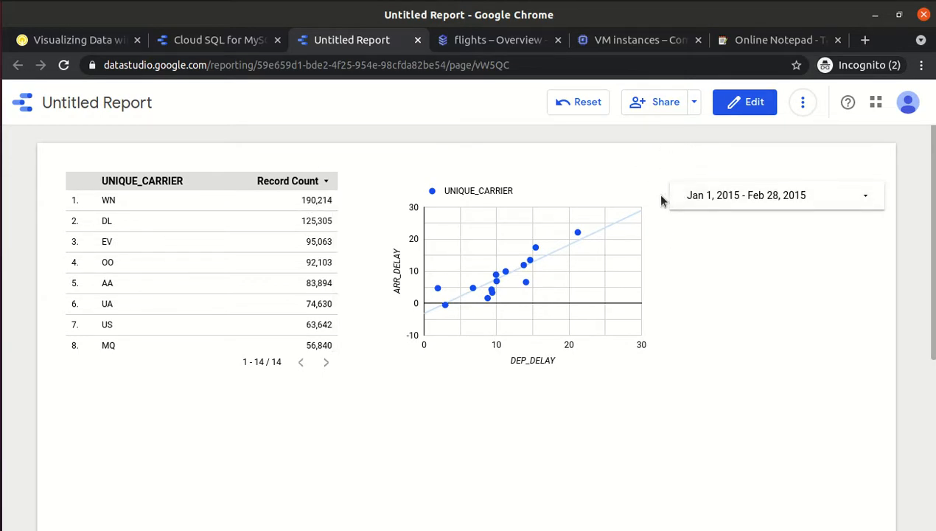
Put the report in edit mode and read the lab's 'Add additional chart types' pie chart steps.
click(751, 104)
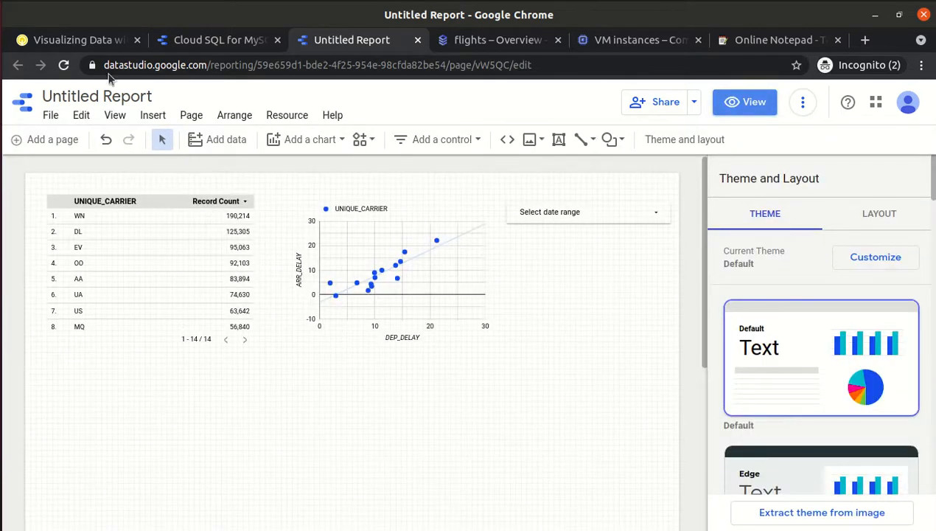
click(98, 46)
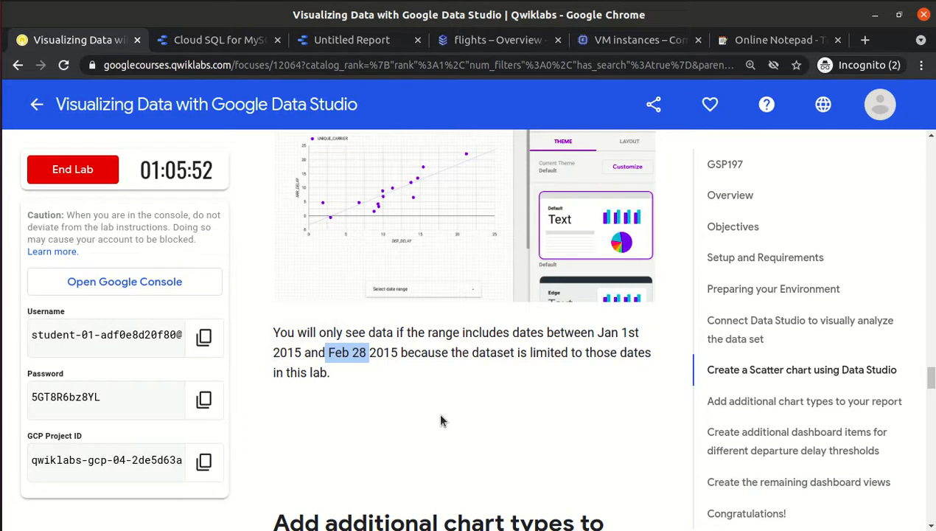
scroll(439, 416, down, 3)
scroll(441, 420, down, 3)
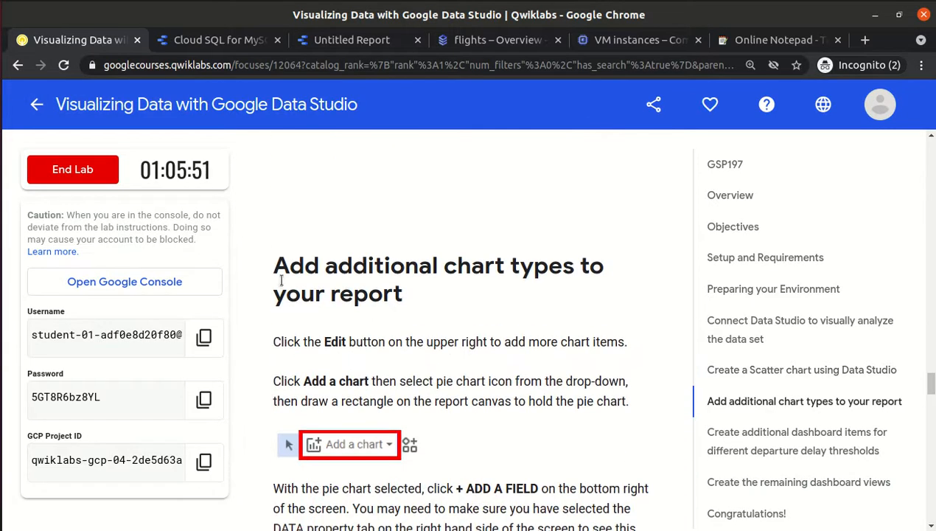
drag(270, 266, 392, 299)
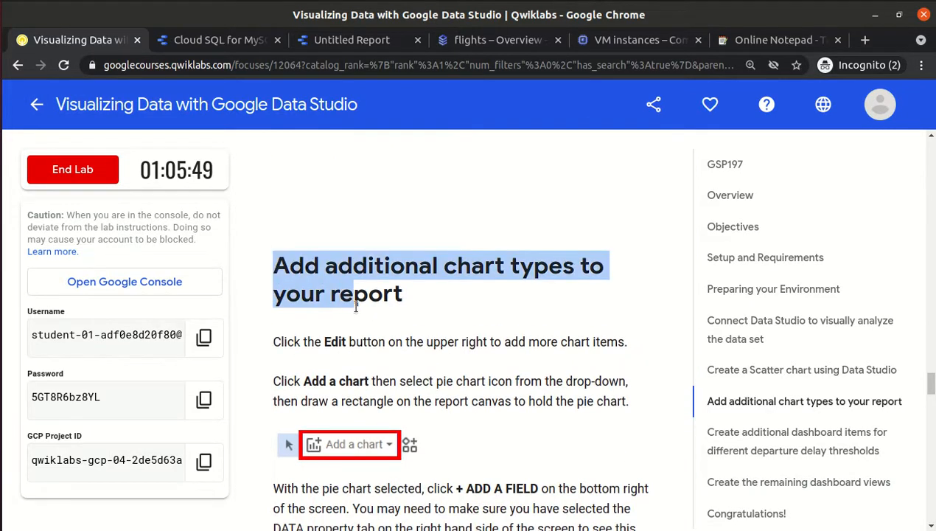
click(441, 309)
scroll(441, 308, down, 1)
scroll(440, 308, down, 3)
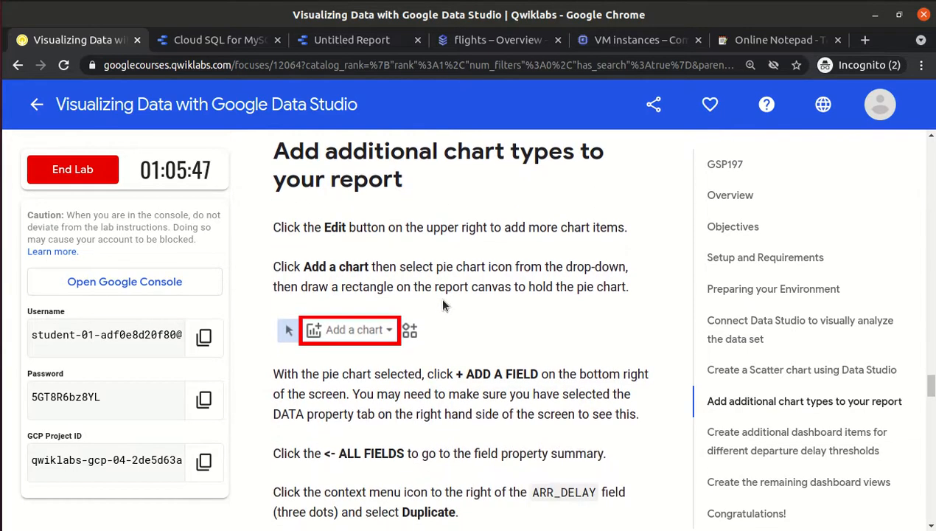
drag(402, 267, 512, 269)
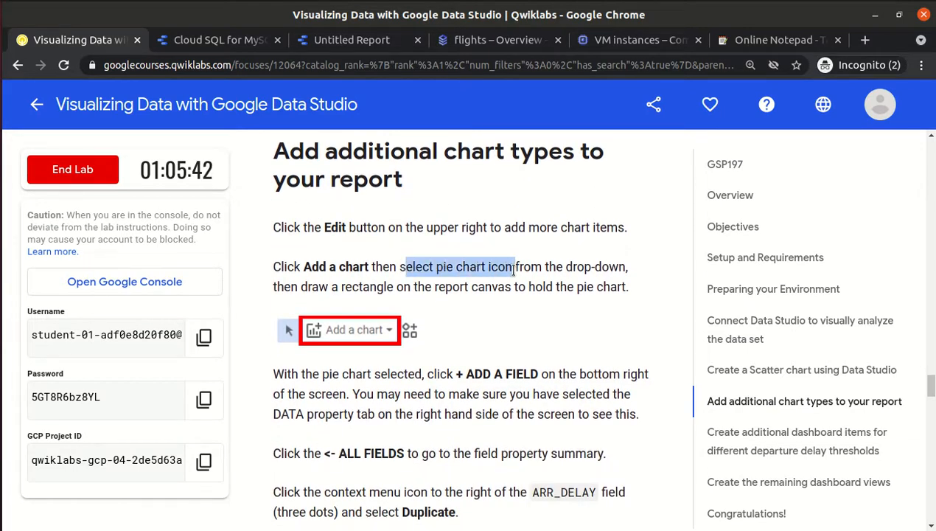
scroll(512, 269, down, 2)
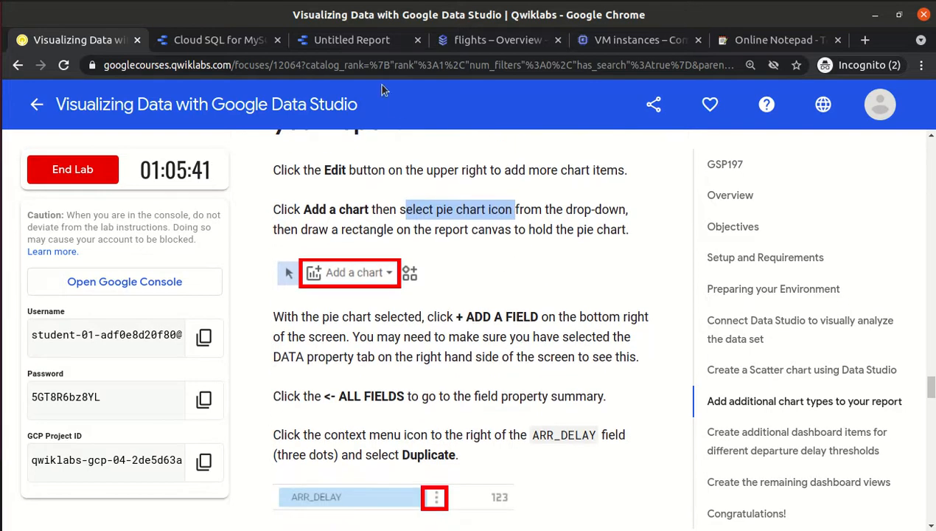
click(369, 46)
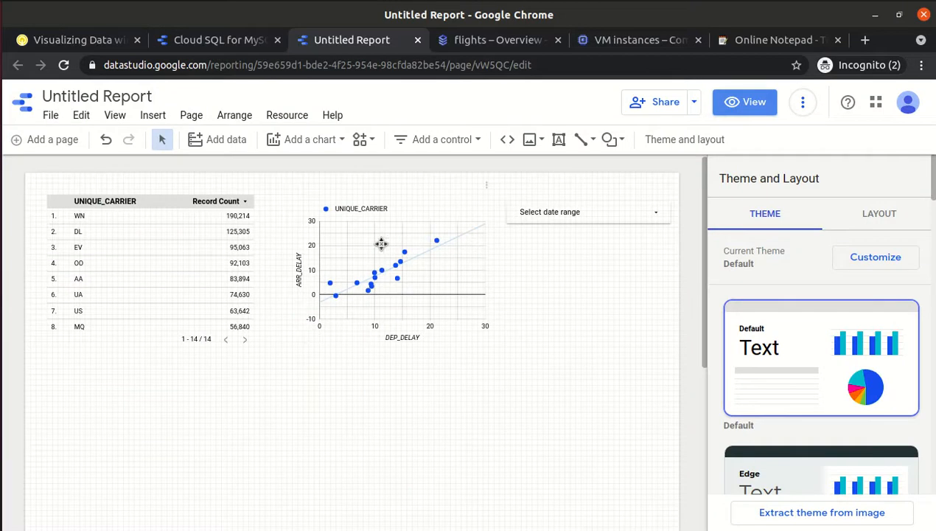
Add a pie chart of Record Count by UNIQUE_CARRIER below the carrier table.
click(281, 139)
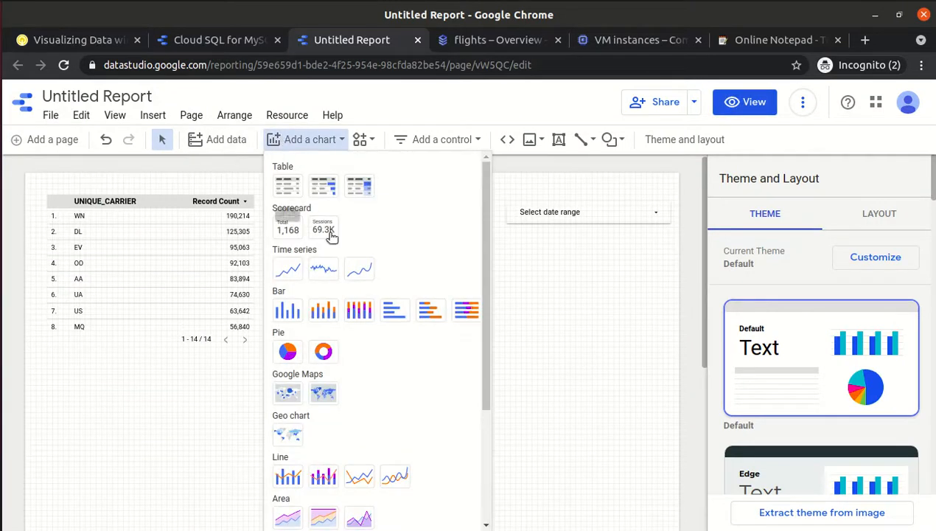
click(286, 352)
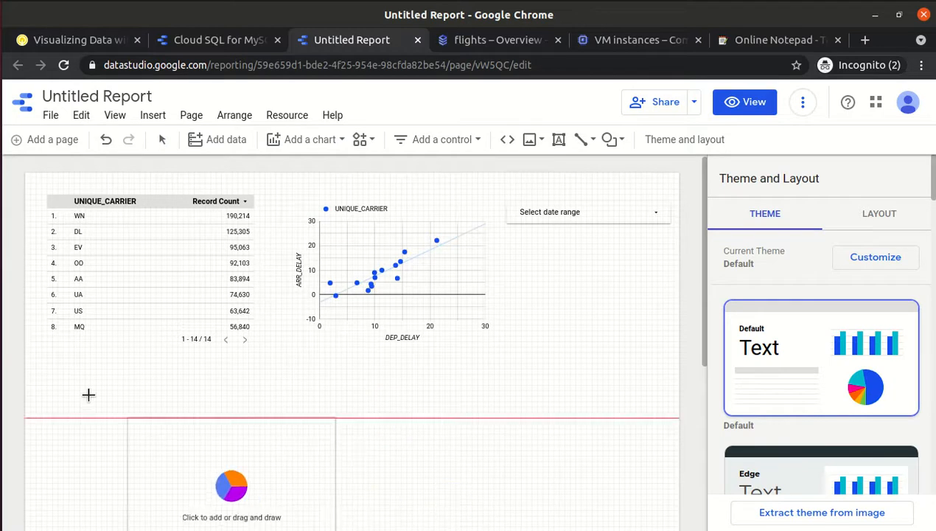
click(39, 358)
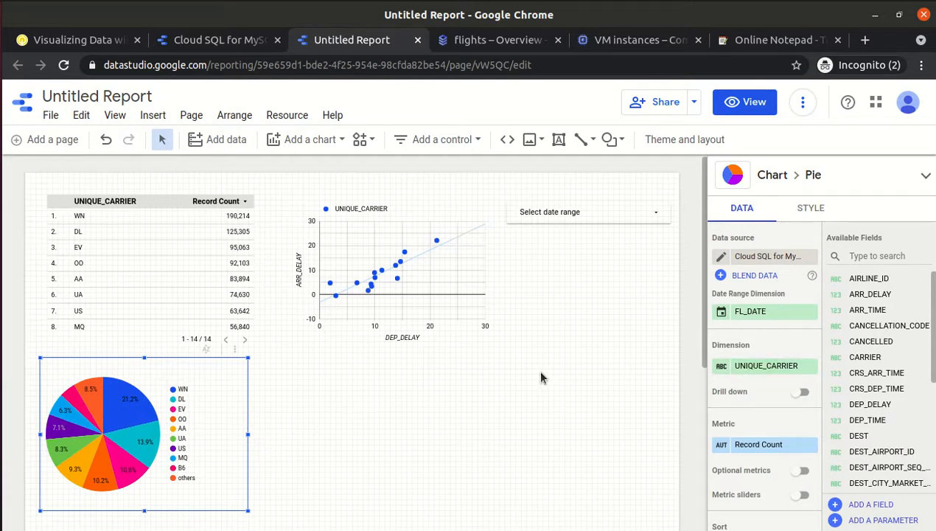
Scroll the lab instructions to the steps for duplicating ARR_DELAY and creating ISLATE.
click(56, 43)
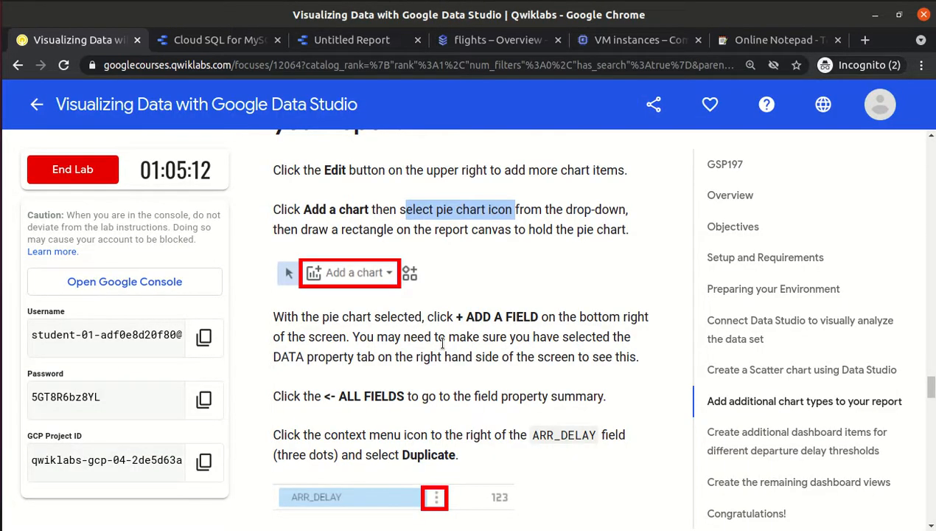
scroll(442, 343, down, 1)
scroll(444, 349, down, 2)
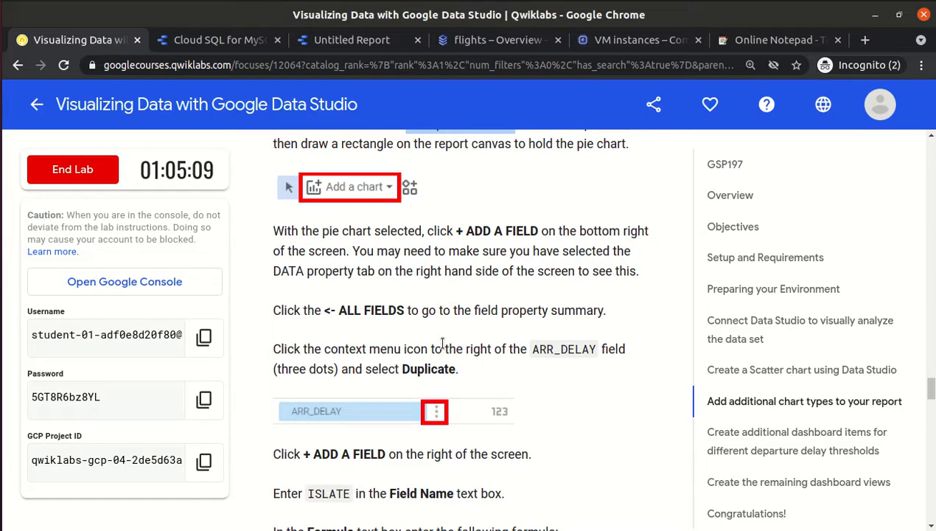
scroll(442, 344, up, 10)
scroll(444, 348, down, 5)
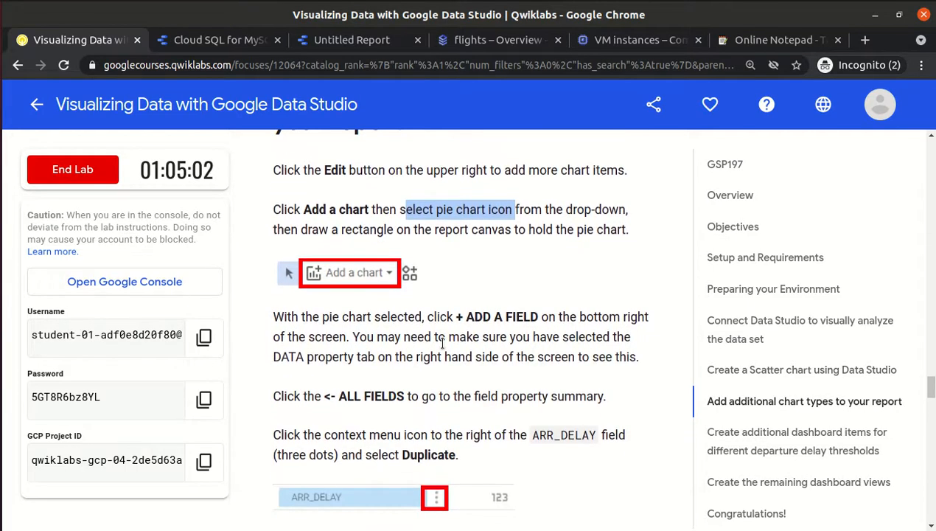
scroll(442, 343, down, 2)
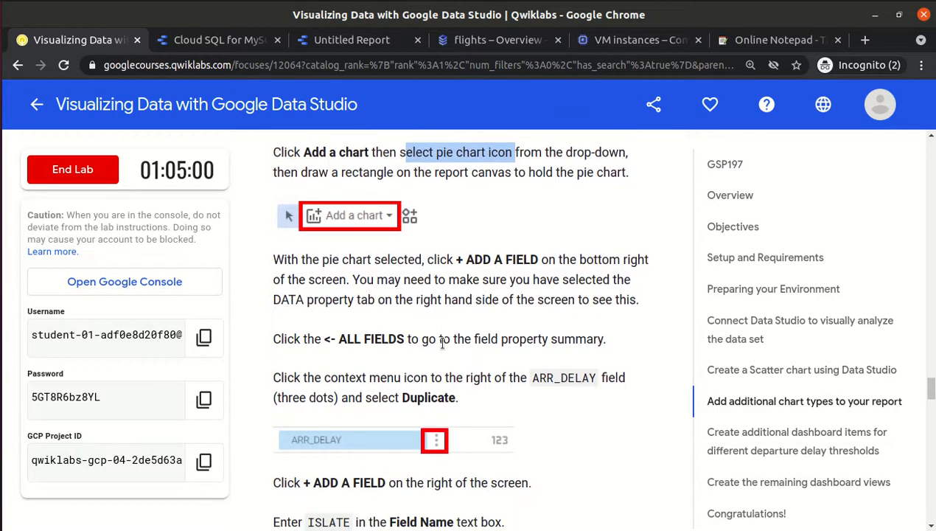
scroll(442, 343, down, 1)
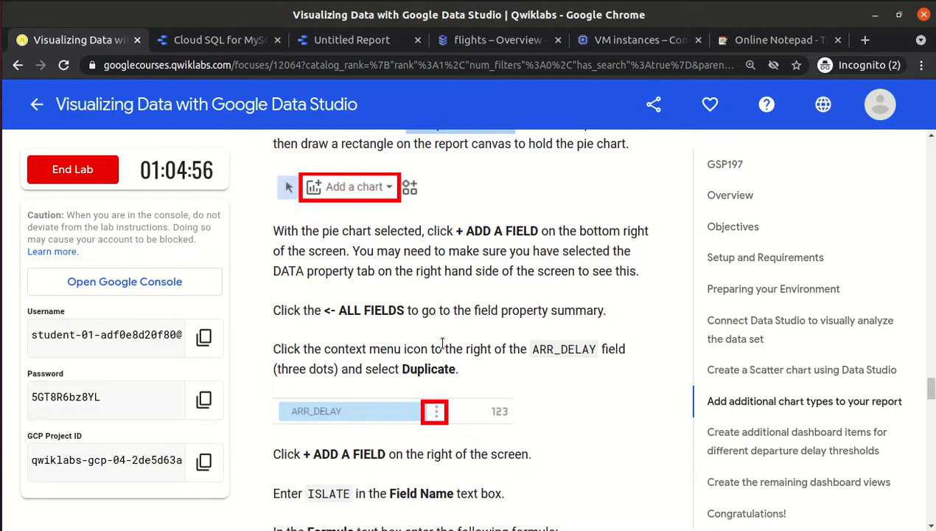
scroll(442, 343, down, 1)
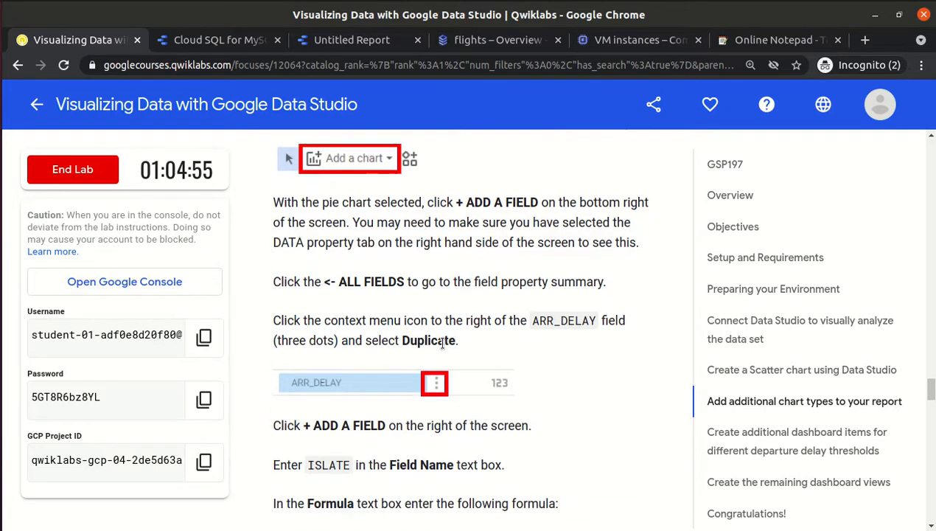
scroll(442, 343, up, 1)
scroll(442, 343, up, 1)
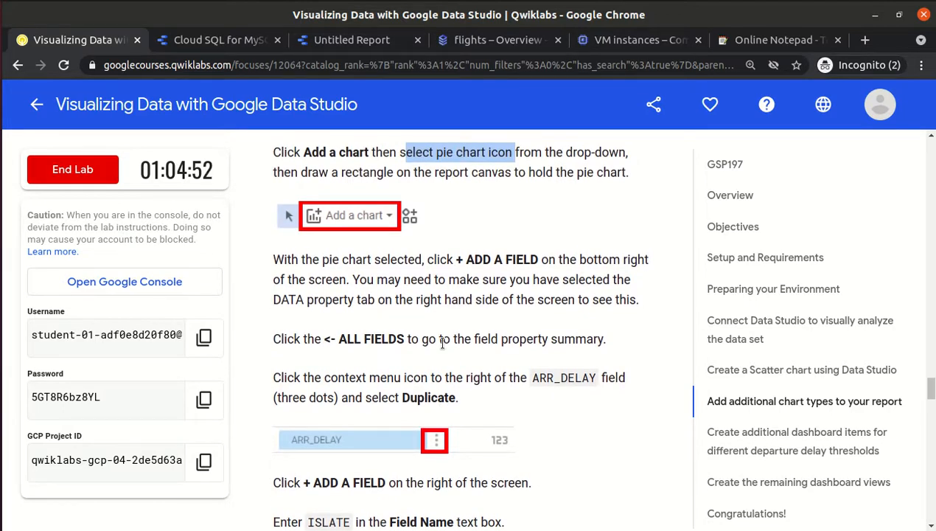
scroll(442, 343, down, 5)
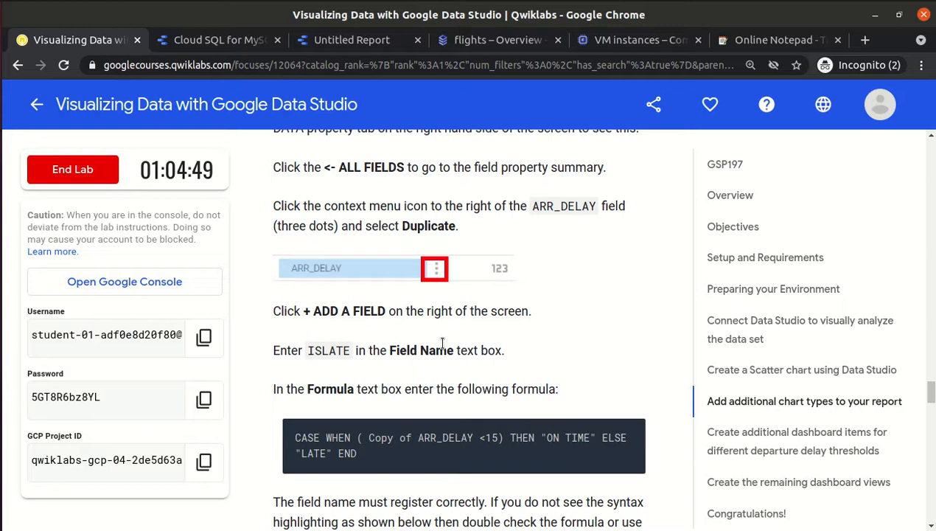
scroll(442, 343, up, 4)
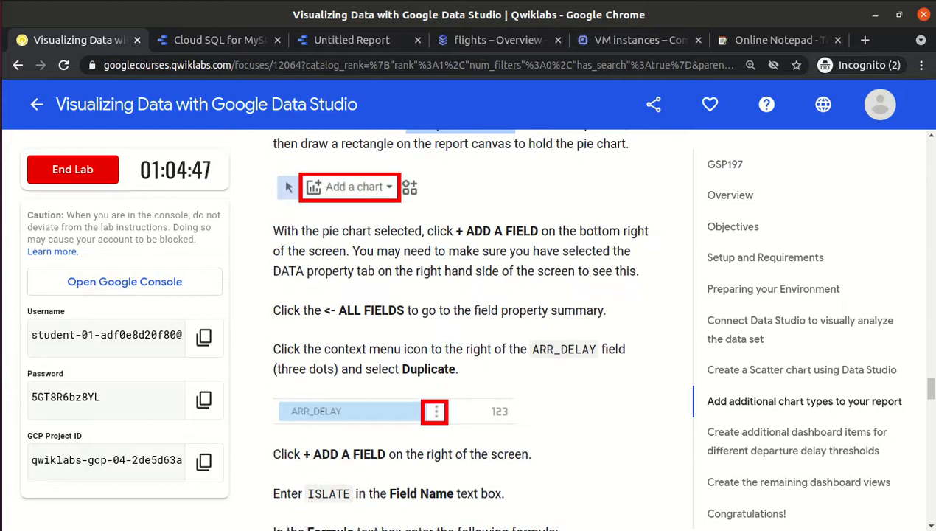
Return to the report editor, where the pie uses UNIQUE_CARRIER and Record Count.
click(450, 47)
click(345, 43)
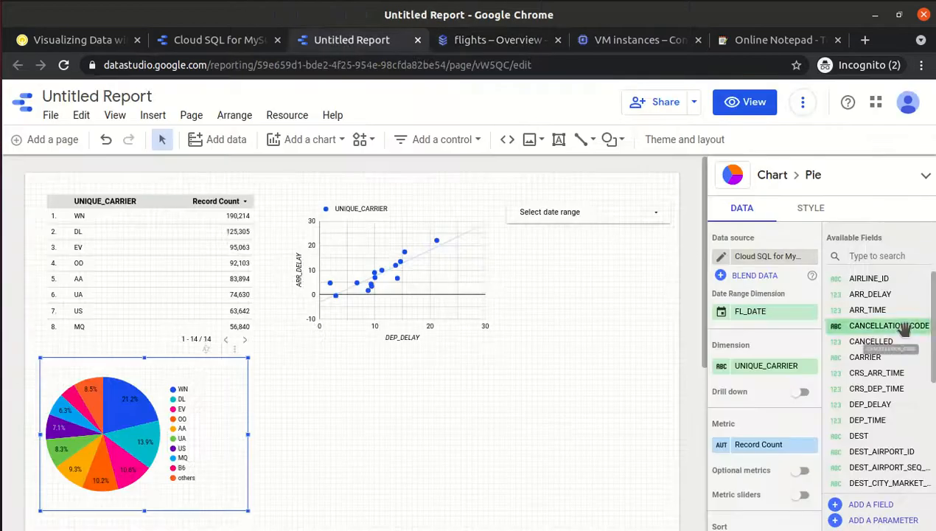
mouse_move(934, 319)
mouse_down()
mouse_move(934, 430)
mouse_move(934, 319)
mouse_up()
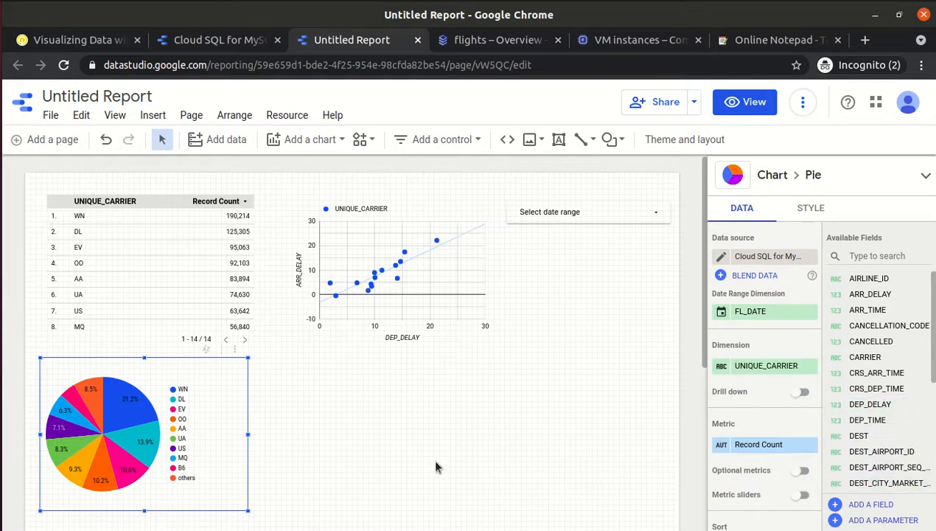
Copy the field name ISLATE from the lab instructions and go back to the report.
click(43, 41)
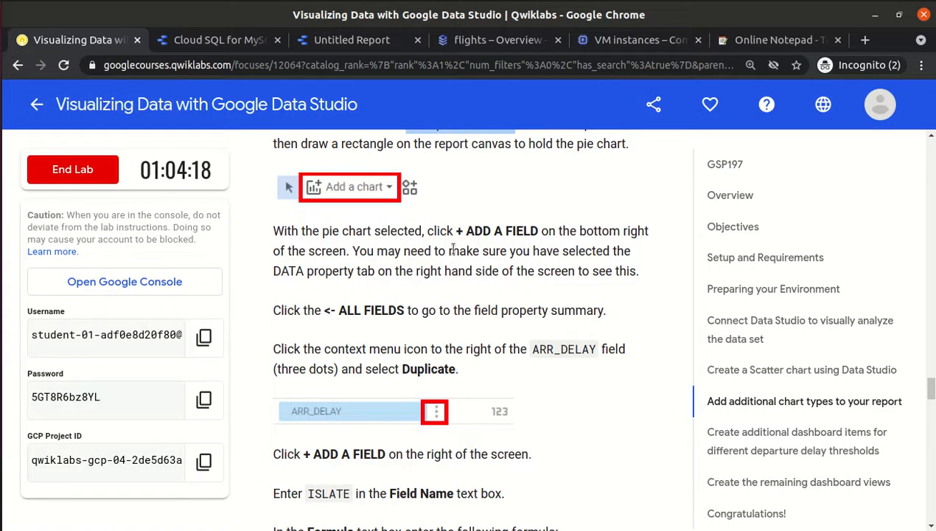
double_click(534, 349)
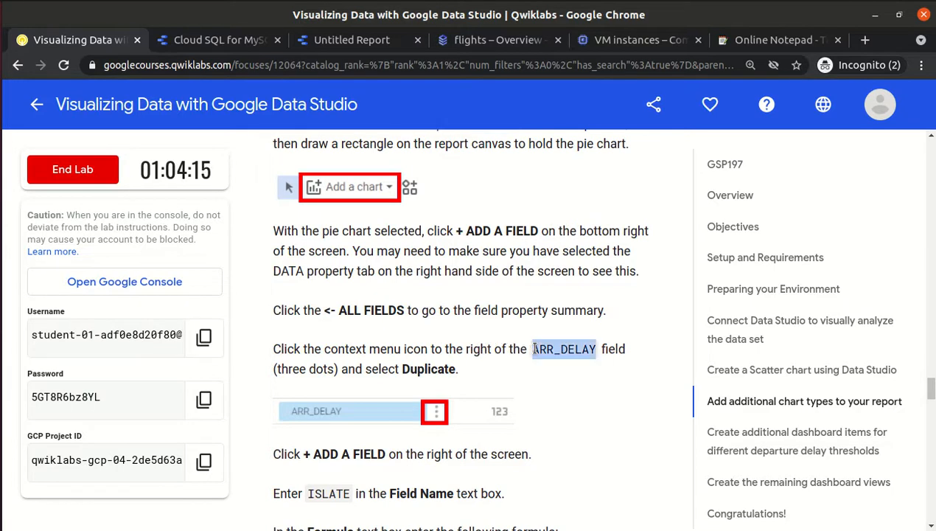
scroll(533, 346, down, 2)
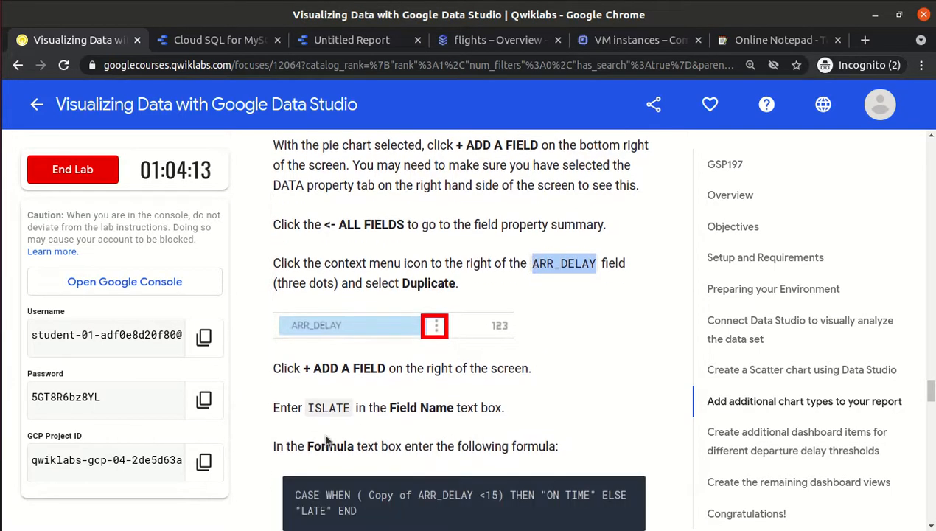
double_click(329, 408)
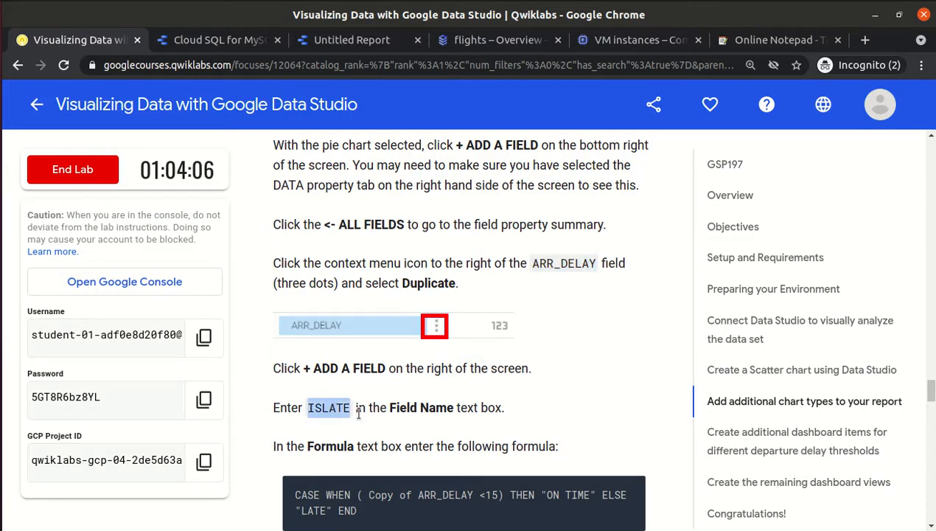
click(359, 415)
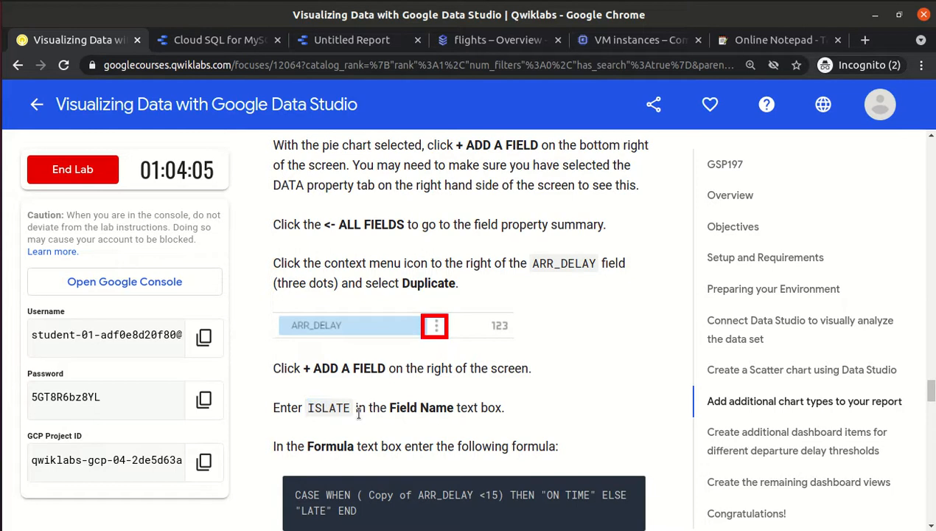
click(359, 42)
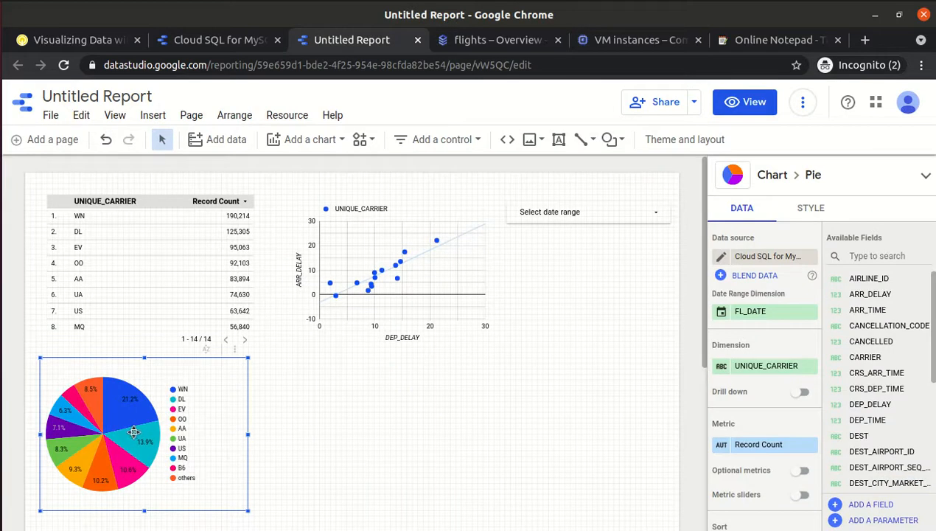
Duplicate ARR_DELAY as Copy of ARR_DELAY in the Flights data source.
click(869, 505)
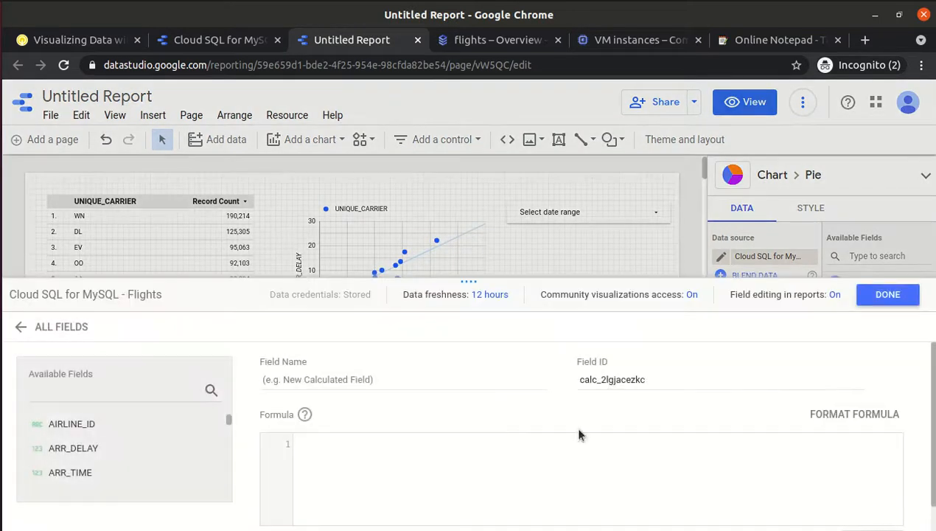
click(68, 449)
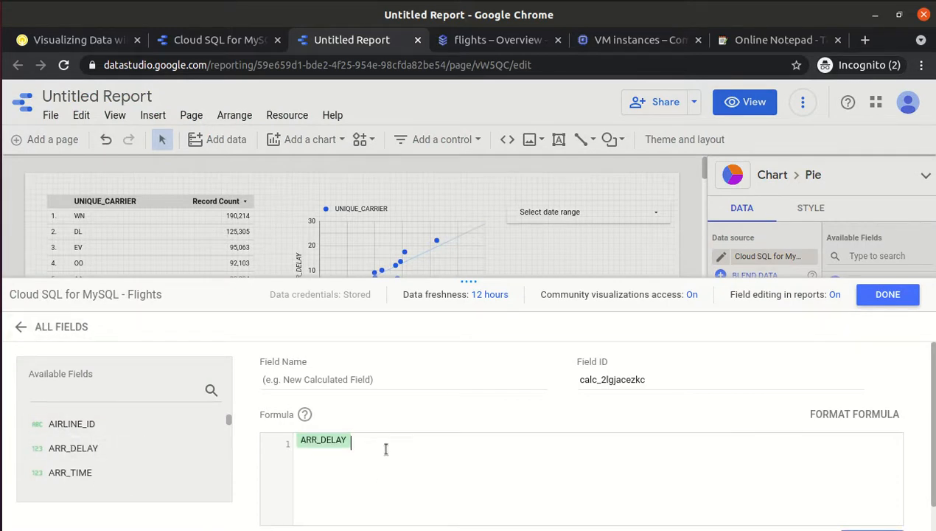
key(BackSpace)
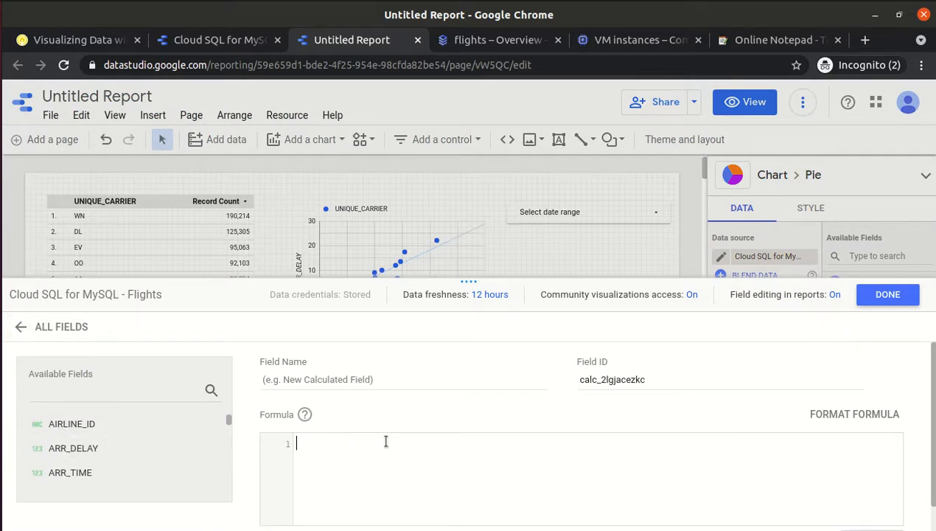
click(23, 330)
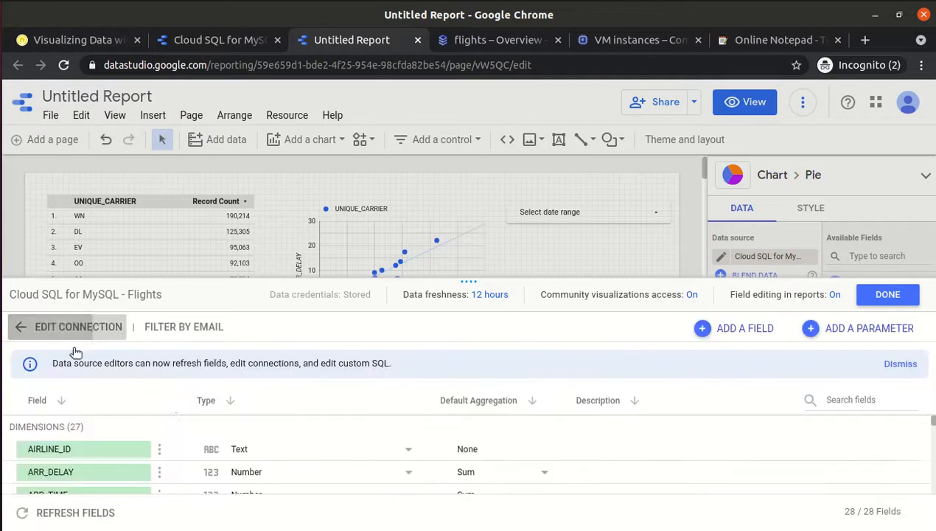
click(159, 472)
click(187, 447)
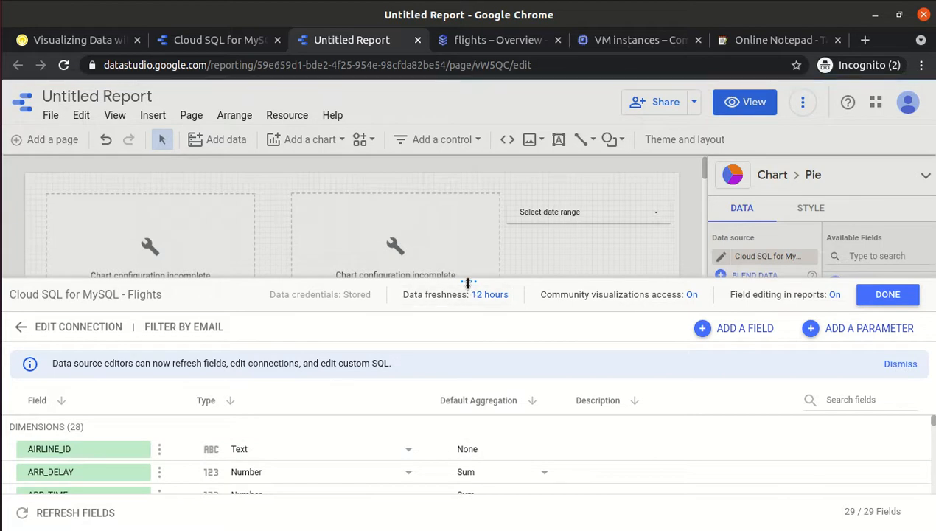
drag(468, 281, 455, 140)
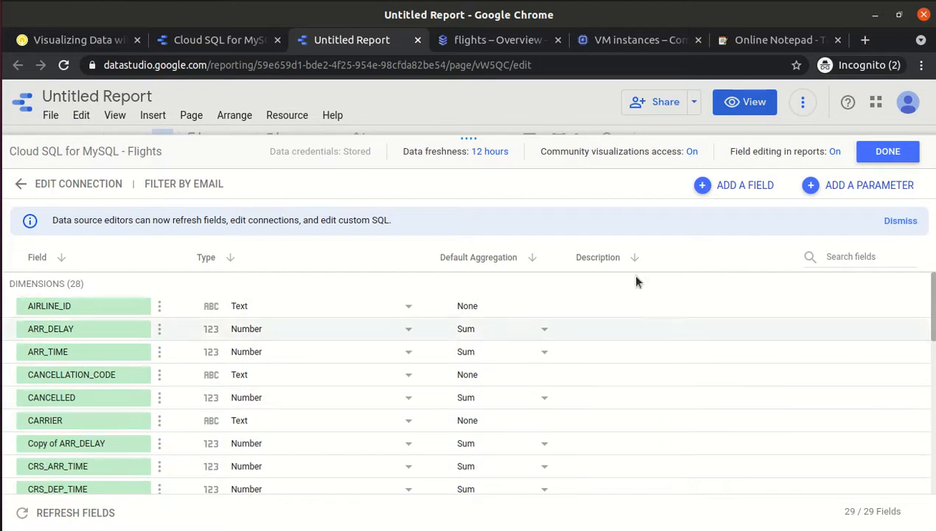
Start a new calculated field named ISLATE in the data source.
click(724, 187)
click(443, 237)
text(ISLATE)
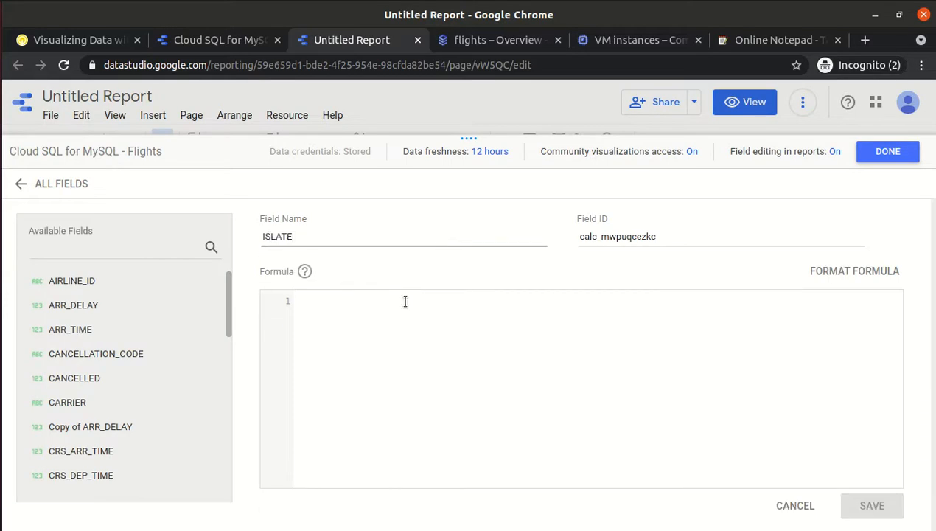
click(405, 301)
Paste the formula labelling Copy of ARR_DELAY under 15 ON TIME, else LATE, and save.
click(80, 46)
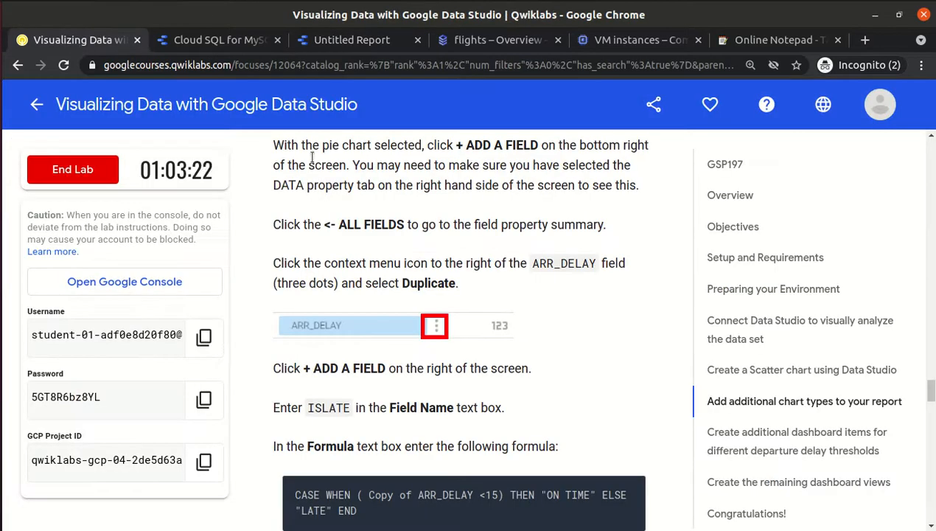
scroll(616, 297, down, 3)
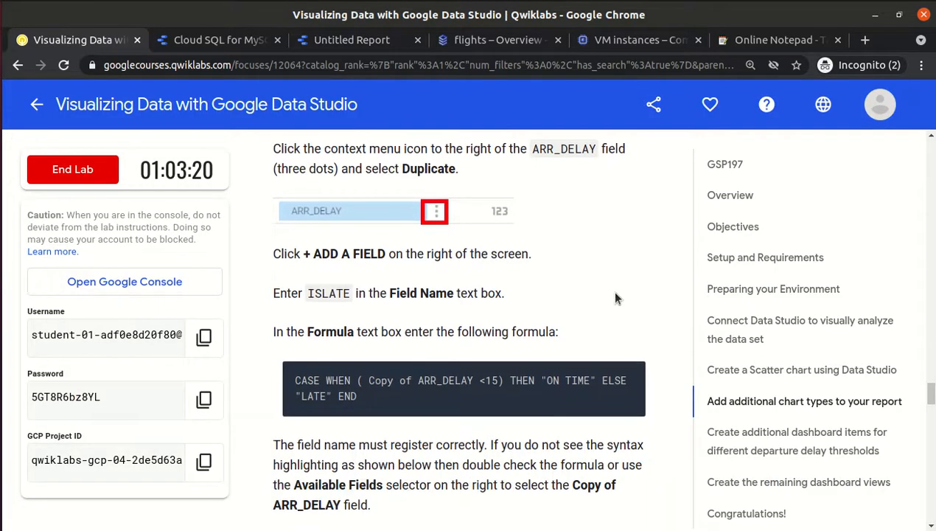
mouse_move(630, 376)
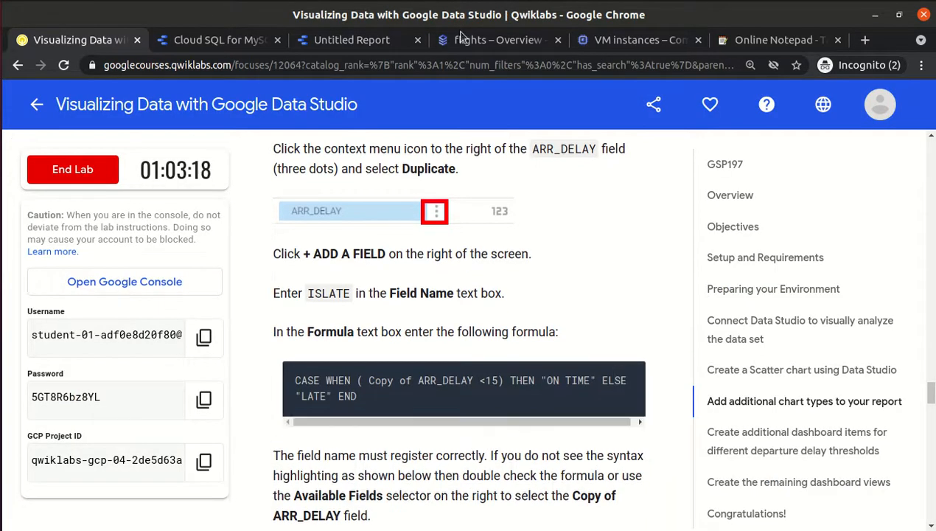
click(325, 44)
click(420, 335)
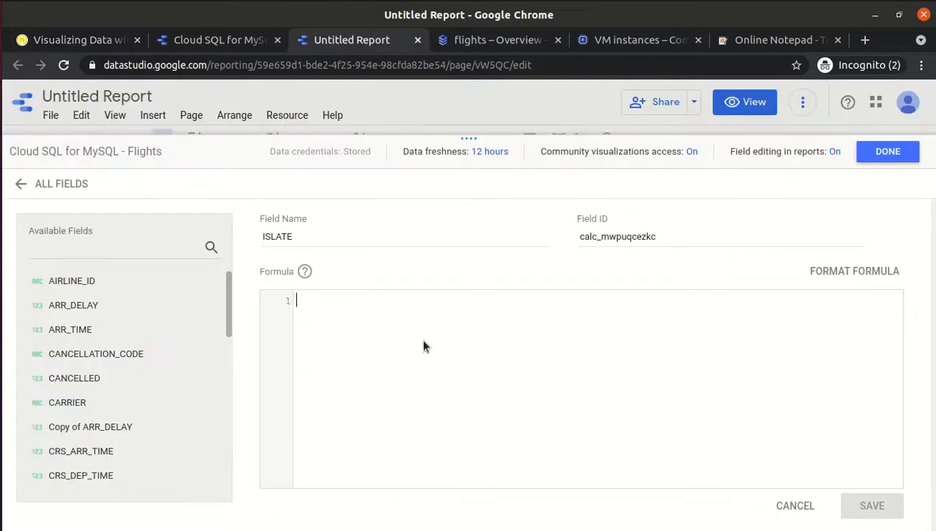
key(ctrl+v)
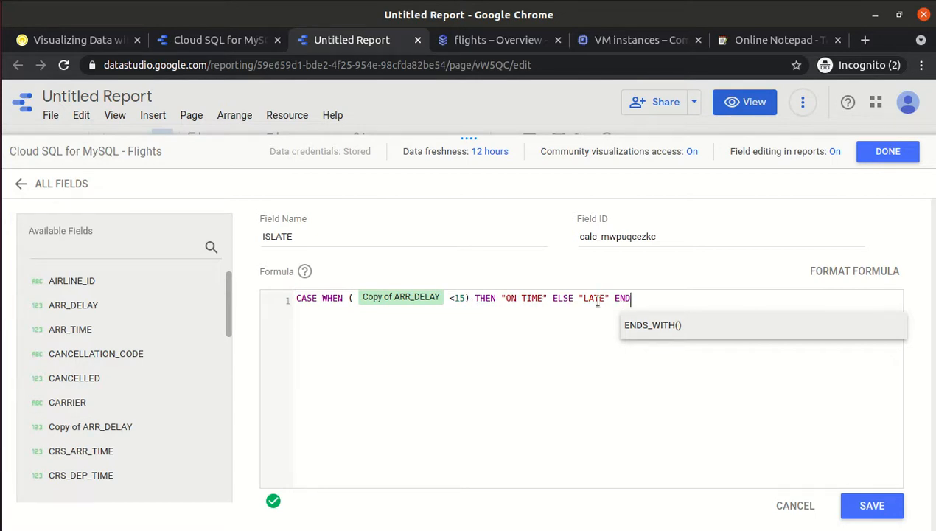
click(870, 507)
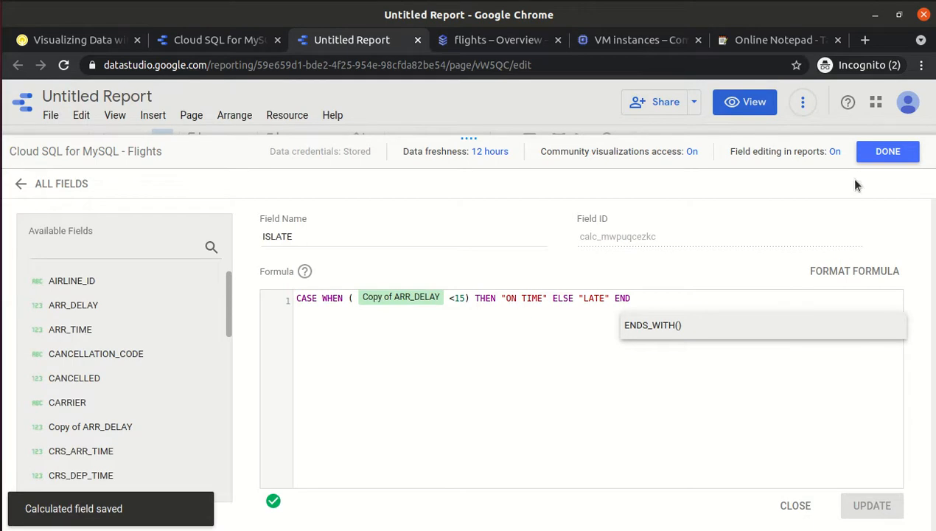
click(888, 152)
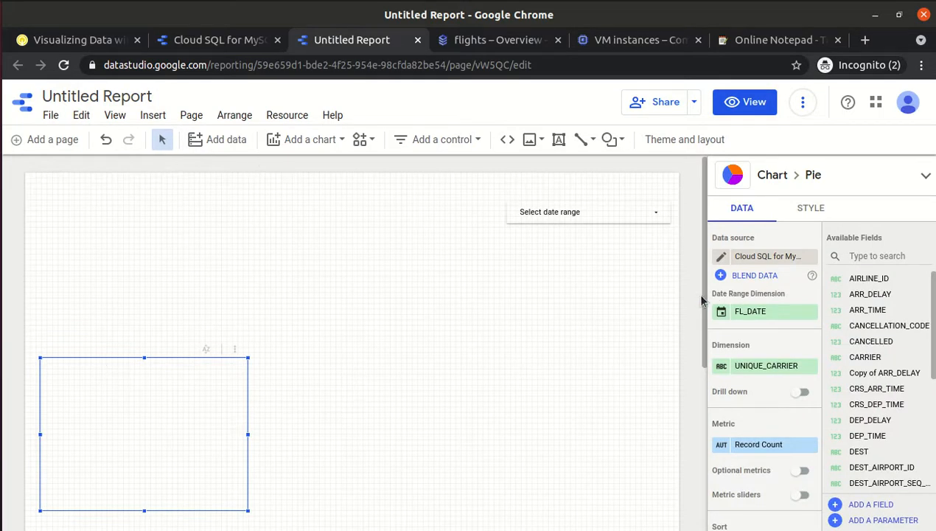
Select the carrier table, scatter chart and pie chart in turn, undoing an accidental move.
mouse_move(701, 252)
mouse_down()
mouse_move(703, 483)
mouse_move(700, 255)
mouse_up()
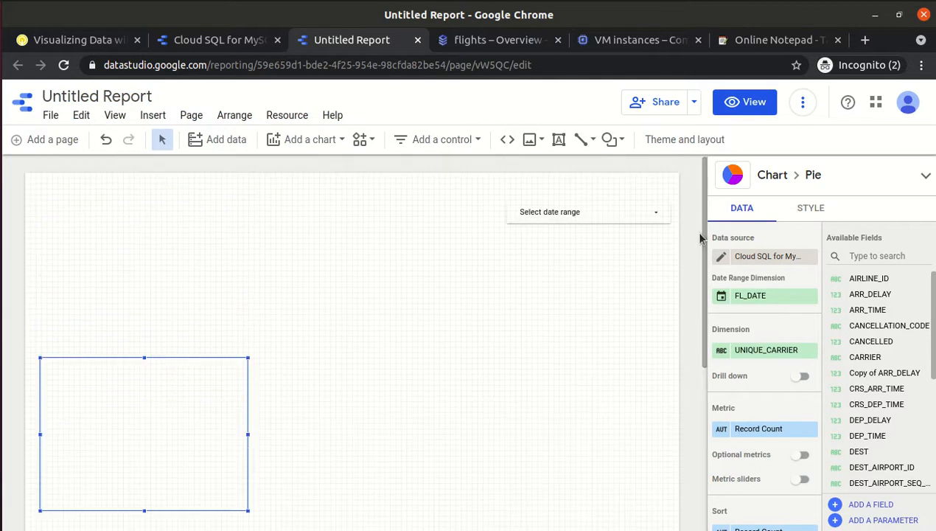
click(255, 255)
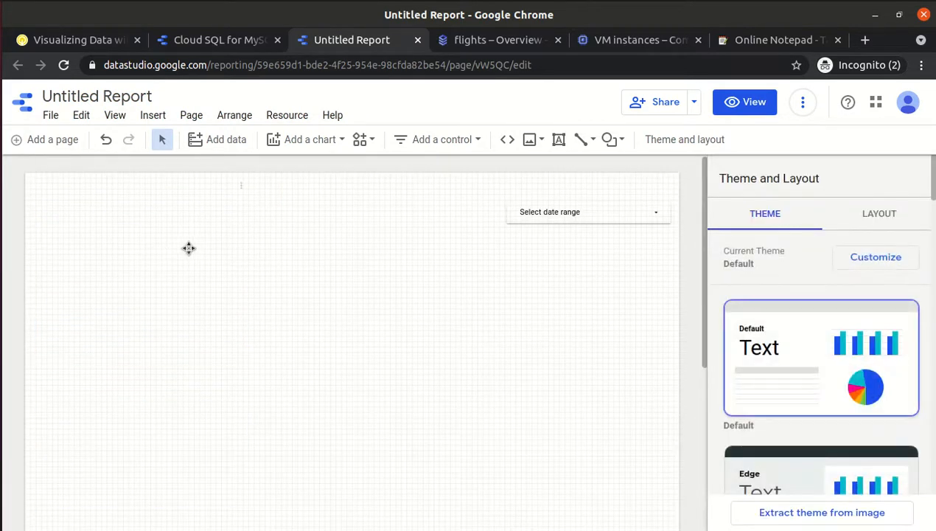
click(190, 249)
drag(390, 261, 207, 438)
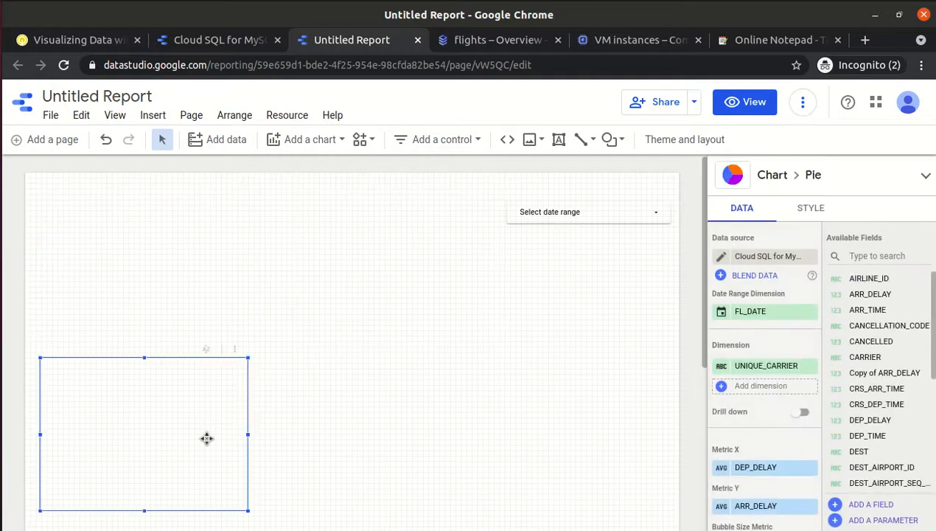
key(ctrl+z)
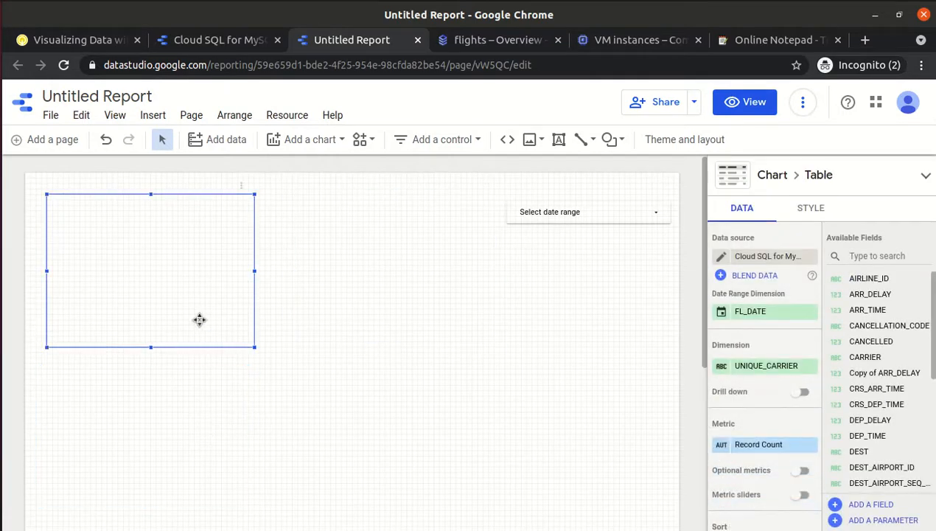
click(425, 477)
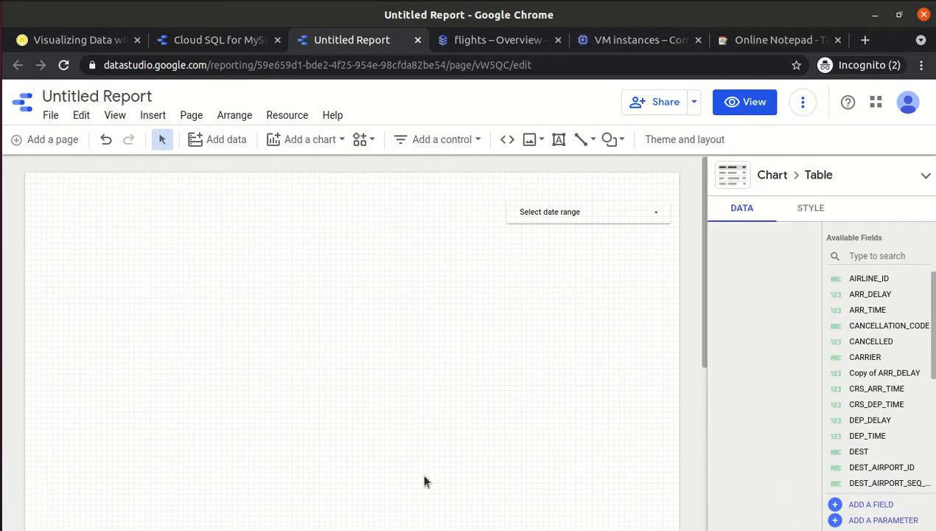
click(163, 278)
click(388, 266)
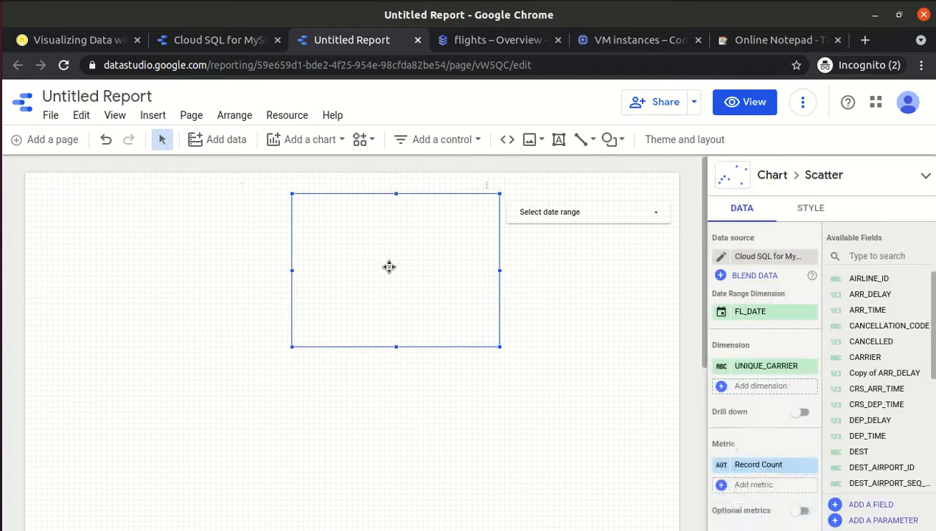
click(156, 410)
Test the date range control in view mode with Jun 10 – Jun 24, 2021, then resume editing.
click(752, 103)
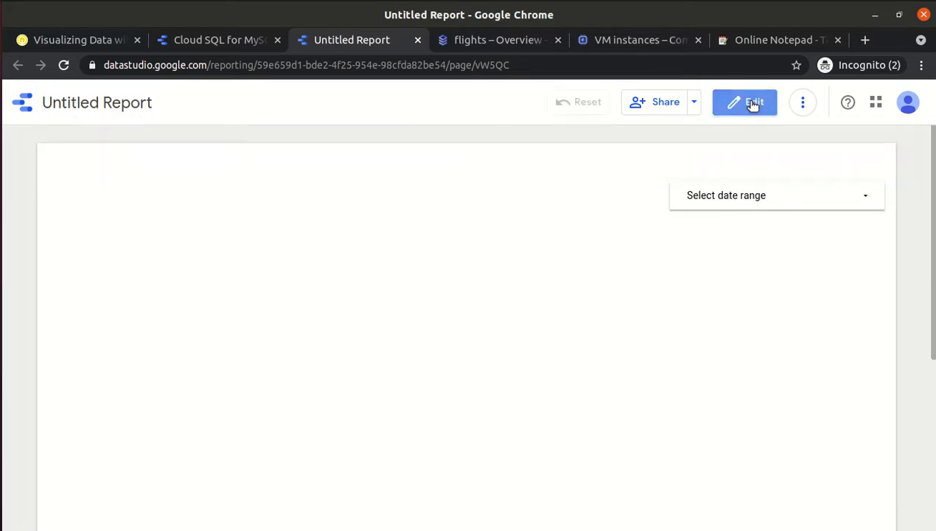
click(708, 194)
click(655, 314)
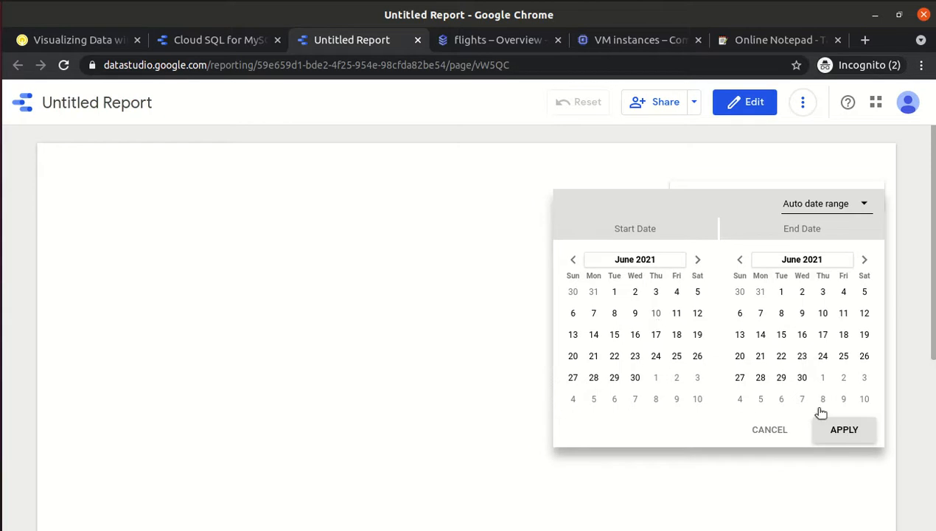
click(855, 431)
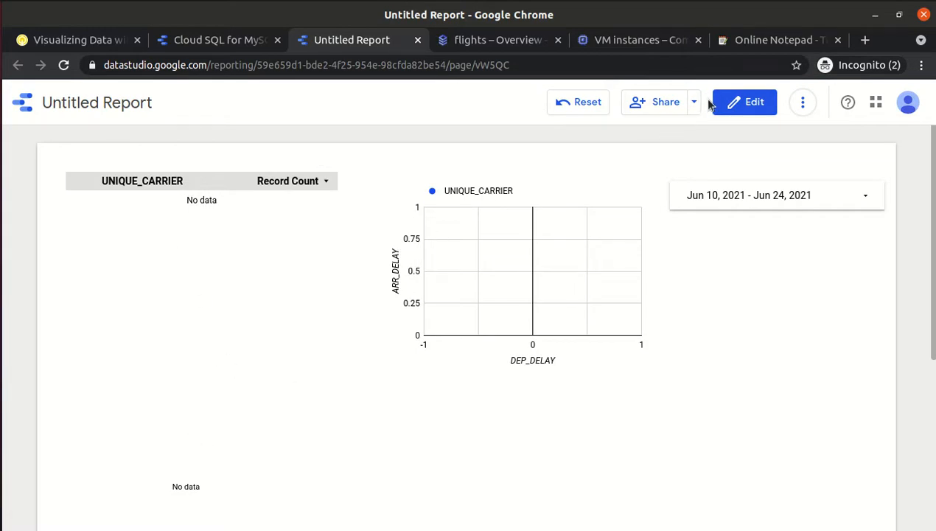
click(742, 107)
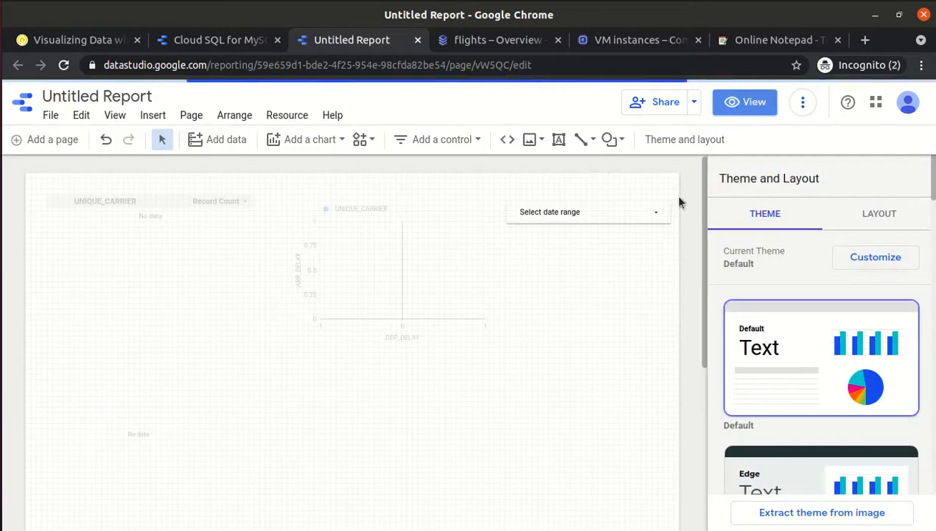
click(127, 265)
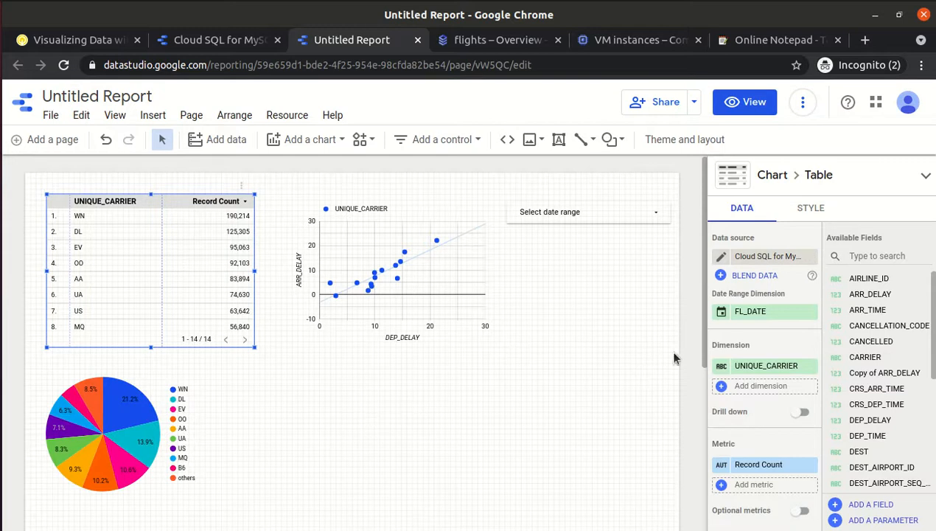
scroll(706, 331, down, 1)
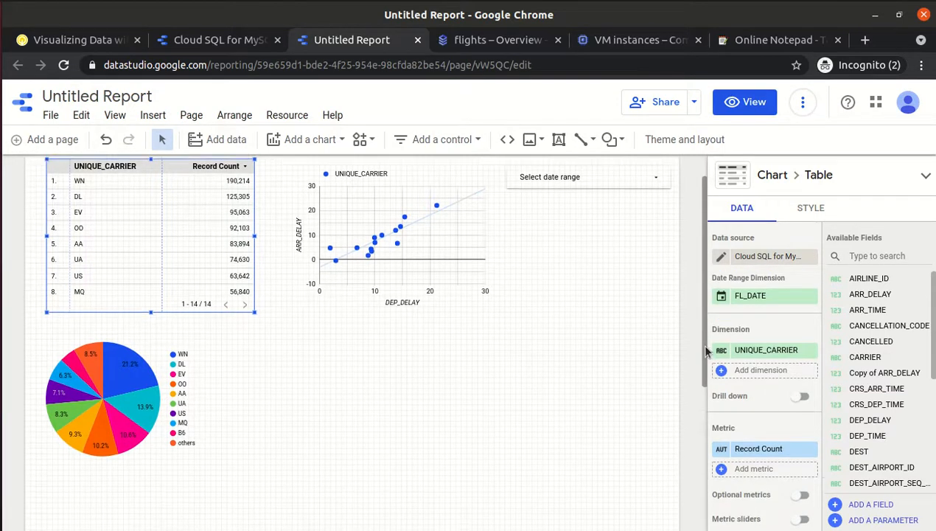
click(73, 392)
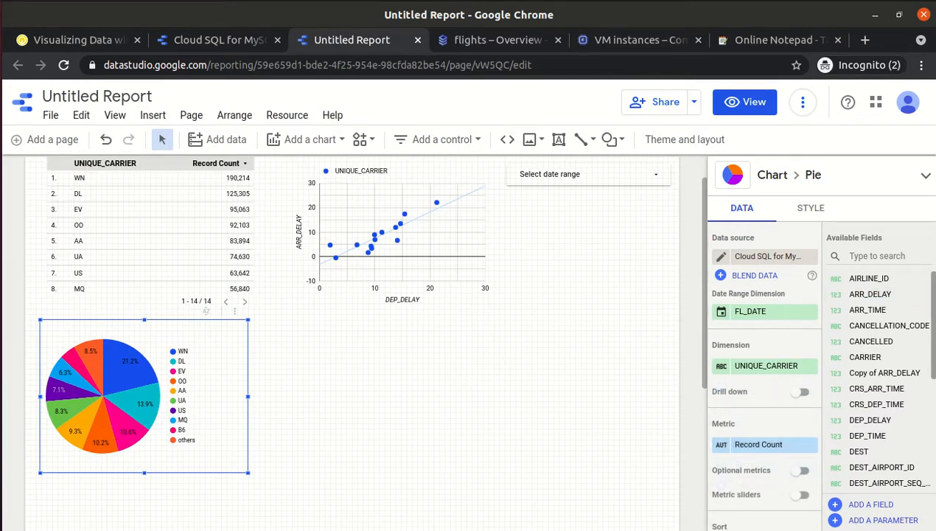
scroll(877, 379, down, 5)
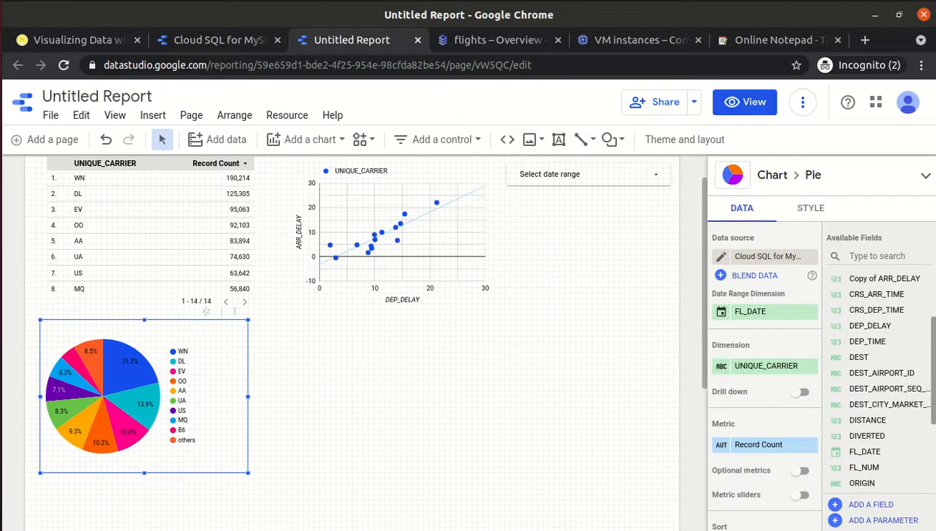
scroll(933, 374, down, 2)
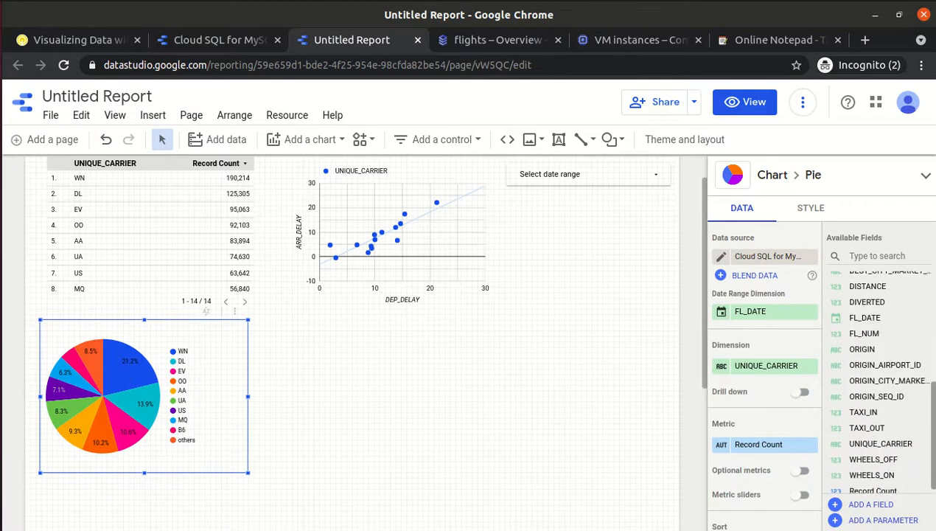
scroll(933, 375, up, 3)
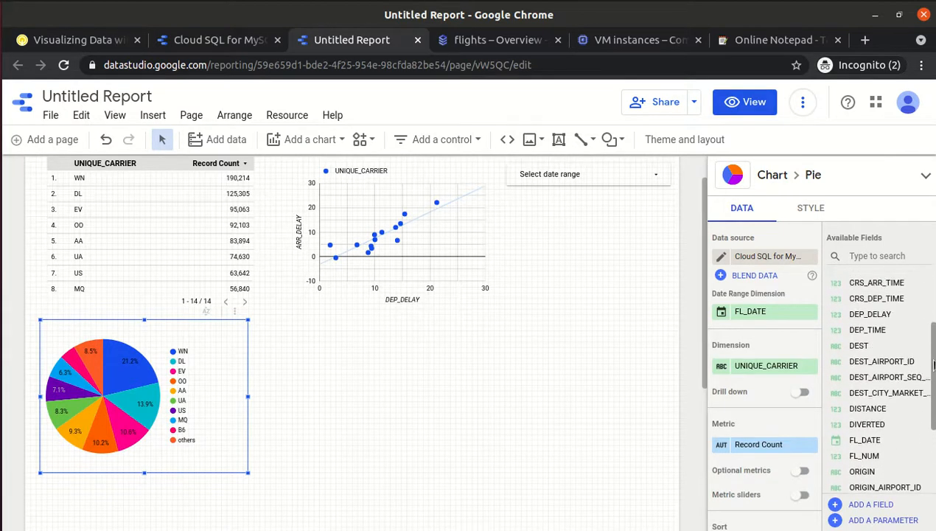
drag(933, 375, 933, 316)
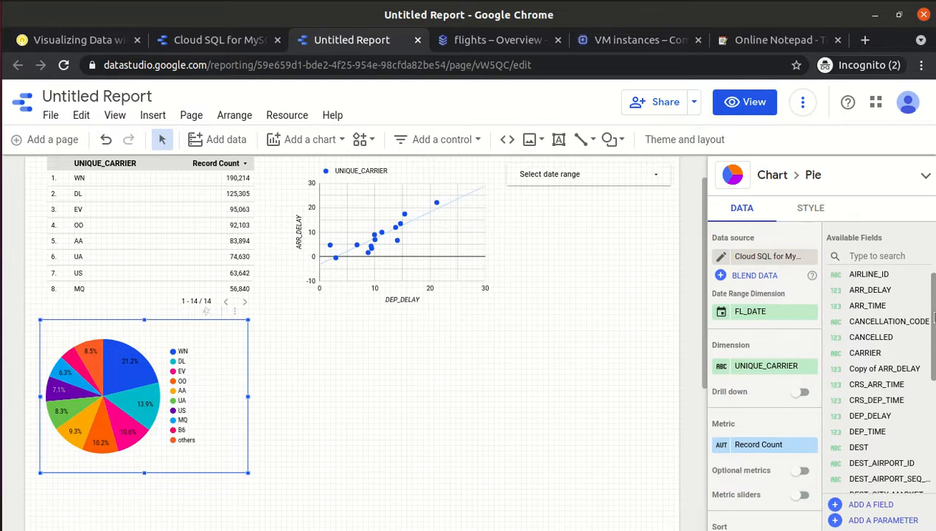
drag(933, 312, 933, 427)
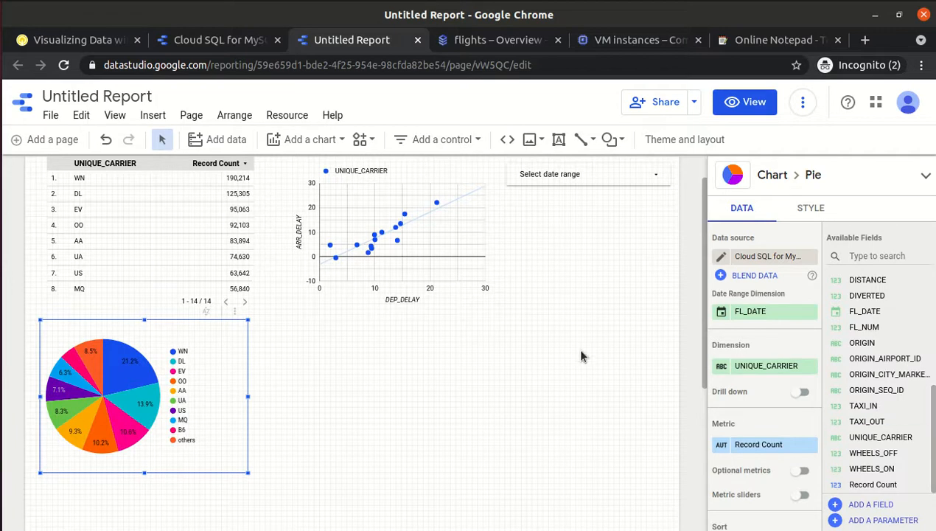
click(98, 47)
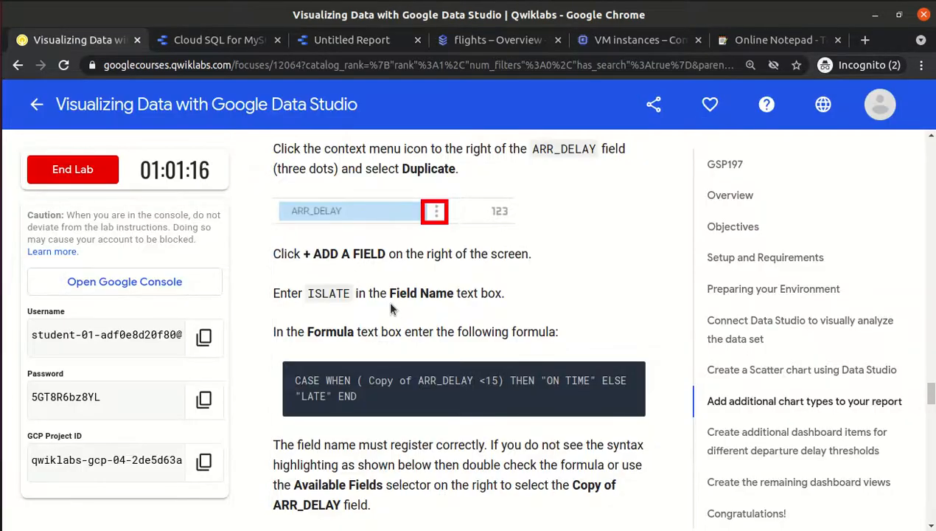
scroll(390, 310, down, 5)
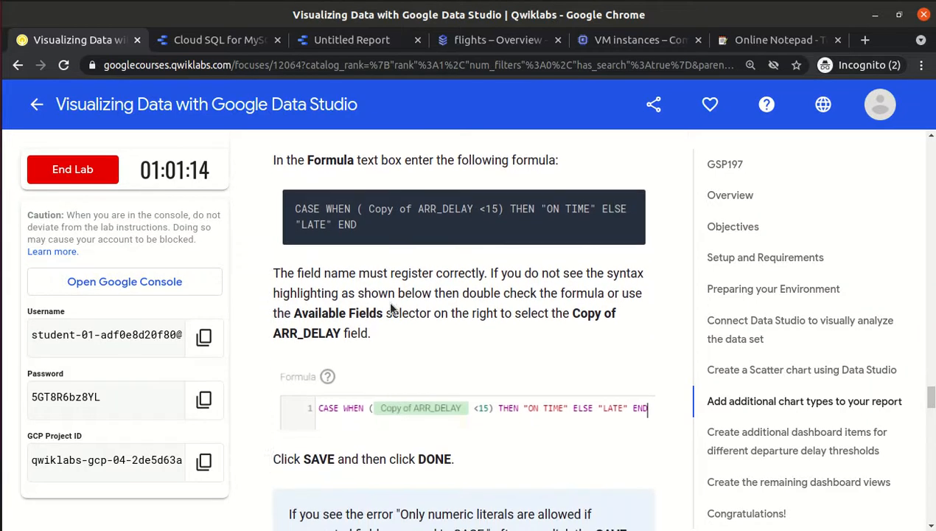
scroll(390, 310, down, 5)
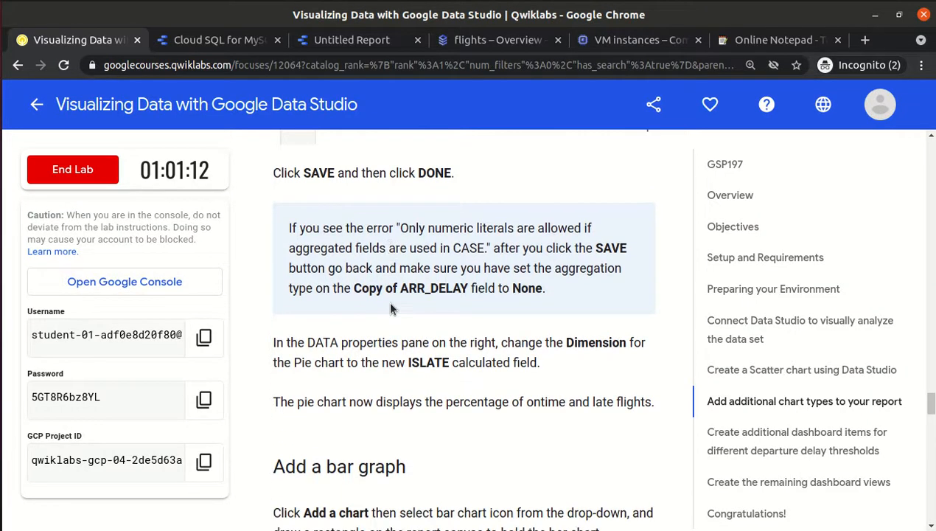
scroll(391, 310, down, 2)
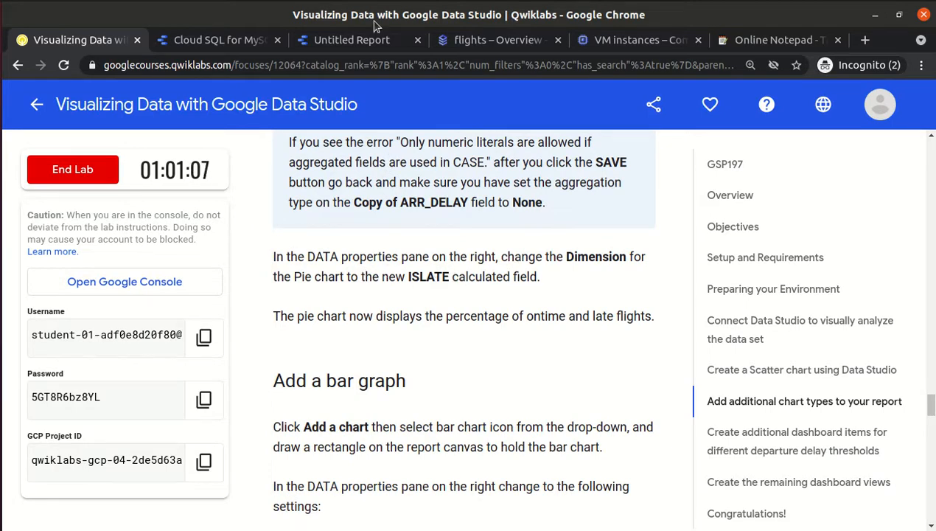
click(347, 44)
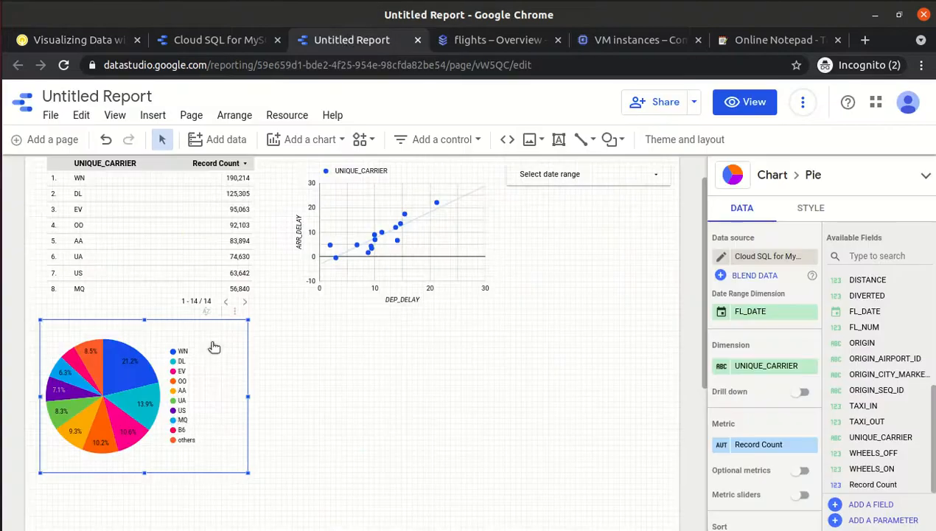
Open the flights data source's full field list and enlarge its editor.
click(745, 366)
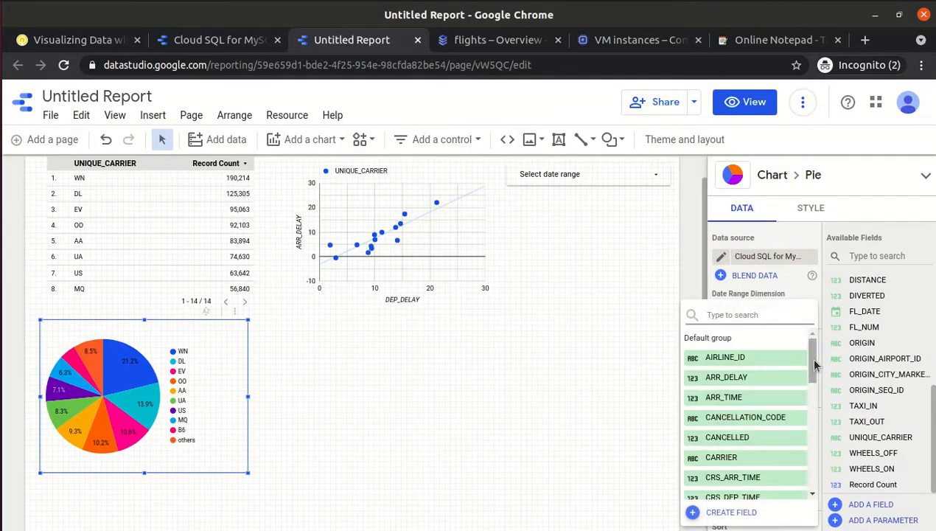
drag(816, 365, 811, 468)
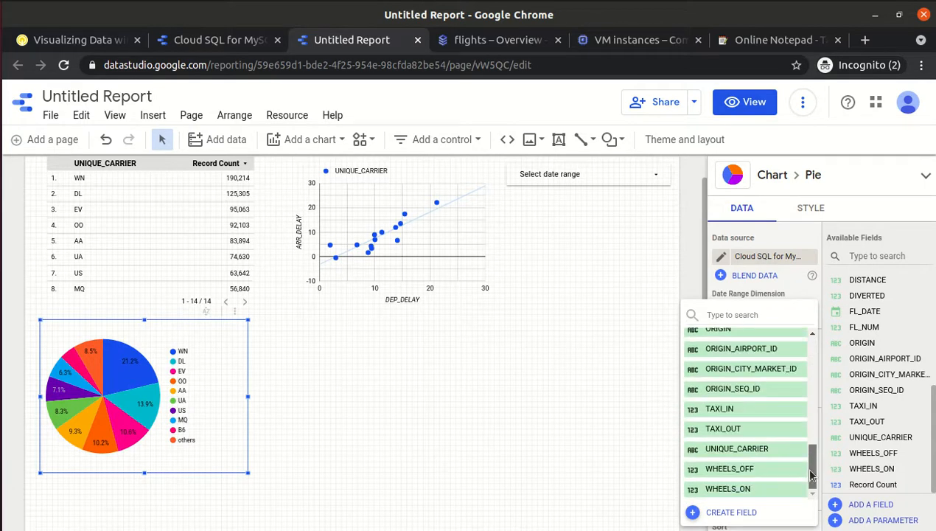
click(728, 513)
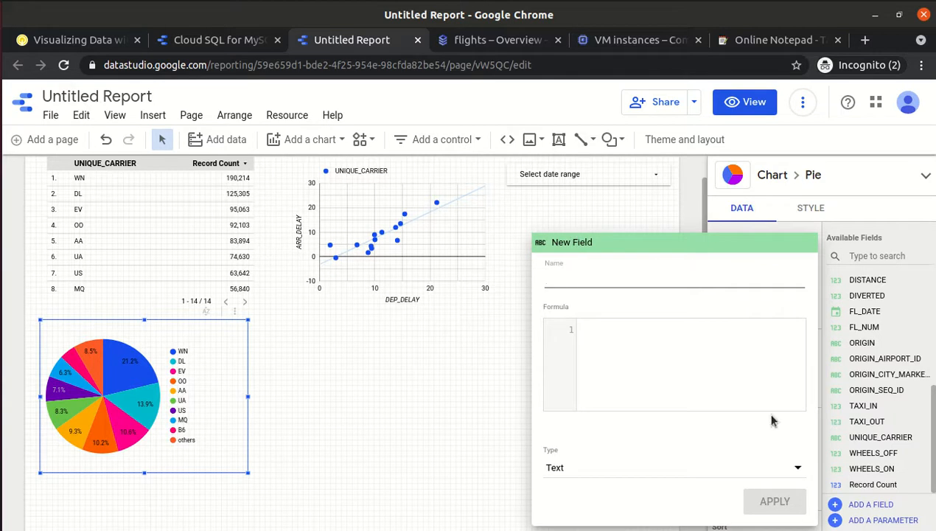
key(Escape)
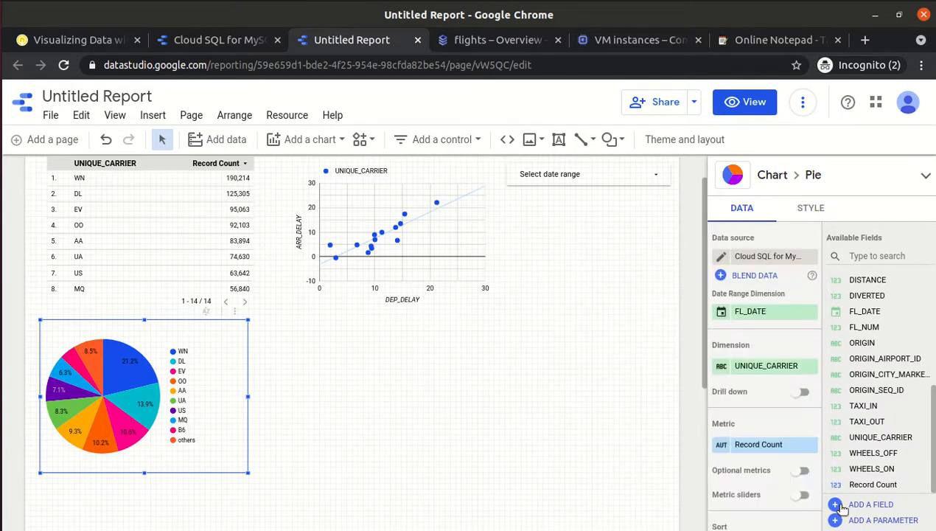
click(871, 505)
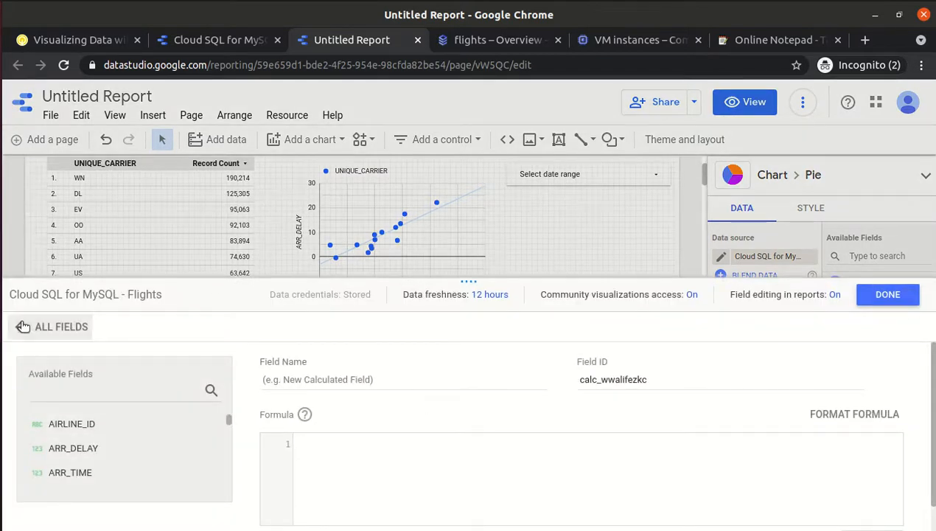
click(27, 325)
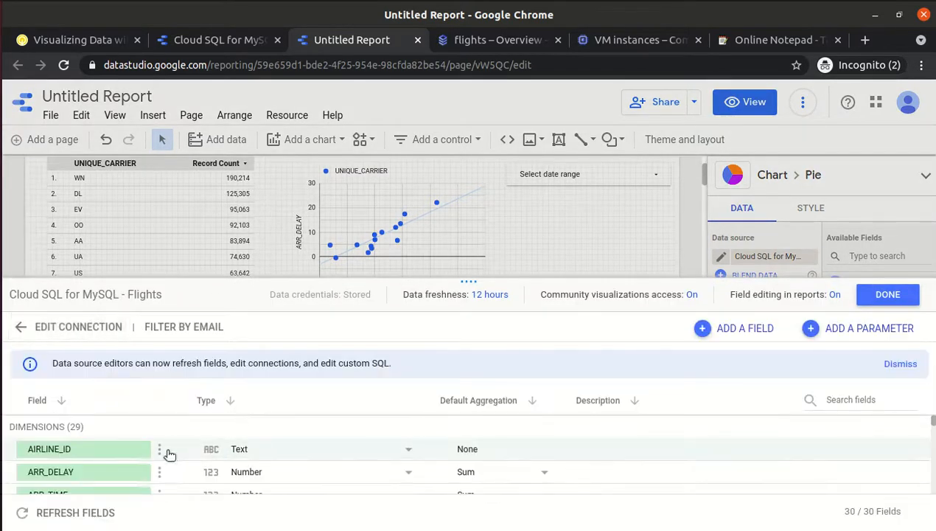
drag(465, 279, 457, 116)
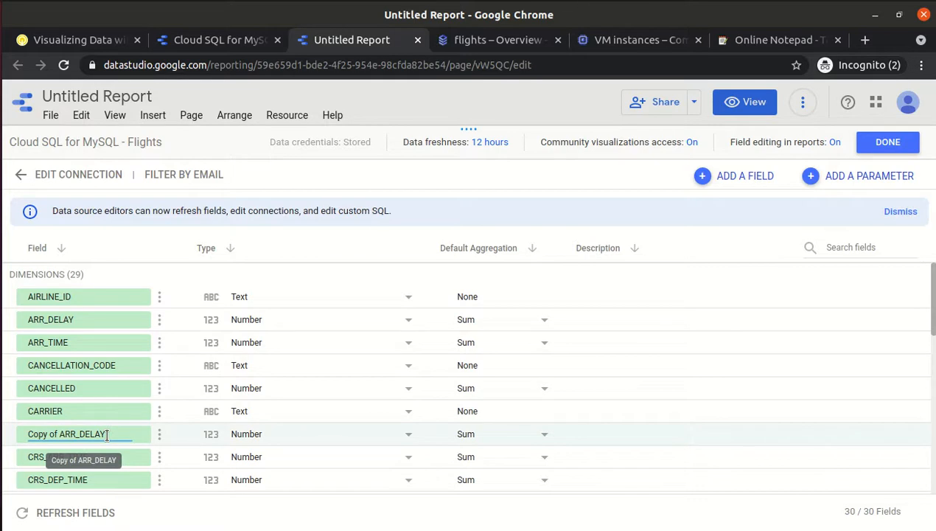
Create the ISLATE field with the pasted ON TIME / LATE formula and save it.
click(733, 179)
click(347, 230)
text(ISLATE)
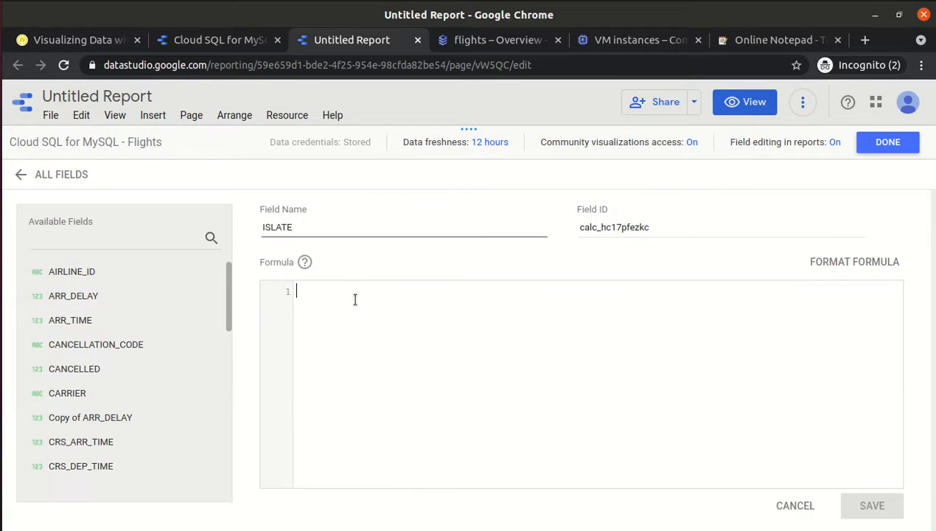
text(CASE WHEN (Copy of ARR_DELAY <15) THEN "ON TIME" ELSE "LATE" END)
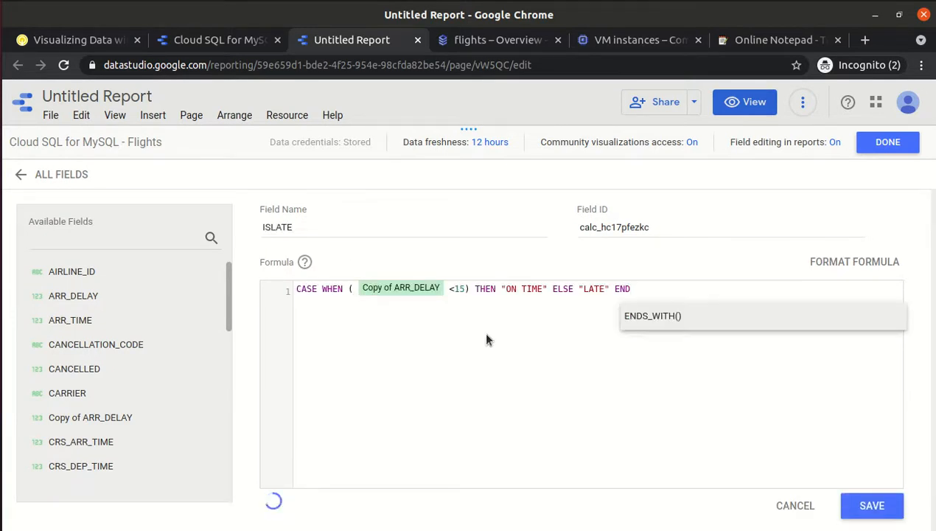
click(872, 505)
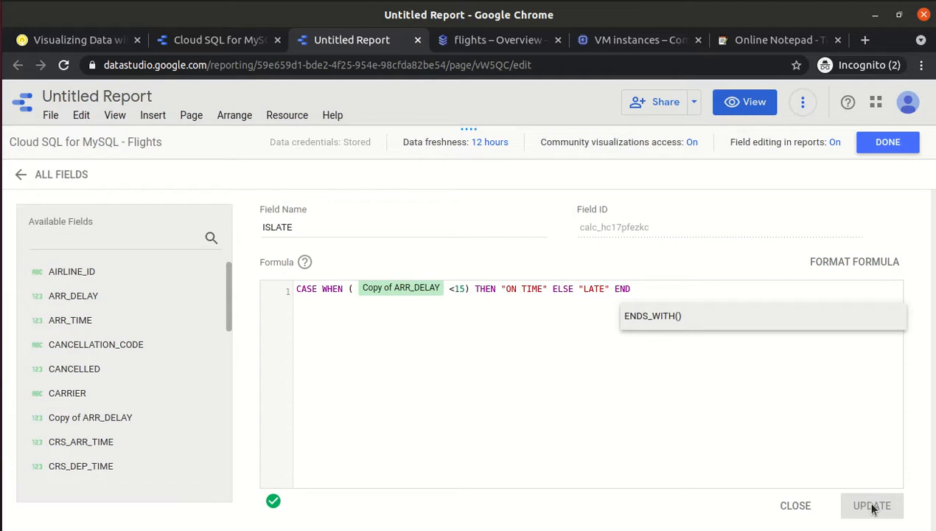
click(881, 143)
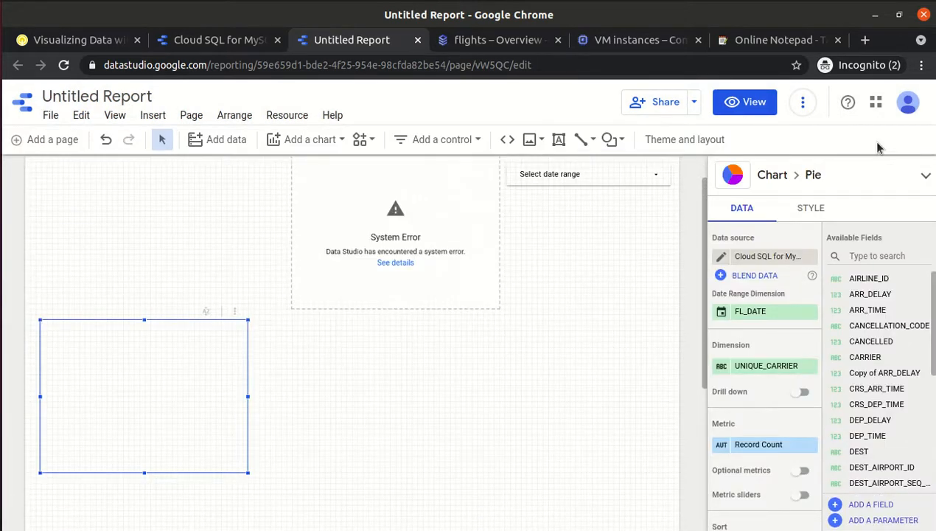
Set the pie chart's dimension to ISLATE, giving ON TIME 78.7% and LATE 21.3%.
click(747, 372)
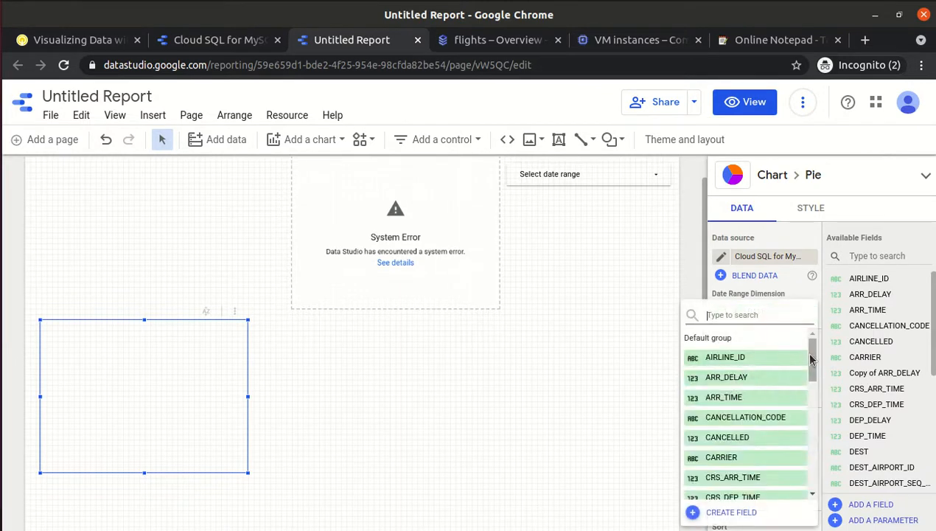
drag(811, 359, 810, 435)
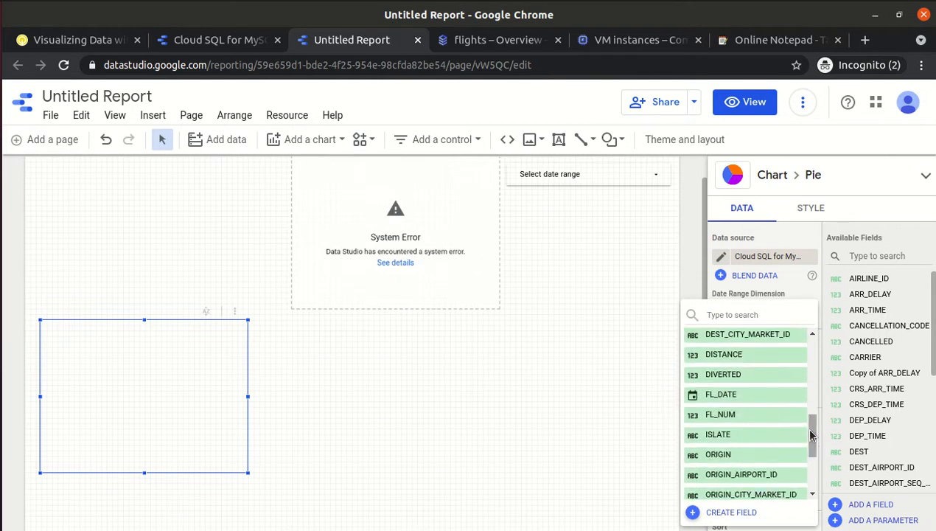
click(759, 435)
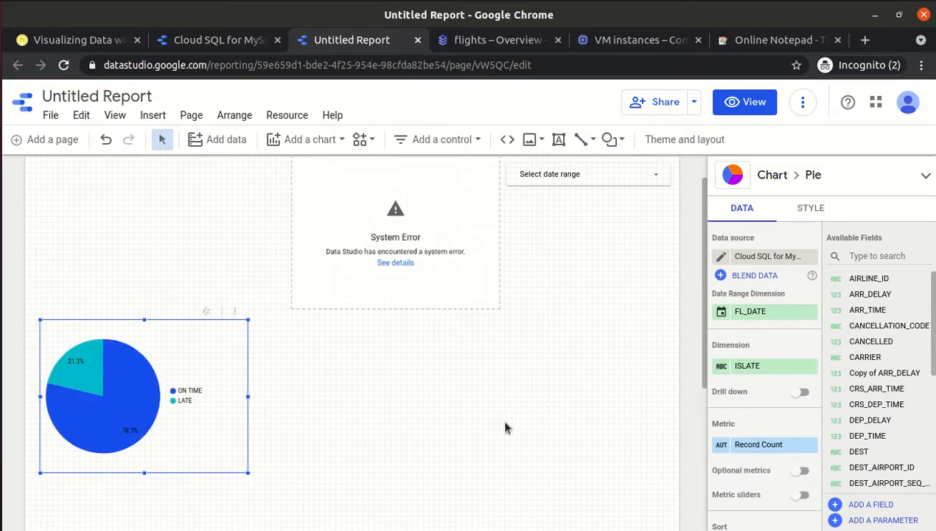
scroll(702, 252, up, 1)
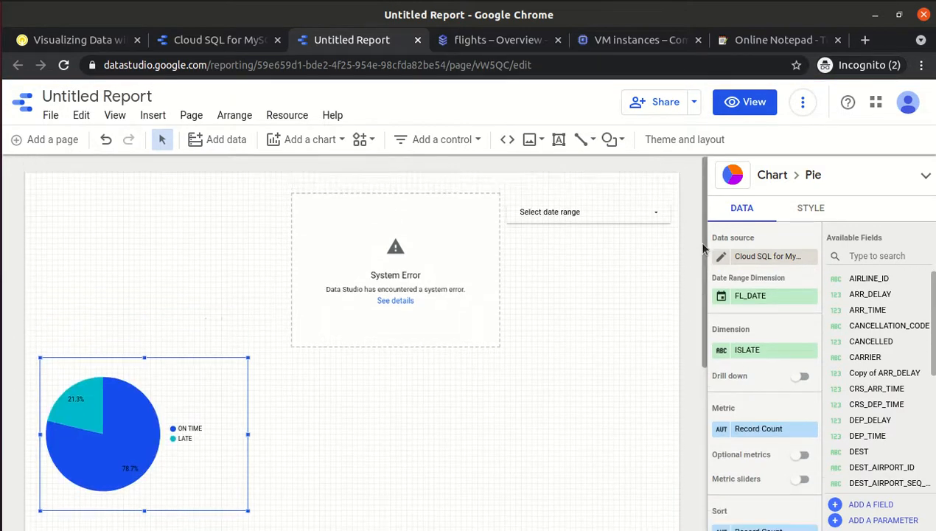
scroll(702, 260, down, 2)
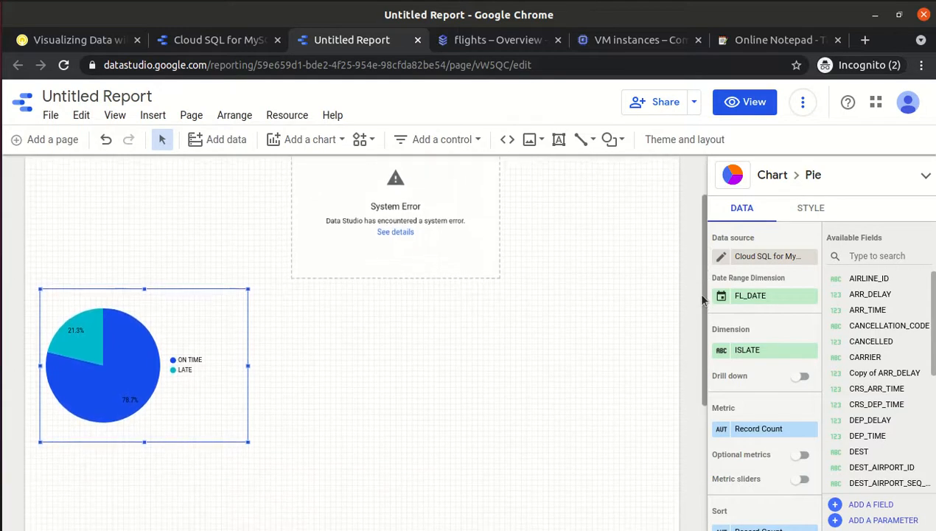
scroll(700, 260, up, 2)
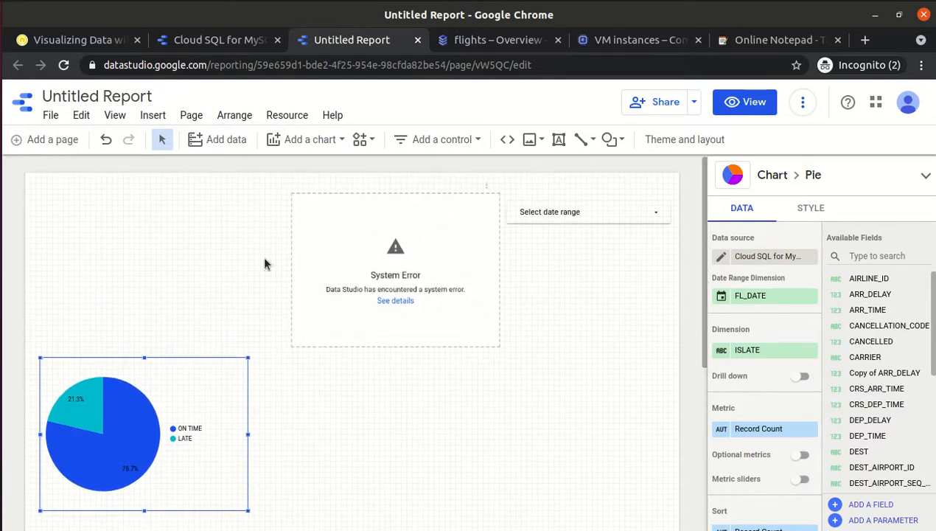
Select the empty table, the errored scatter chart and the ON TIME / LATE pie chart in turn.
click(123, 242)
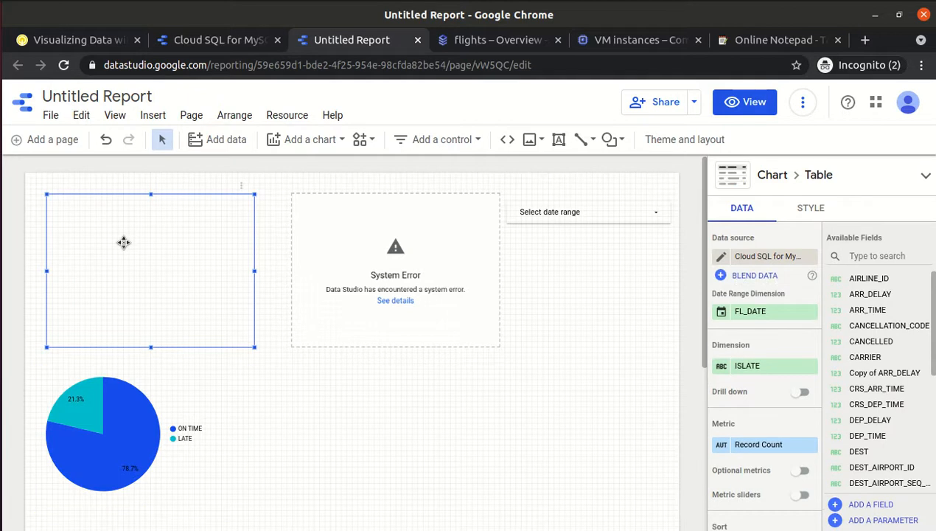
click(343, 242)
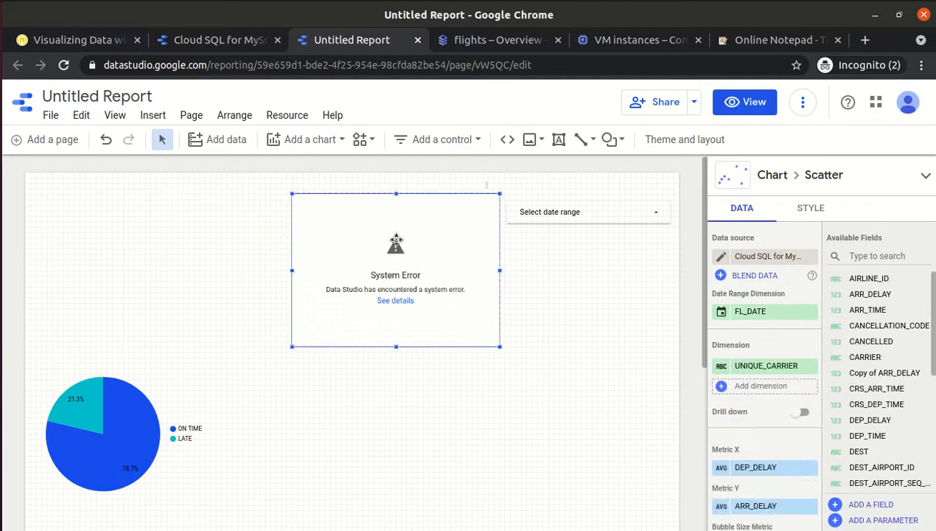
click(84, 256)
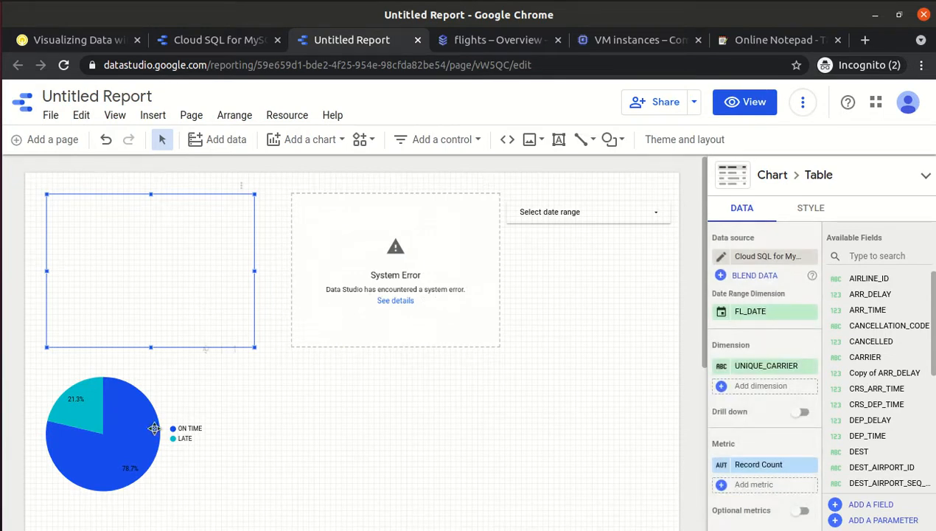
click(130, 433)
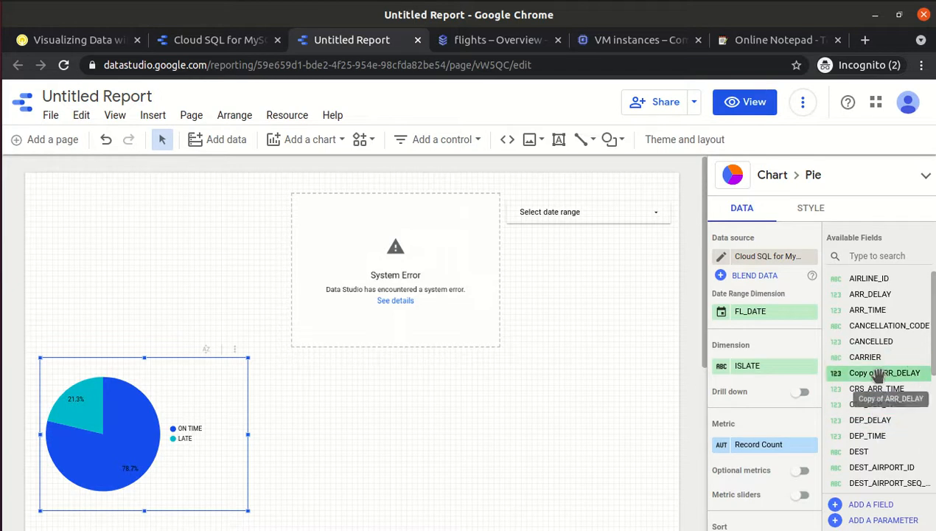
scroll(877, 380, down, 3)
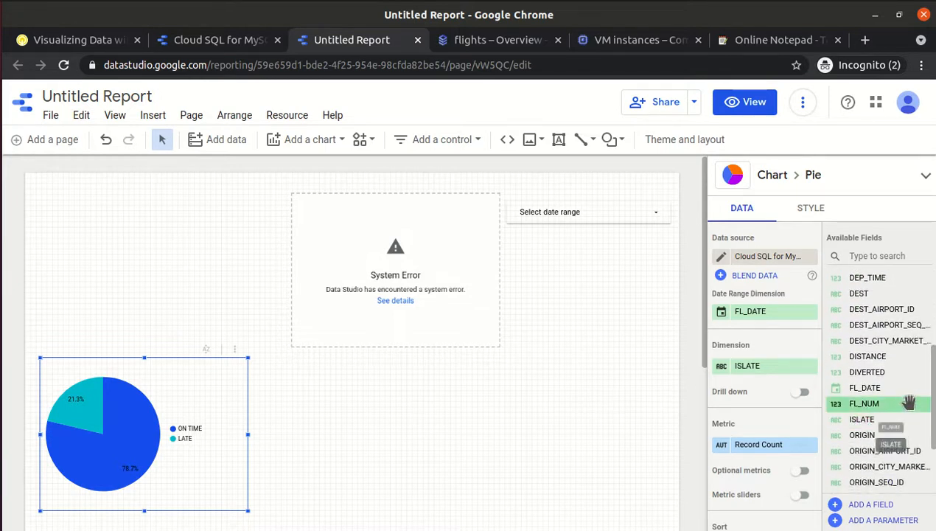
scroll(878, 380, up, 3)
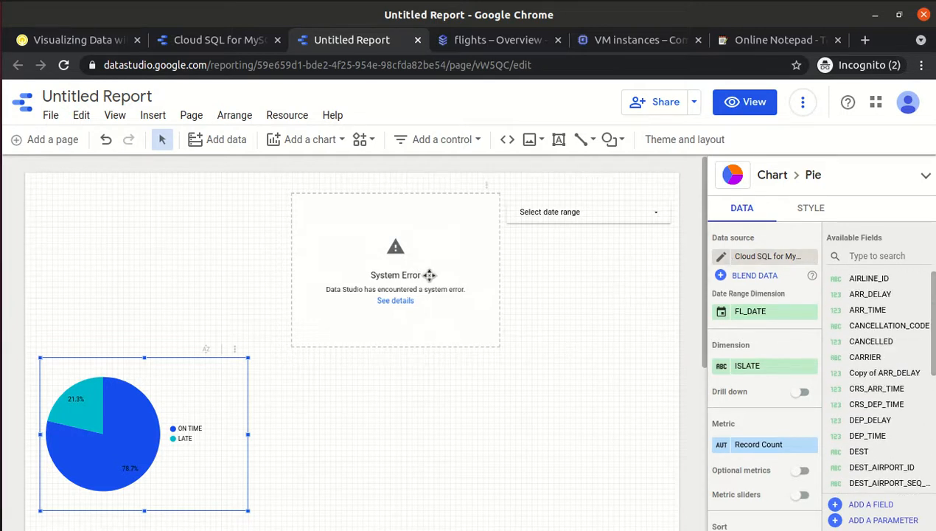
Check the scatter chart's data source without changing it, then preview the report in view mode.
click(313, 255)
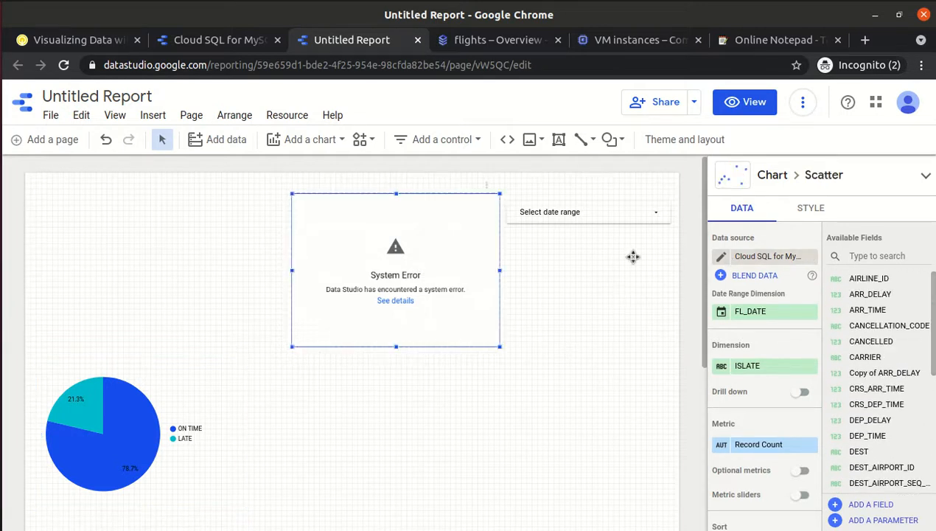
click(755, 257)
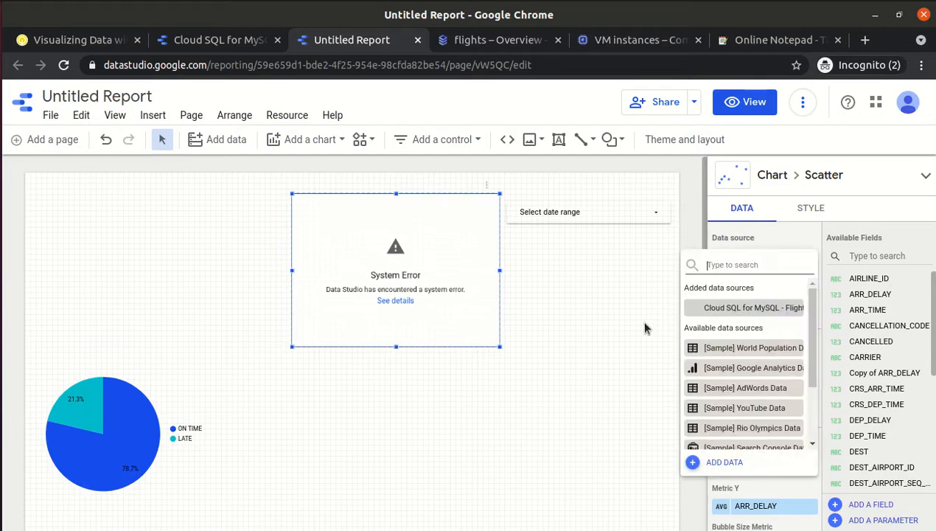
click(623, 347)
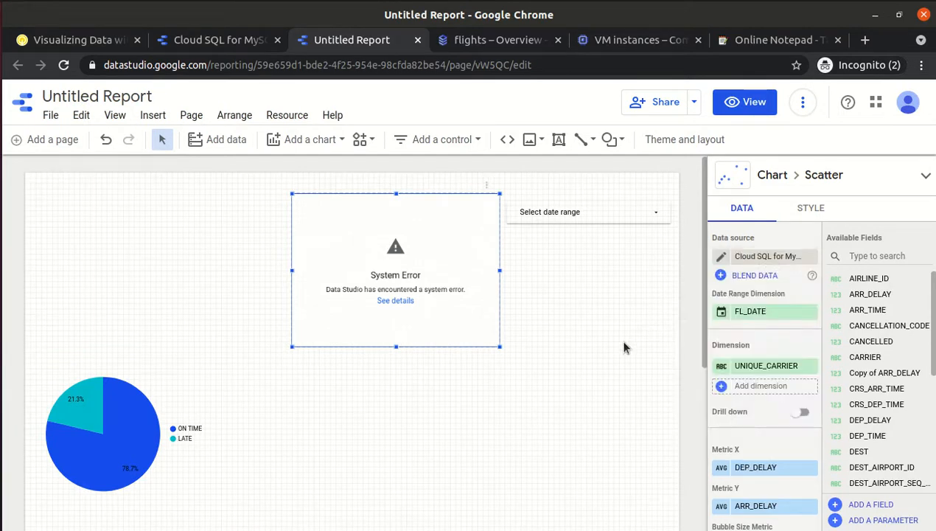
click(202, 248)
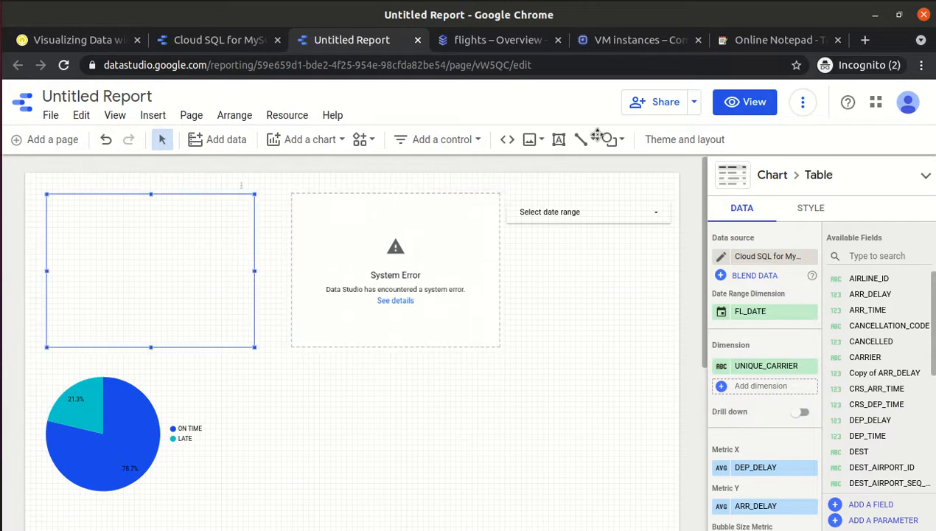
click(752, 107)
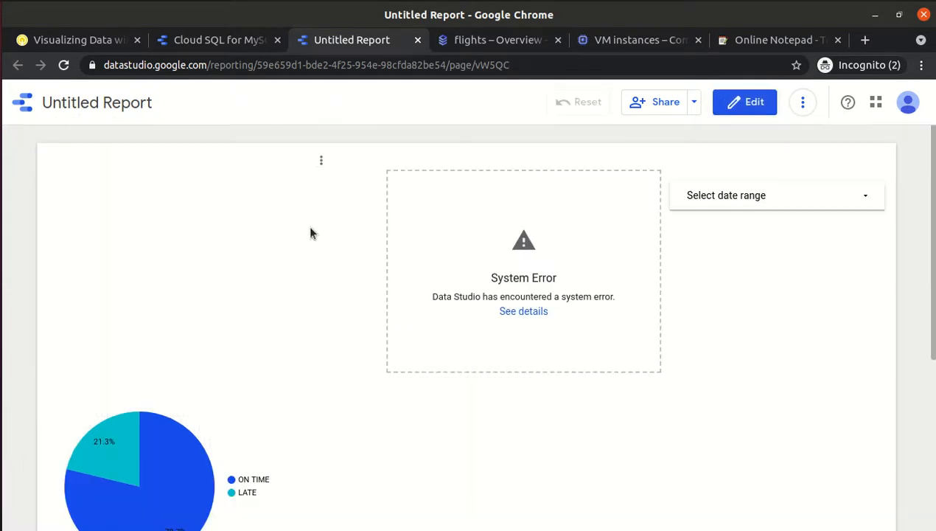
Review and dismiss the scatter chart's system error details, then return the report to edit mode.
click(525, 311)
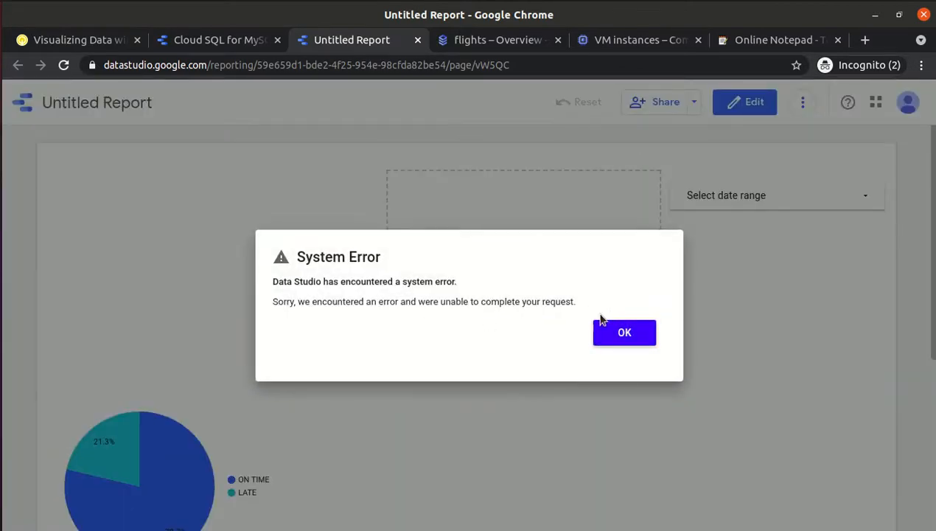
click(639, 335)
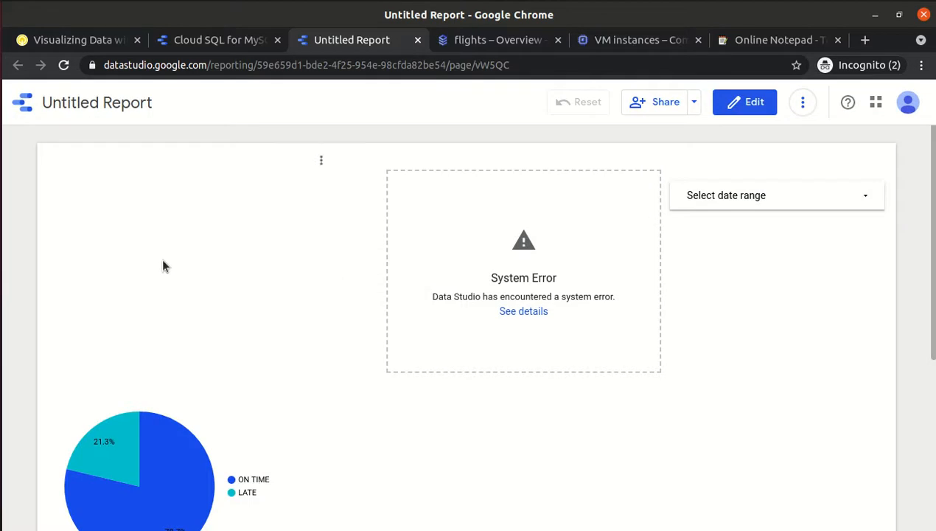
click(742, 110)
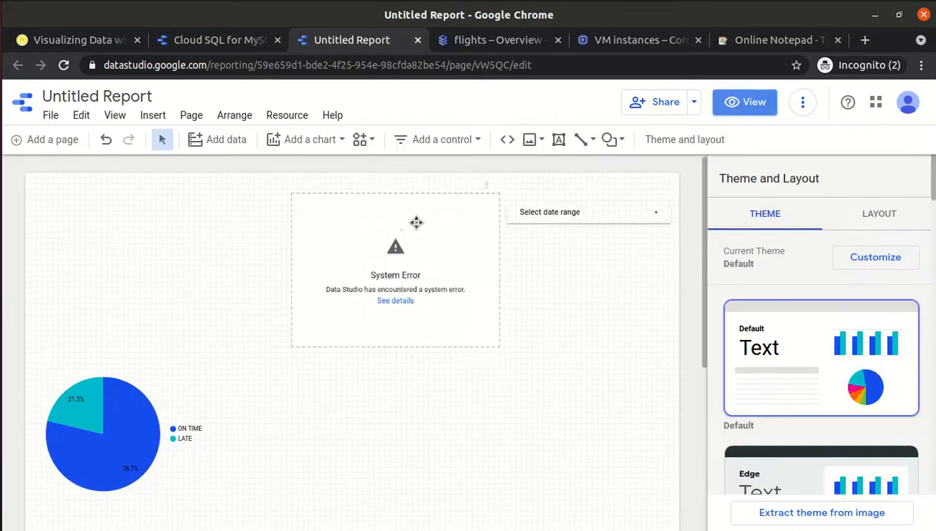
click(144, 248)
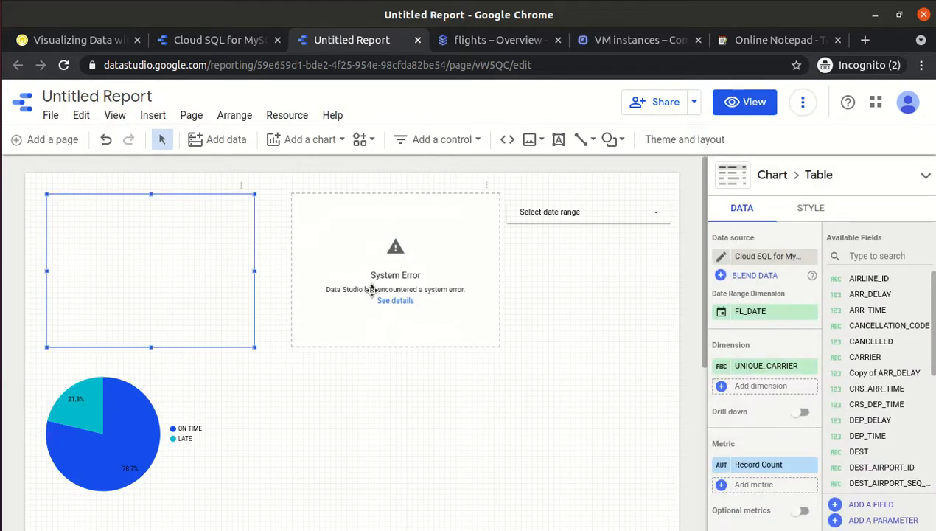
click(74, 40)
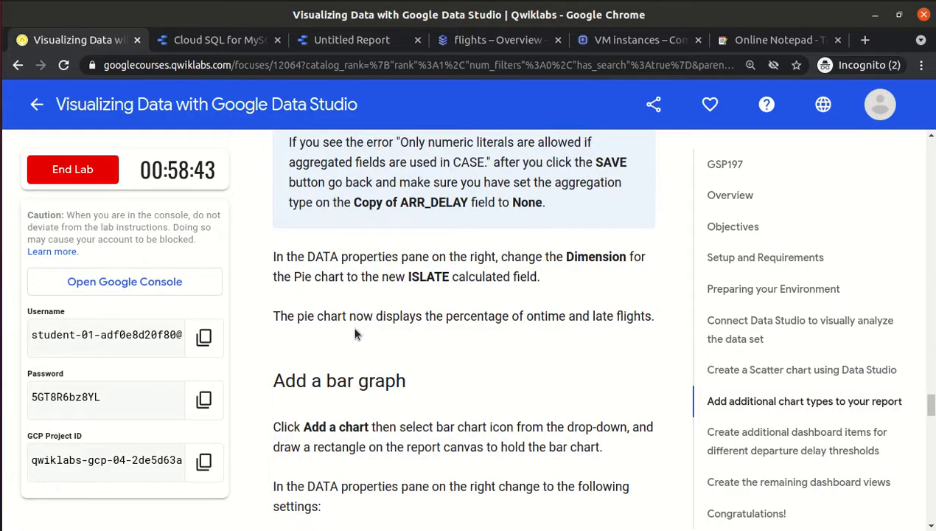
Read the lab notes on the pie chart result and CASE aggregation error, through the bar graph settings.
drag(322, 315, 645, 315)
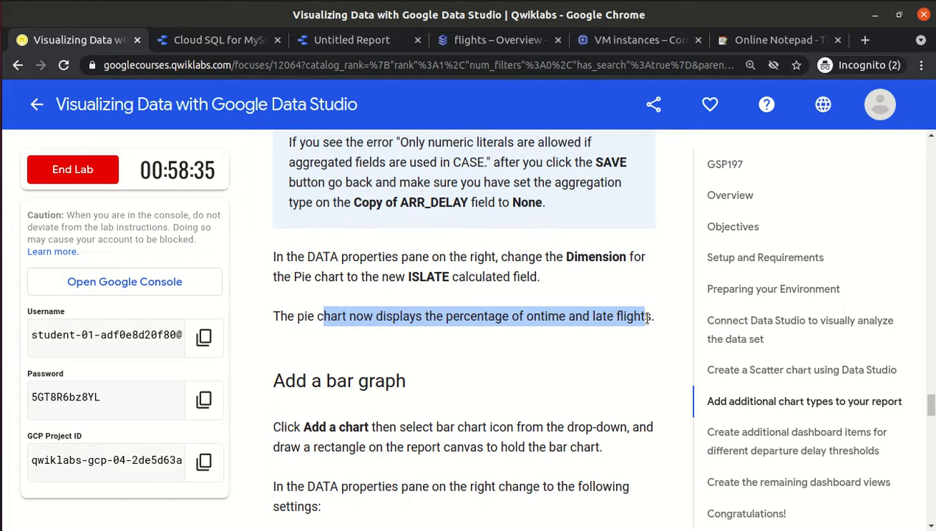
scroll(647, 318, up, 2)
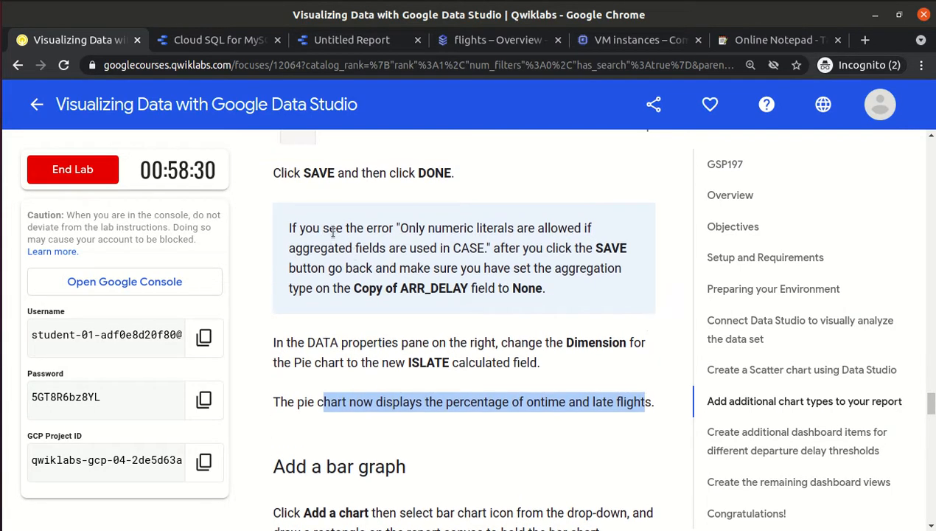
drag(401, 228, 539, 289)
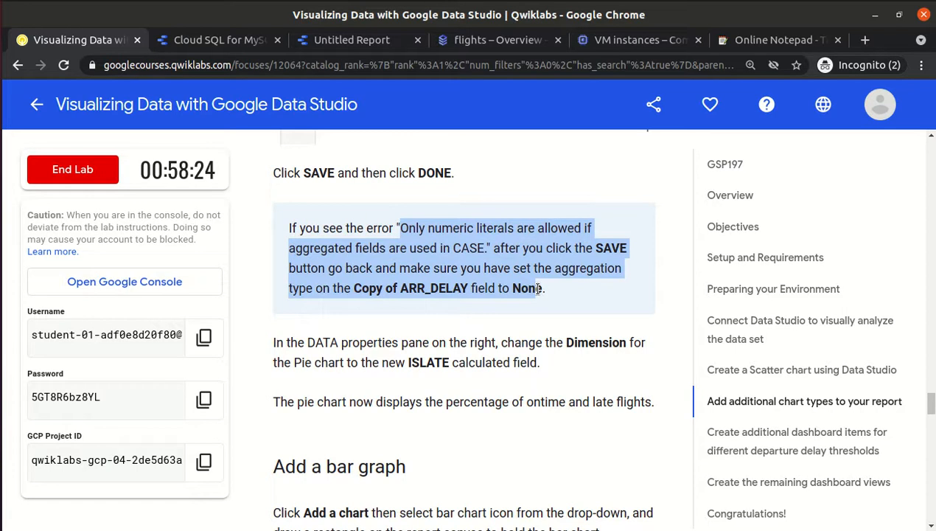
scroll(539, 288, up, 4)
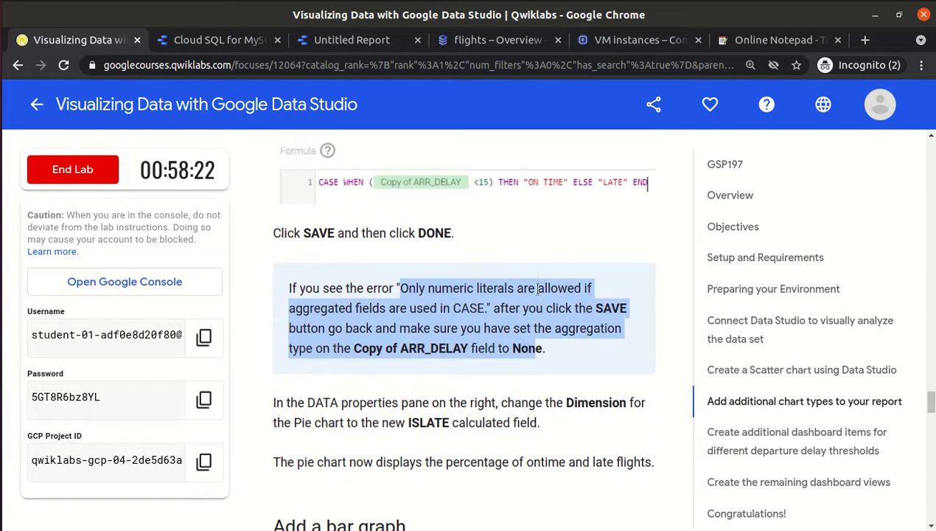
scroll(537, 288, up, 6)
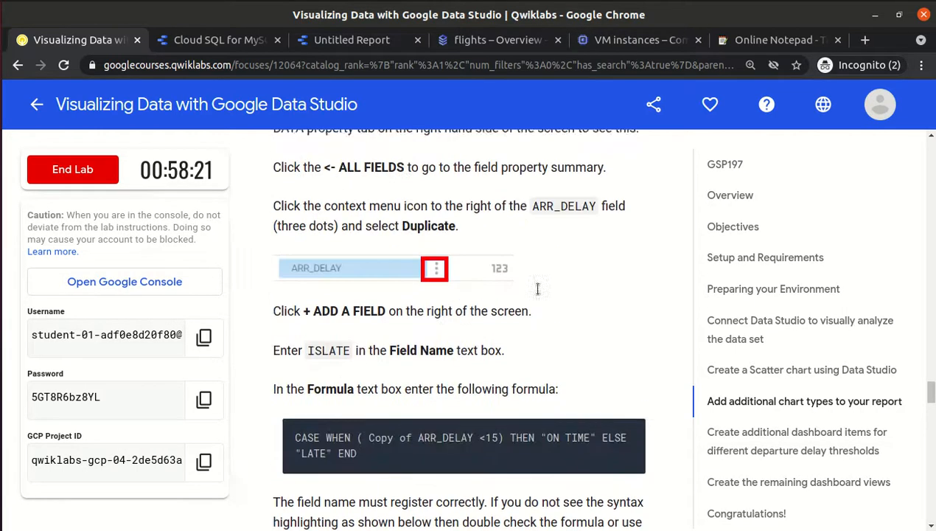
scroll(537, 291, down, 10)
scroll(538, 289, down, 3)
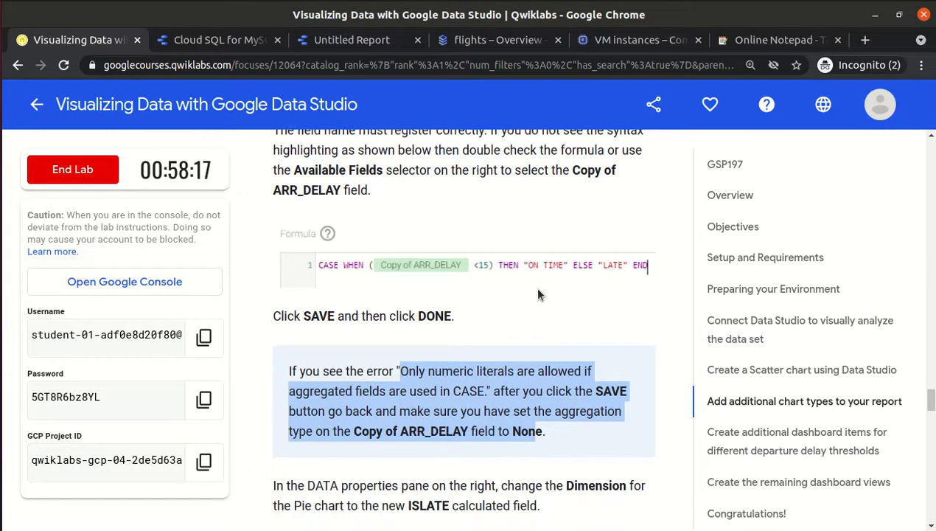
scroll(537, 292, down, 2)
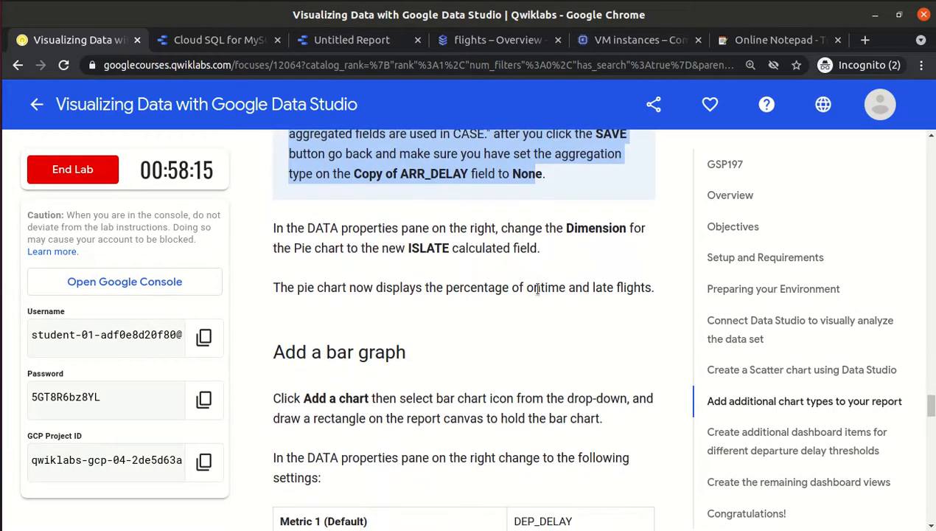
scroll(537, 295, down, 2)
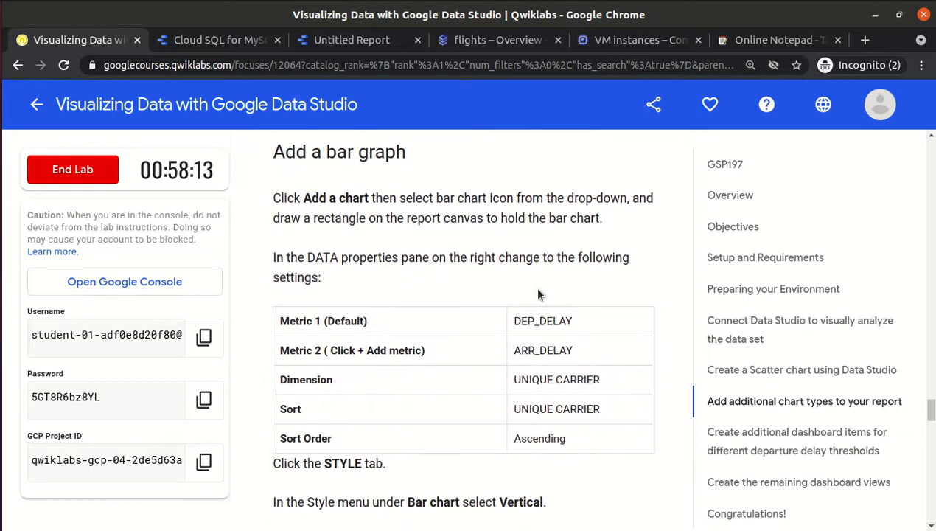
scroll(537, 289, up, 1)
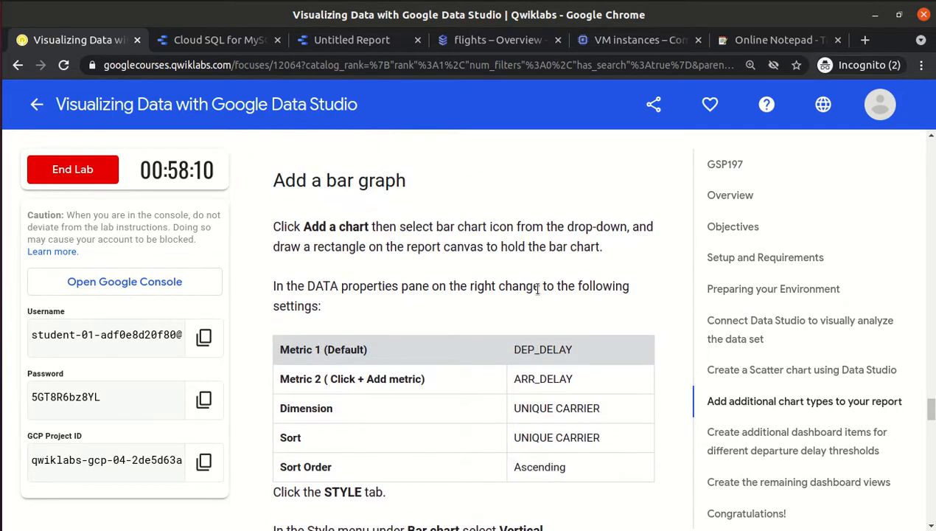
click(377, 42)
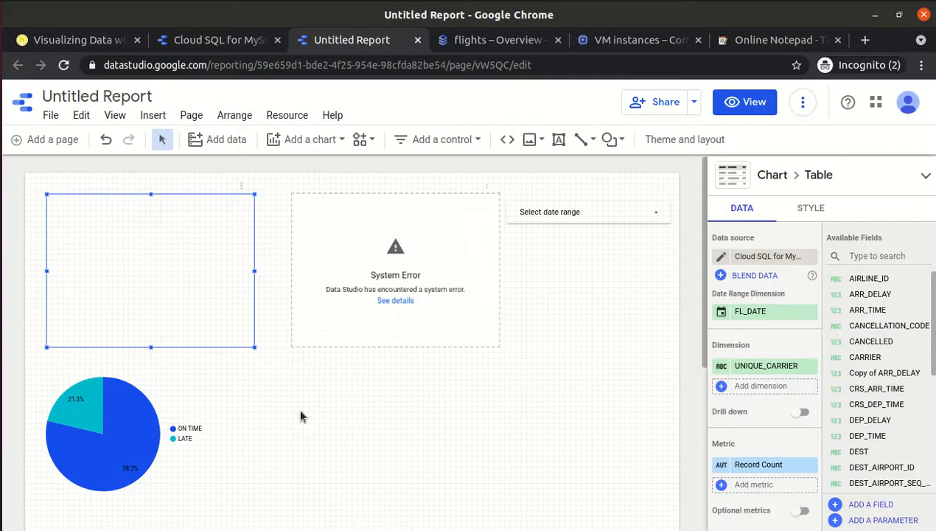
Select the empty table and every chart sharing its data source from the right-click menu.
click(128, 307)
right_click(128, 307)
mouse_move(209, 100)
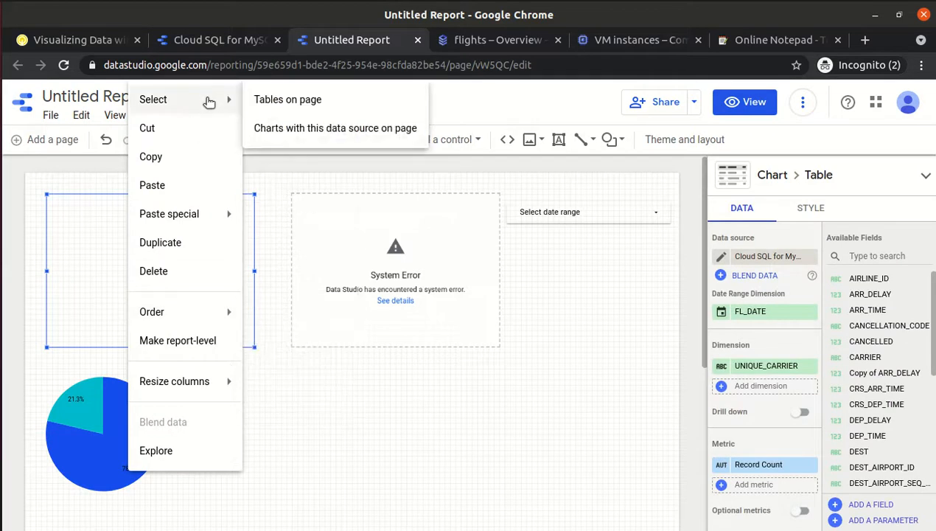
click(282, 129)
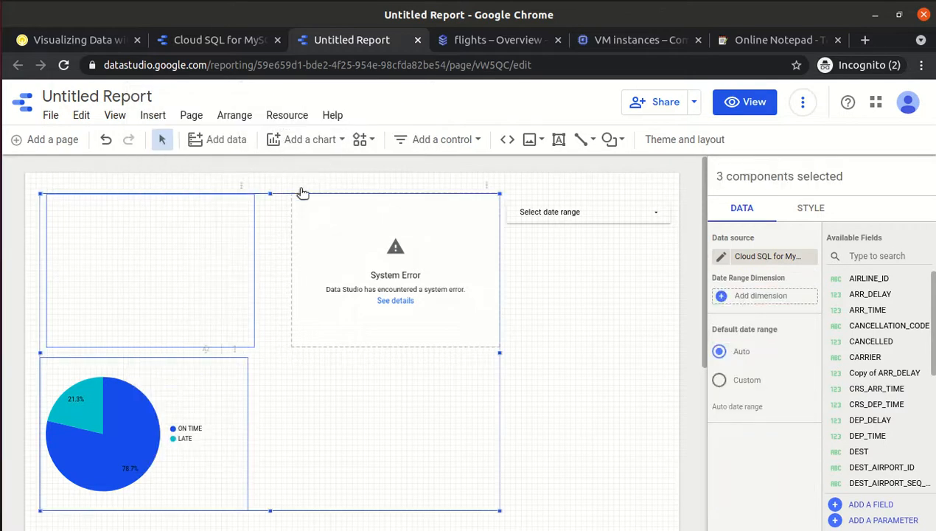
right_click(163, 305)
mouse_move(255, 125)
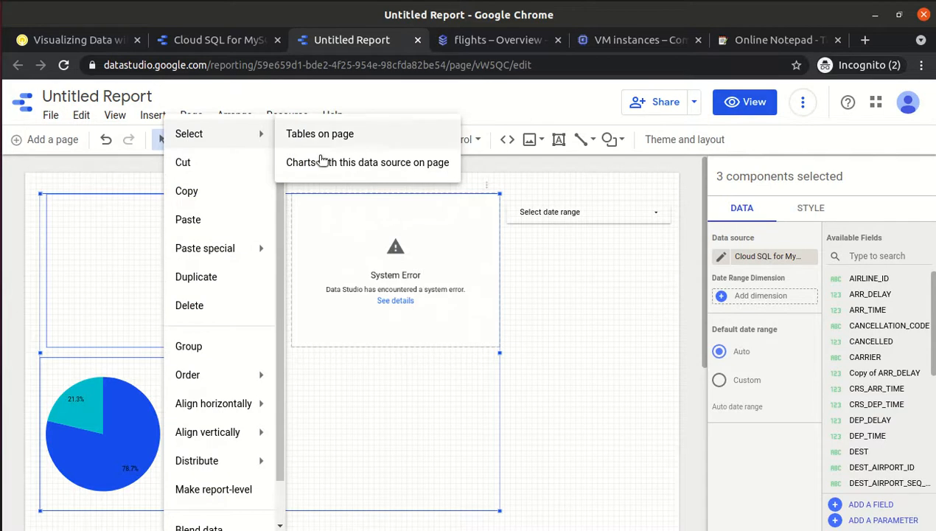
click(330, 171)
Keep the table on the Cloud SQL for MySQL - Flights data source and recheck the scatter chart.
click(580, 338)
click(160, 442)
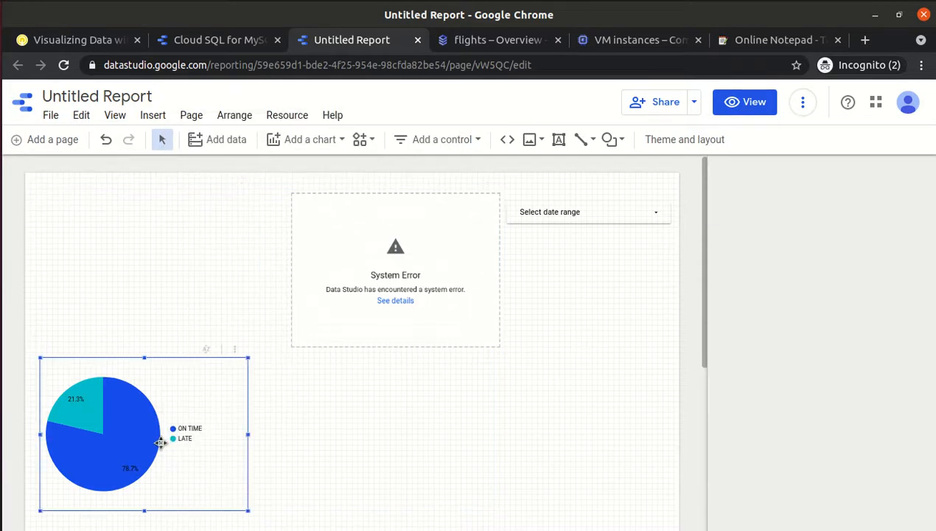
click(346, 280)
click(105, 281)
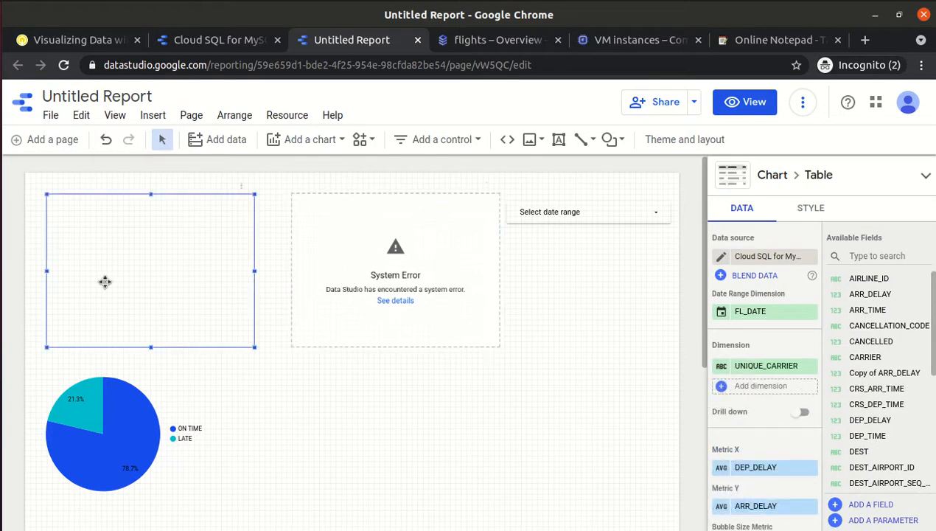
click(748, 258)
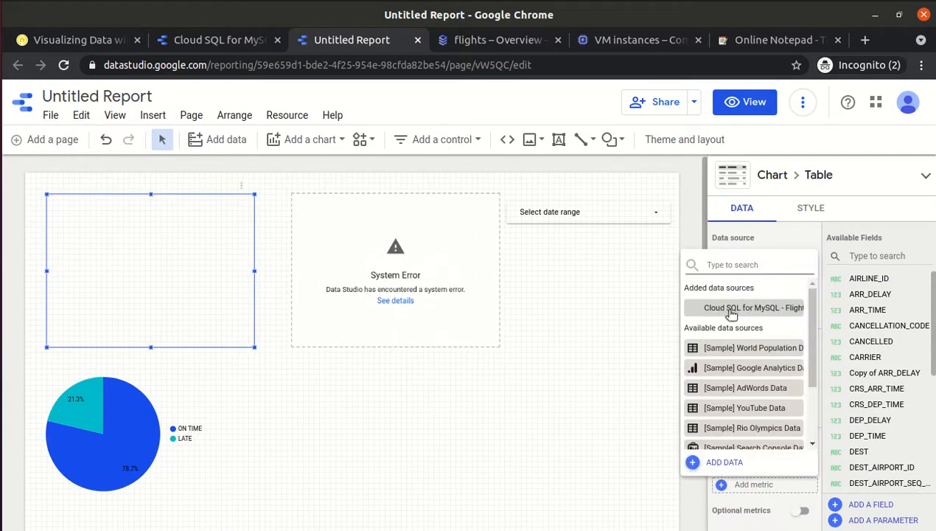
click(731, 311)
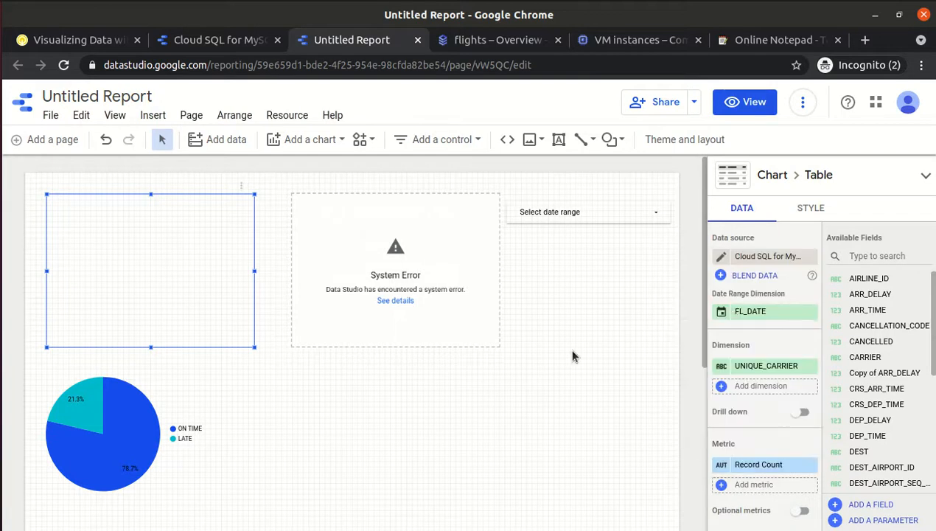
click(354, 276)
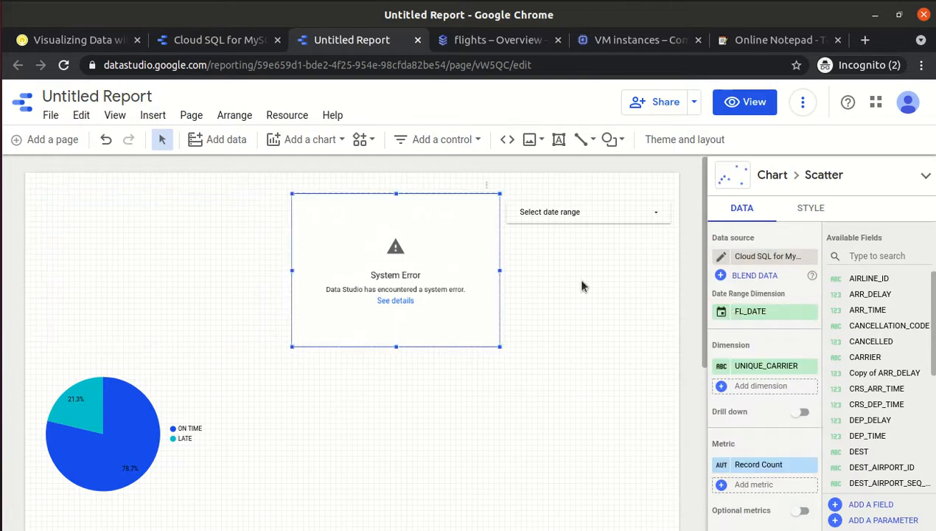
click(457, 450)
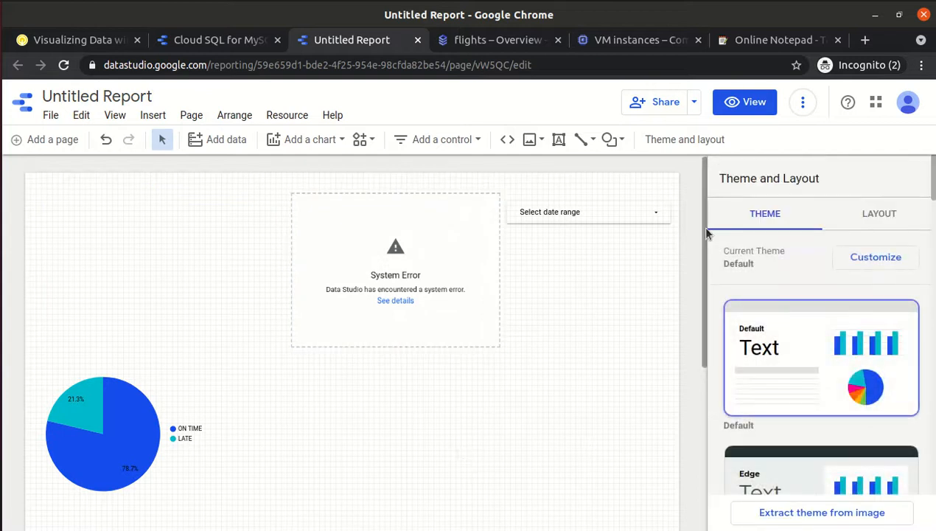
click(423, 246)
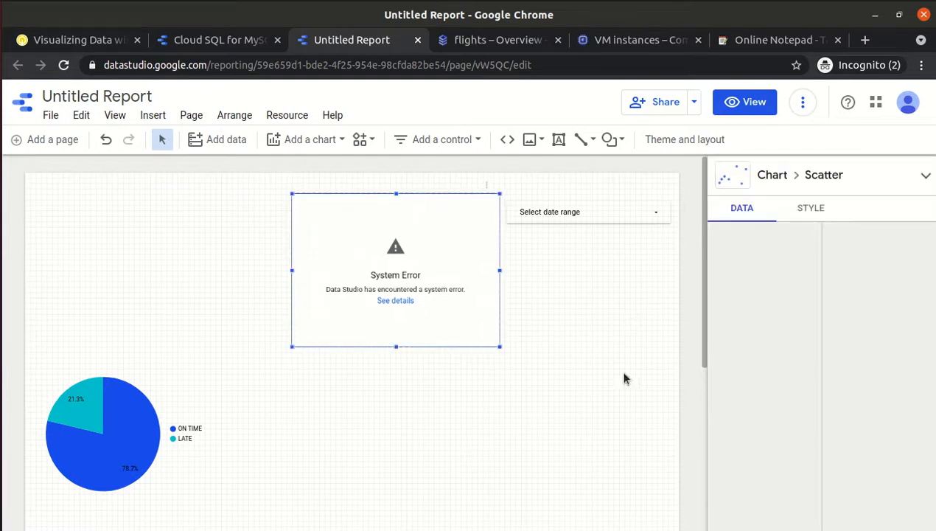
click(178, 270)
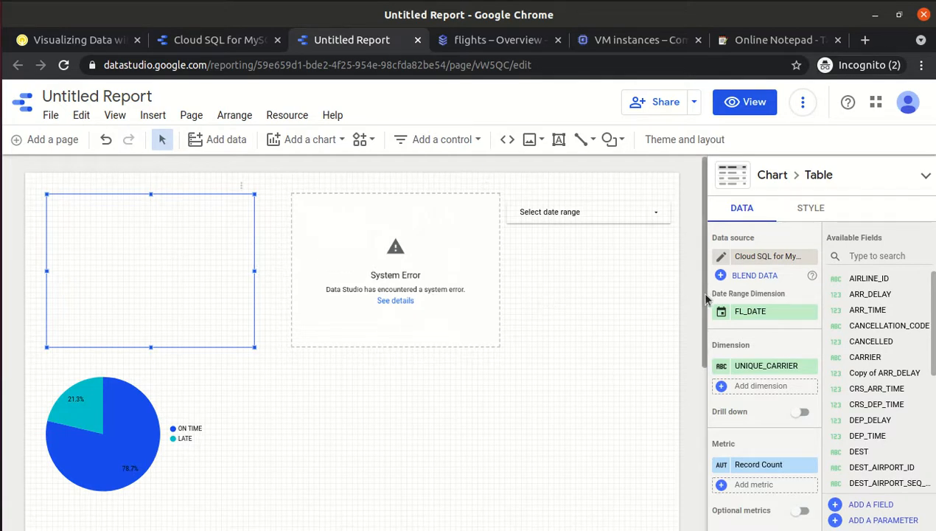
Refresh the report's data so the carrier table (WN 190,214) and scatter chart render.
click(803, 104)
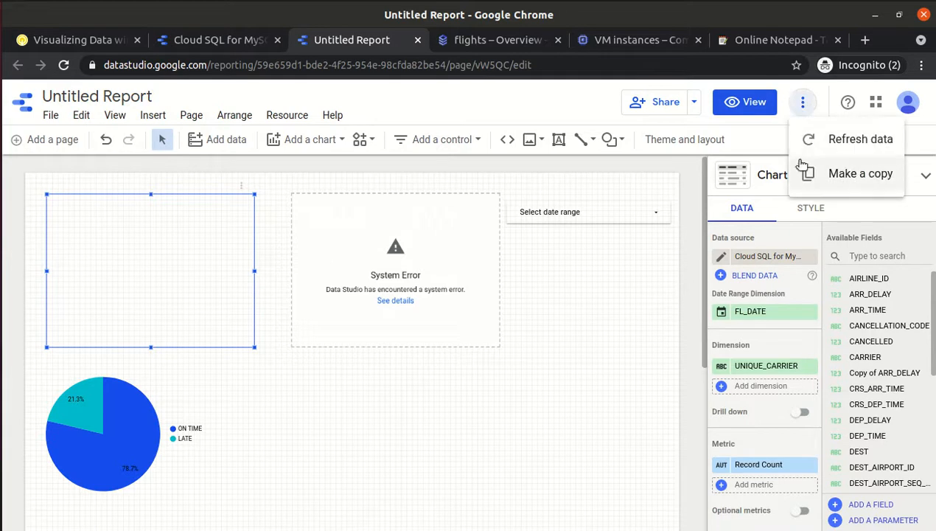
click(816, 150)
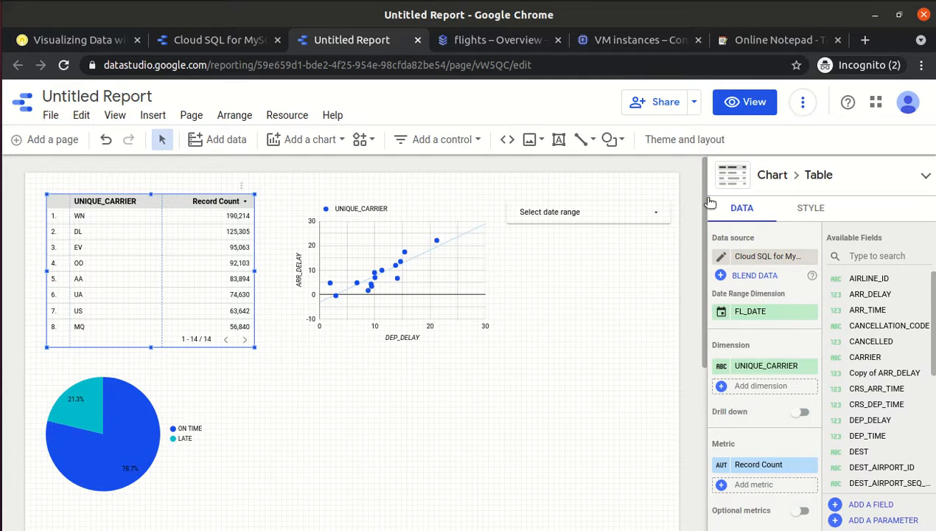
mouse_move(705, 214)
mouse_down()
mouse_move(705, 280)
mouse_move(704, 208)
mouse_up()
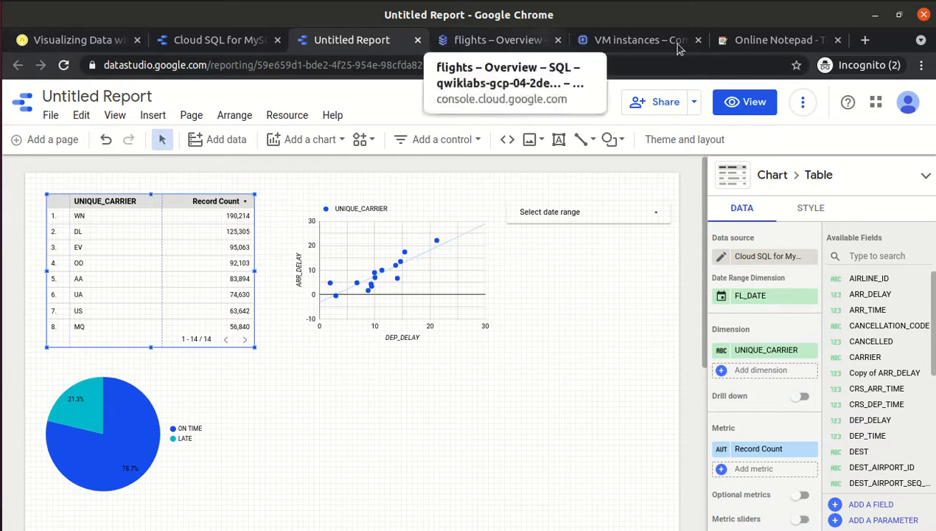
click(803, 101)
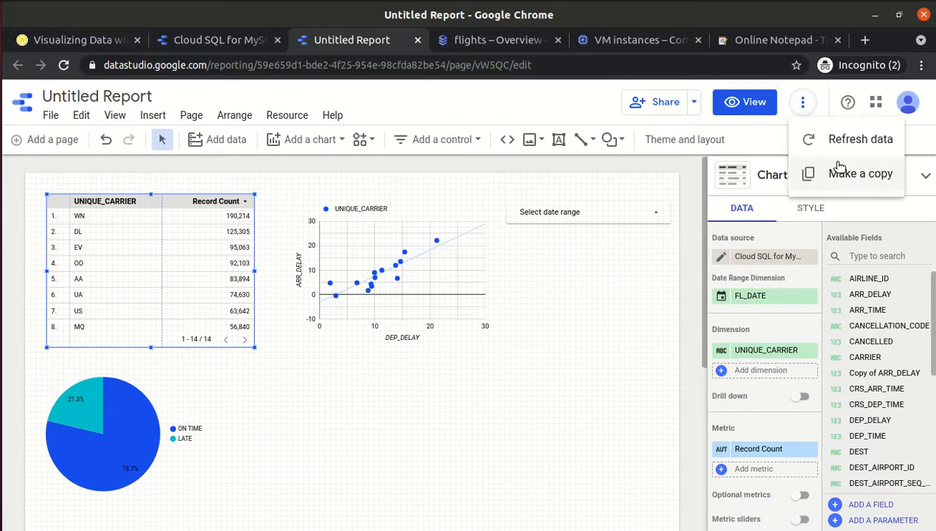
click(495, 457)
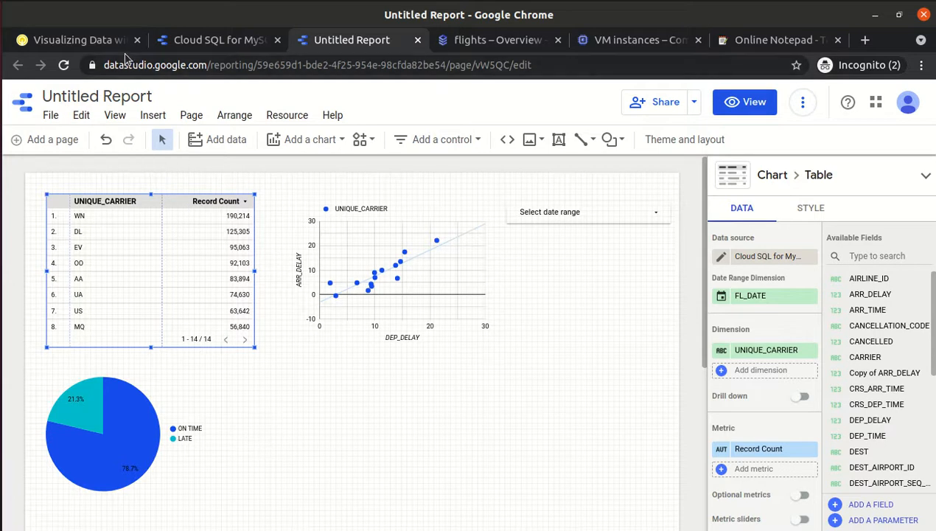
Add a horizontal bar chart below the scatter plot, checking the lab's bar chart step.
click(318, 143)
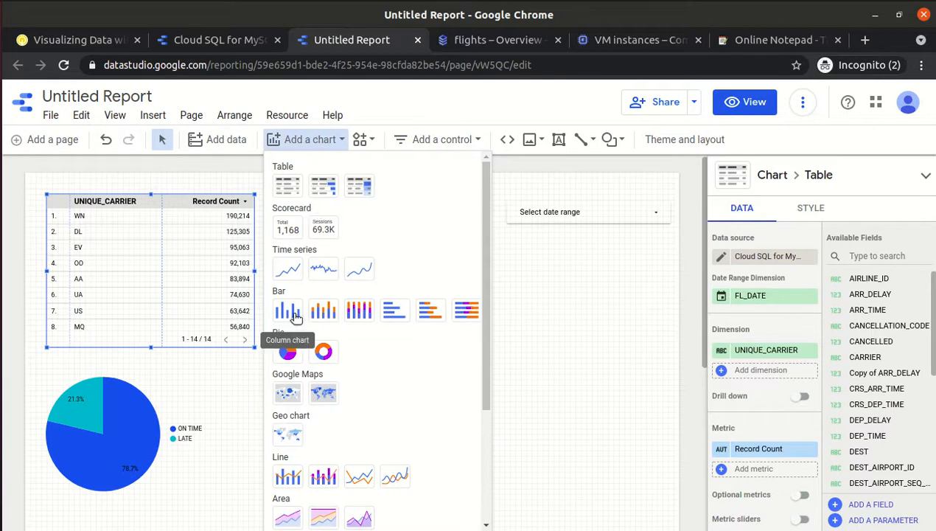
click(394, 311)
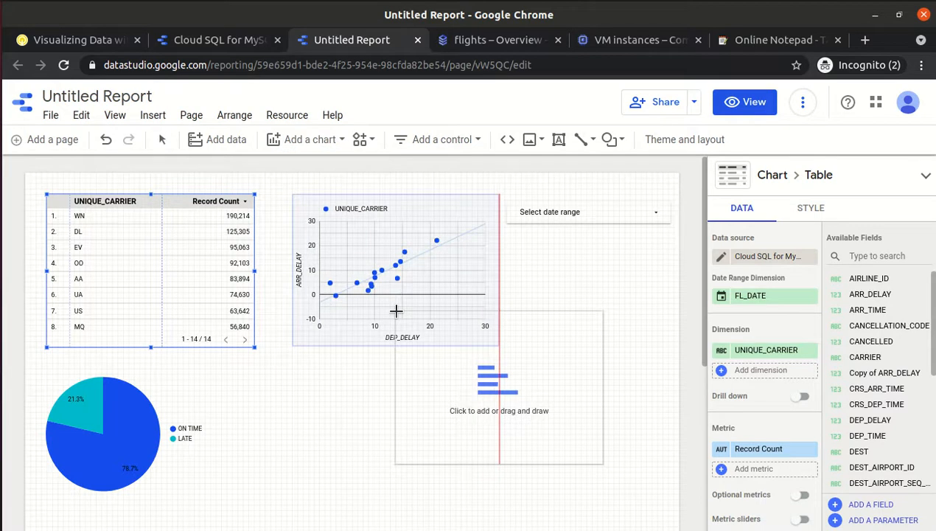
click(233, 368)
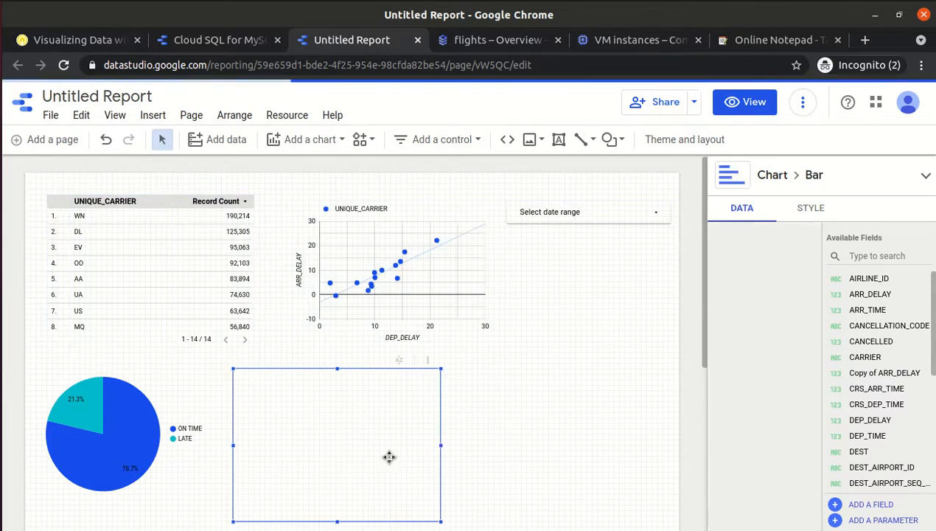
click(88, 40)
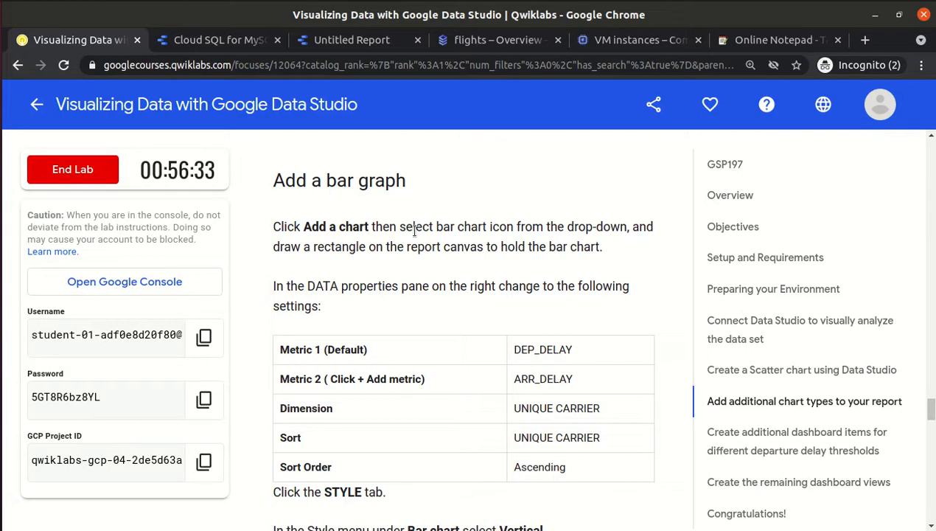
drag(435, 227, 525, 224)
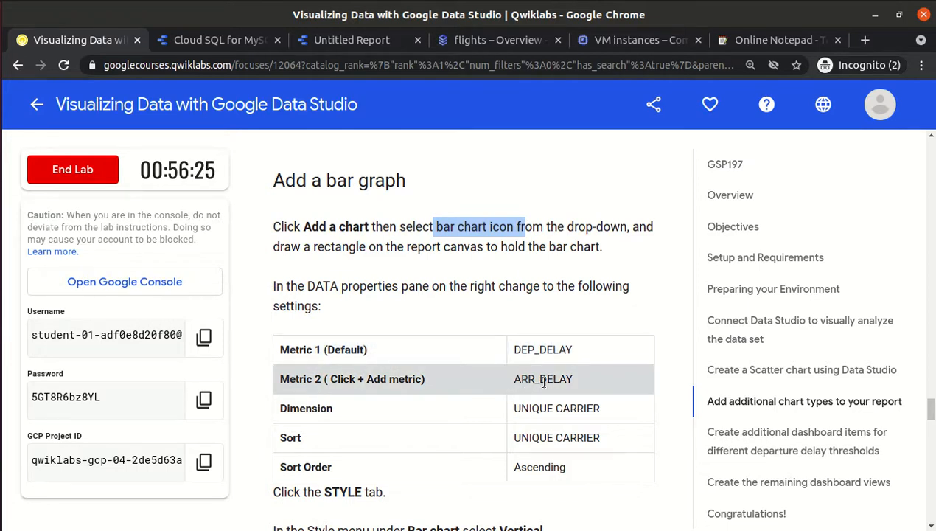
click(337, 41)
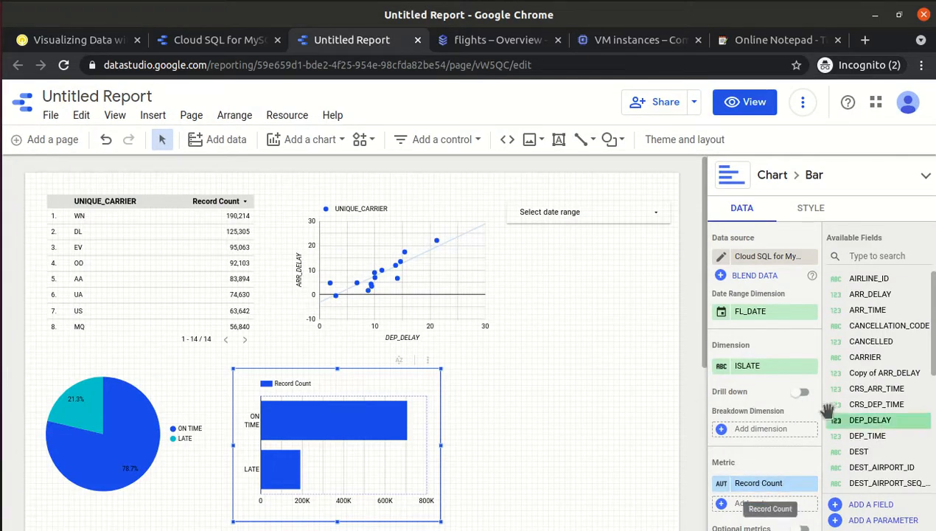
Replace the bar chart's Record Count metric with DEP_DELAY and add ARR_DELAY as a second metric.
scroll(877, 368, down, 4)
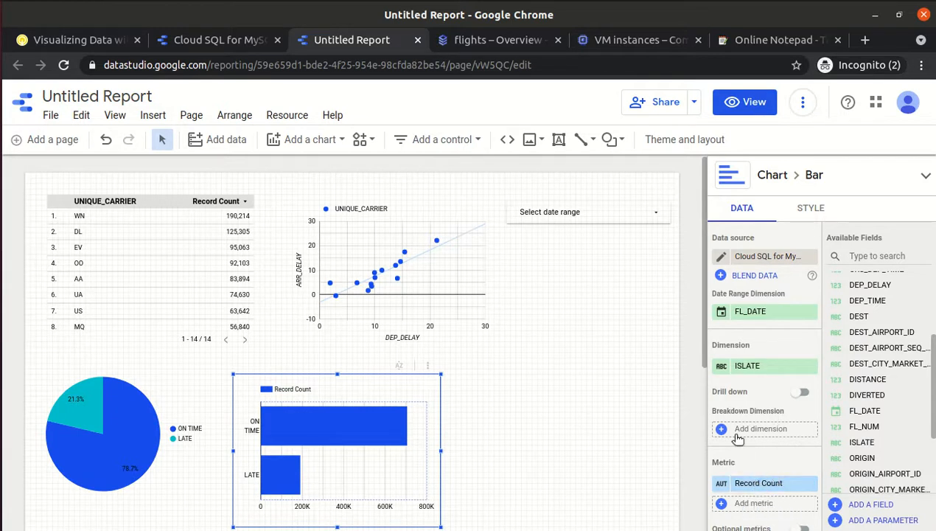
click(72, 43)
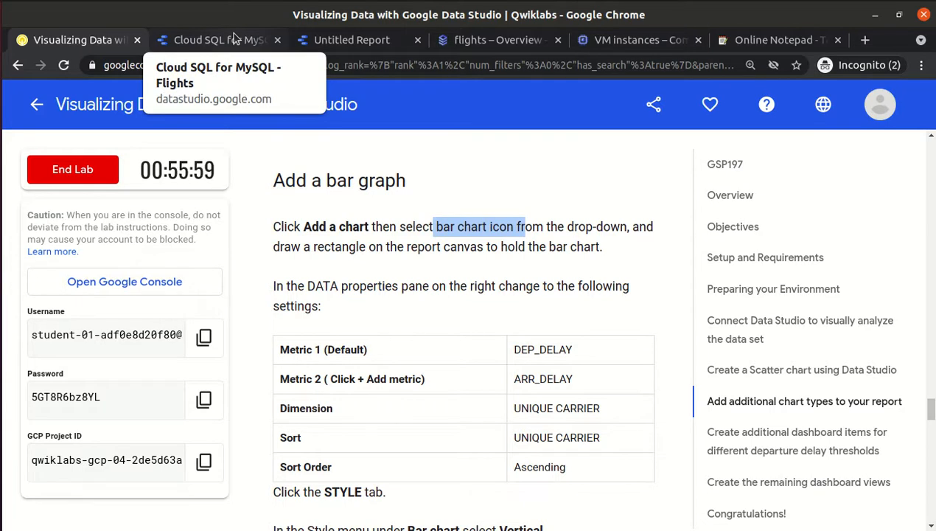
click(322, 40)
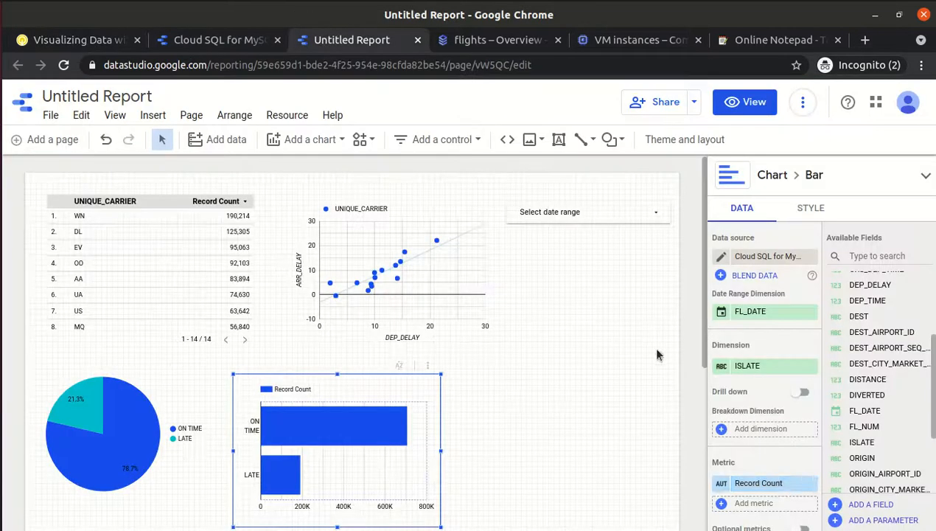
click(786, 488)
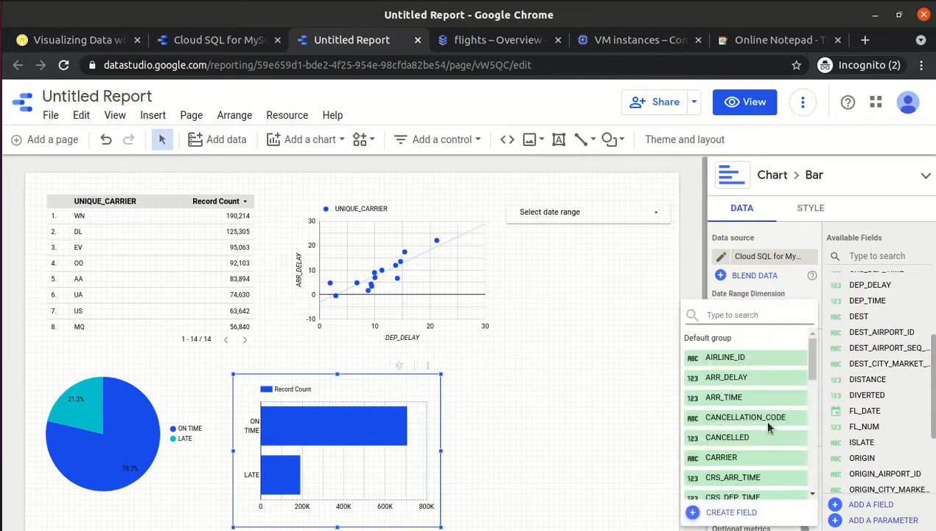
drag(811, 363, 811, 396)
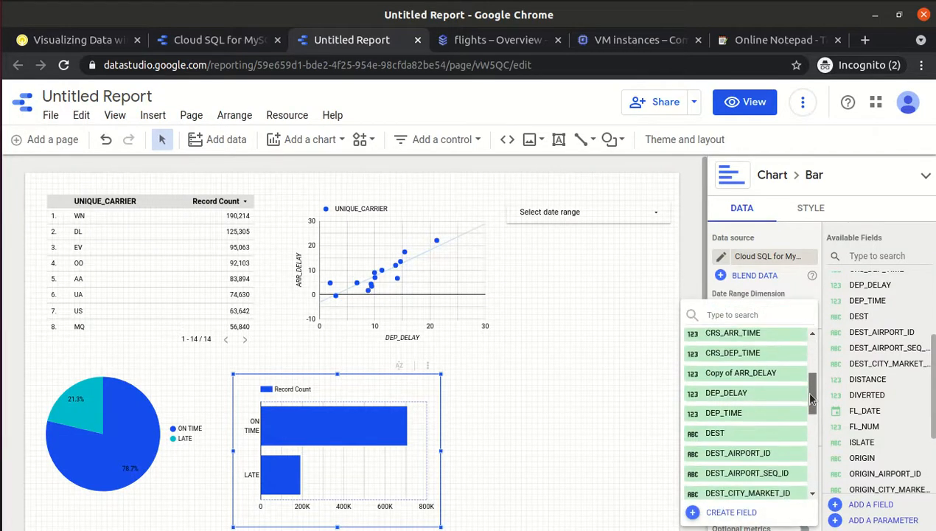
click(771, 393)
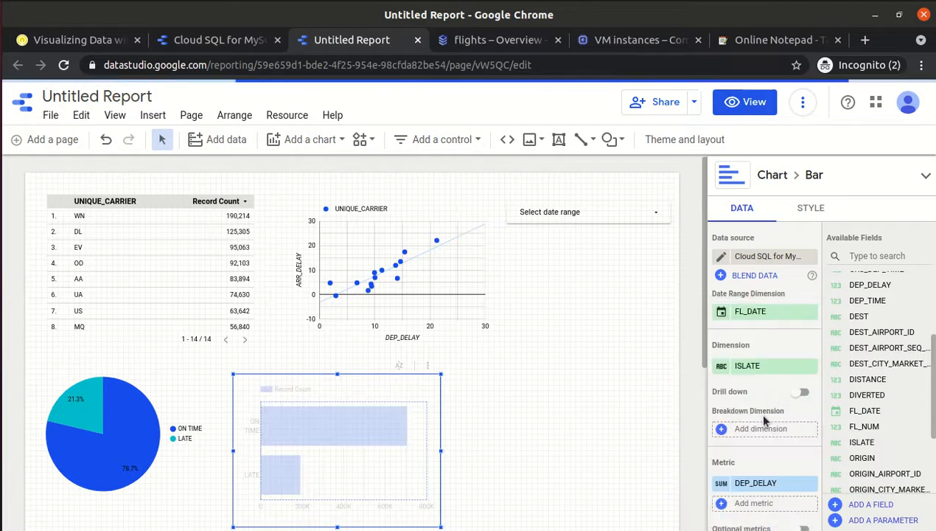
click(742, 507)
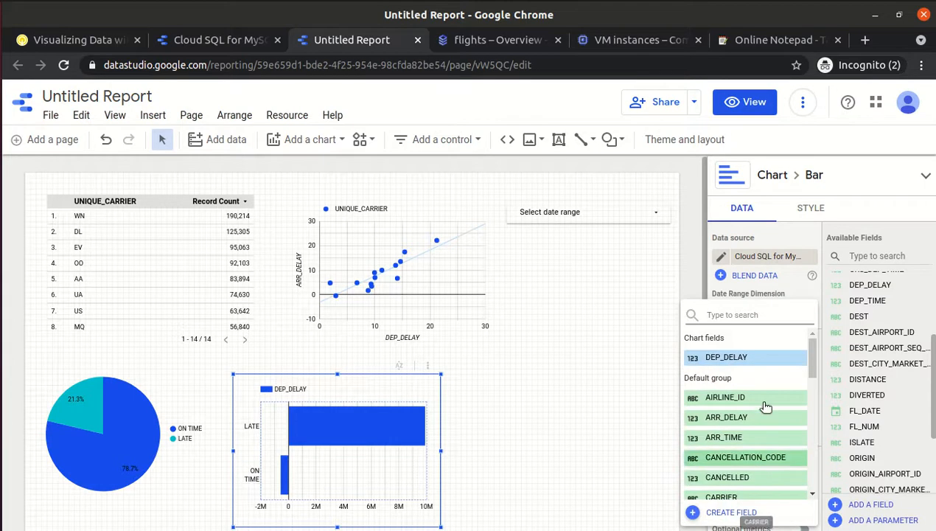
click(741, 419)
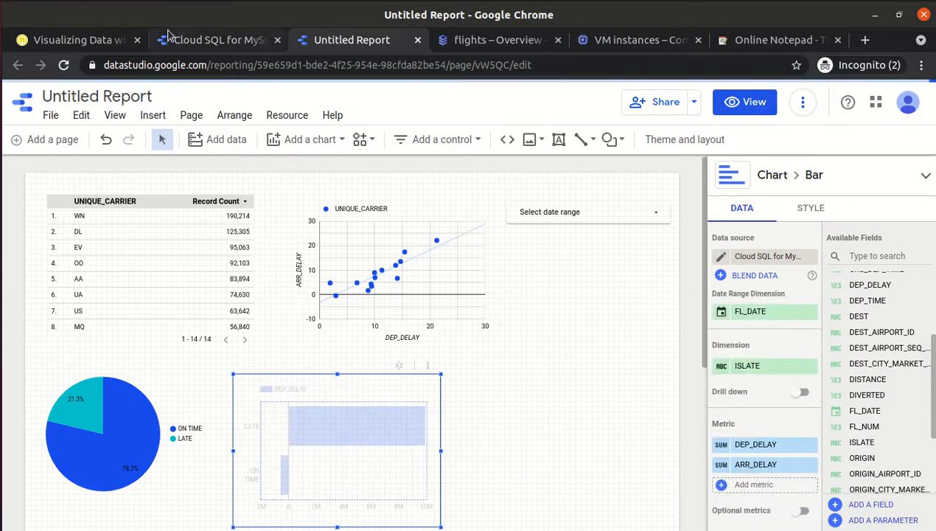
click(83, 40)
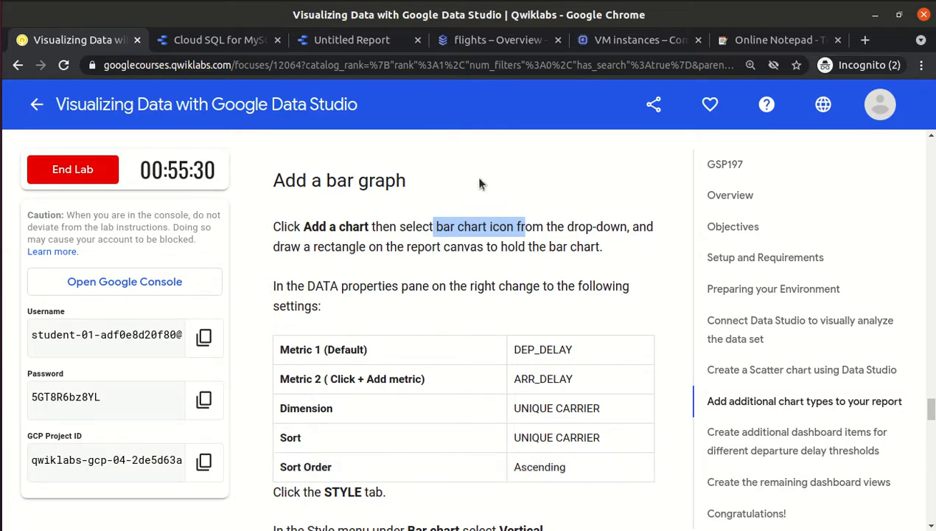
click(359, 40)
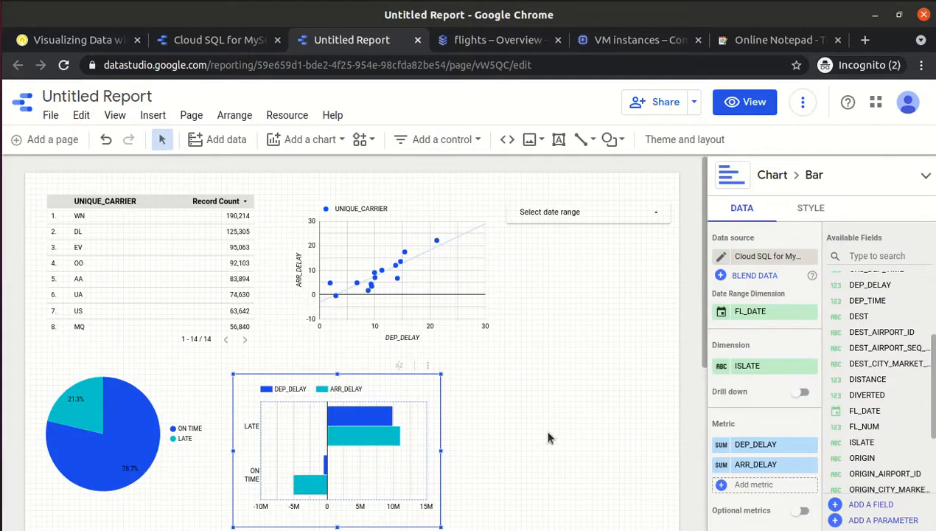
Change the bar chart's dimension from ISLATE to UNIQUE_CARRIER.
click(783, 366)
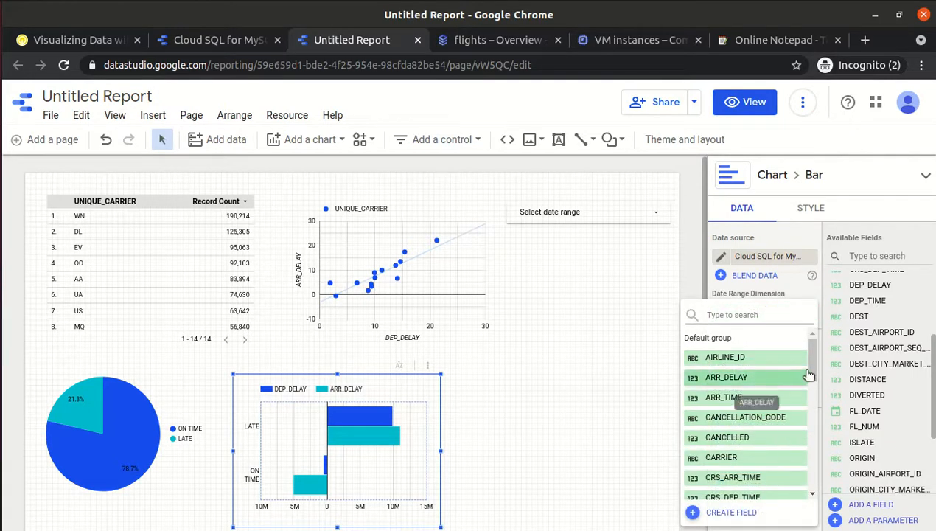
drag(812, 365, 812, 476)
click(777, 449)
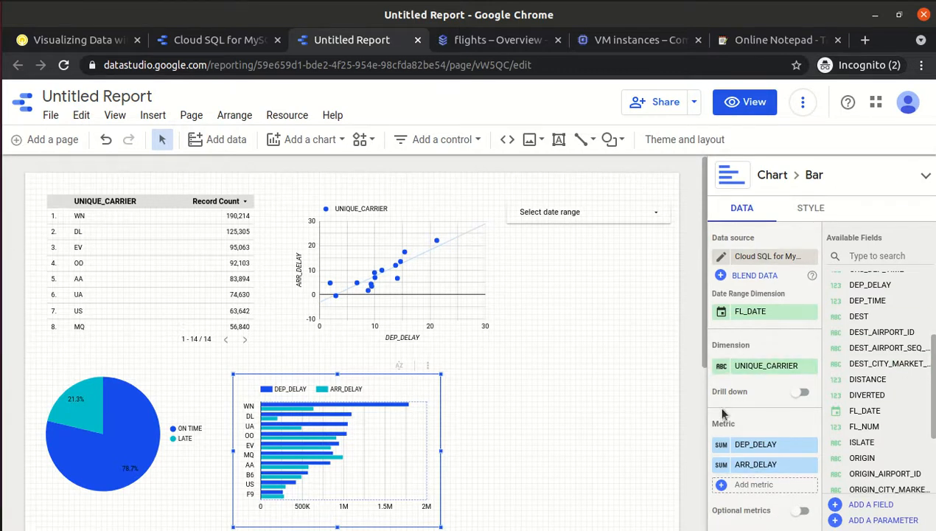
click(806, 213)
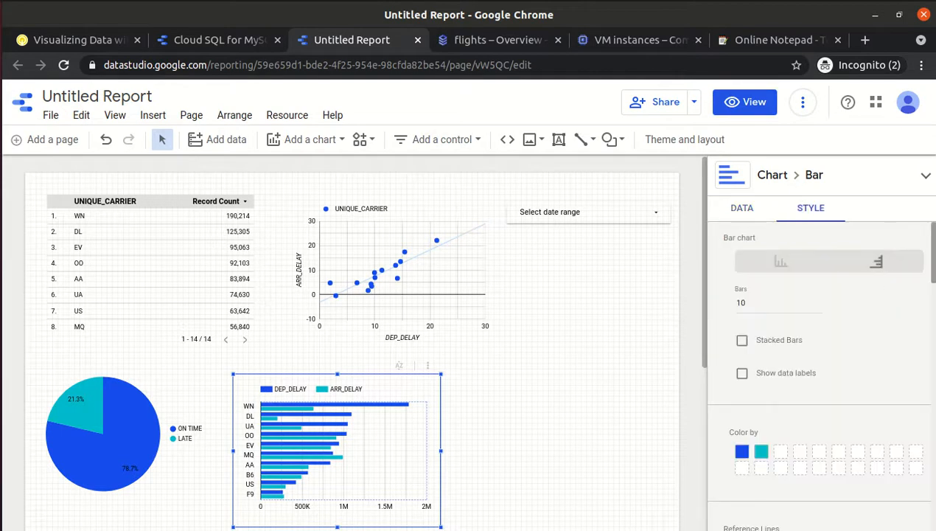
Change the bar chart's sort field from DEP_DELAY to UNIQUE_CARRIER, Ascending.
scroll(802, 256, down, 4)
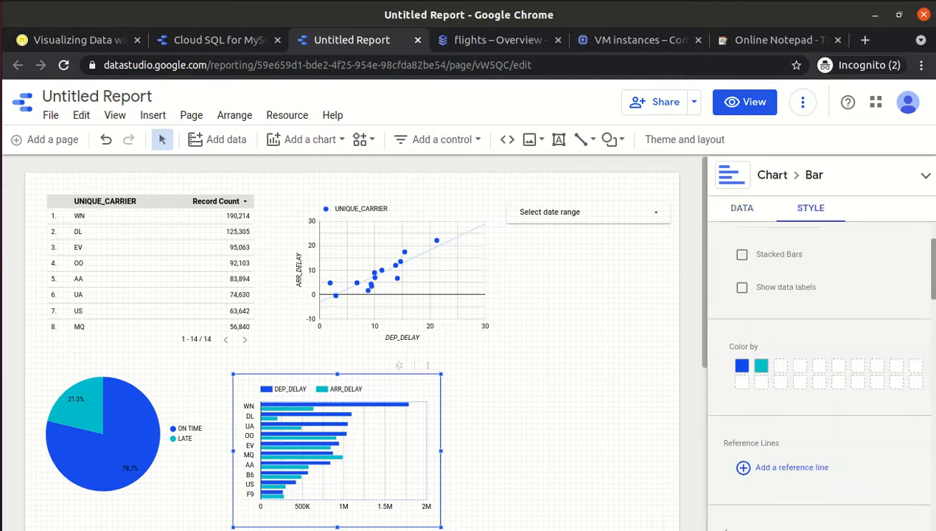
click(737, 208)
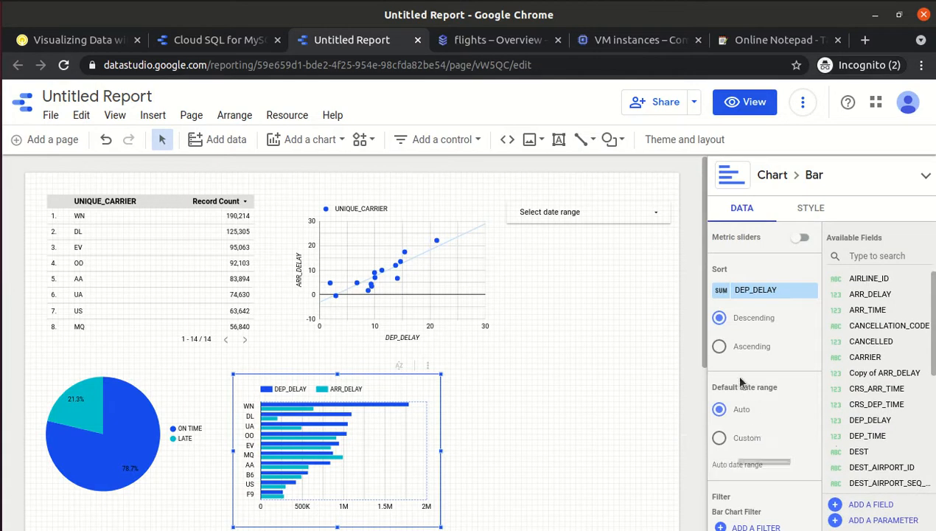
click(745, 290)
mouse_move(812, 350)
mouse_down()
mouse_move(813, 442)
mouse_move(807, 352)
mouse_up()
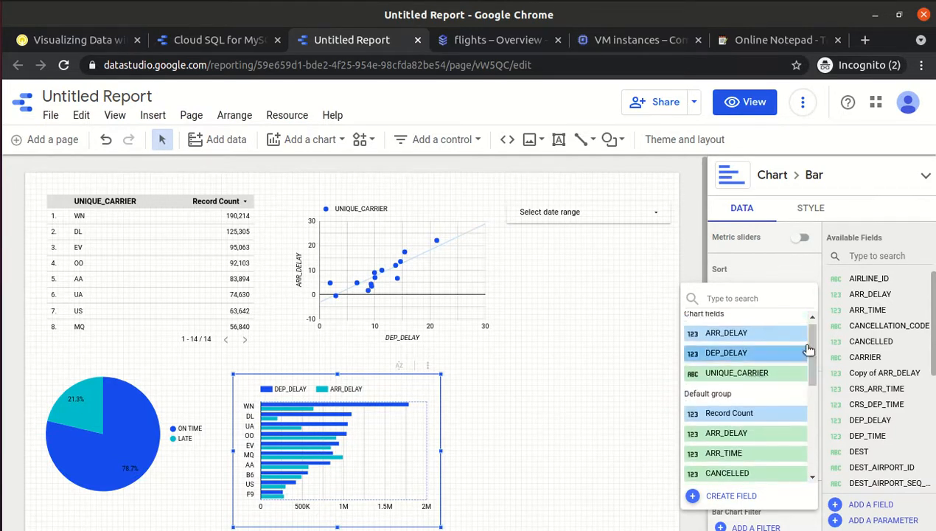
click(753, 371)
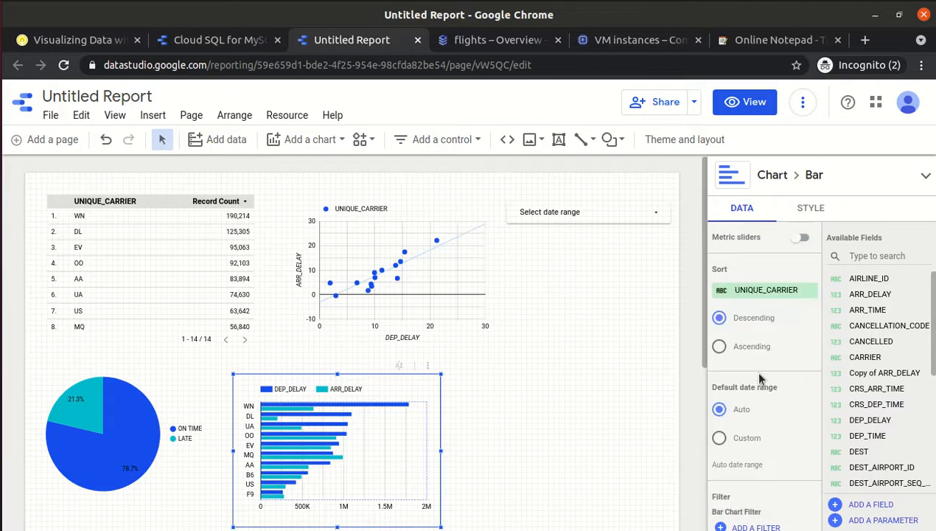
click(720, 346)
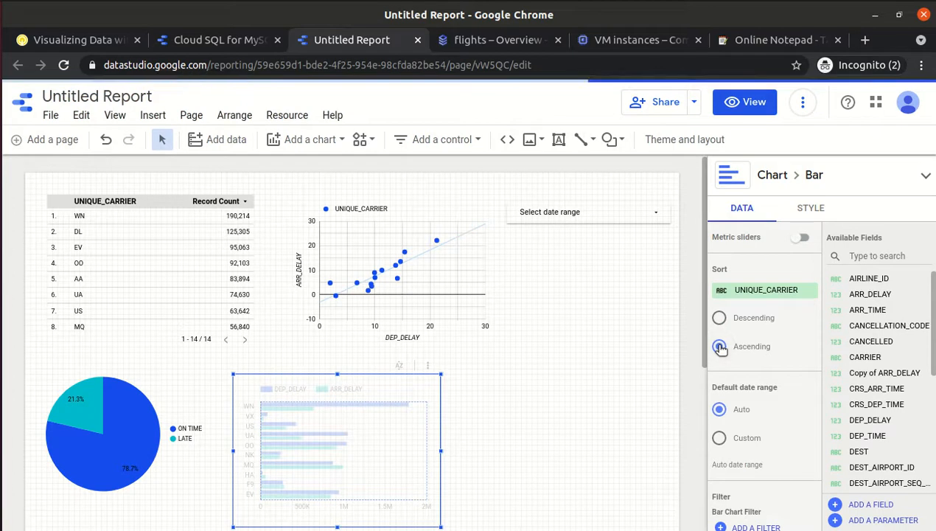
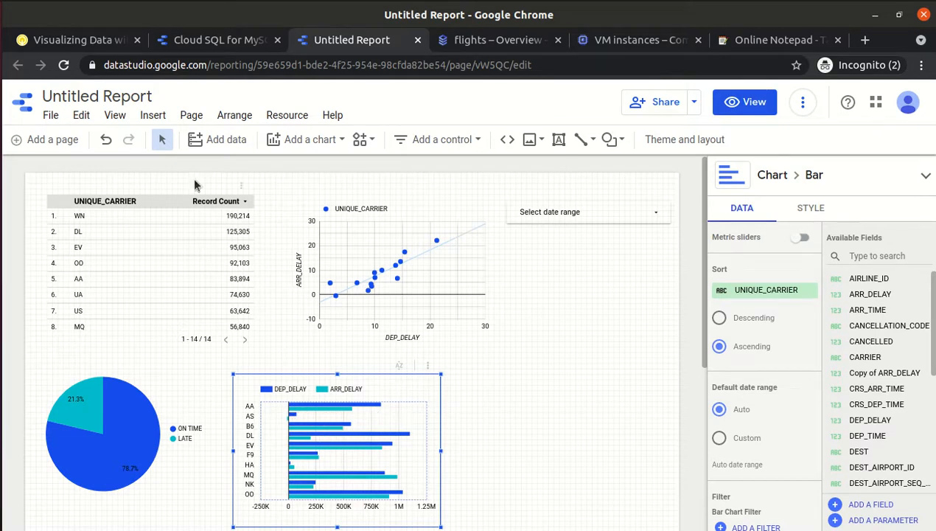
Read the lab instructions for the bar chart's Style and Vertical settings.
click(71, 48)
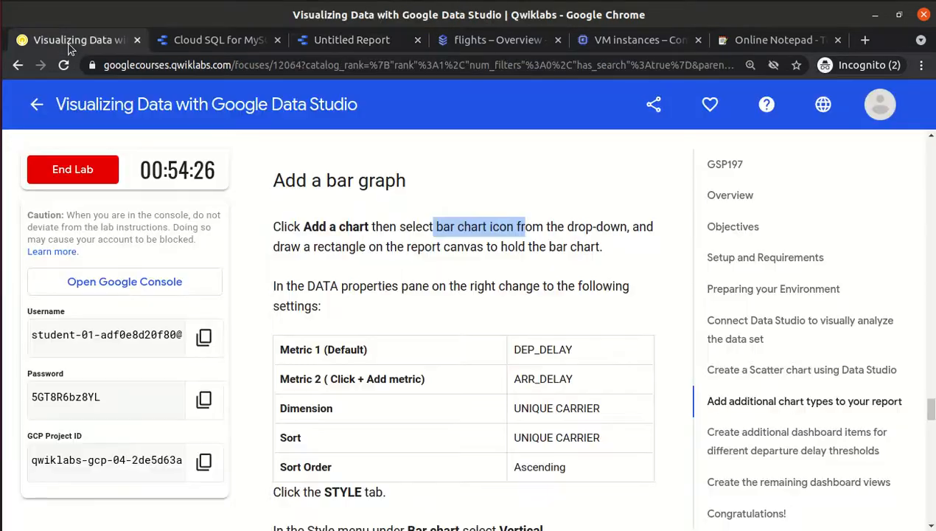
click(396, 266)
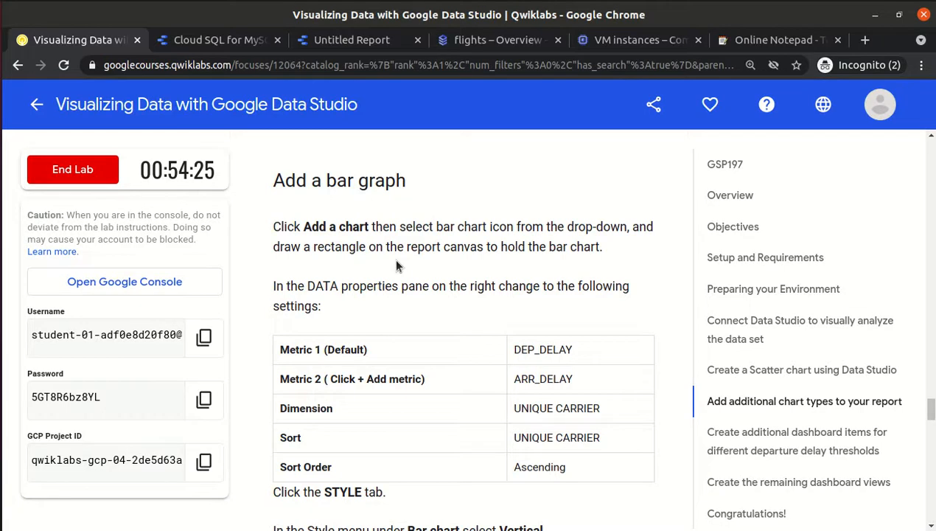
scroll(396, 266, down, 3)
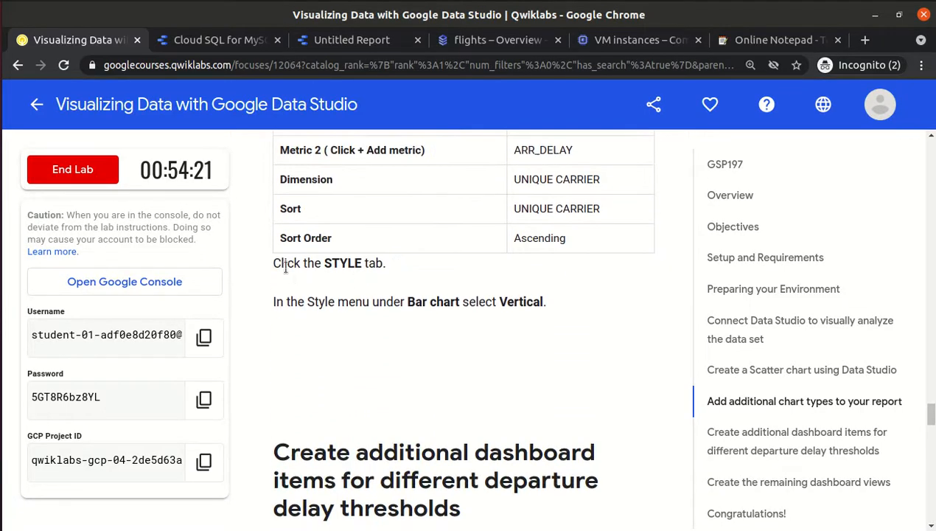
drag(549, 324, 550, 325)
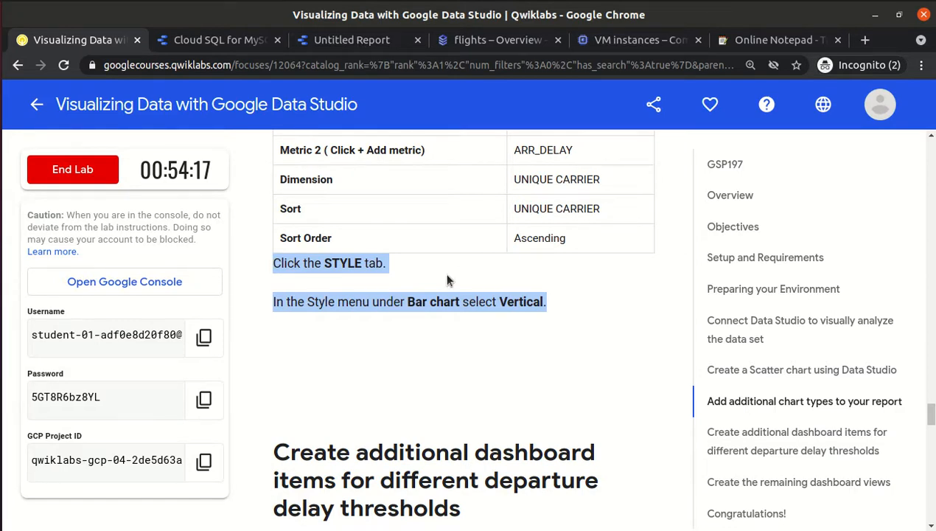
Dismiss the upgrade prompt and switch the DEP_DELAY/ARR_DELAY bar chart to Vertical bars.
key(ctrl+Tab)
key(ctrl+Tab)
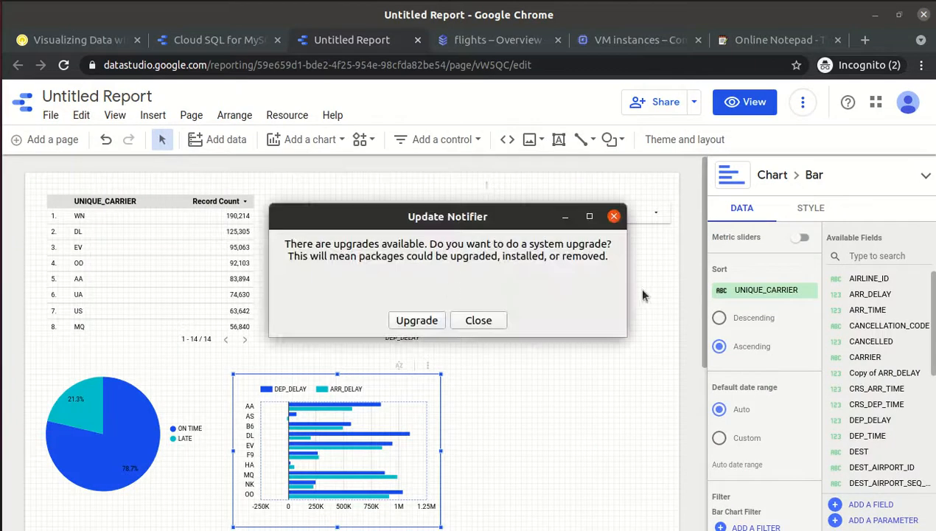
click(478, 320)
click(481, 320)
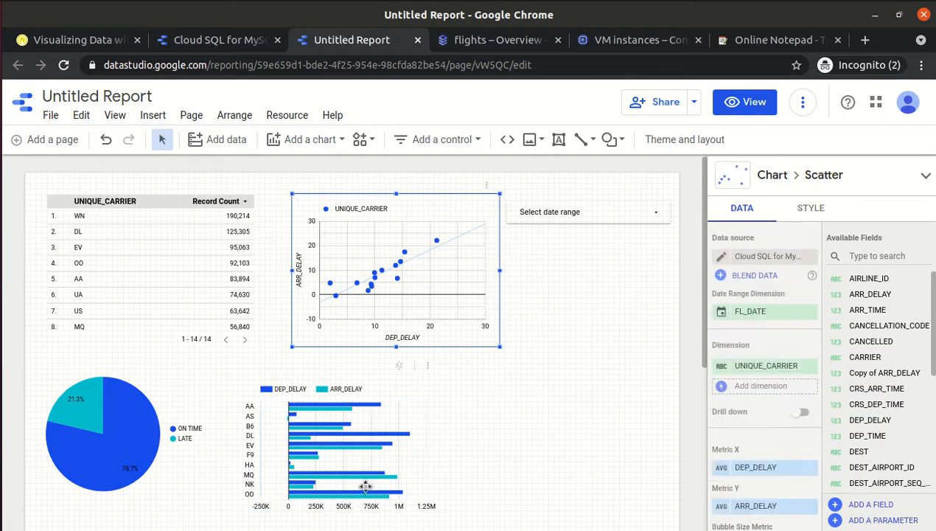
click(343, 464)
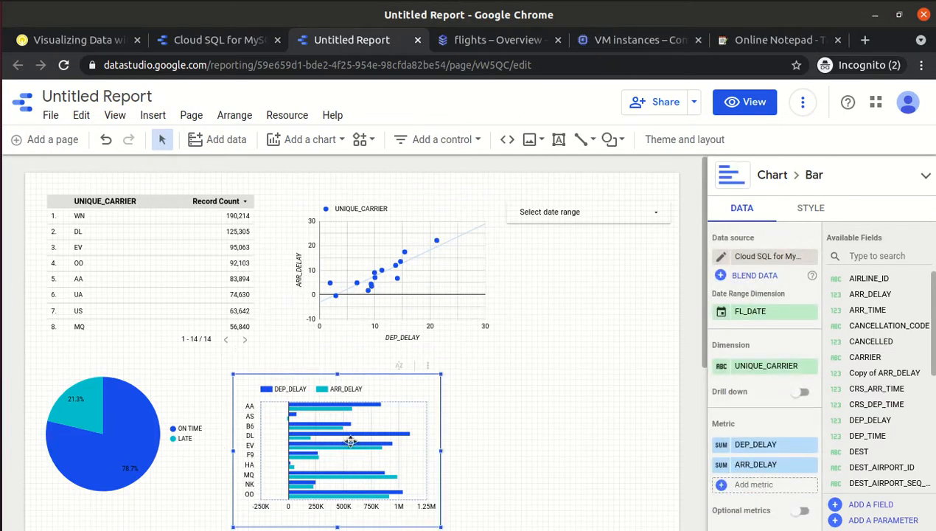
click(814, 213)
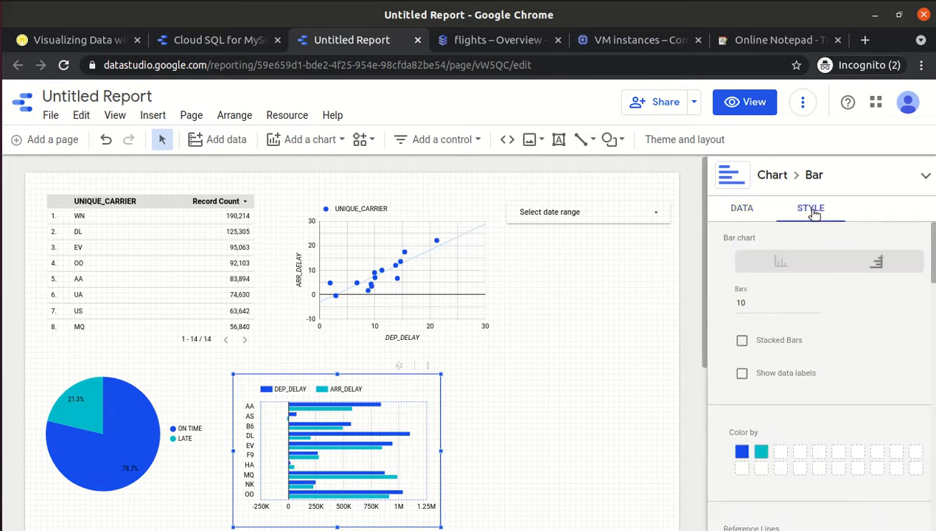
click(782, 264)
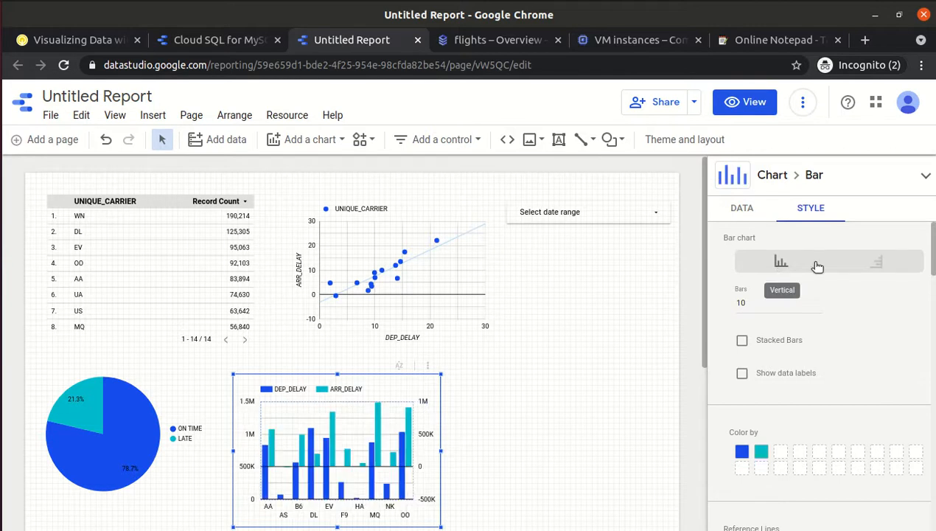
click(894, 266)
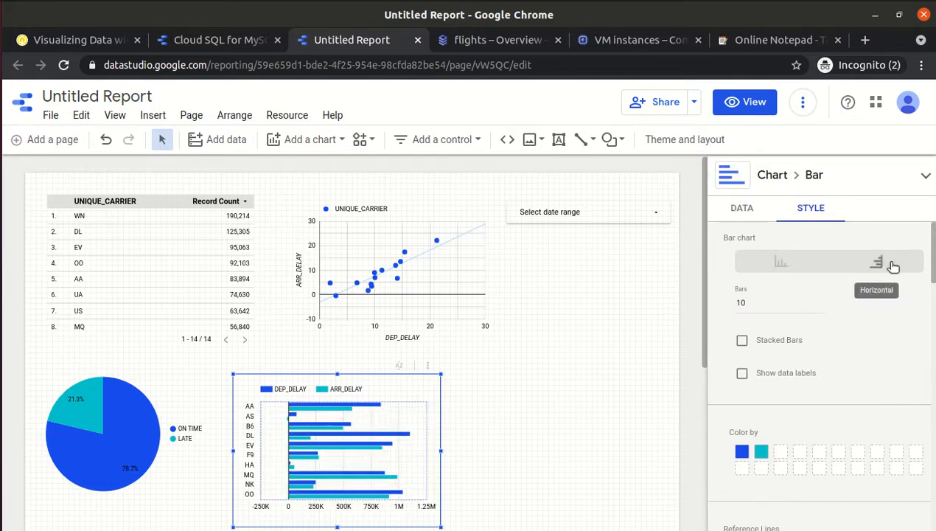
click(783, 265)
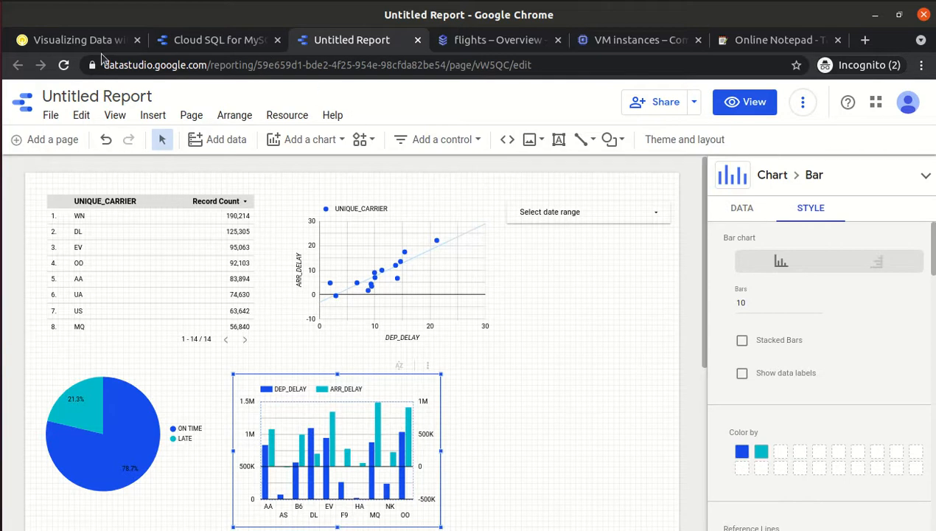
click(77, 41)
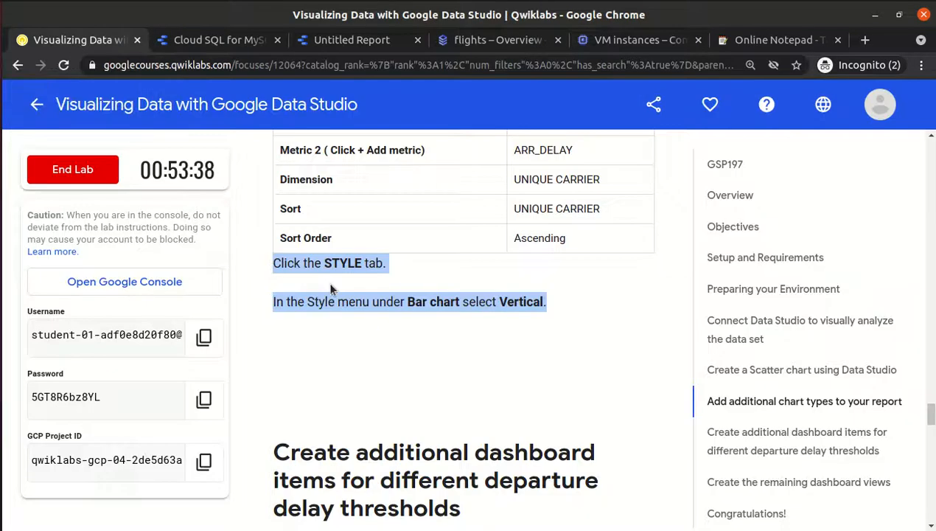
click(394, 414)
scroll(393, 413, down, 3)
scroll(394, 413, down, 1)
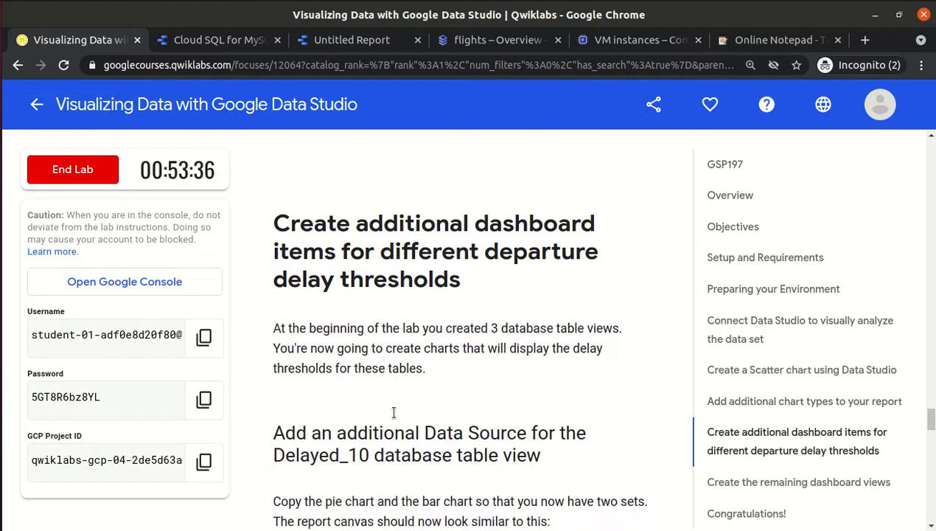
drag(273, 221, 479, 281)
click(519, 295)
click(341, 43)
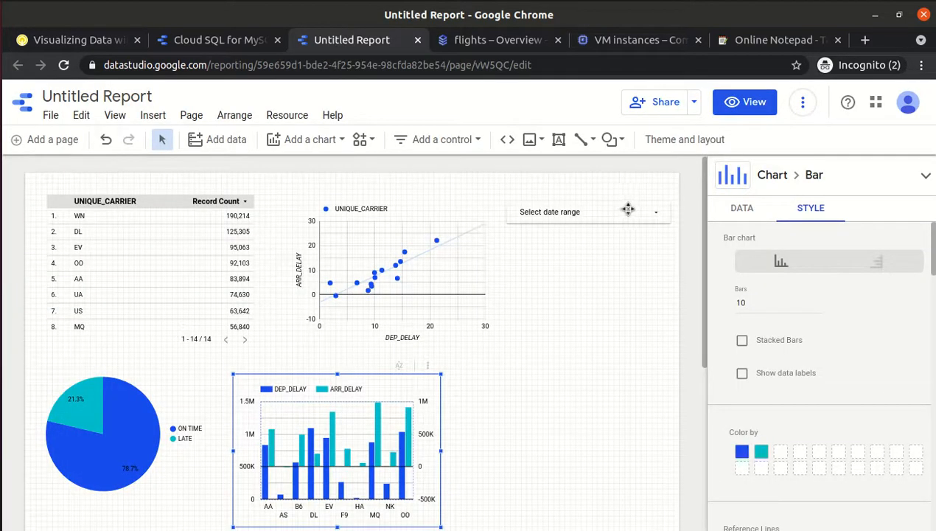
Check the bar chart's data source list without changes, then return to the lab instructions.
click(719, 215)
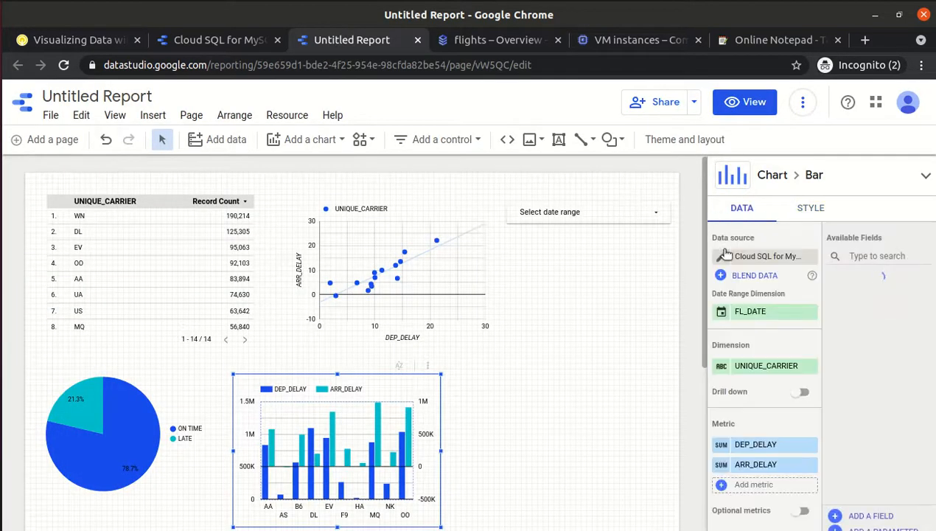
click(748, 259)
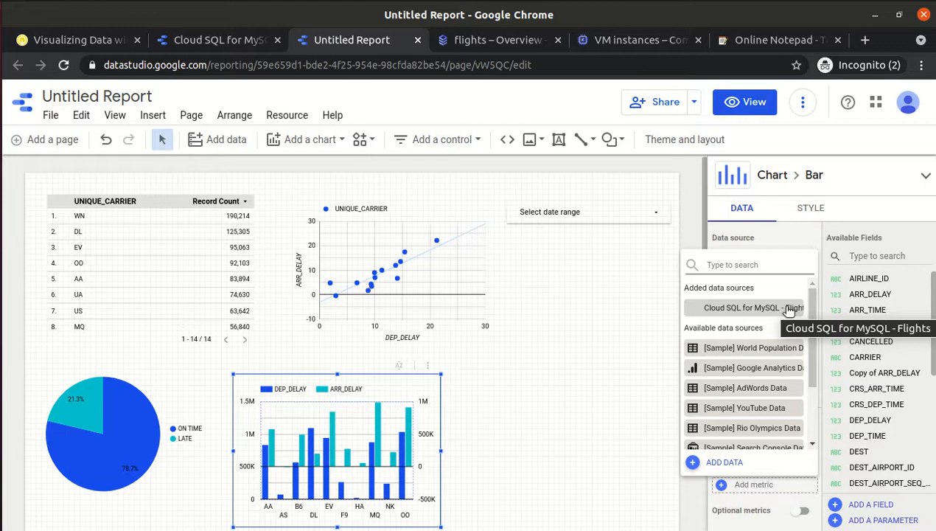
click(560, 312)
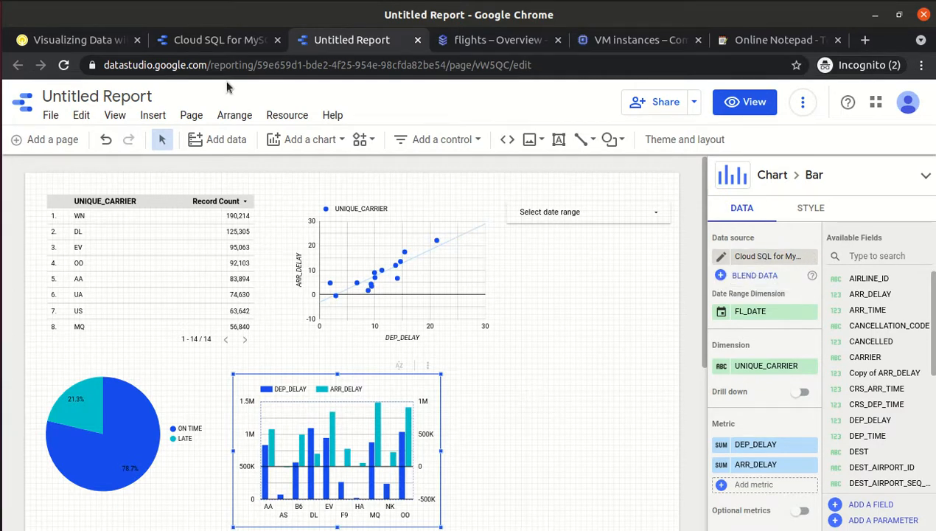
click(41, 40)
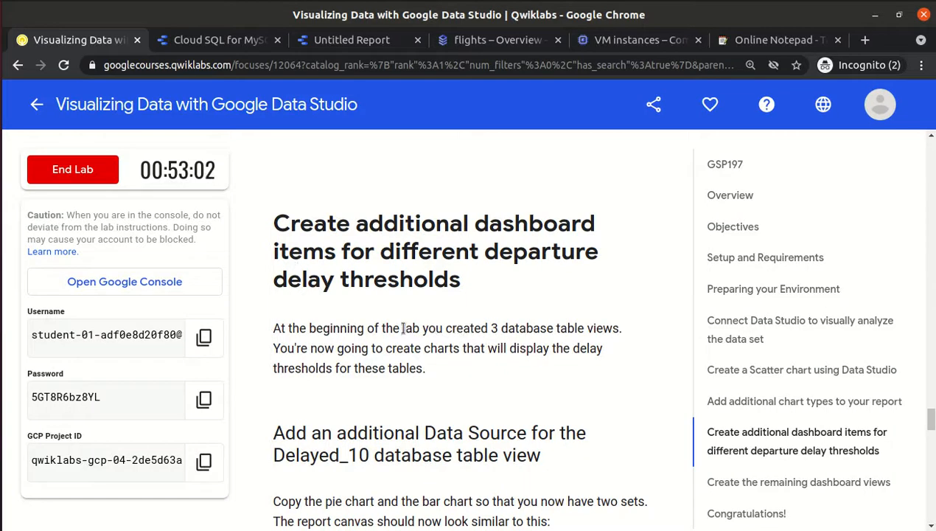
Read down through the three table views to the Delayed_10 section heading.
drag(410, 330, 587, 360)
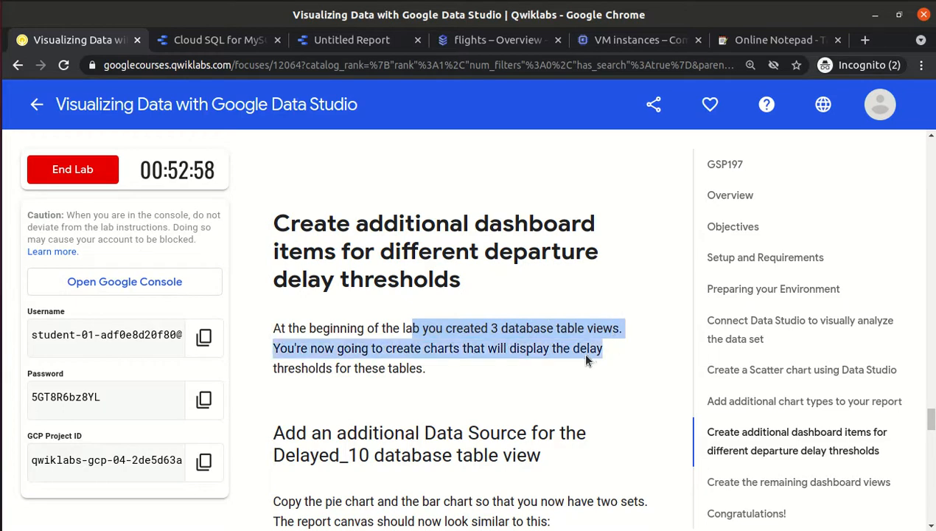
click(587, 360)
scroll(586, 360, down, 3)
scroll(587, 360, down, 2)
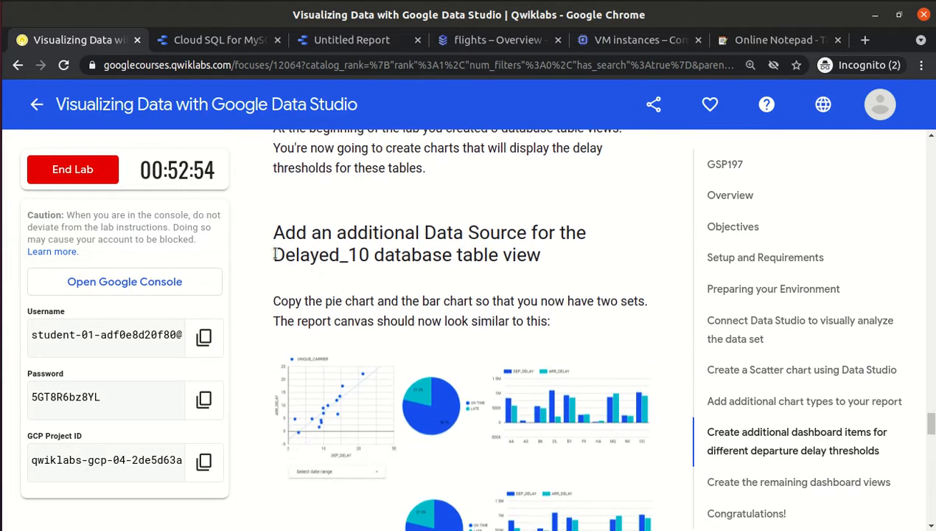
drag(275, 254, 385, 254)
click(386, 253)
scroll(388, 255, down, 2)
scroll(388, 255, down, 3)
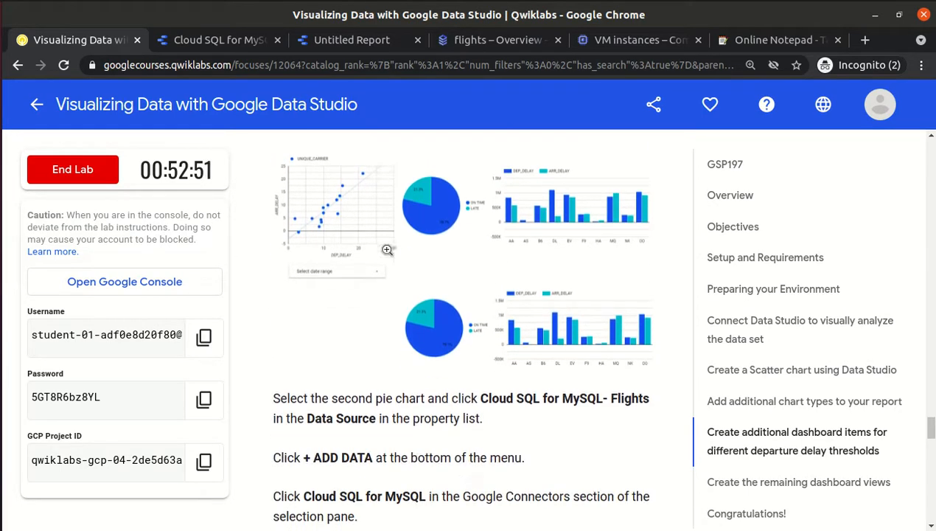
Enlarge the example two-set chart layout image, close it, and return to the report.
click(576, 230)
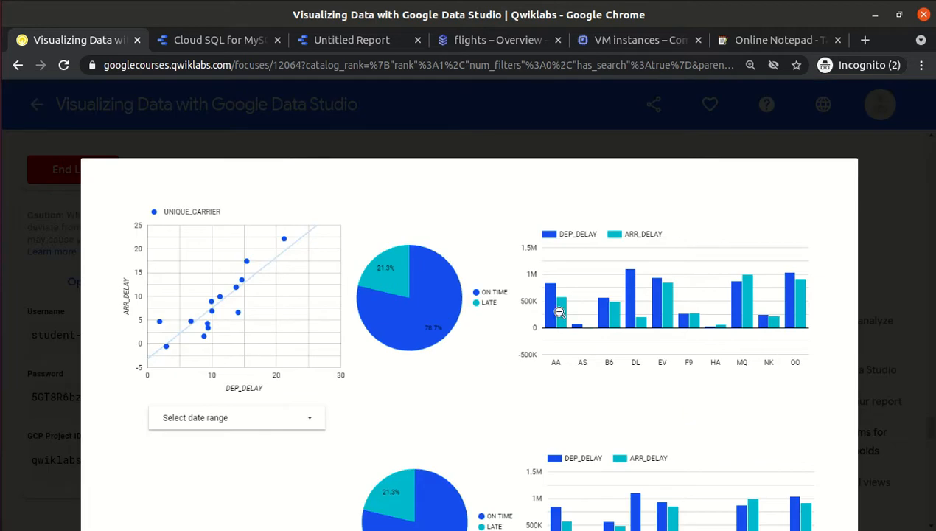
click(520, 115)
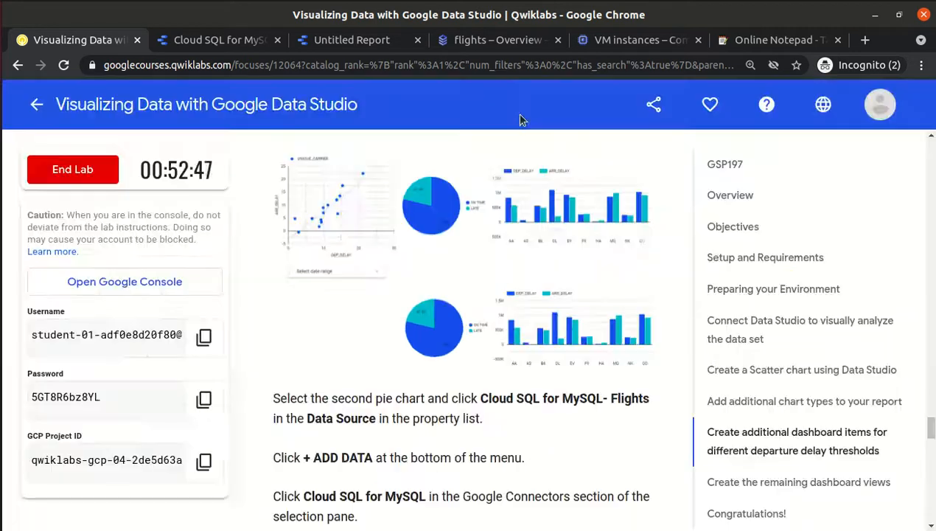
click(359, 41)
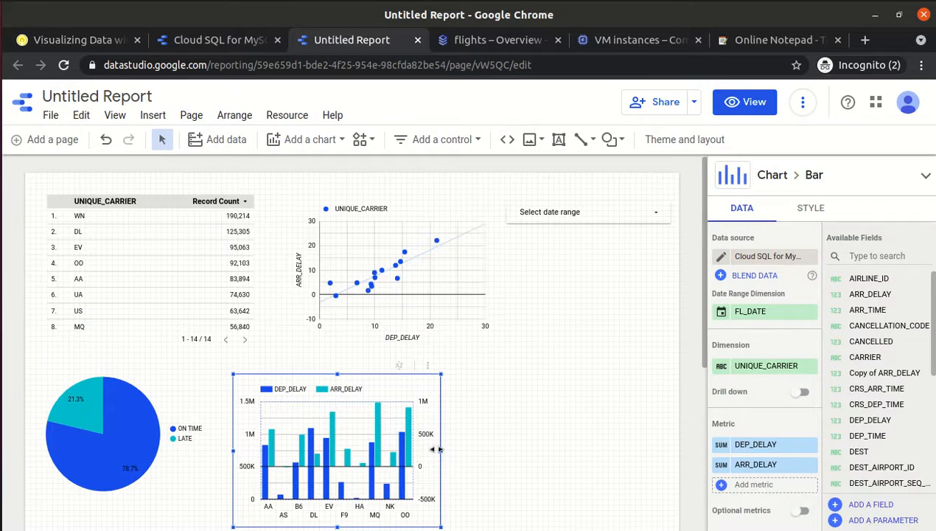
Widen the bar chart and move it up and left beside the pie chart.
drag(440, 449, 525, 450)
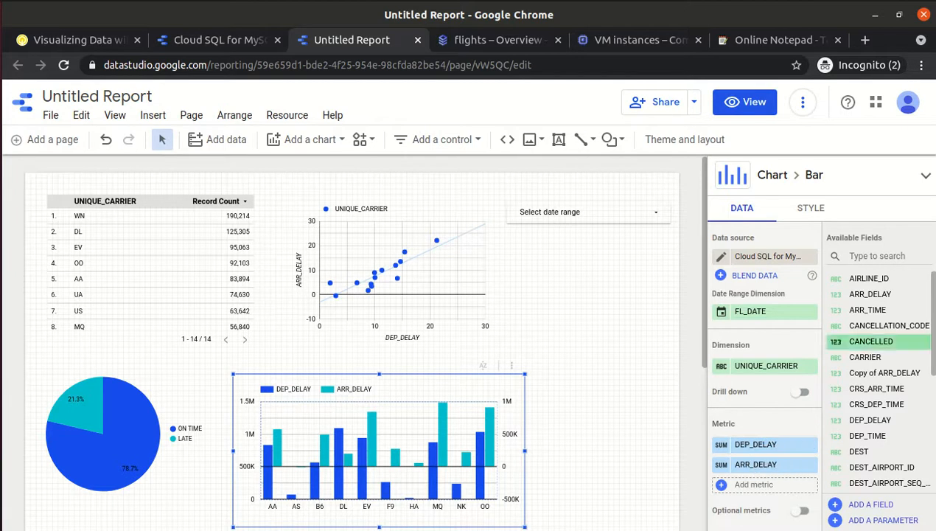
scroll(870, 344, down, 3)
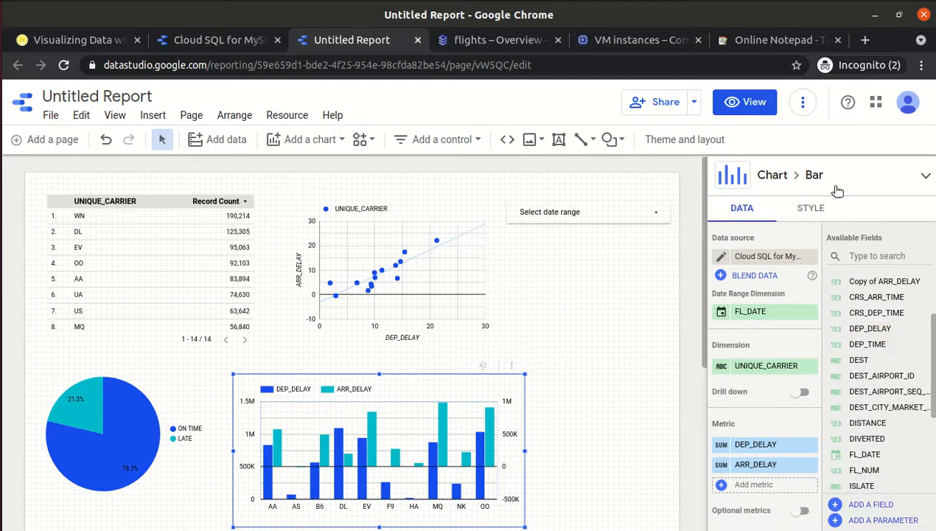
click(813, 212)
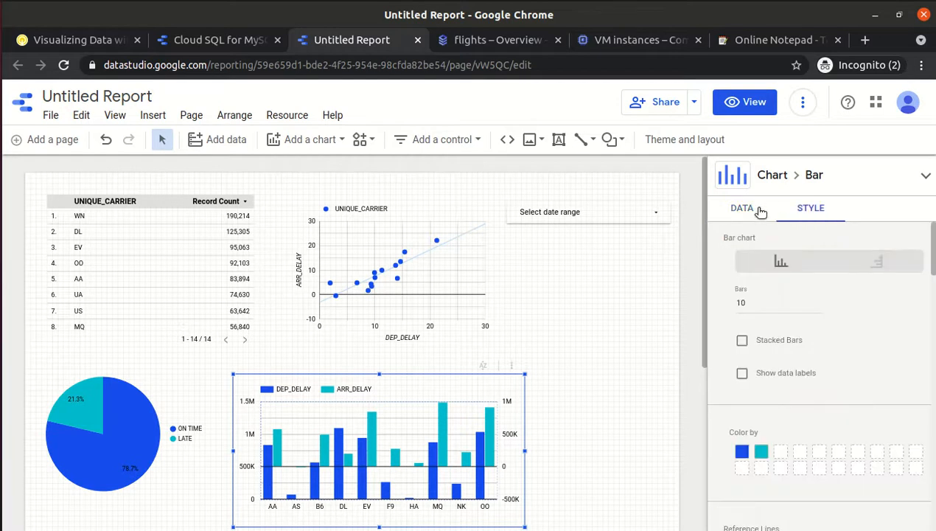
click(759, 212)
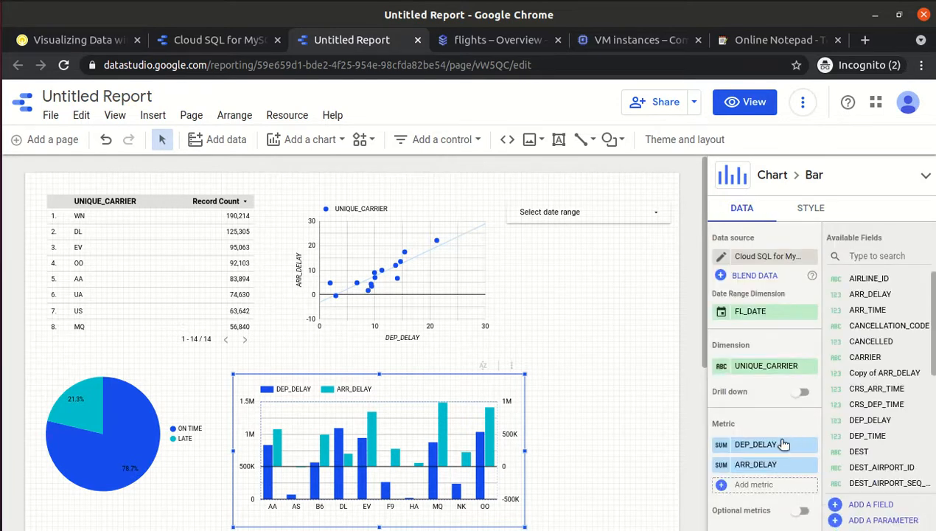
drag(751, 444, 751, 472)
drag(273, 465, 259, 449)
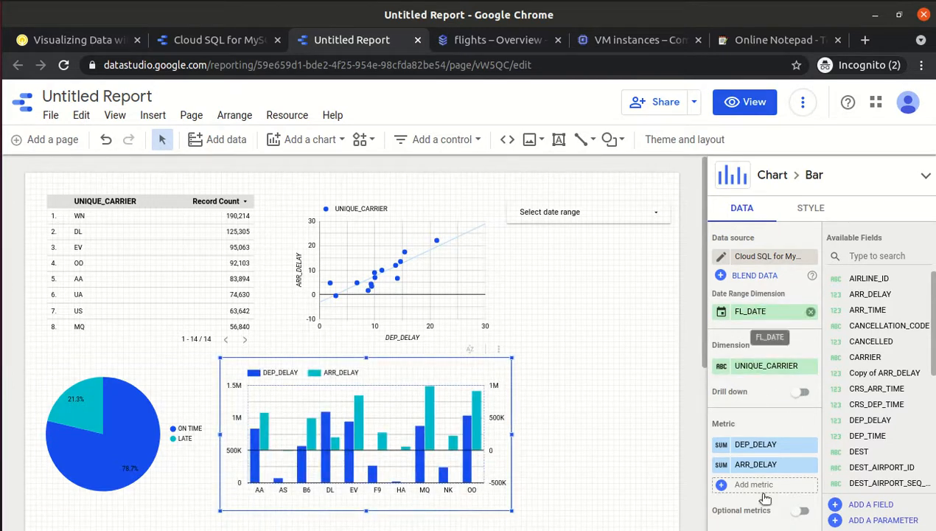
Toggle the bar chart's optional metrics on and off, then show its Style settings.
click(795, 510)
click(793, 510)
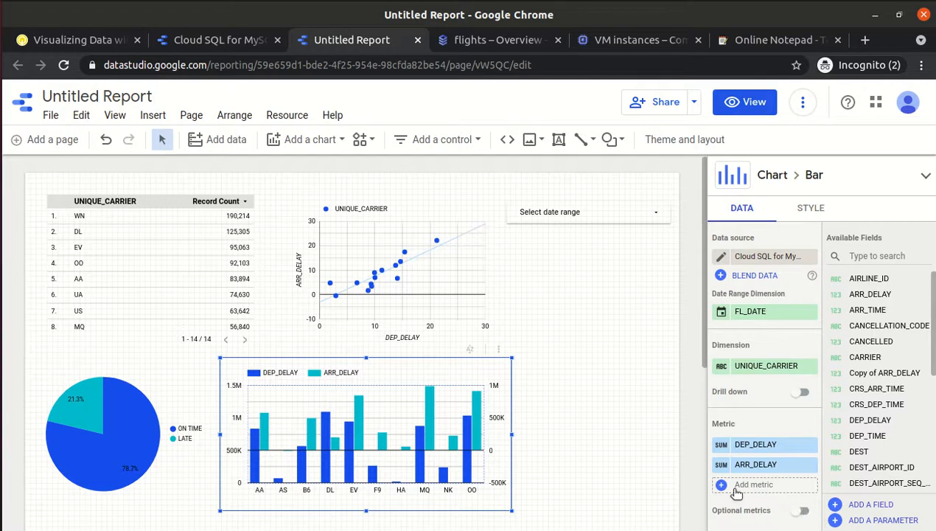
click(809, 210)
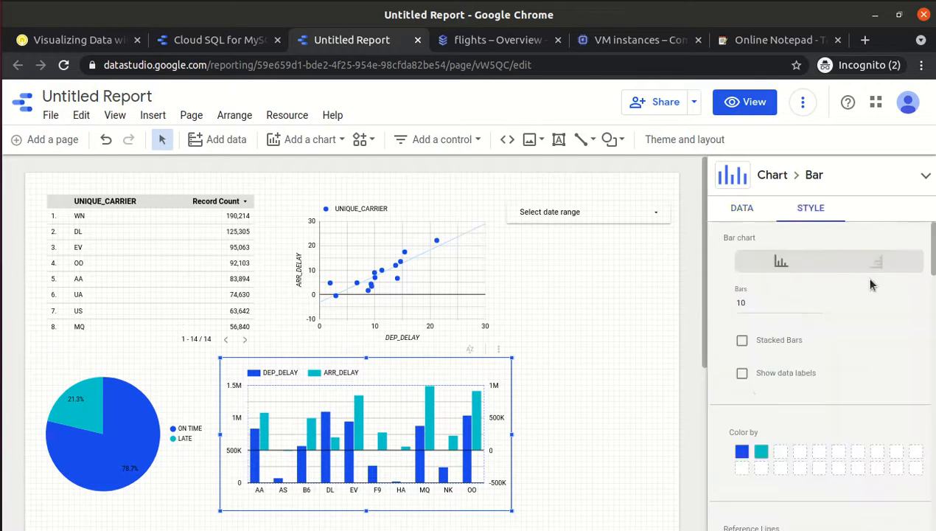
Keep vertical bars, set the right Y-axis minimum to 0, and go back to the lab instructions.
click(866, 266)
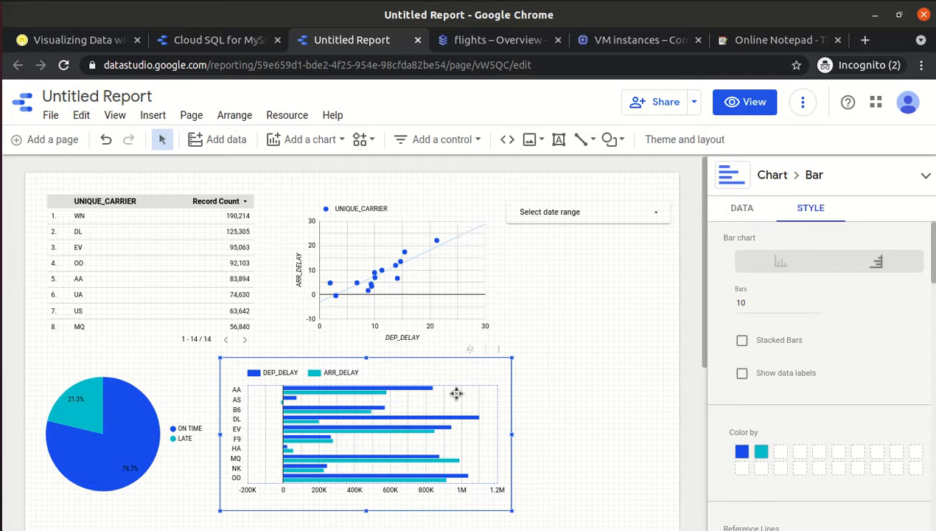
click(784, 265)
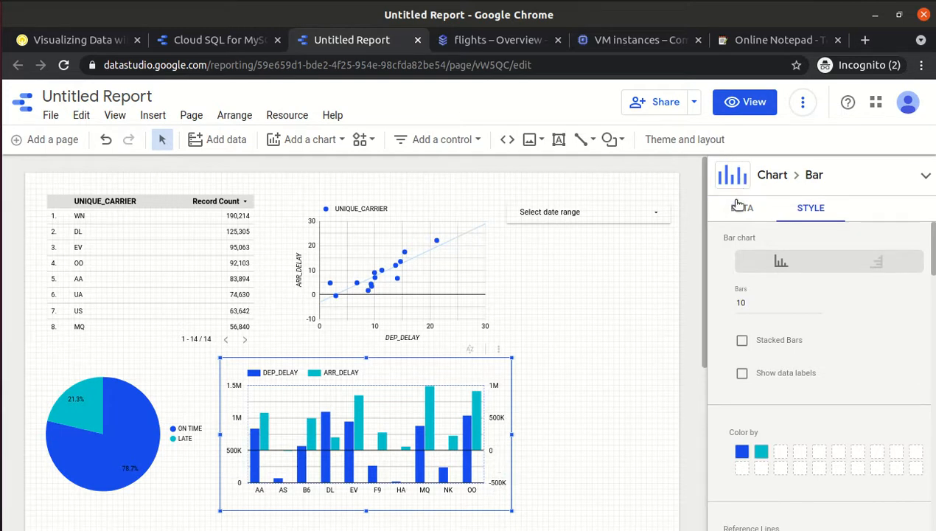
drag(932, 244, 933, 336)
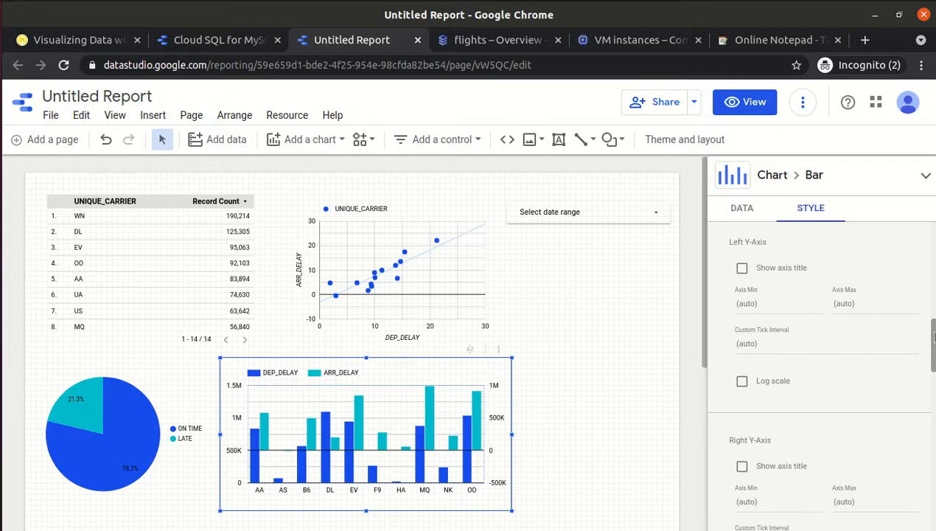
drag(933, 337, 933, 360)
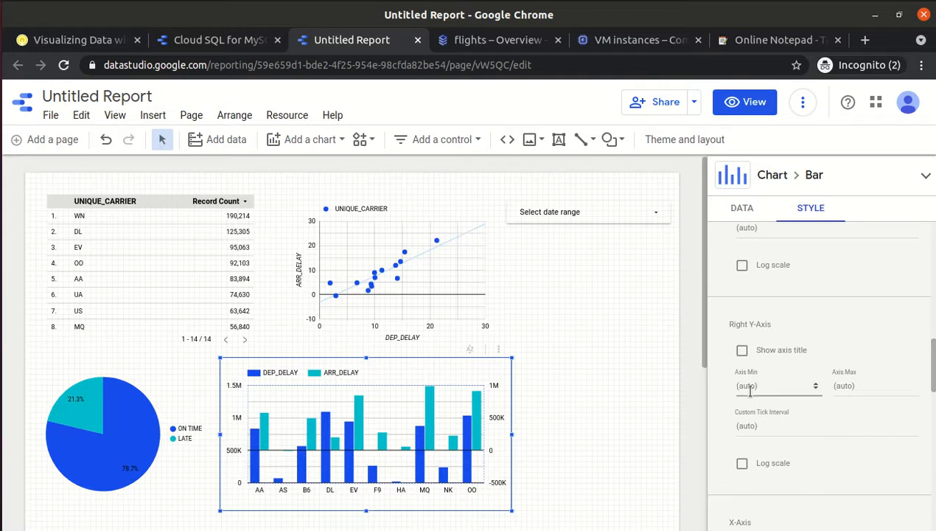
text(0)
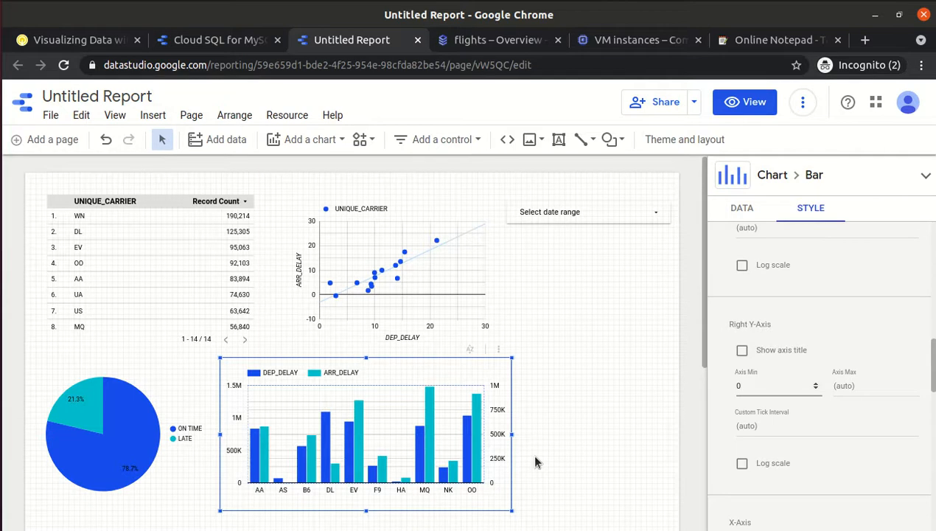
click(579, 440)
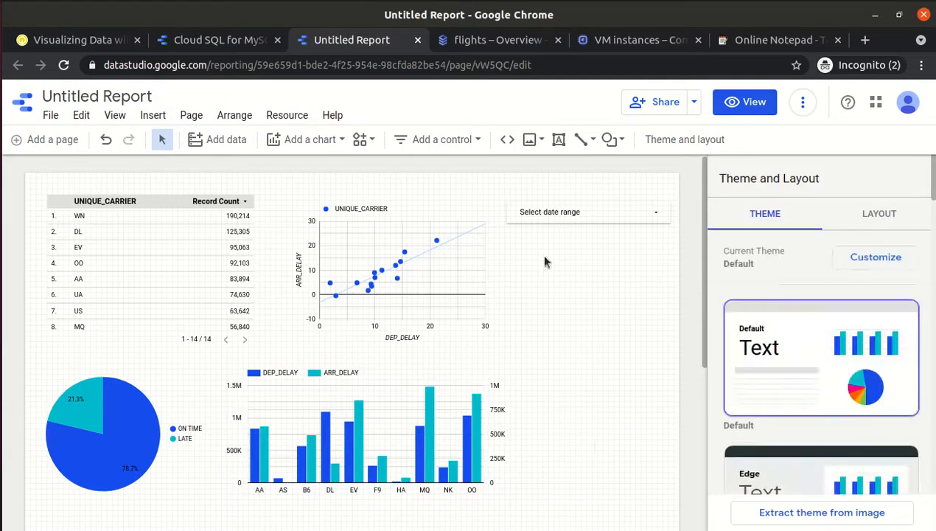
click(44, 39)
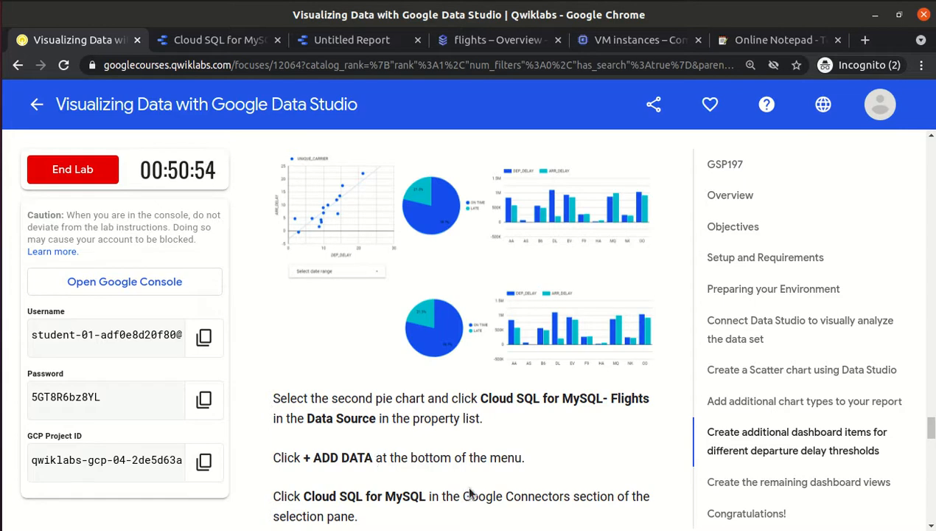
Scroll through the Delayed_10 data source steps, then return to the Data Studio report.
scroll(469, 493, up, 5)
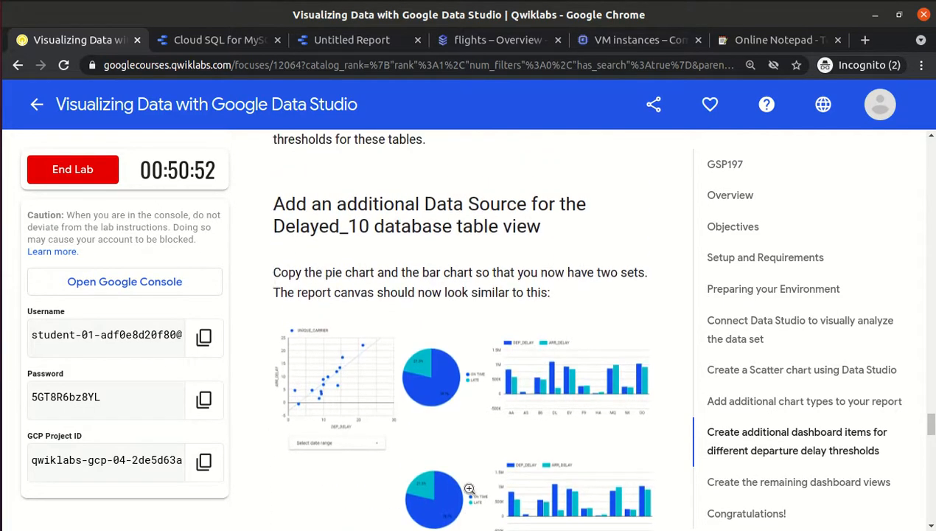
scroll(469, 488, down, 5)
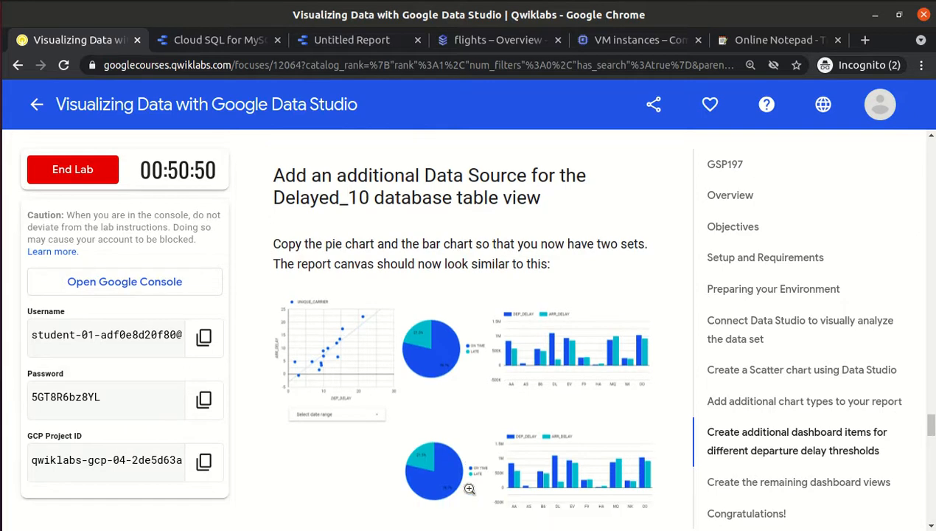
scroll(468, 487, down, 2)
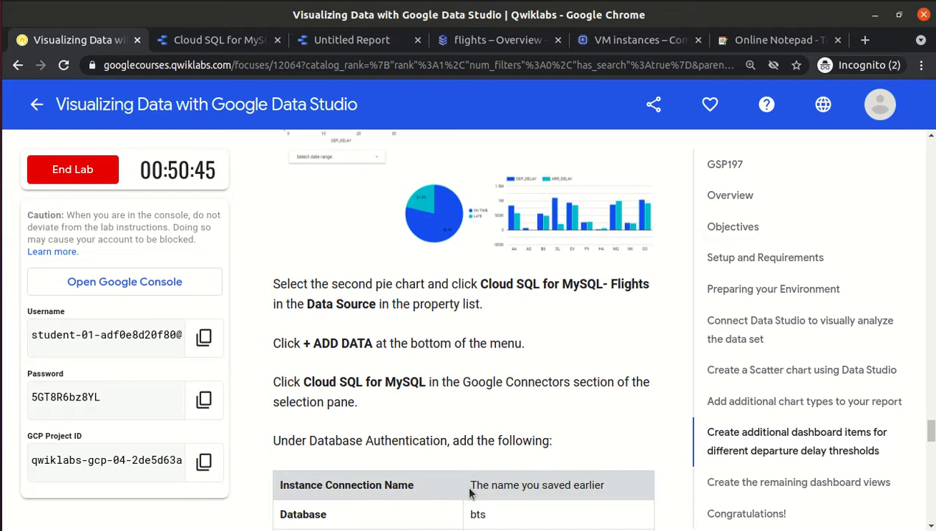
scroll(470, 492, down, 4)
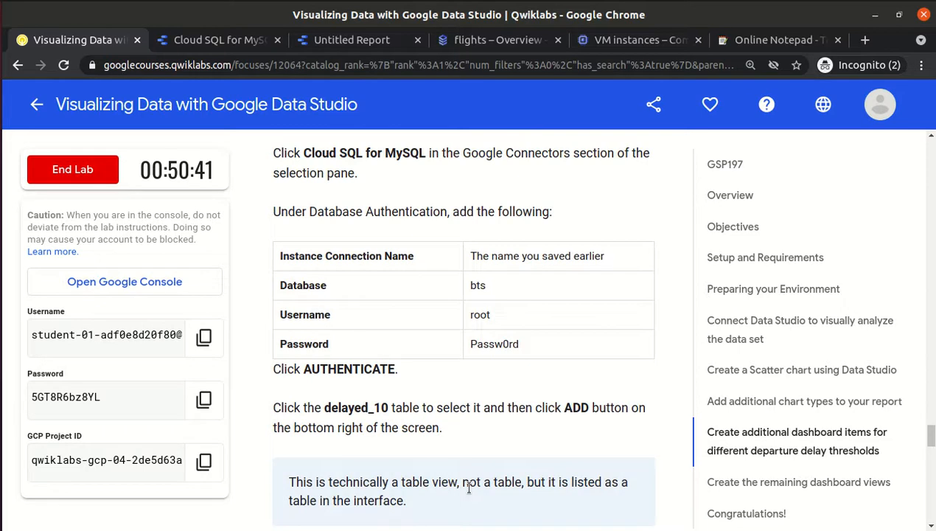
click(336, 45)
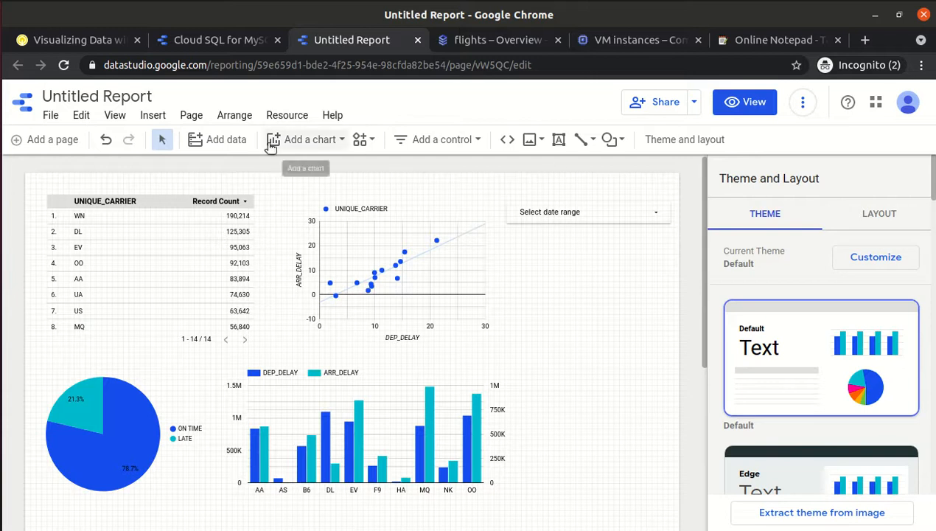
click(360, 490)
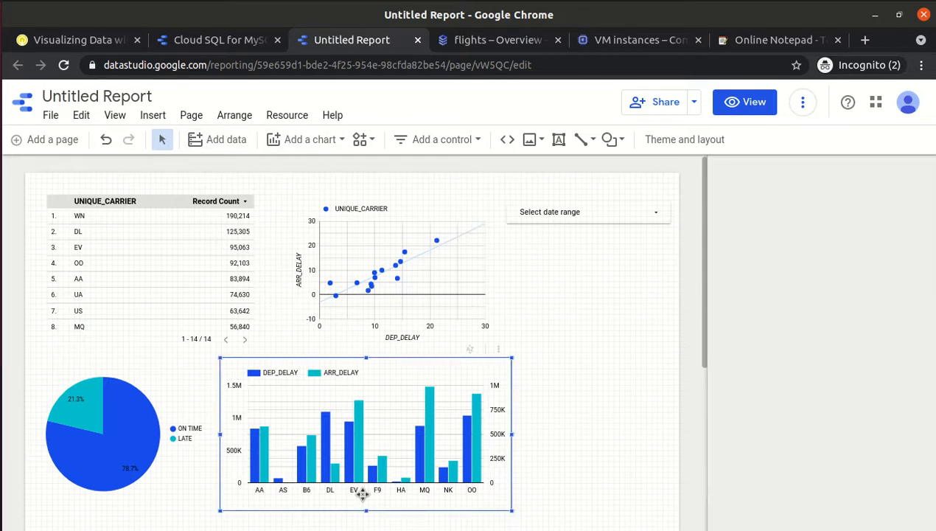
click(597, 416)
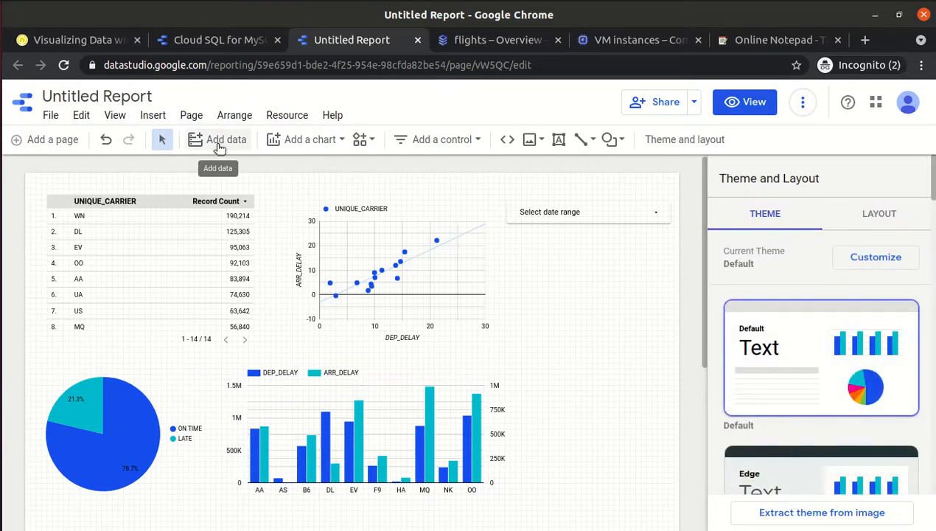
Scroll back up to the Delayed_10 section and highlight the sentence about copying both charts.
click(90, 38)
scroll(422, 270, up, 3)
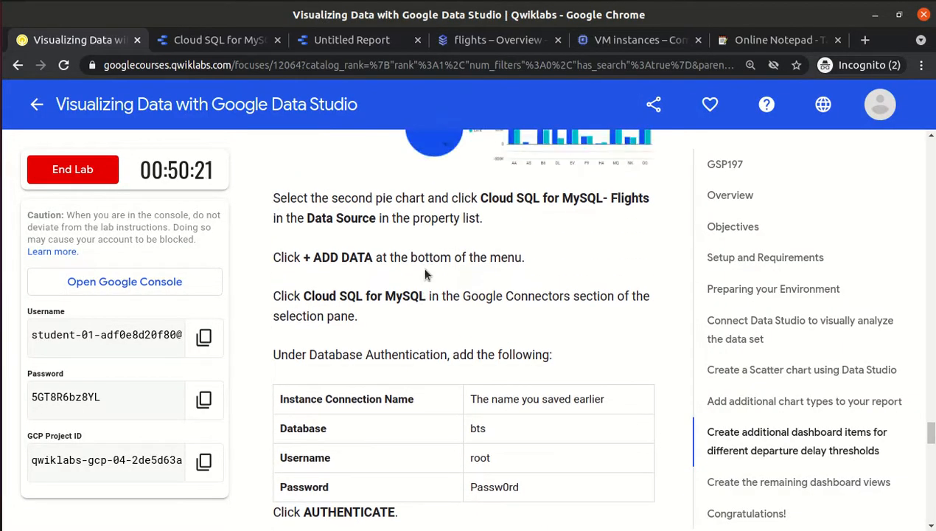
scroll(425, 275, up, 2)
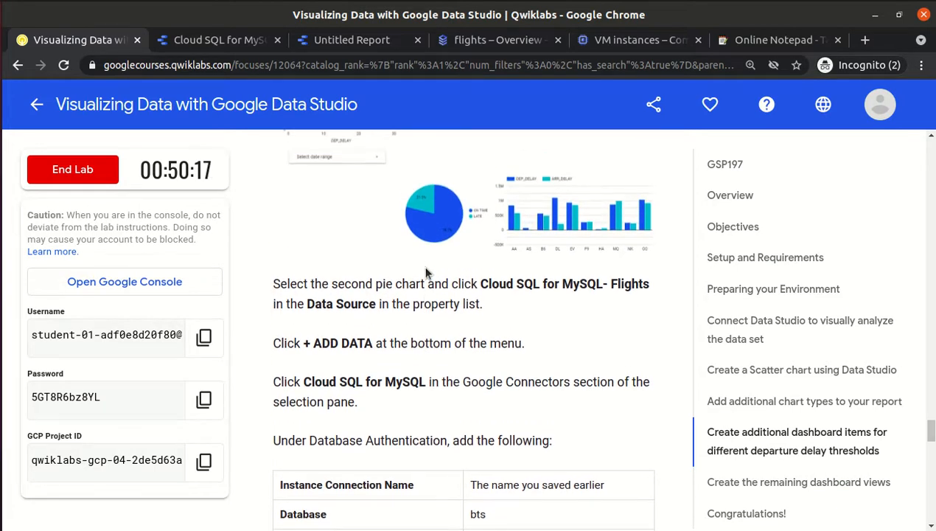
scroll(426, 271, up, 3)
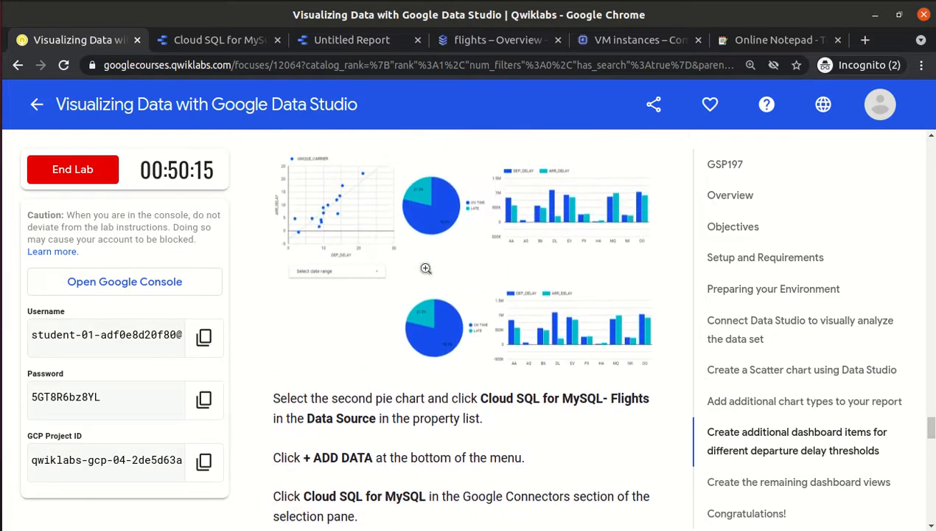
scroll(425, 268, up, 1)
scroll(425, 268, up, 2)
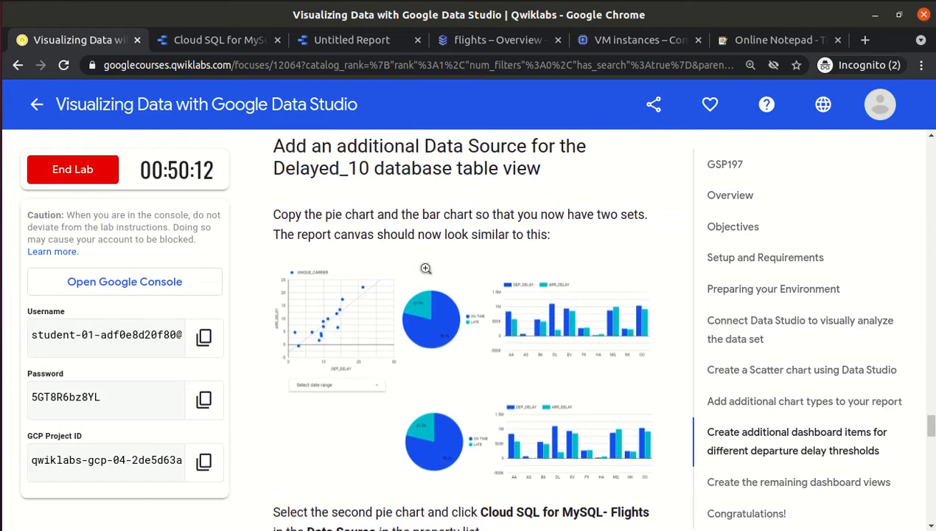
drag(272, 215, 493, 215)
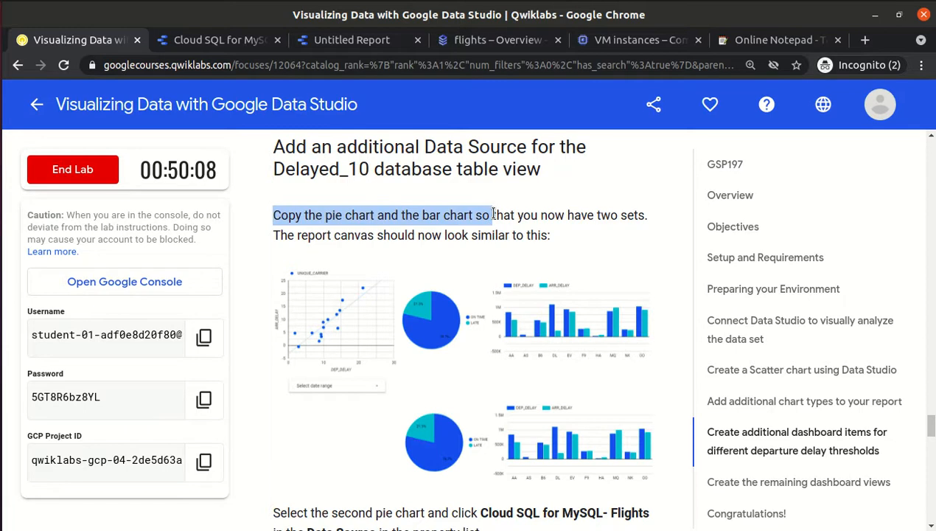
Select both the pie chart and the bar chart and copy them.
click(358, 40)
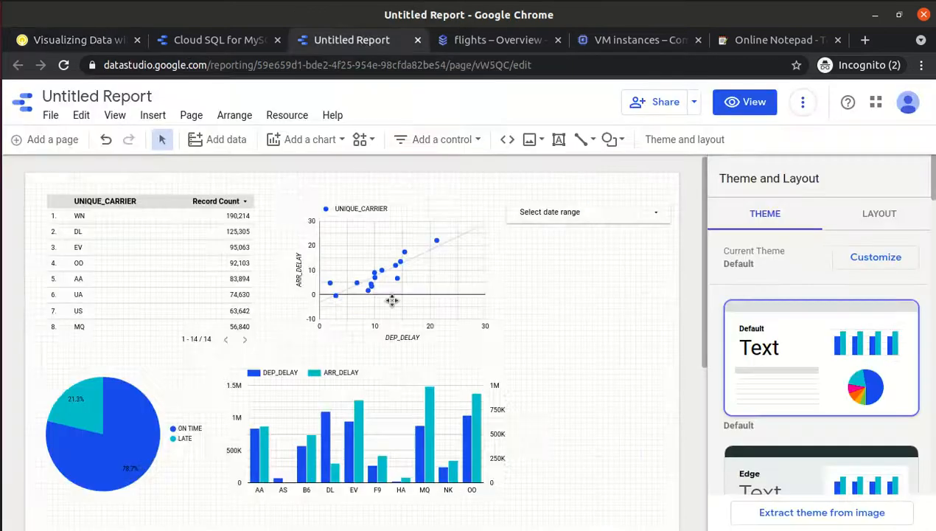
click(121, 412)
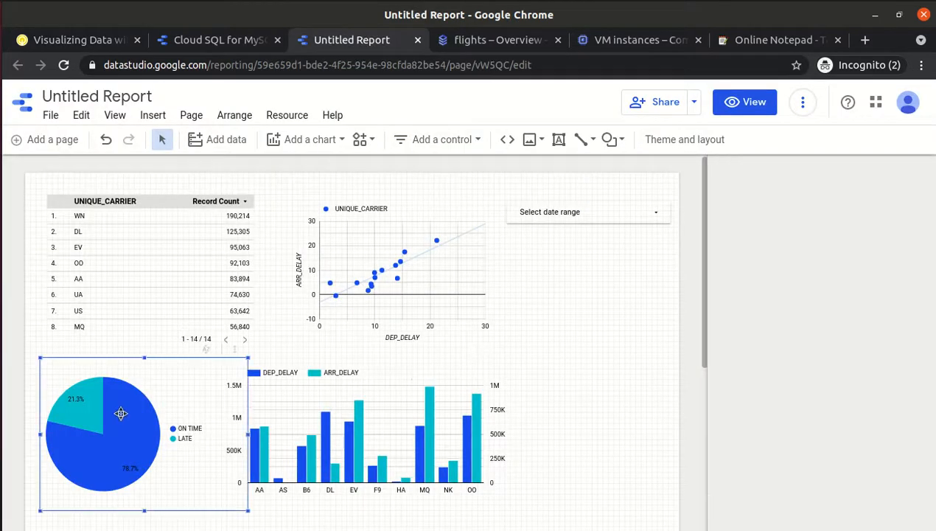
shift+click(367, 417)
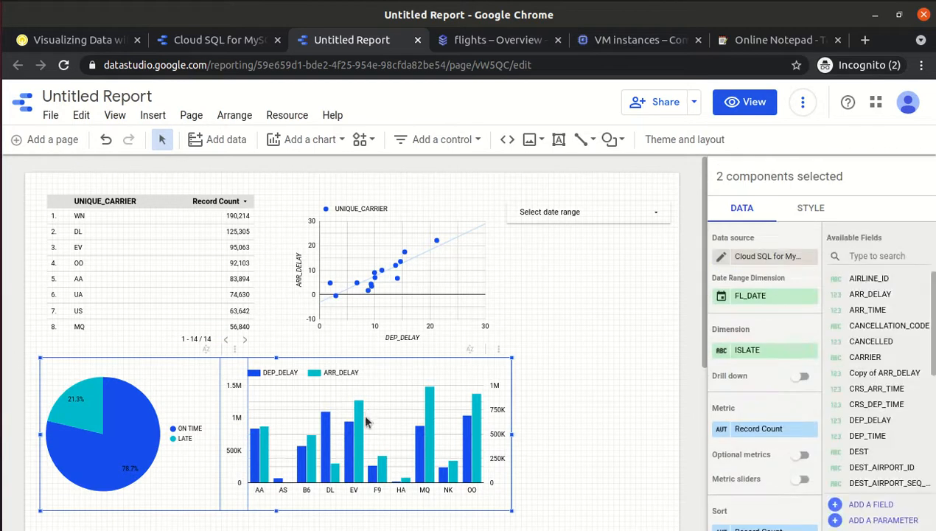
right_click(367, 418)
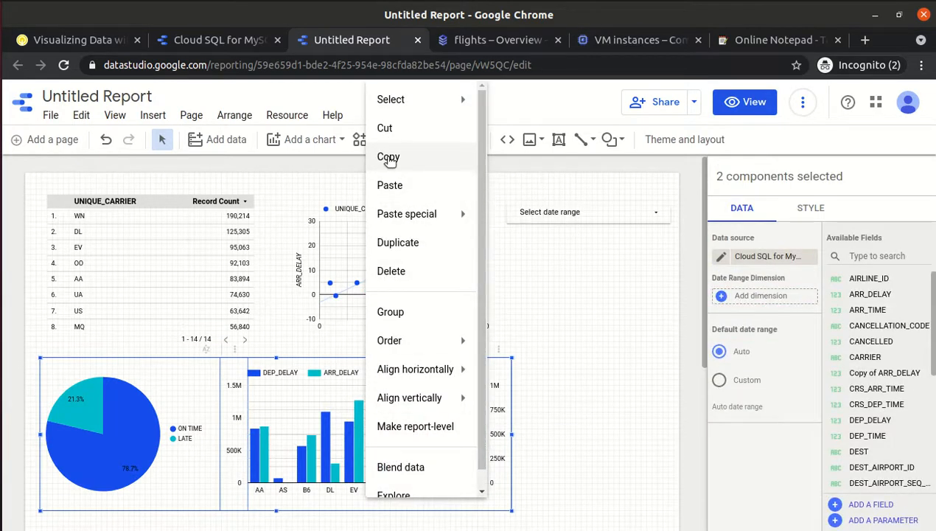
click(387, 156)
Paste the chart pair below the originals and select the copied pie chart.
drag(703, 329, 696, 438)
click(297, 410)
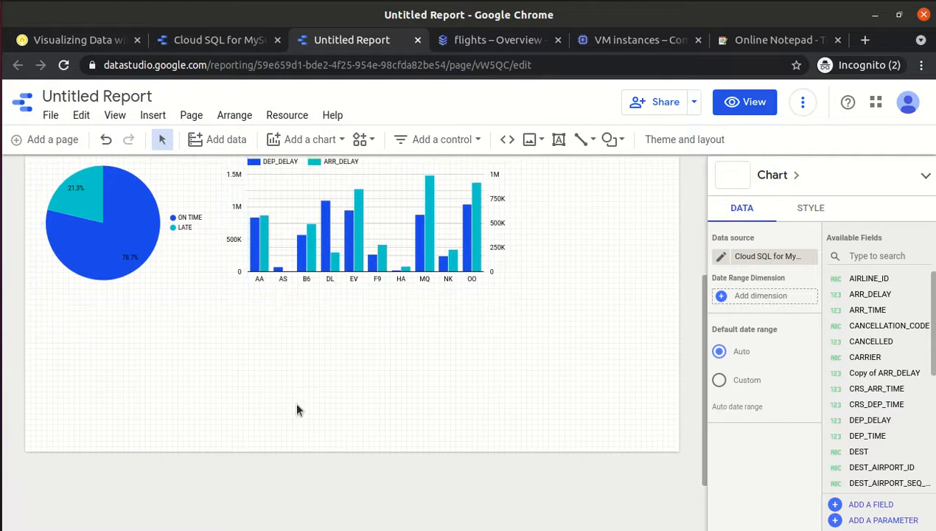
right_click(297, 410)
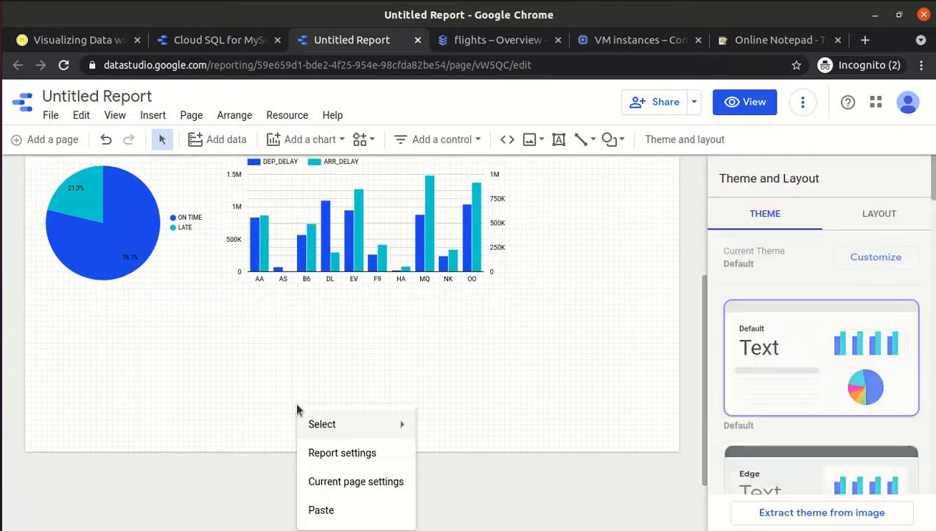
click(328, 510)
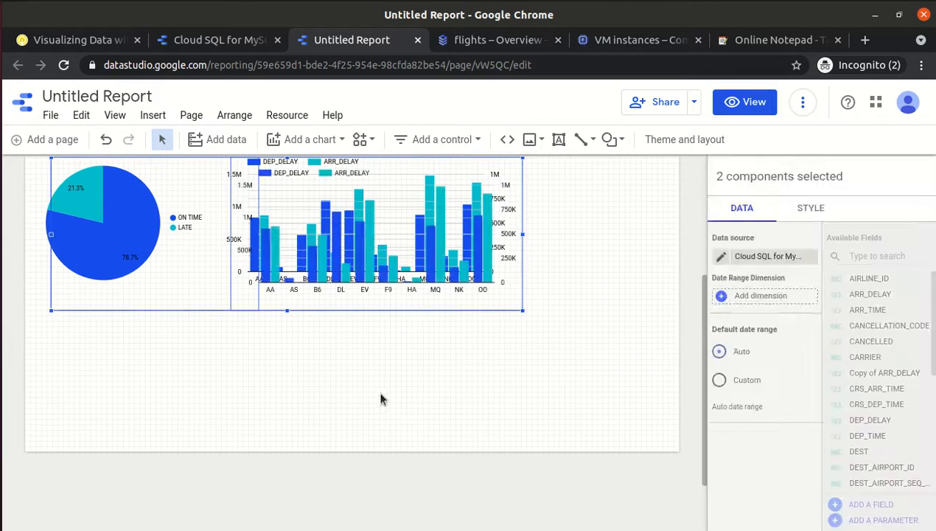
drag(353, 251, 338, 384)
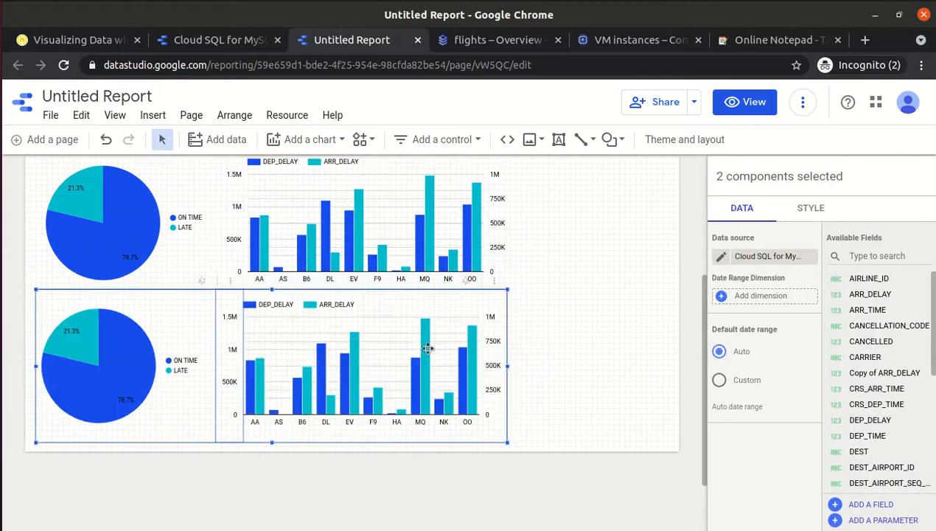
click(129, 339)
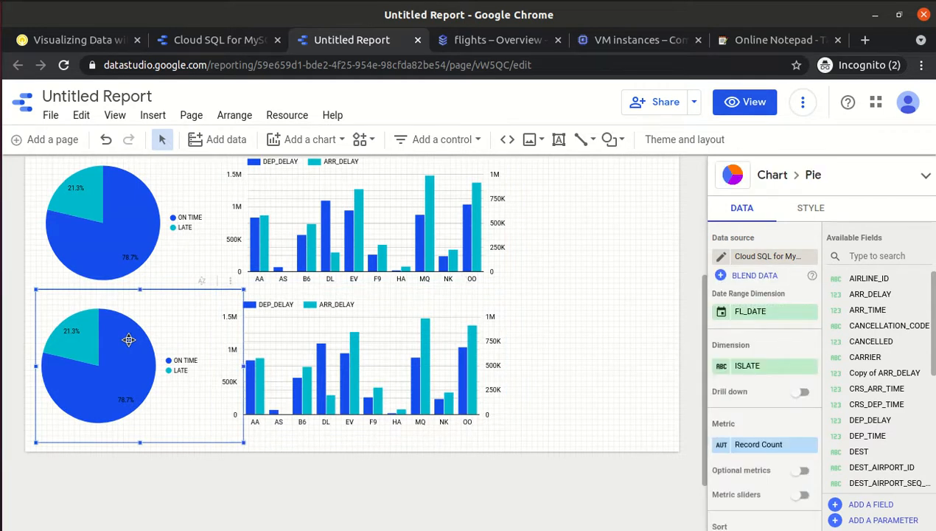
Read the + ADD DATA steps for the Delayed_10 source, then return to the report.
click(83, 39)
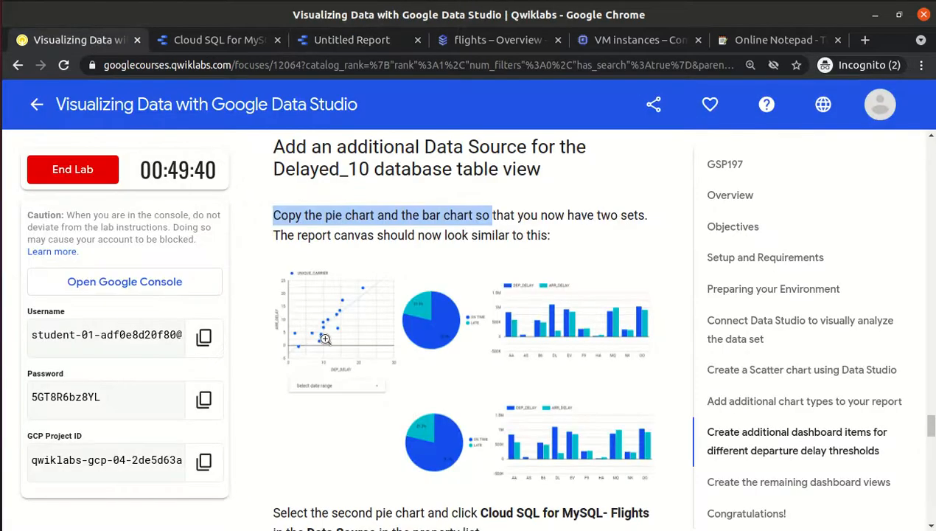
scroll(325, 338, down, 5)
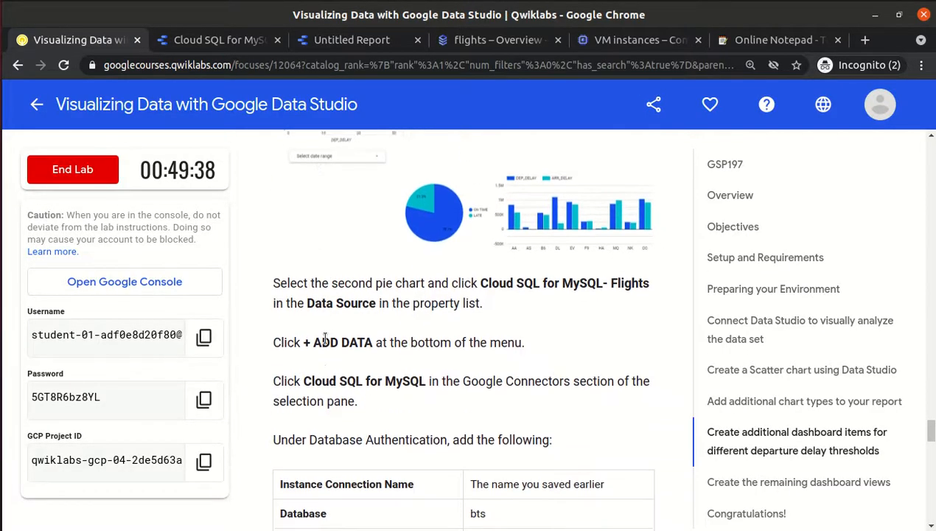
scroll(325, 338, down, 1)
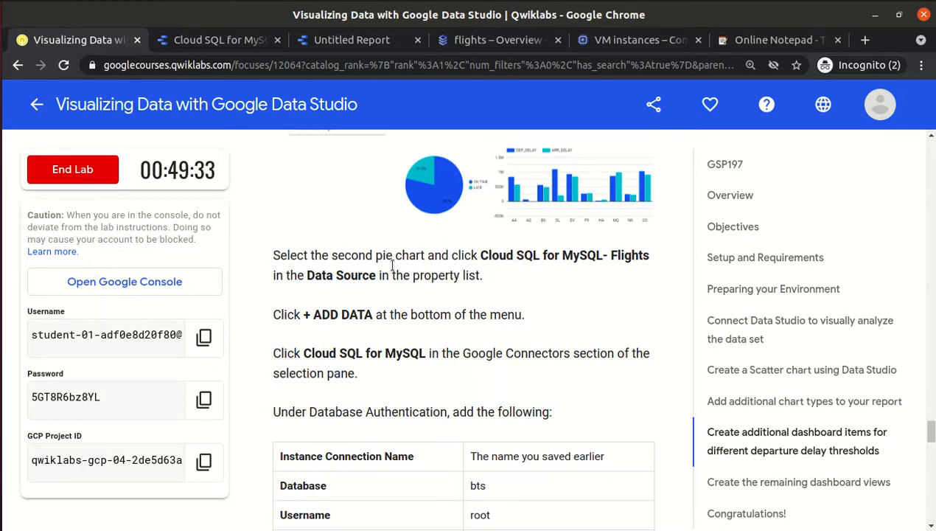
click(360, 45)
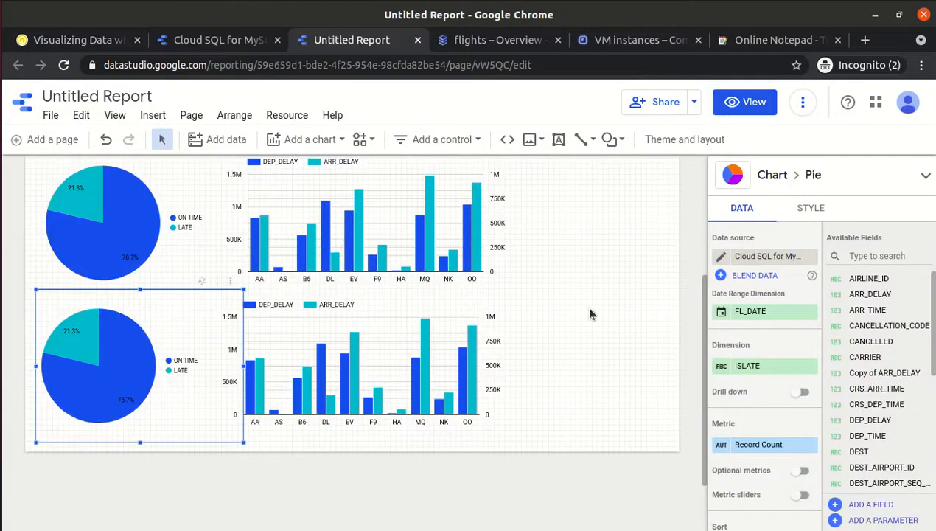
Open the copied pie chart's data source list showing Cloud SQL for MySQL - Flights and sample sources.
click(717, 255)
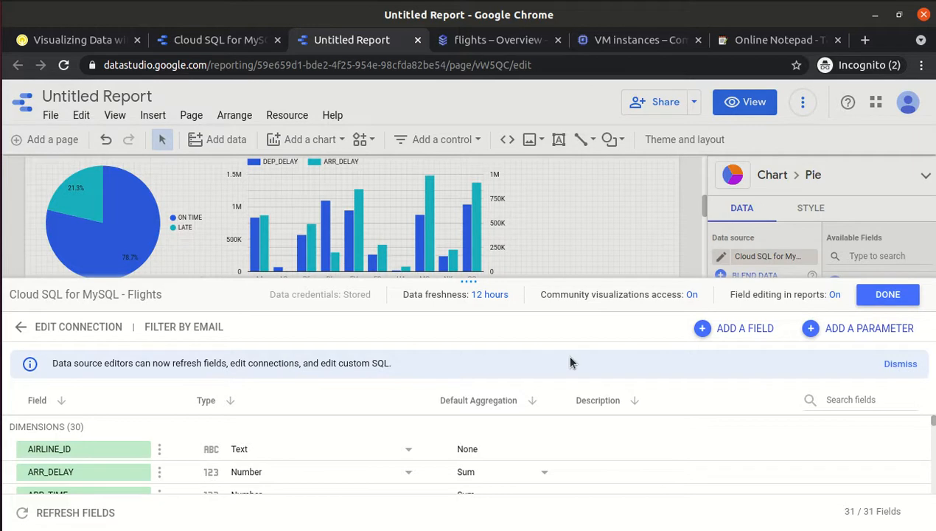
click(884, 294)
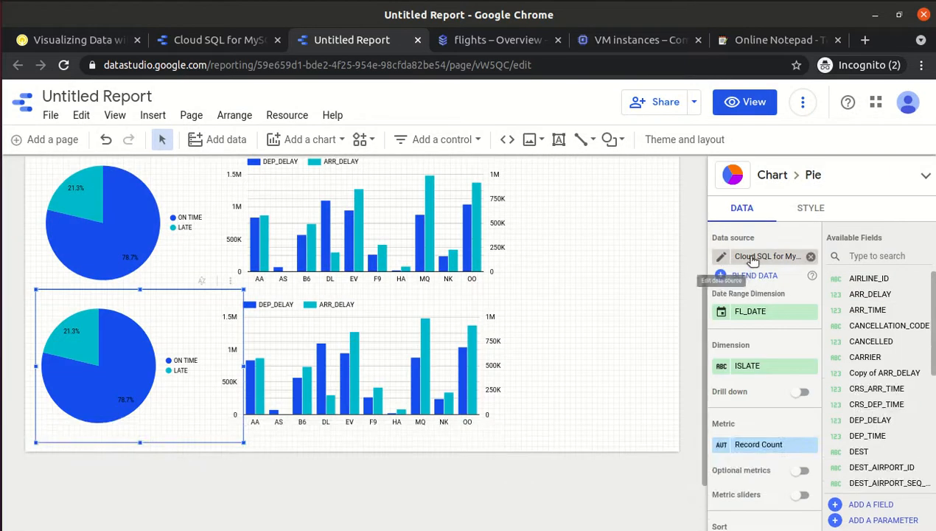
click(748, 257)
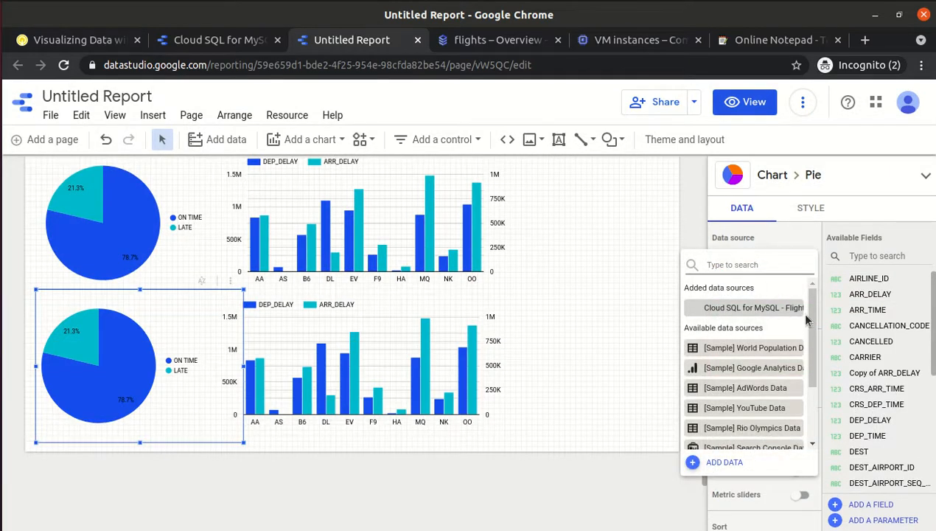
Add data, filter the connector gallery by 'SQL' and choose Cloud SQL for MySQL.
click(725, 463)
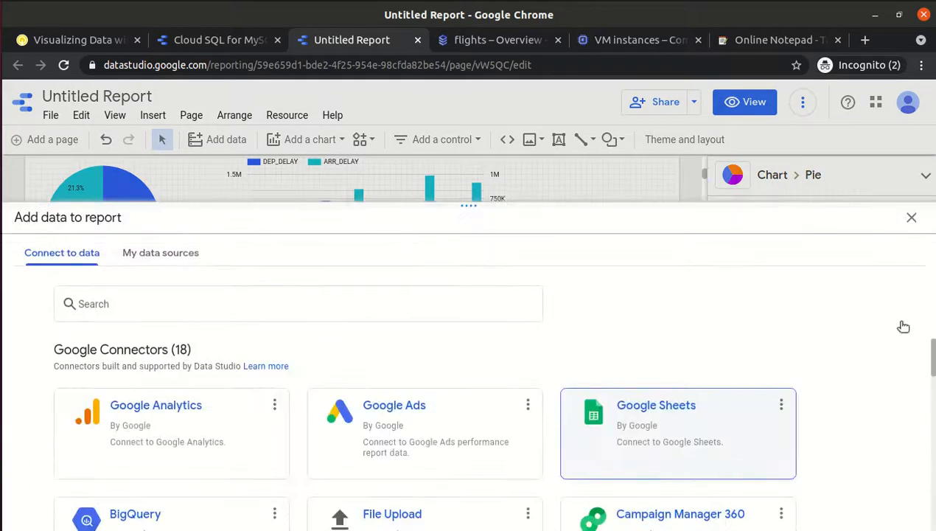
scroll(792, 388, down, 2)
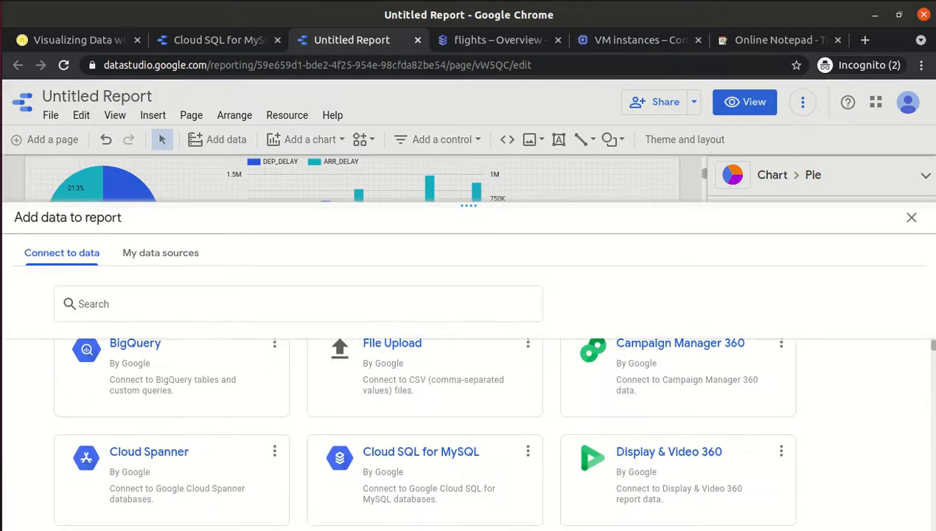
scroll(487, 435, down, 10)
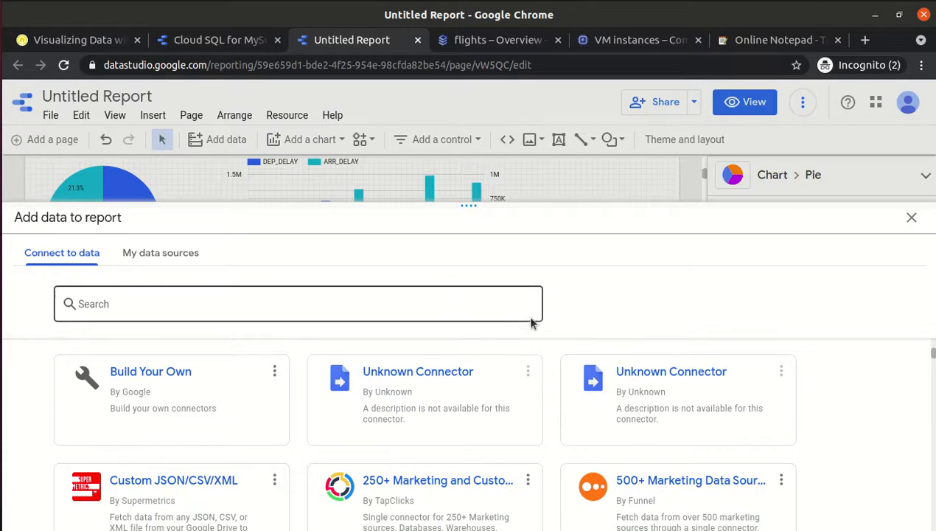
click(481, 301)
text(SQL)
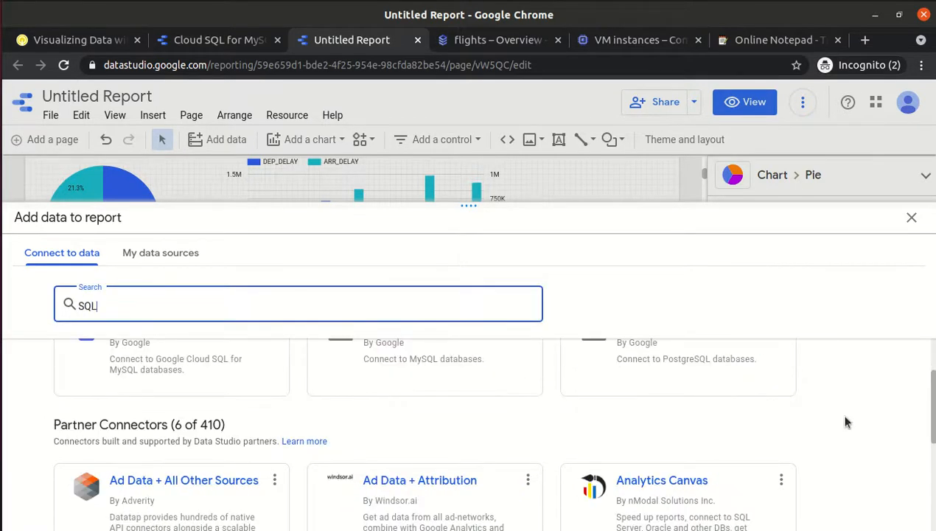
drag(933, 383, 933, 352)
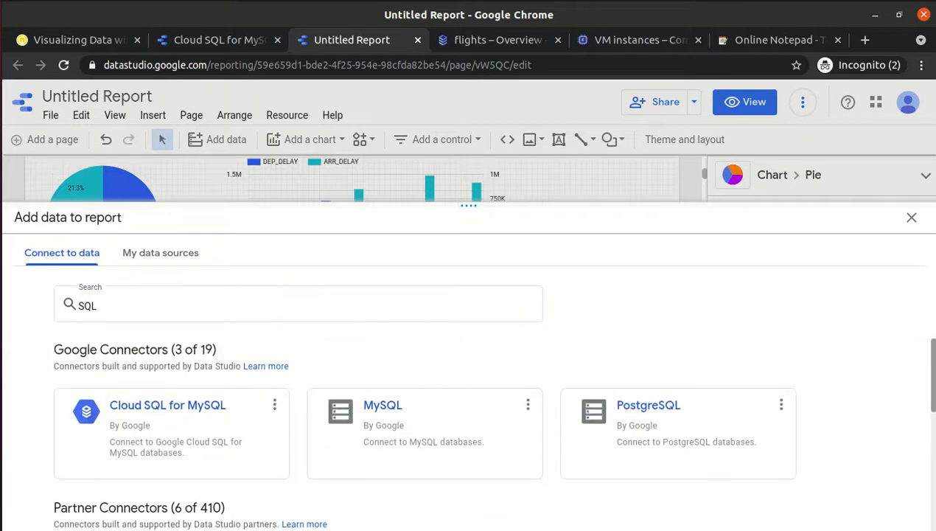
click(119, 435)
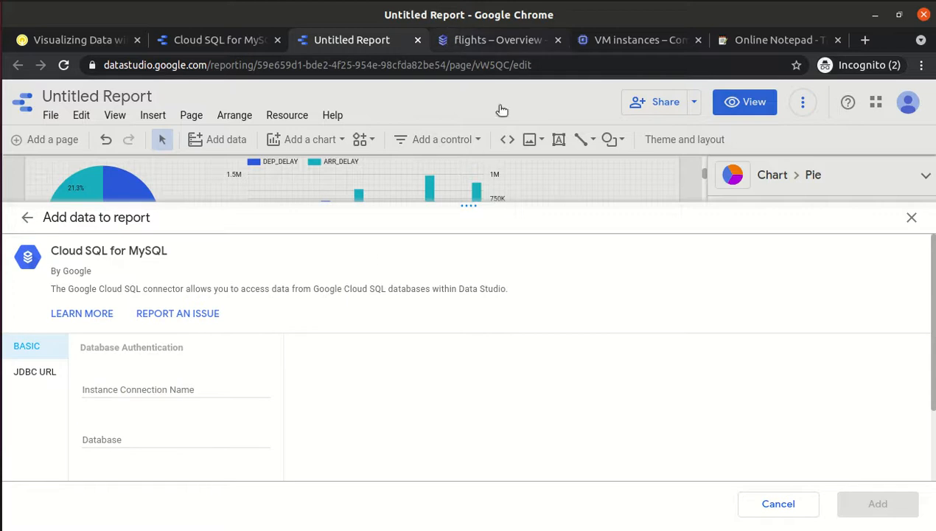
Fill in the lab's instance connection name, database bts and username root.
click(479, 45)
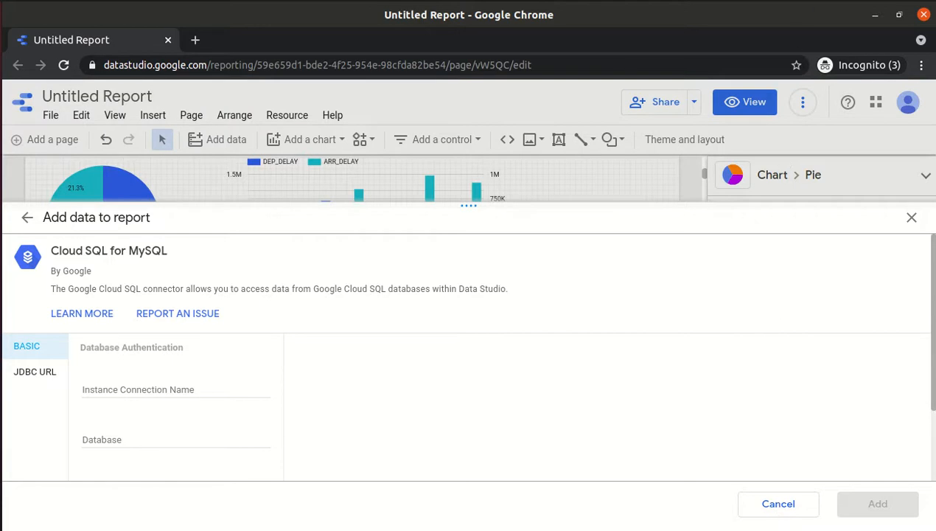
click(813, 1)
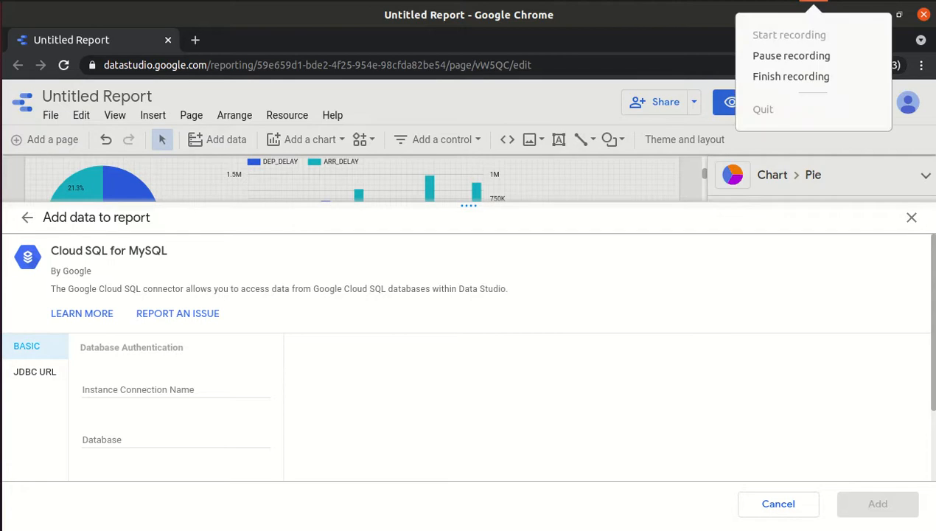
click(759, 59)
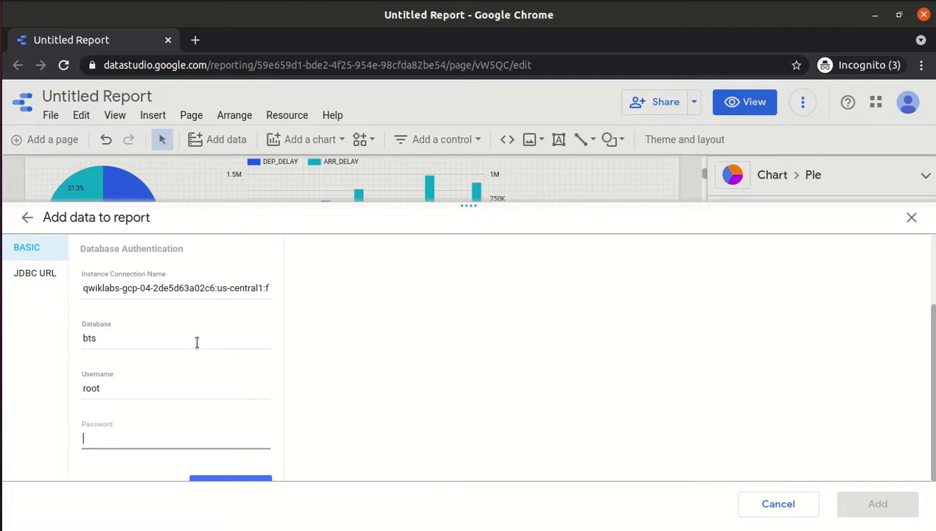
Copy the database password from the lab instructions.
key(alt+Tab)
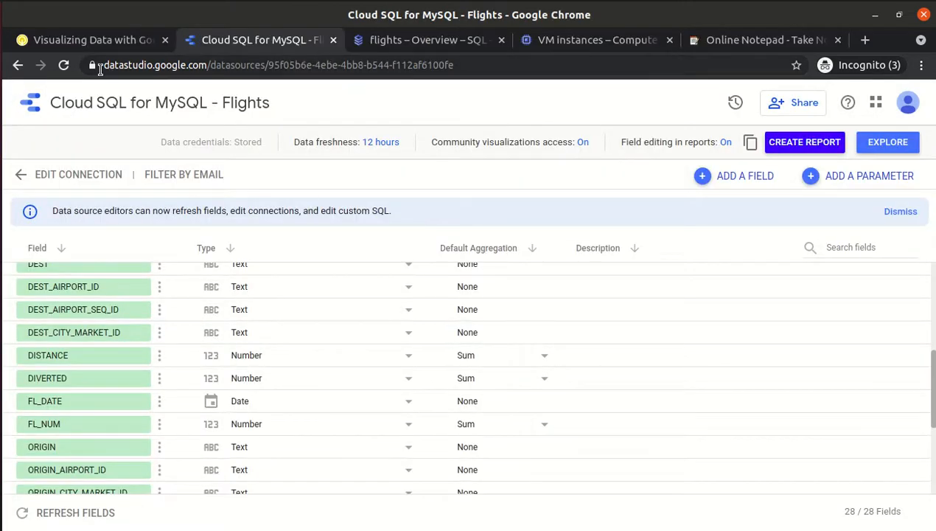
click(122, 41)
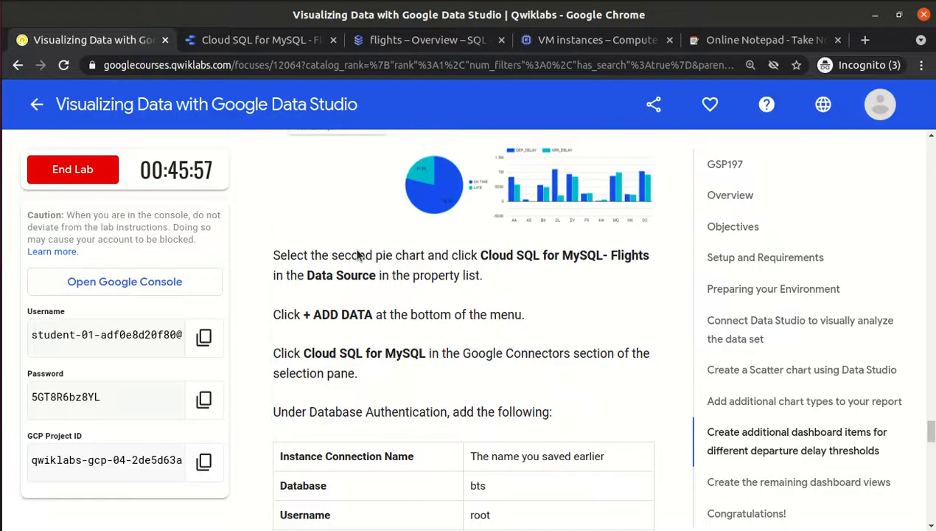
scroll(411, 329, down, 3)
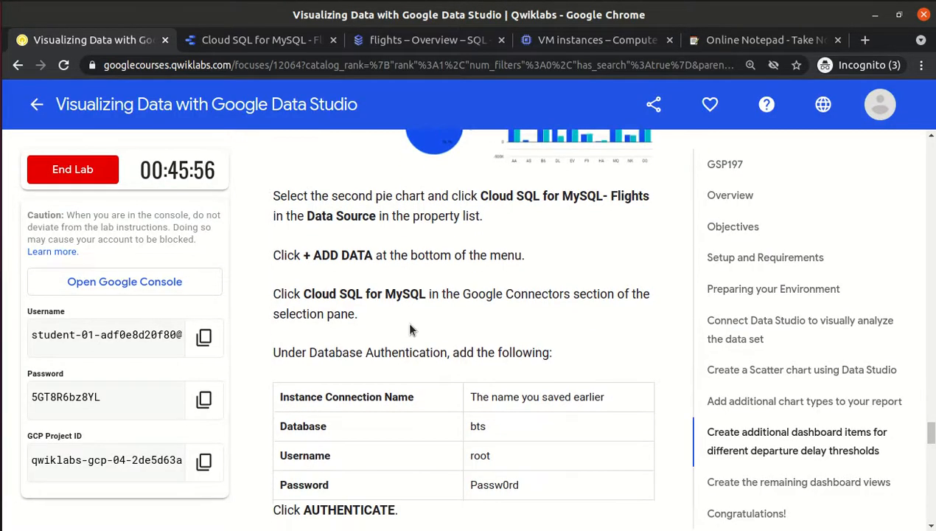
double_click(500, 429)
key(ctrl+c)
Paste the password, authenticate the connection and pick the delayed_10 table.
key(alt+Tab)
click(155, 436)
key(ctrl+v)
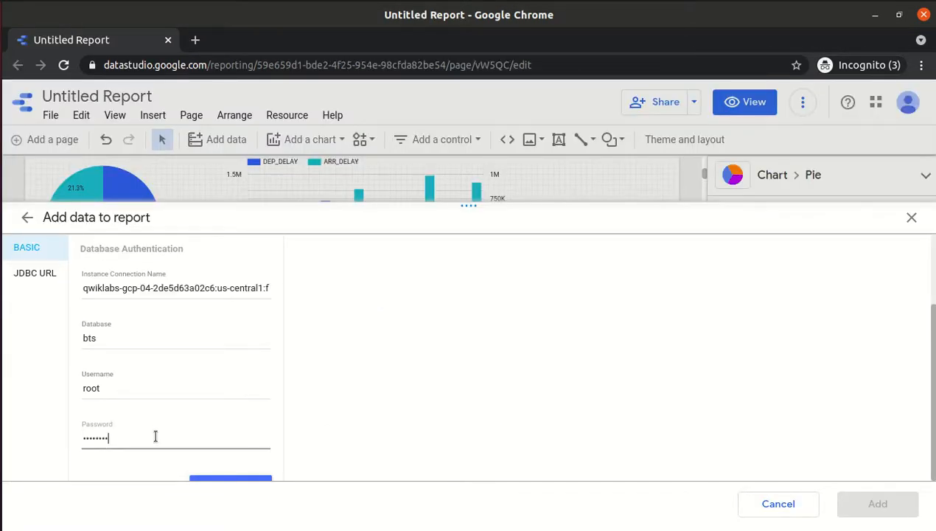
click(216, 480)
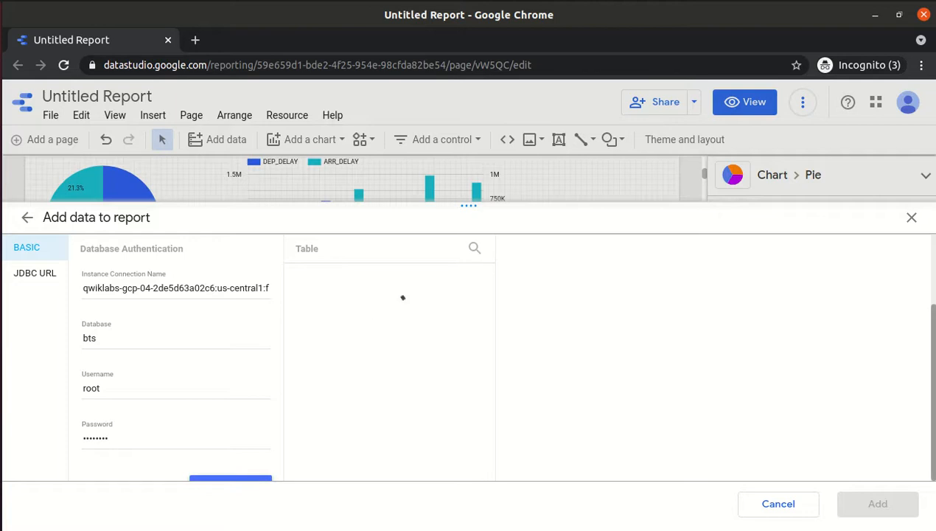
click(430, 271)
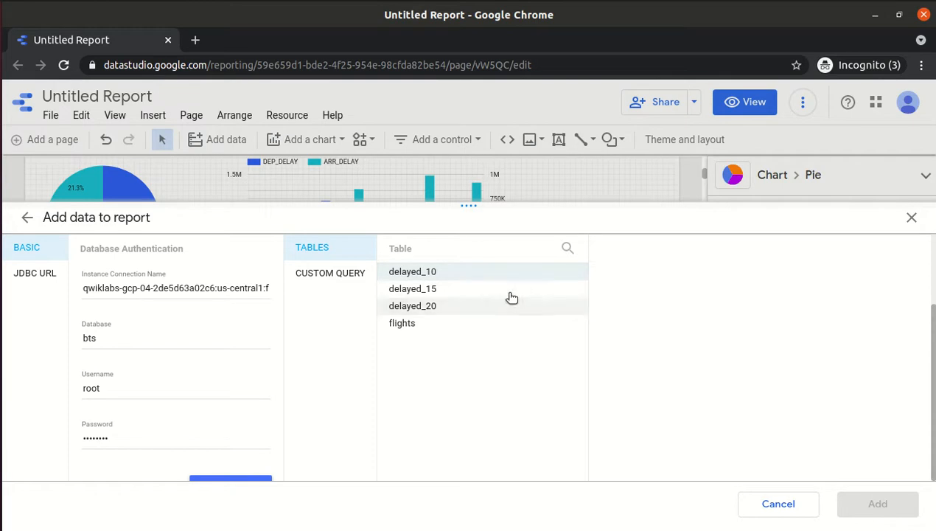
Add the delayed_10 table as a data source and confirm adding it to the report.
click(451, 274)
click(879, 505)
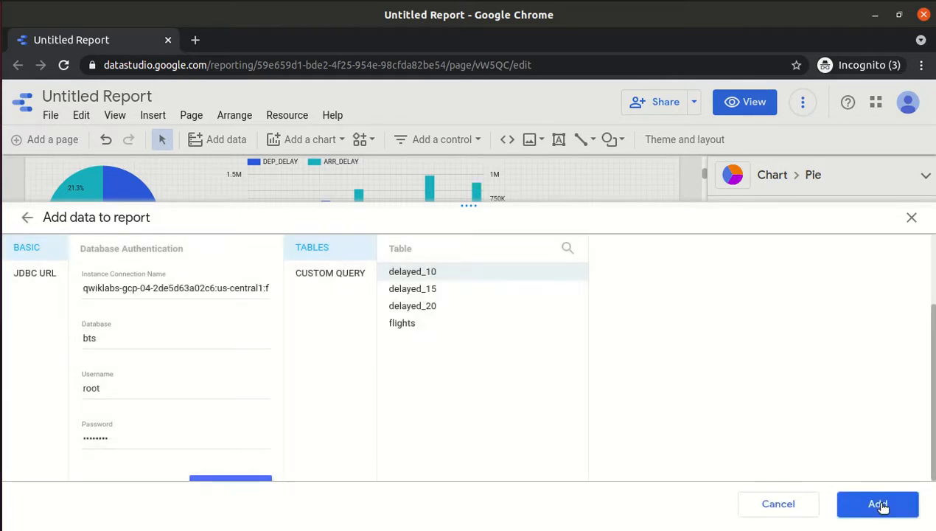
click(879, 504)
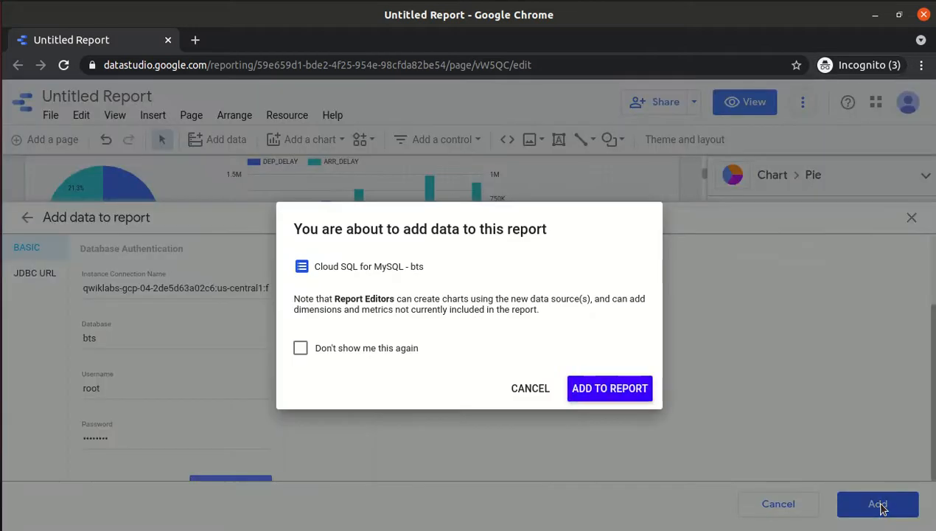
click(604, 390)
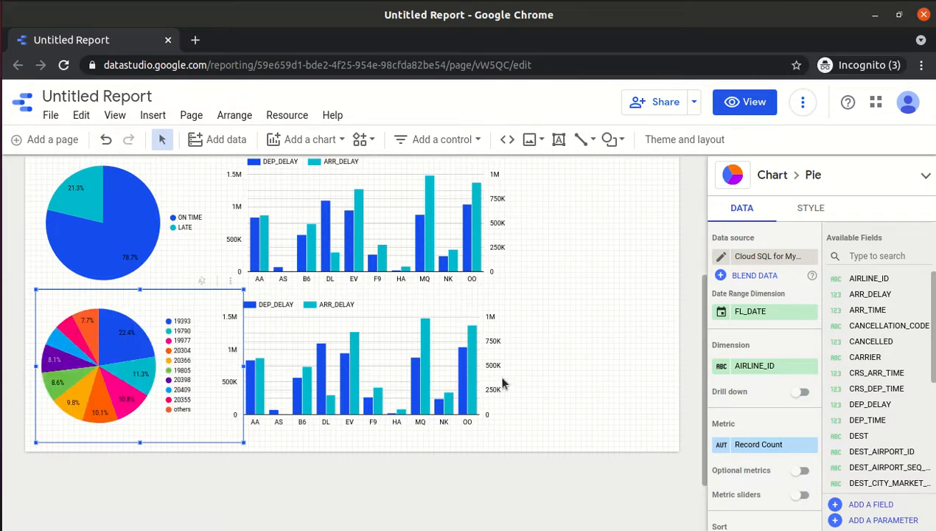
Rename the new bts data source to 'Delayed-10'.
click(721, 259)
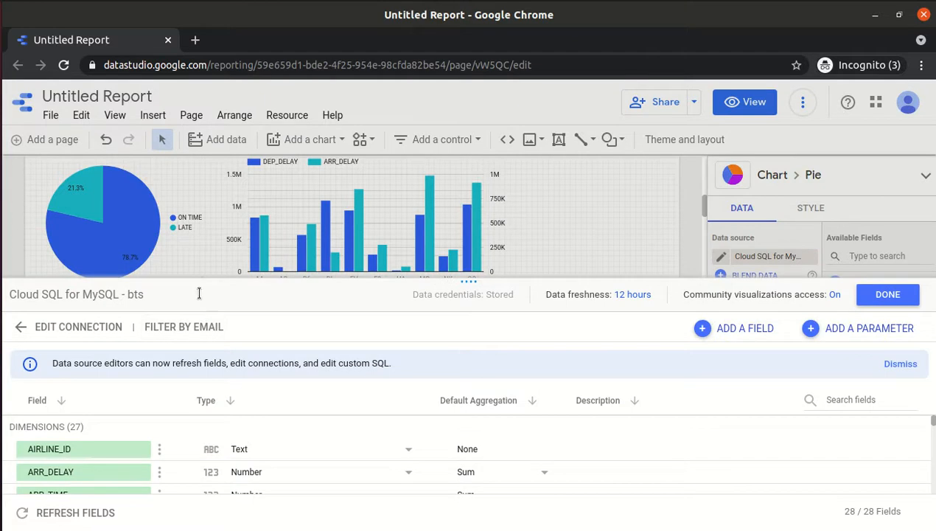
click(198, 293)
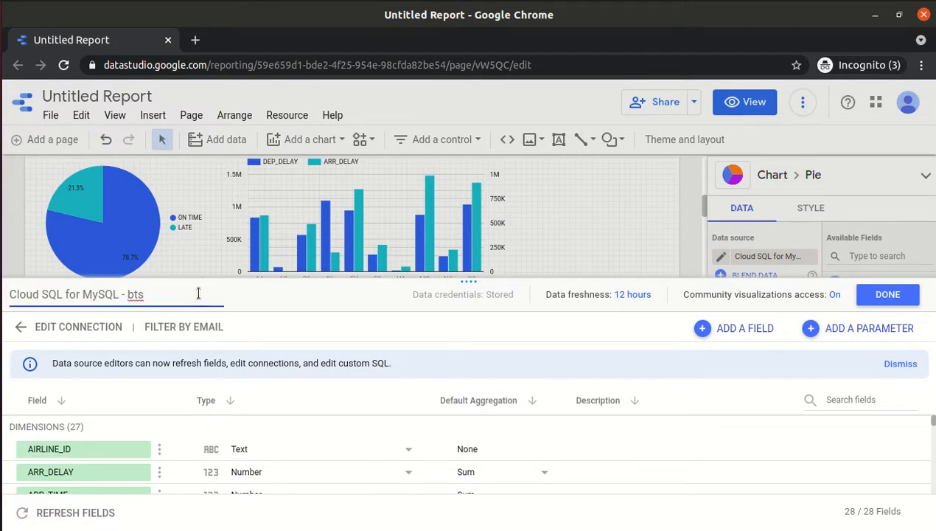
key(ctrl+a)
key(BackSpace)
text(Delyaye)
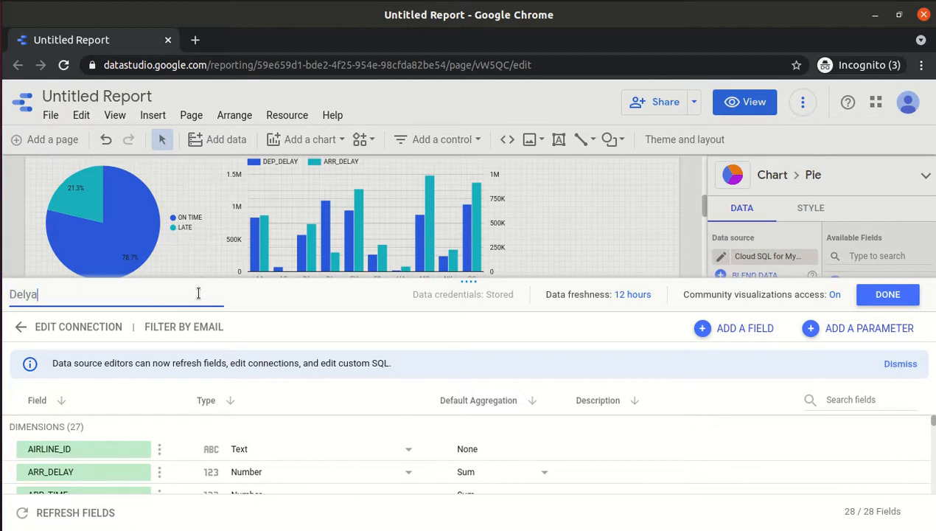
key(BackSpace)
key(BackSpace)
key(BackSpace)
text(ayed-10)
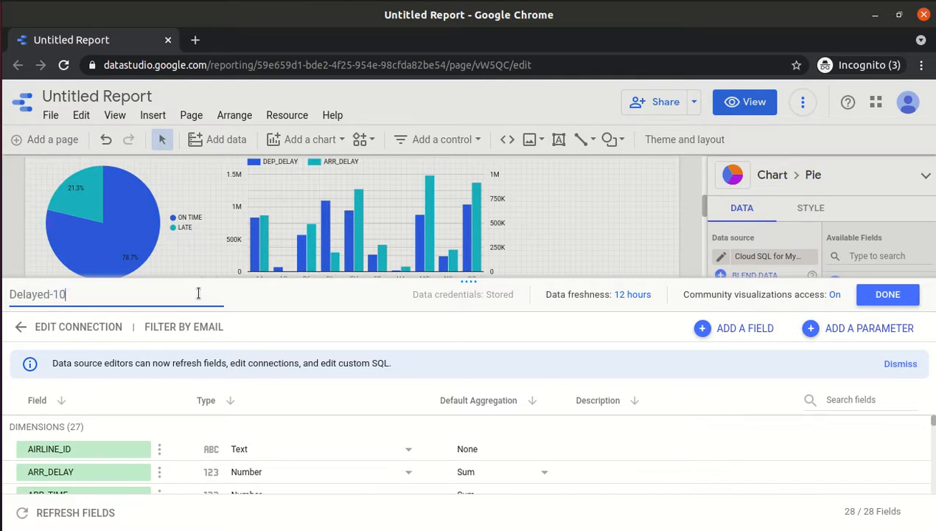
click(887, 295)
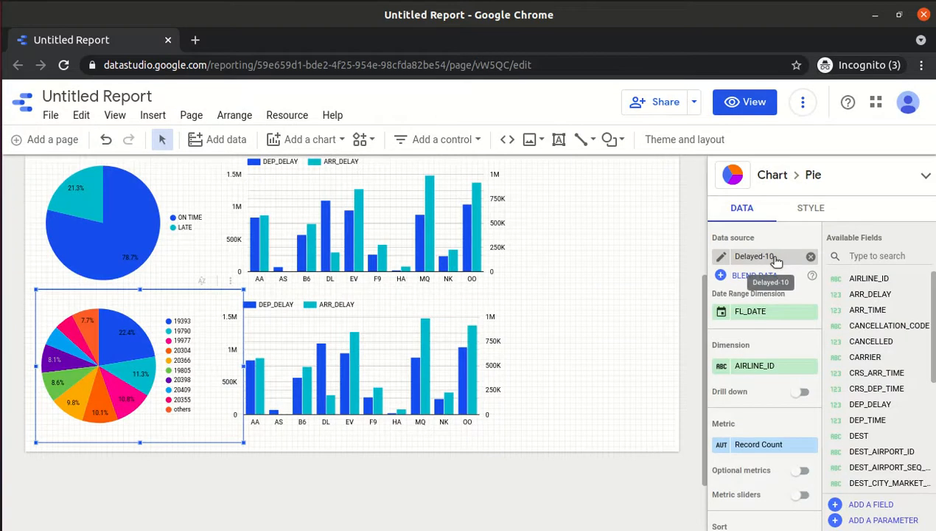
Keep Delayed-10 as the second pie chart's data source.
click(770, 258)
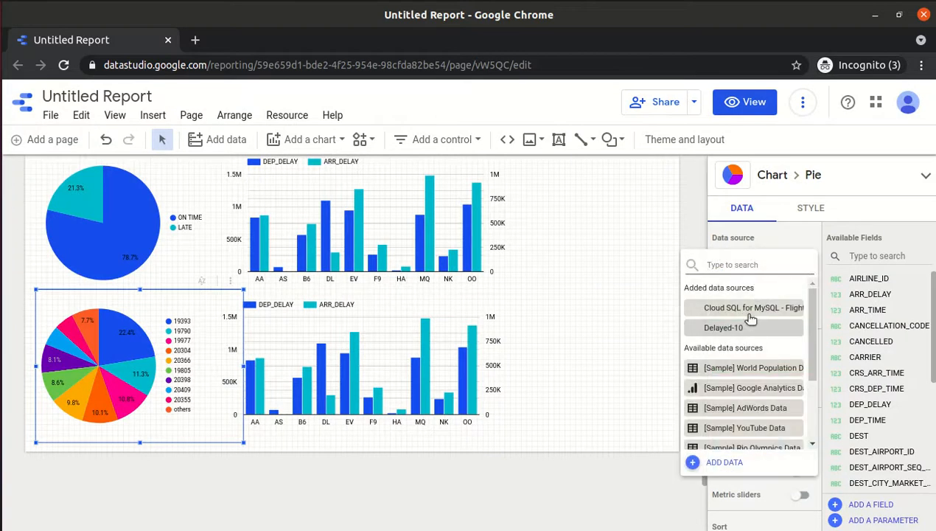
click(761, 331)
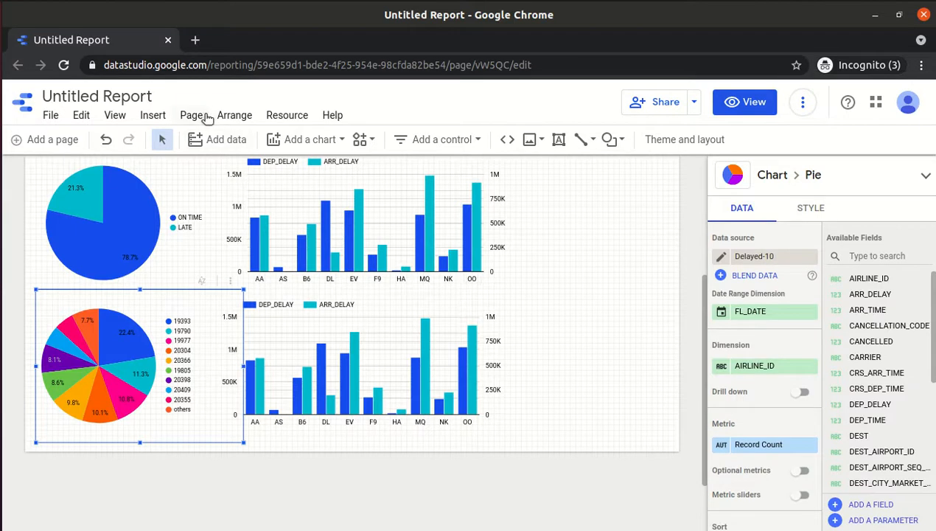
key(alt+Tab)
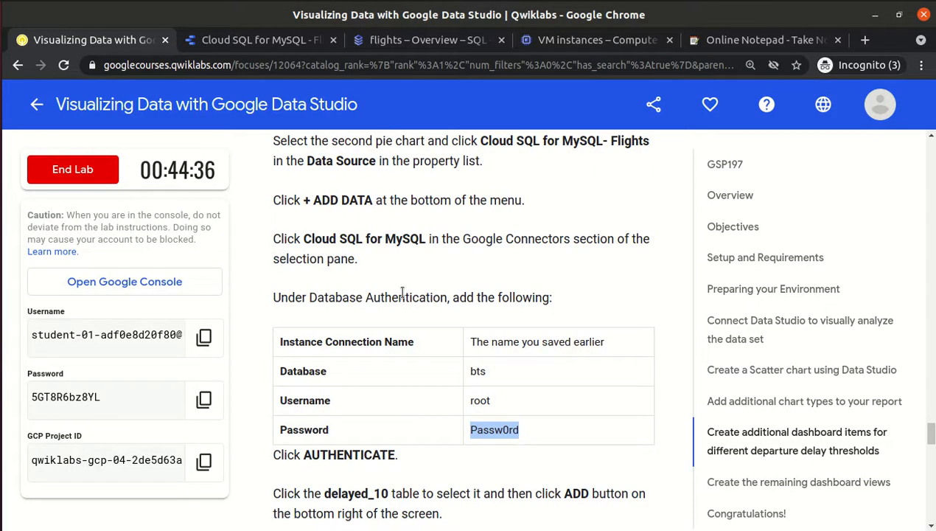
Read the lab steps for duplicating ARR_DELAY and the ISLATE formula, then return to the report.
click(358, 479)
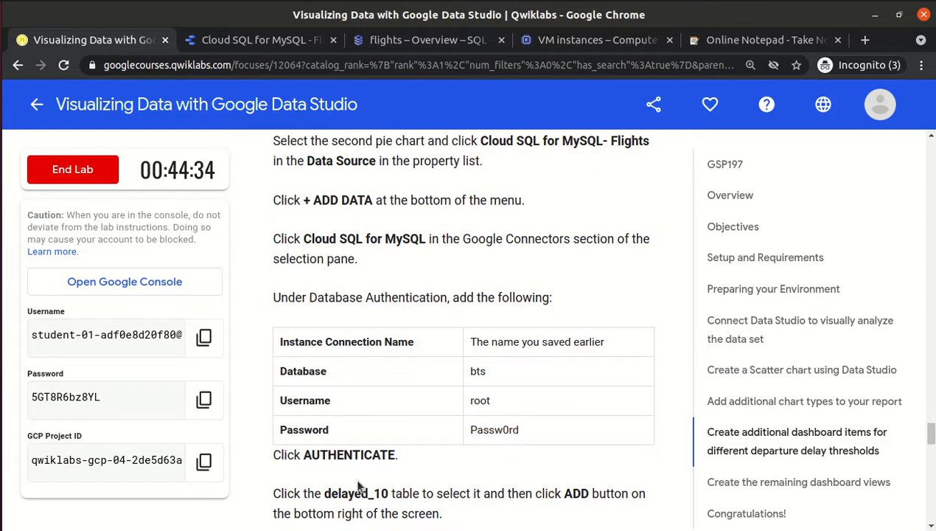
scroll(358, 479, down, 3)
scroll(358, 479, down, 5)
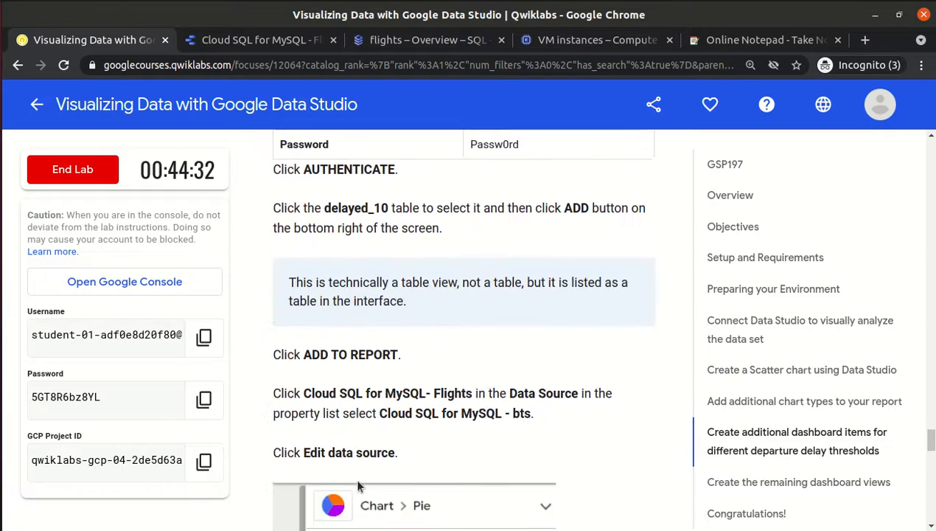
scroll(359, 480, down, 4)
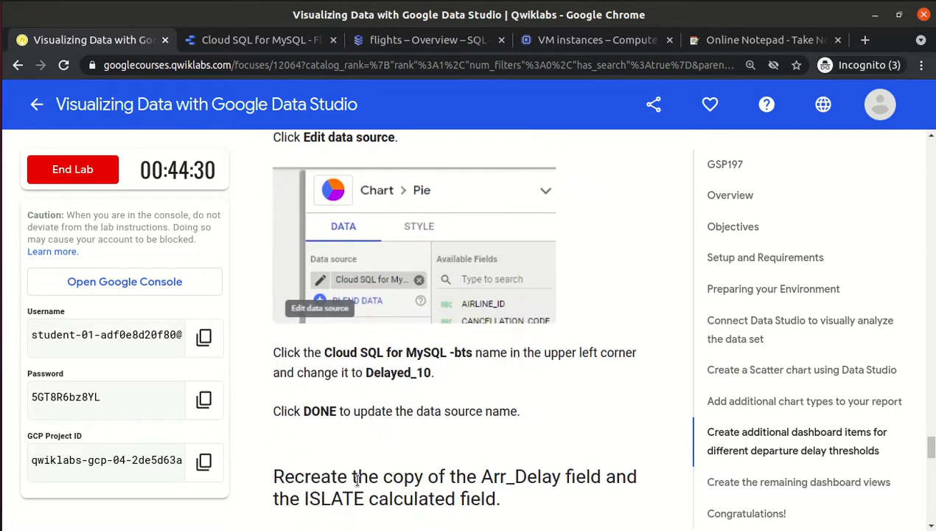
scroll(357, 480, down, 4)
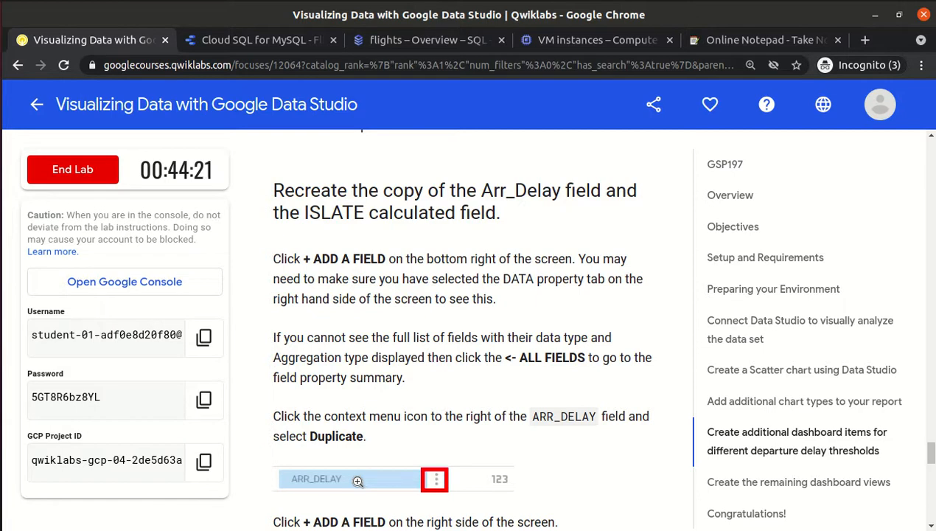
scroll(358, 480, down, 3)
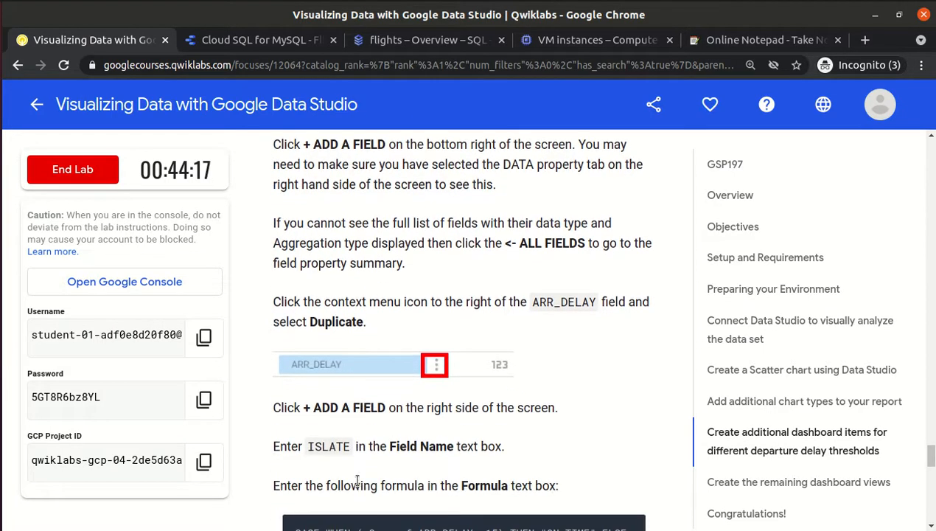
double_click(323, 449)
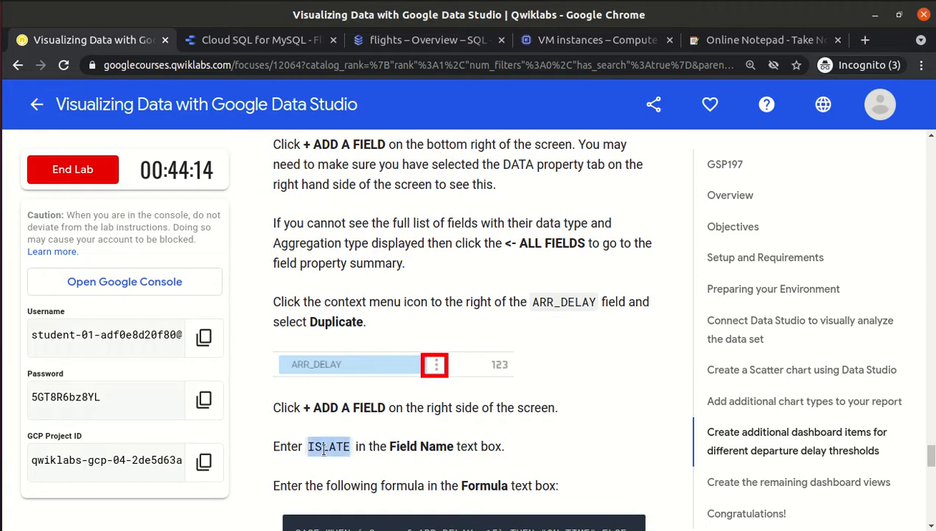
scroll(323, 448, down, 1)
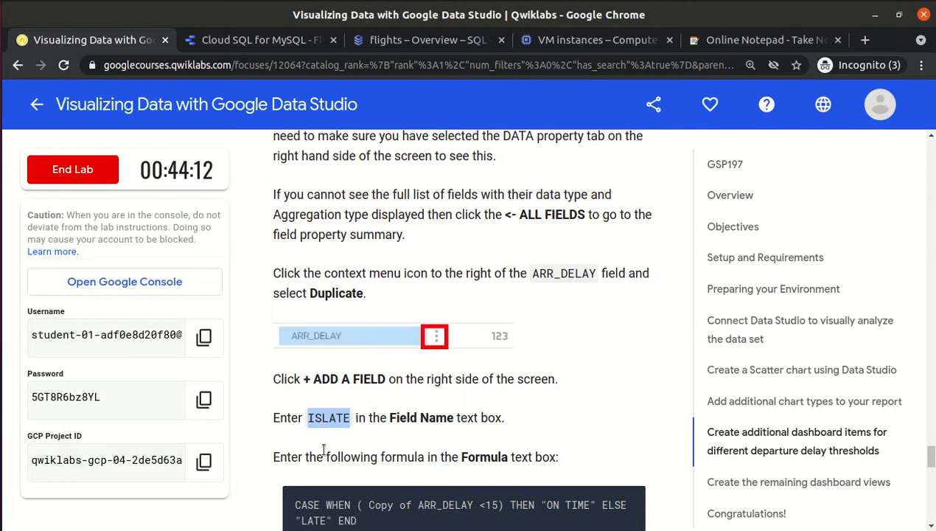
scroll(323, 448, down, 3)
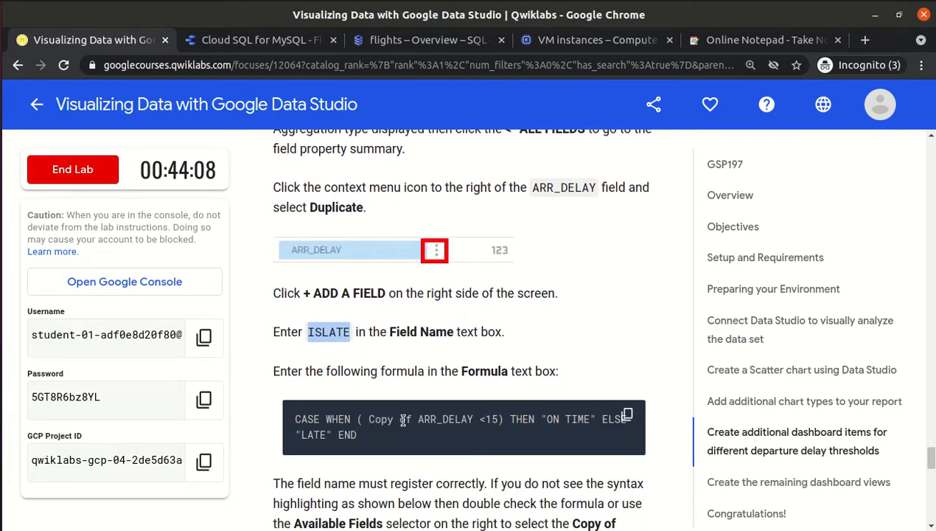
scroll(403, 418, down, 1)
scroll(403, 417, down, 4)
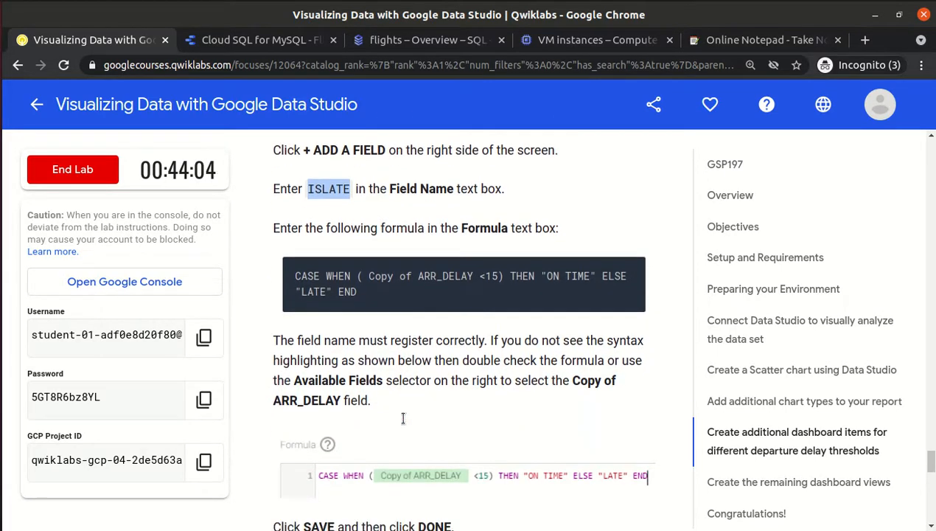
key(alt+Tab)
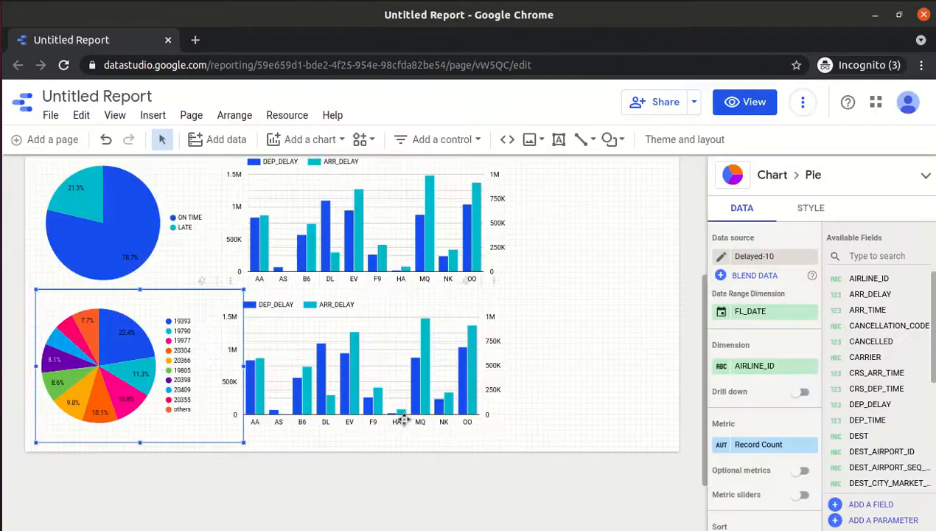
Duplicate the ARR_DELAY field in Delayed-10 to create 'Copy of ARR_DELAY'.
click(875, 506)
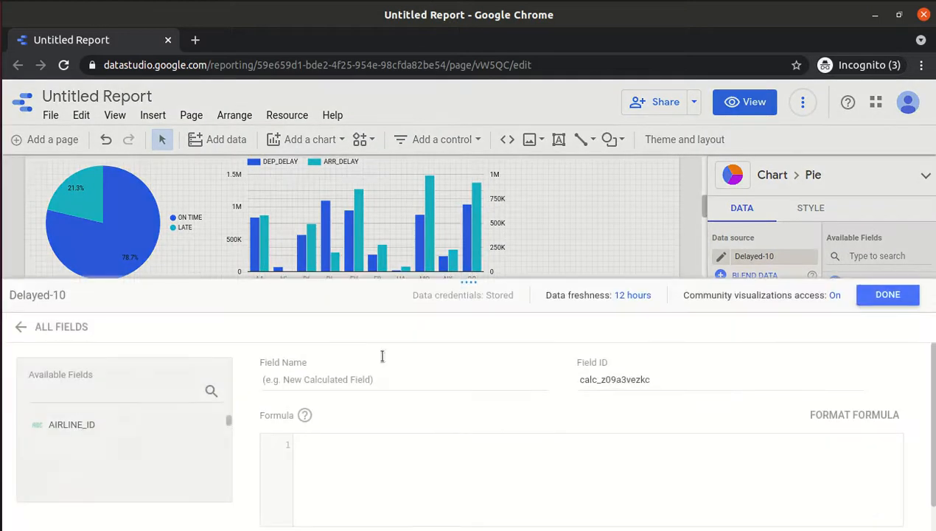
click(25, 328)
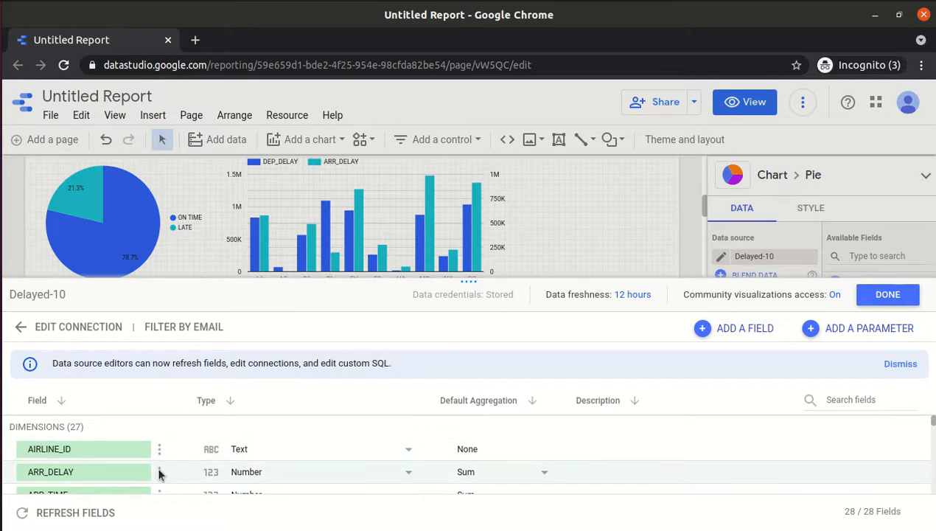
key(alt+Tab)
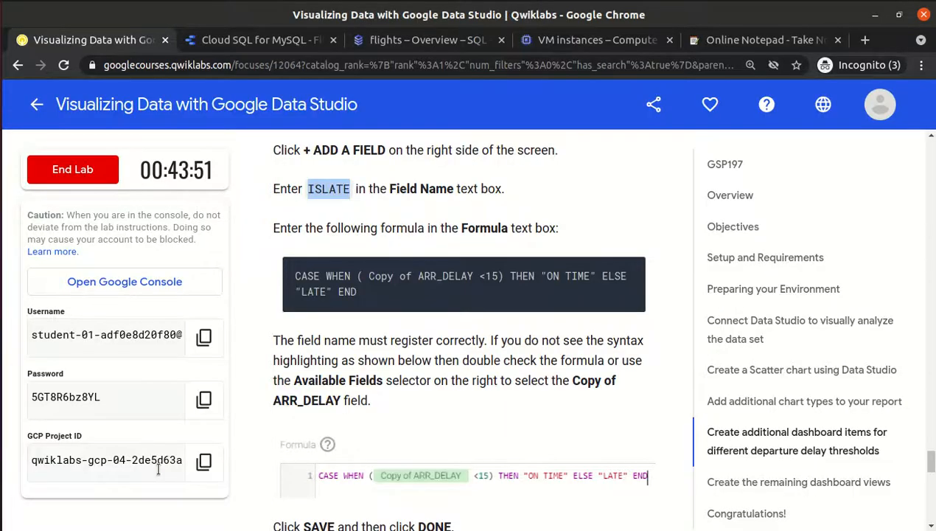
key(alt+Tab)
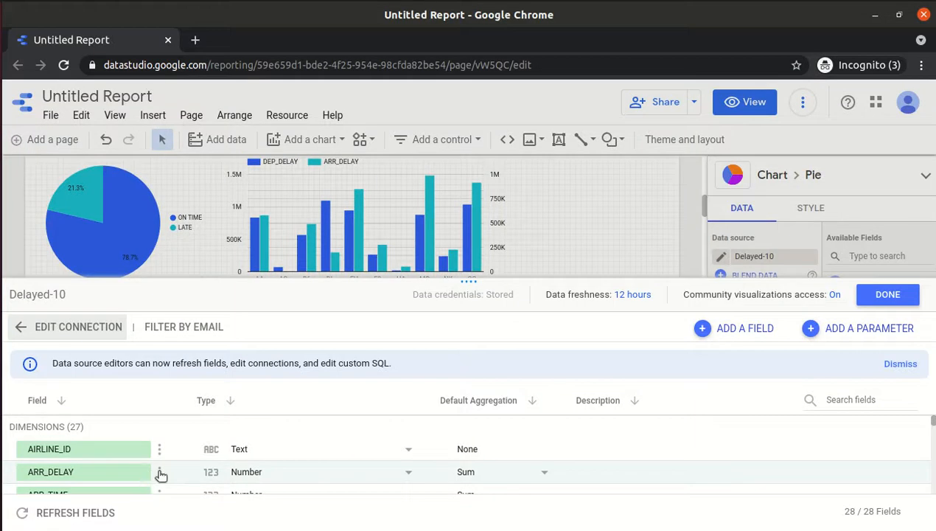
click(159, 472)
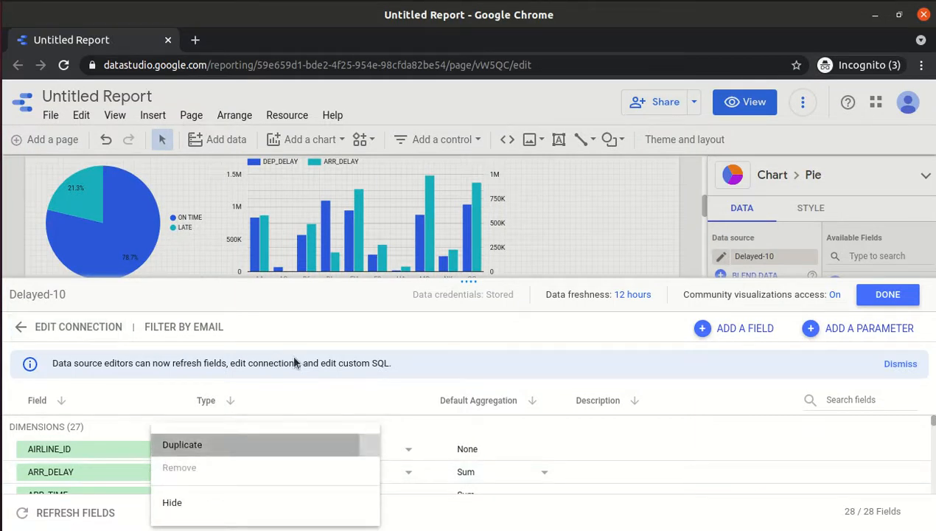
click(177, 447)
drag(467, 280, 460, 134)
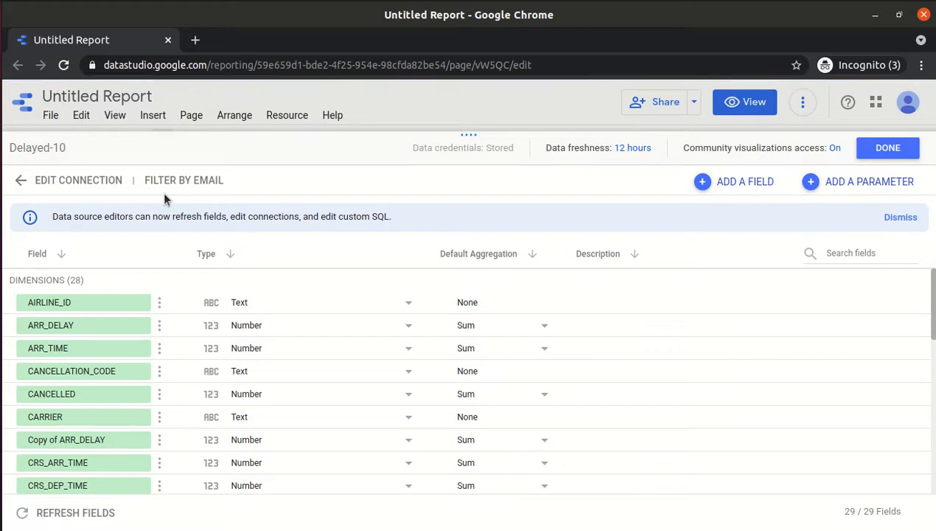
Add a new calculated field named ISLATE with an empty formula.
click(742, 184)
click(433, 230)
text(ISLA)
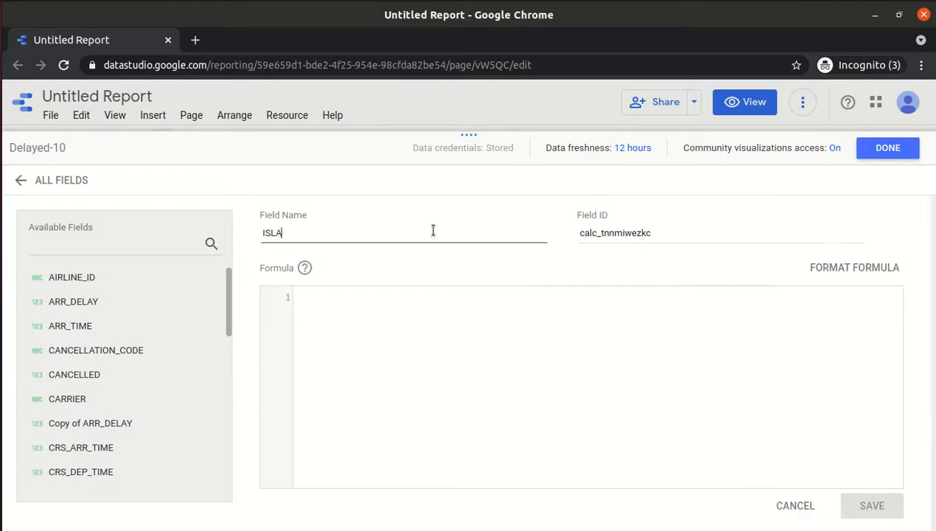
key(Tab)
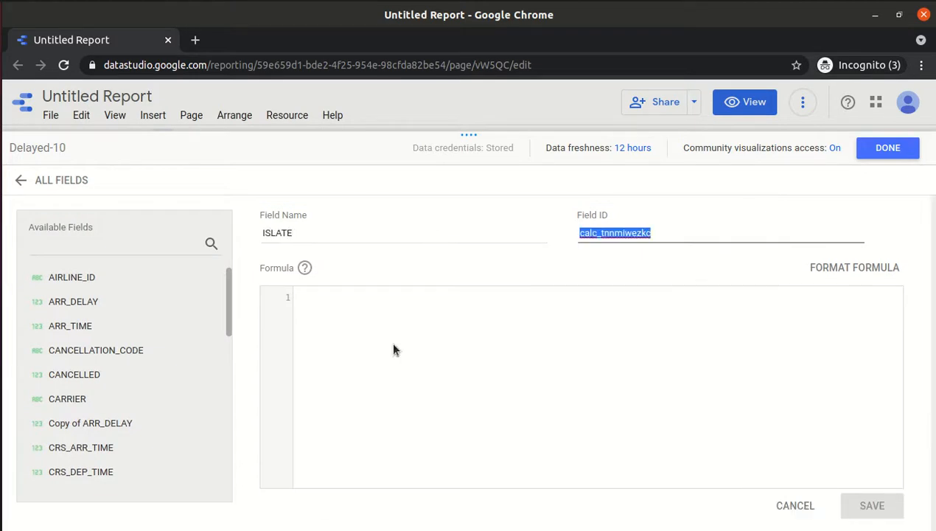
click(393, 350)
text(ISLATE)
key(ctrl+a)
key(BackSpace)
Paste the CASE WHEN (Copy of ARR_DELAY <15) THEN "ON TIME" ELSE "LATE" formula and save.
key(alt+Tab)
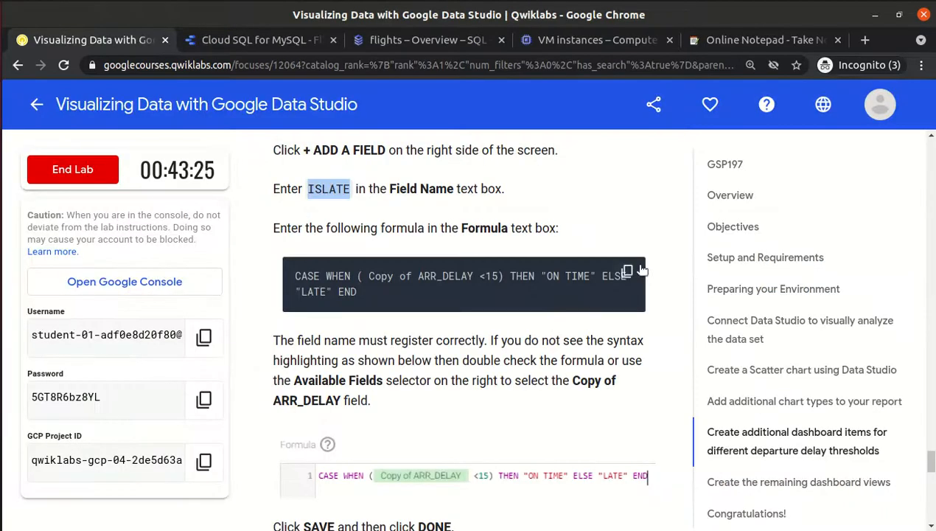
click(630, 271)
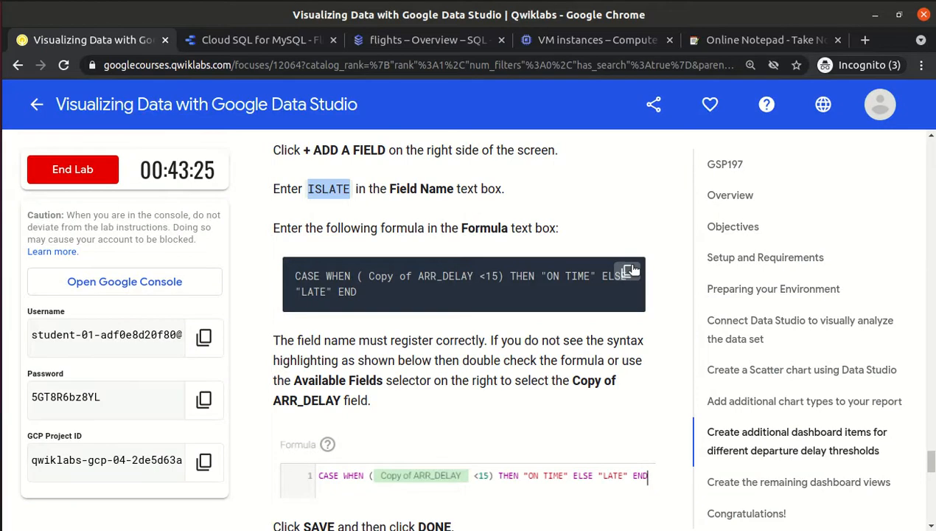
key(alt+Tab)
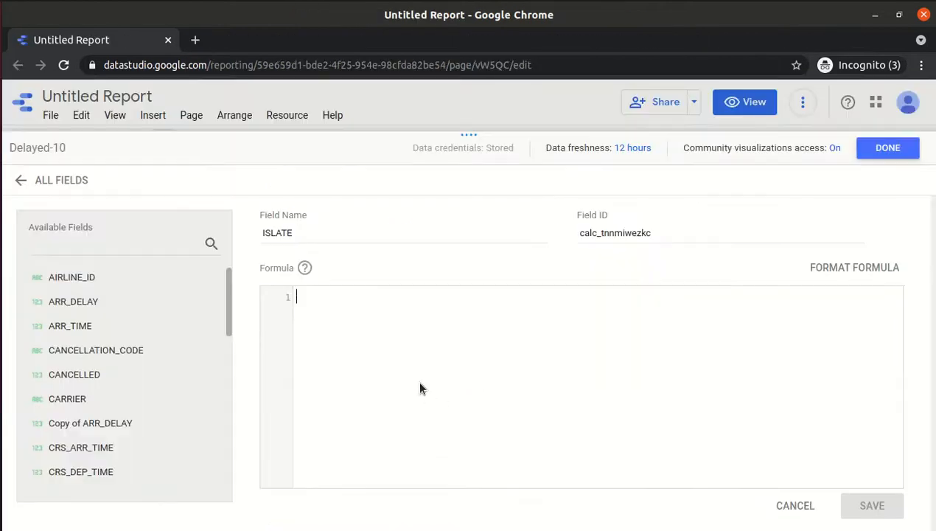
click(381, 340)
key(ctrl+v)
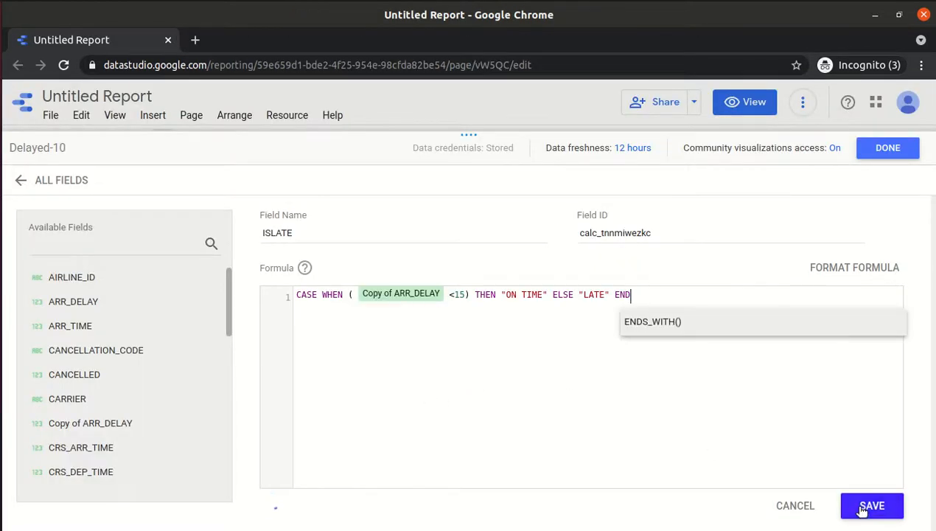
click(872, 506)
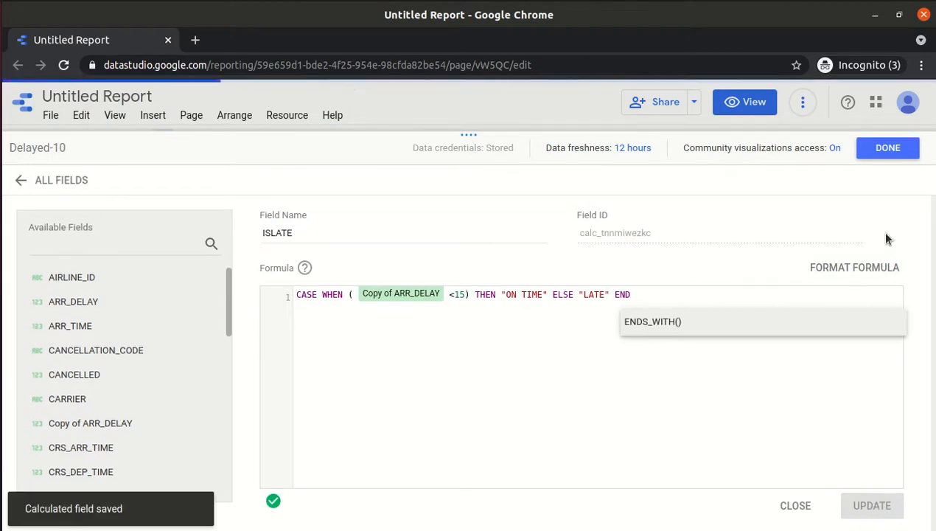
click(890, 147)
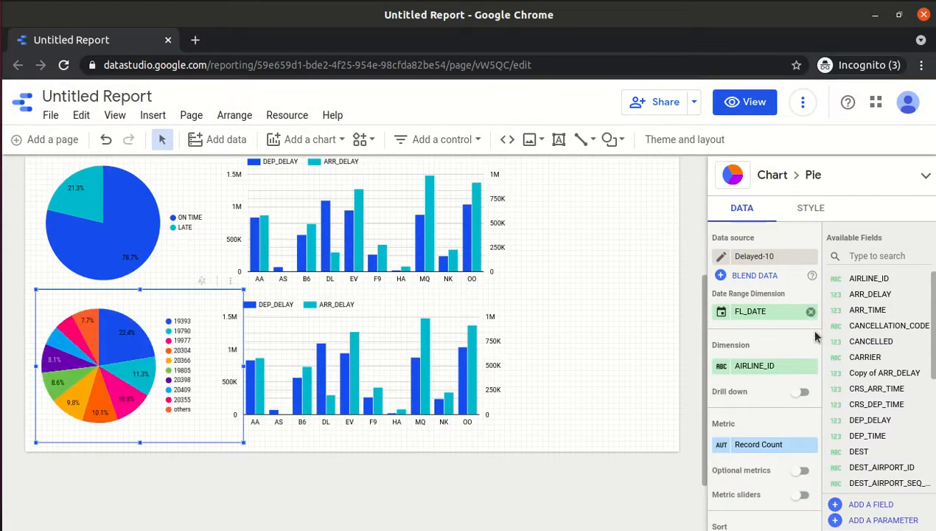
click(774, 364)
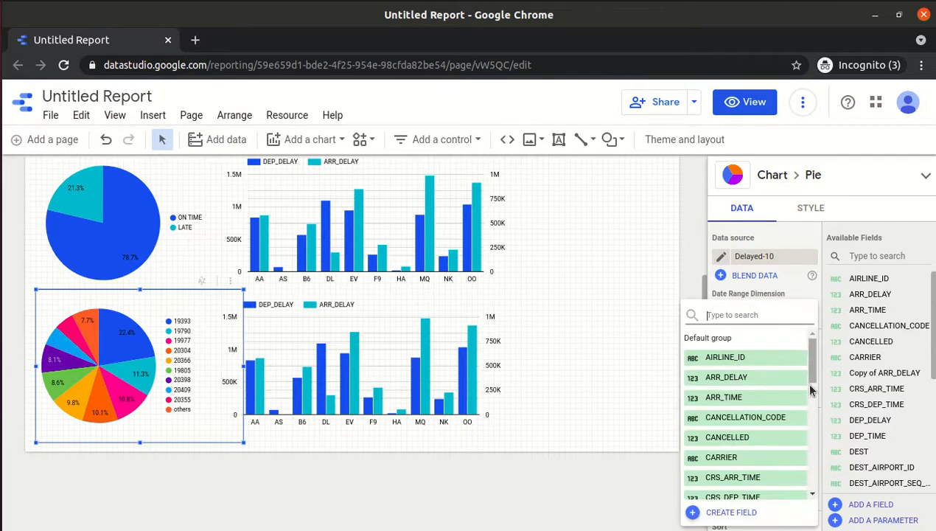
scroll(812, 378, down, 1)
scroll(812, 398, up, 1)
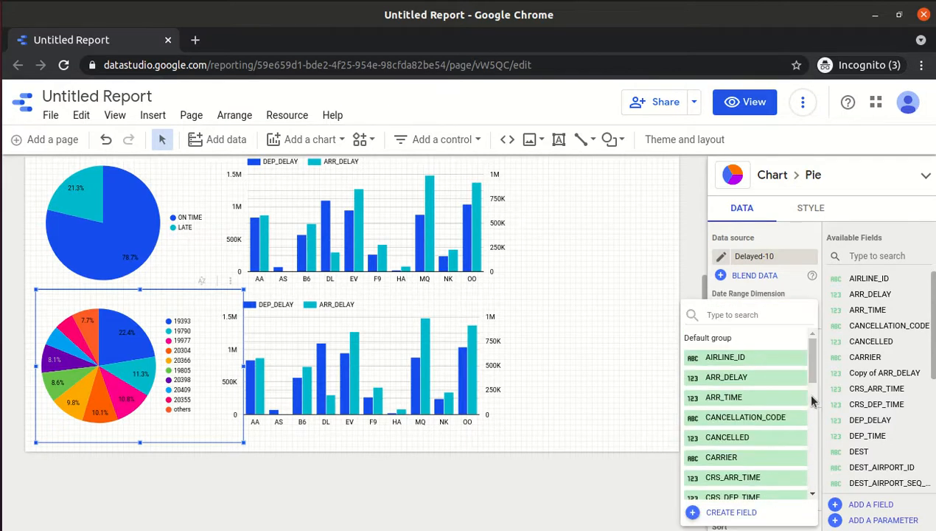
drag(814, 369, 811, 347)
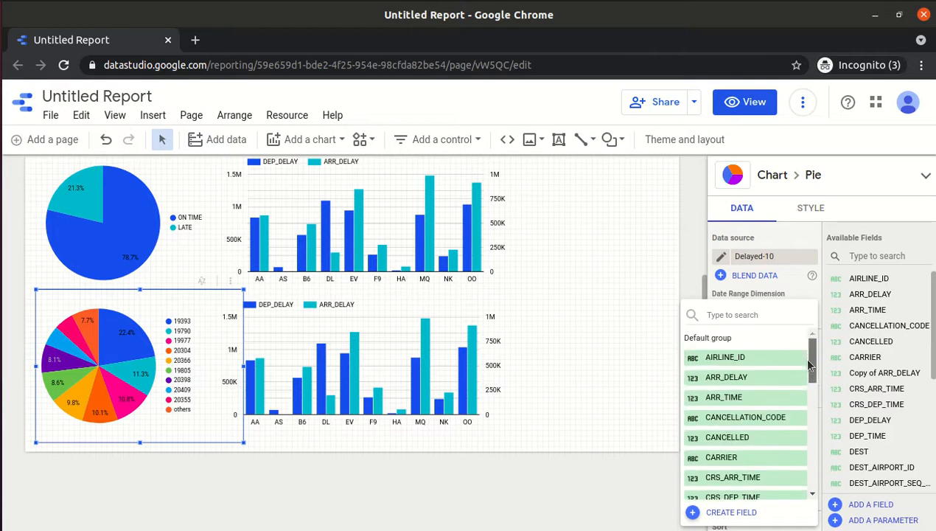
click(802, 101)
click(802, 102)
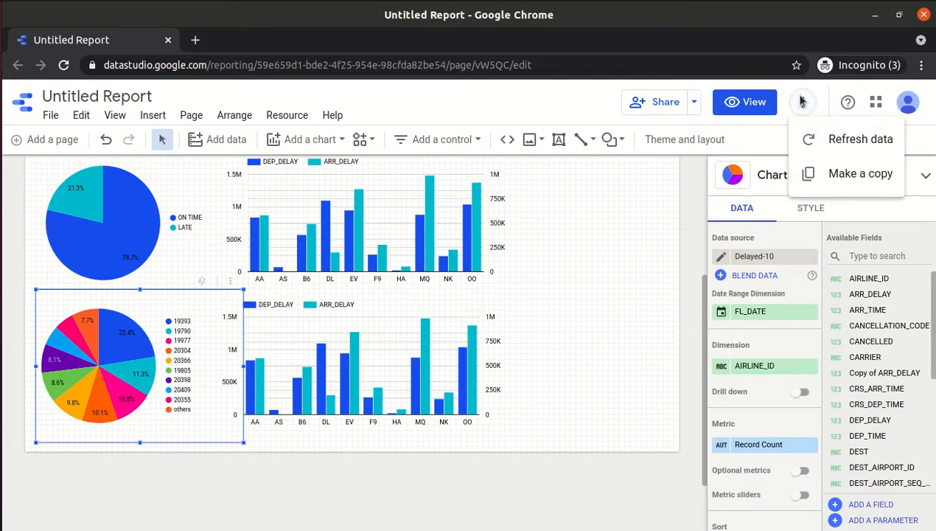
click(817, 142)
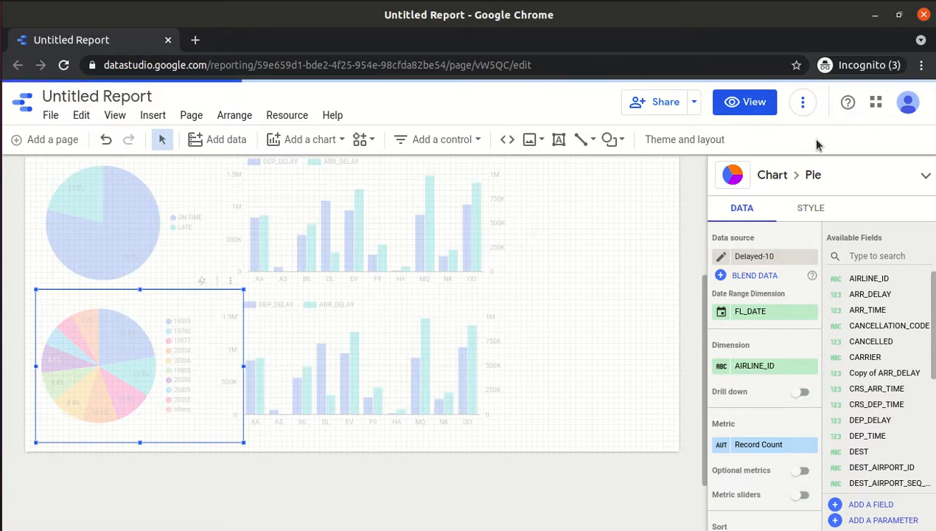
click(748, 372)
drag(812, 351, 816, 469)
drag(817, 430, 813, 383)
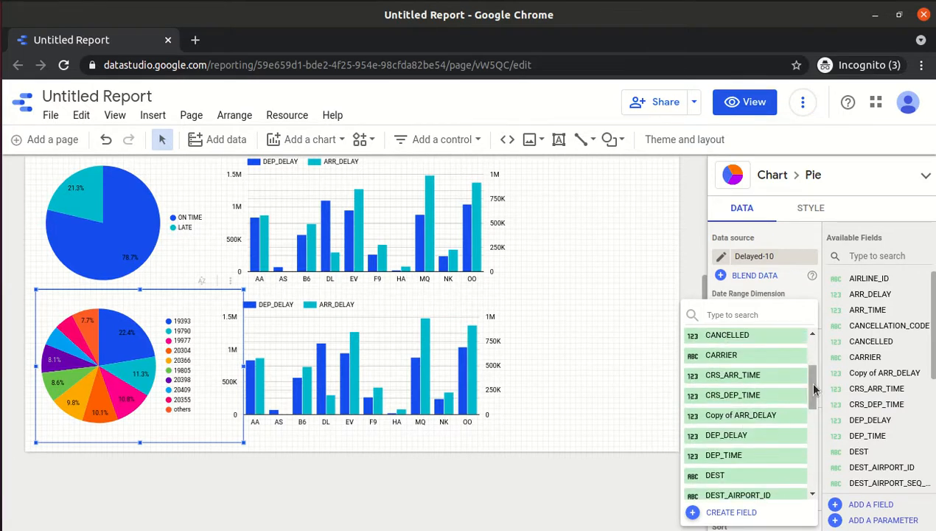
drag(811, 393, 811, 468)
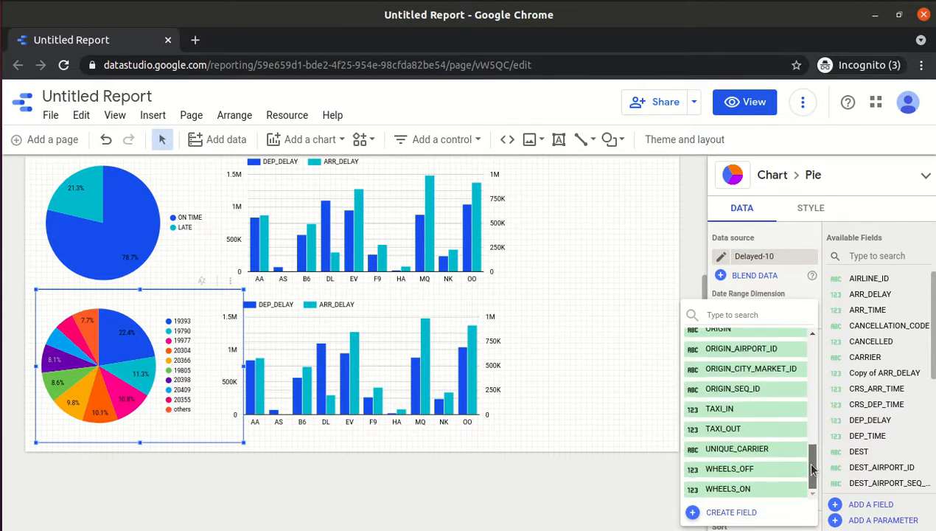
click(603, 499)
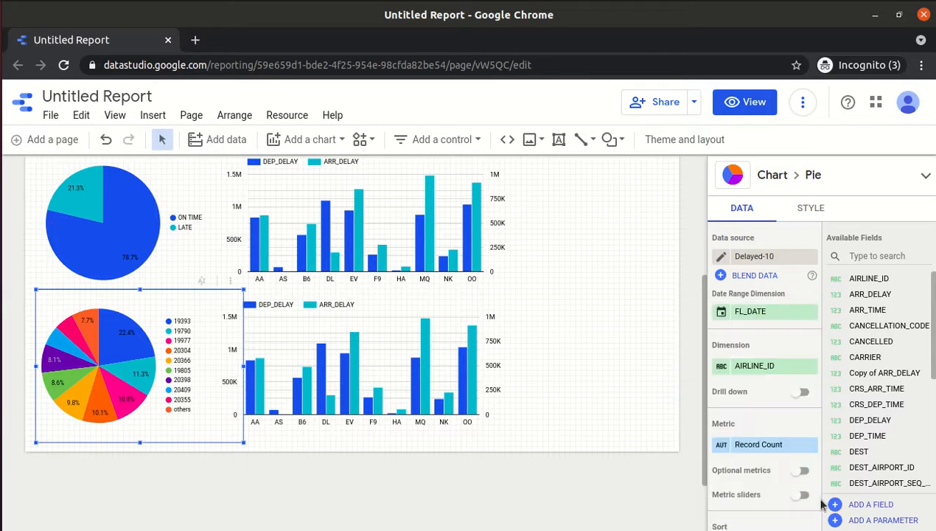
Create the ISLATE calculated field with the pasted CASE WHEN on-time/late formula.
click(863, 506)
click(360, 379)
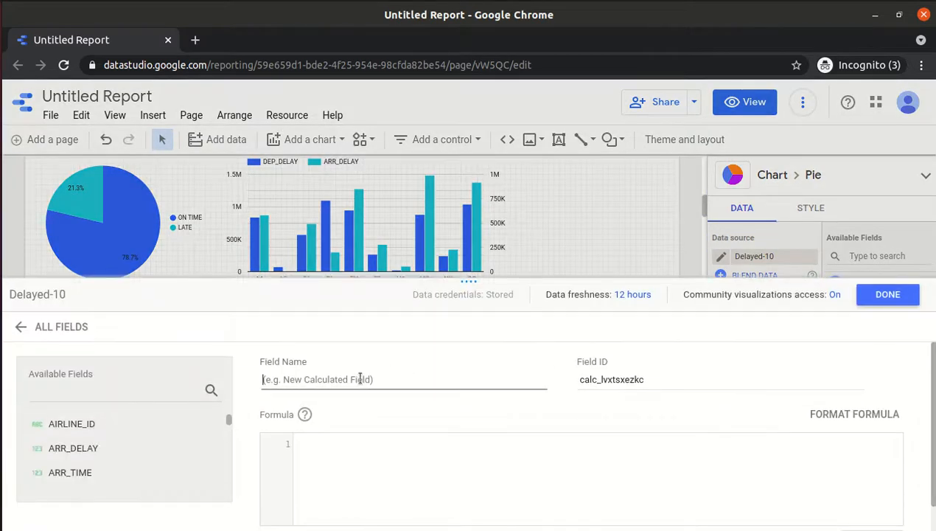
text(ISLATE)
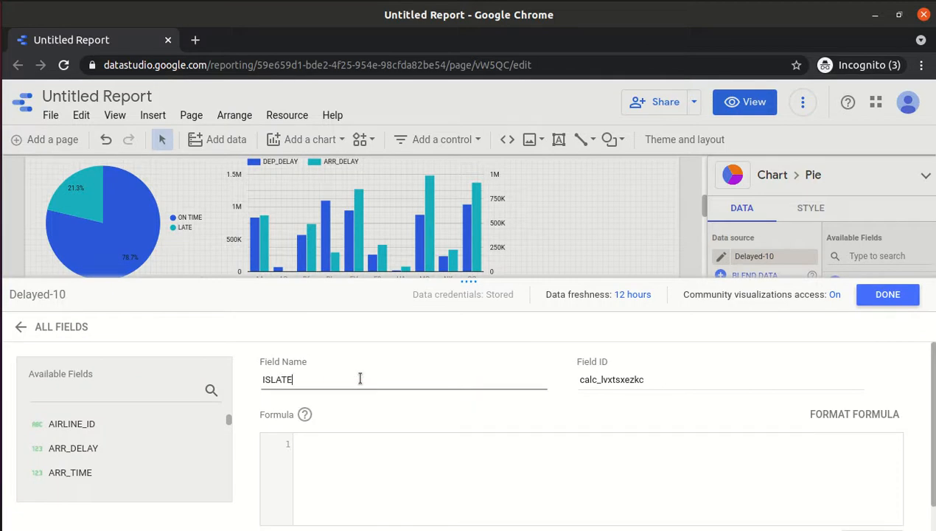
key(Tab)
click(375, 445)
key(ctrl+v)
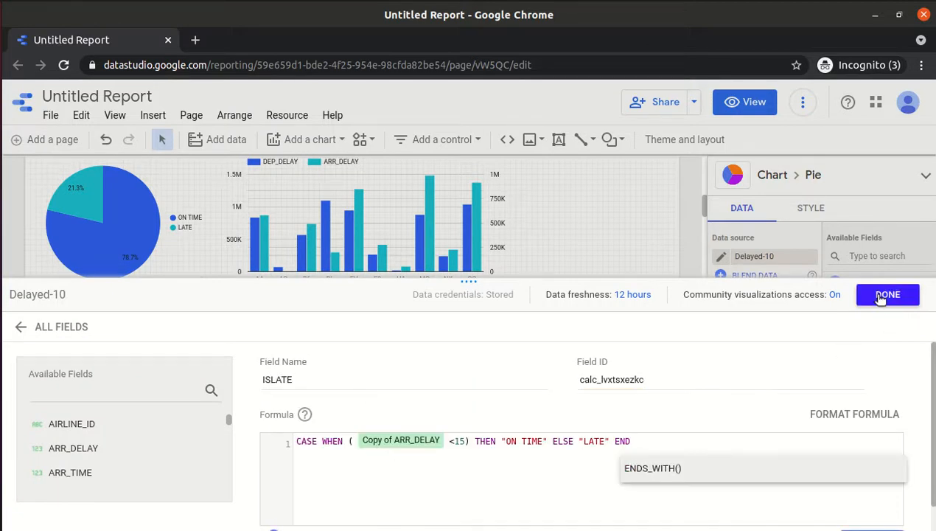
click(886, 295)
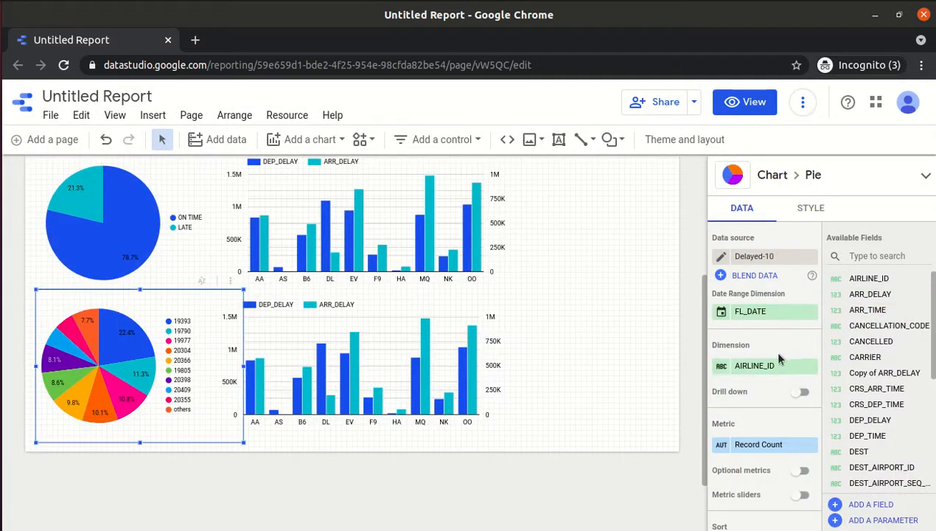
Look for ISLATE in the lower pie's Dimension field list.
click(742, 366)
mouse_move(811, 353)
mouse_down()
mouse_move(816, 457)
mouse_move(808, 346)
mouse_up()
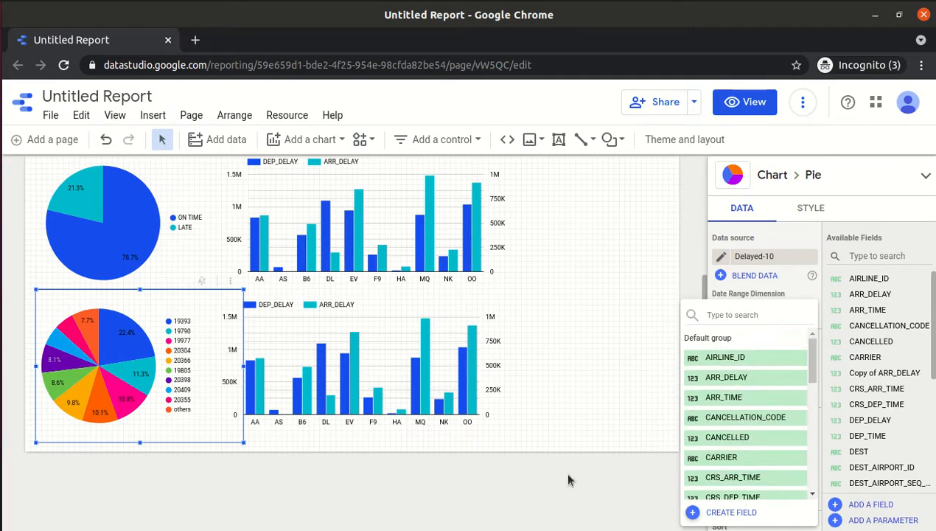
click(199, 100)
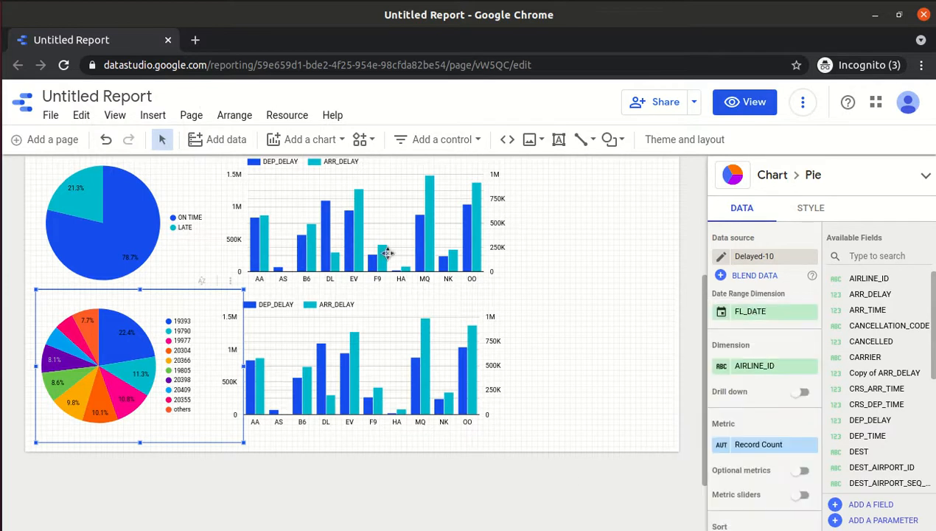
Scroll the lab instructions to the 'Now change the Dimension' step and return to the report.
key(alt+Tab)
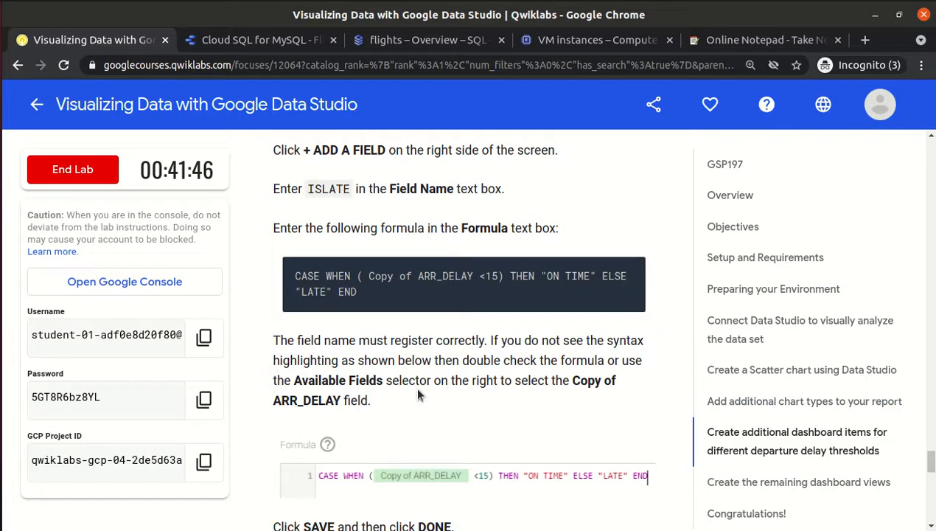
scroll(417, 395, down, 3)
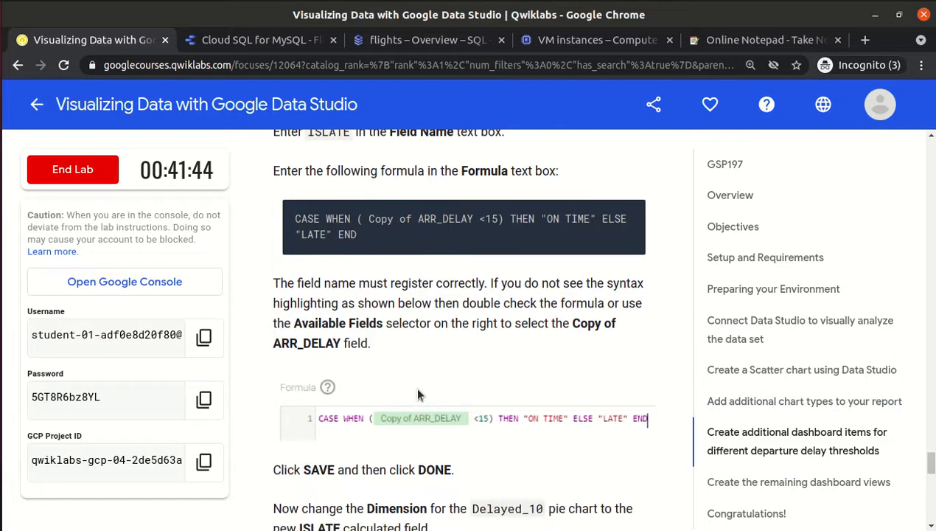
scroll(417, 390, down, 3)
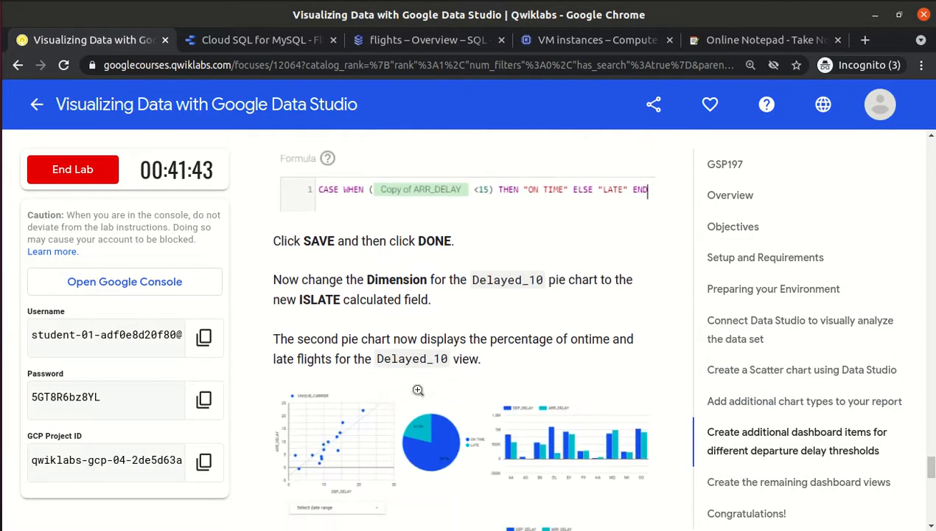
scroll(417, 389, down, 1)
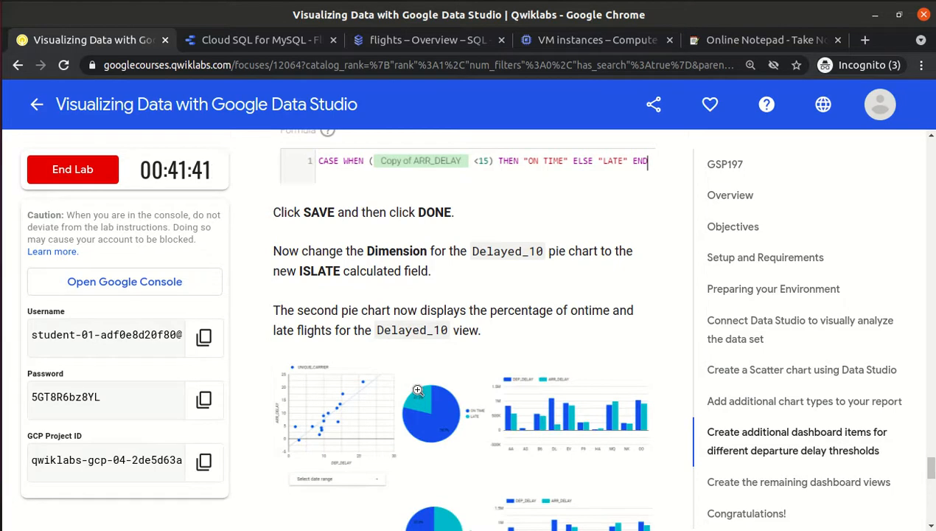
scroll(417, 390, down, 2)
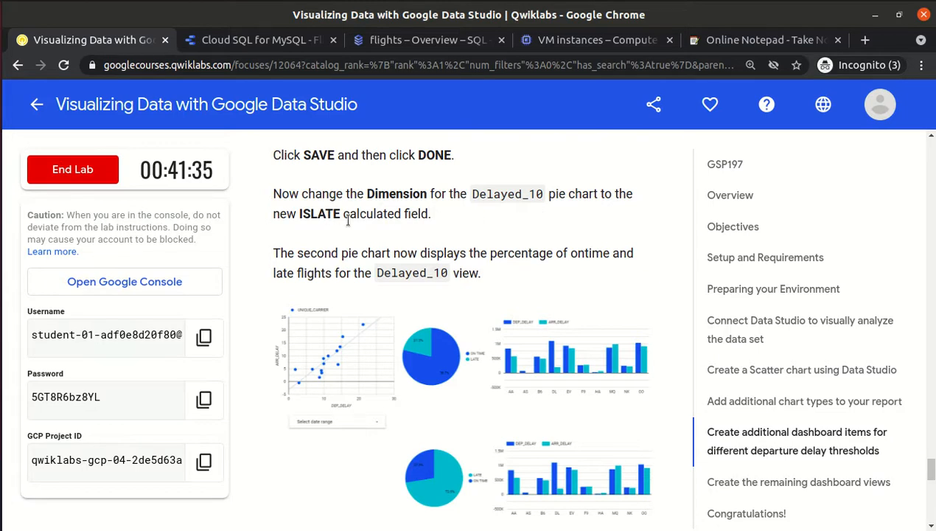
key(alt+Tab)
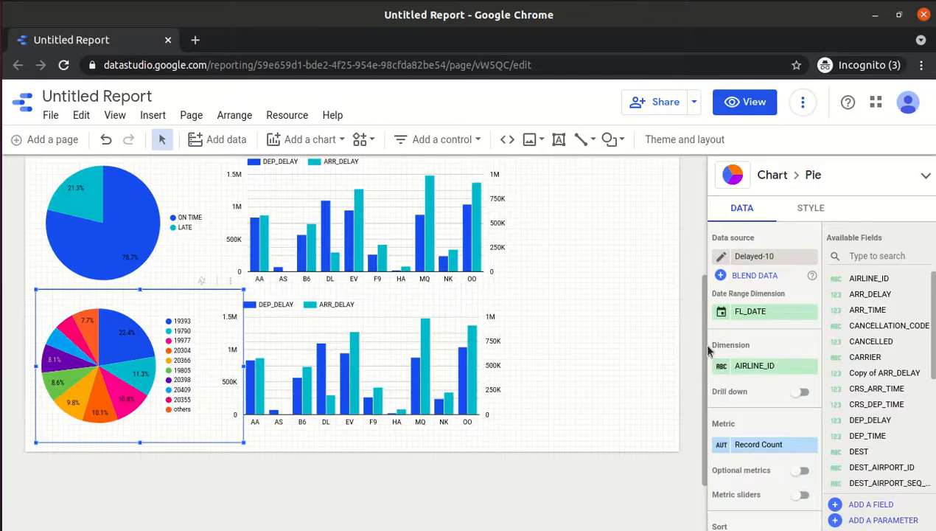
Browse the lower pie chart's dimension field list for the Delayed-10 source.
click(759, 366)
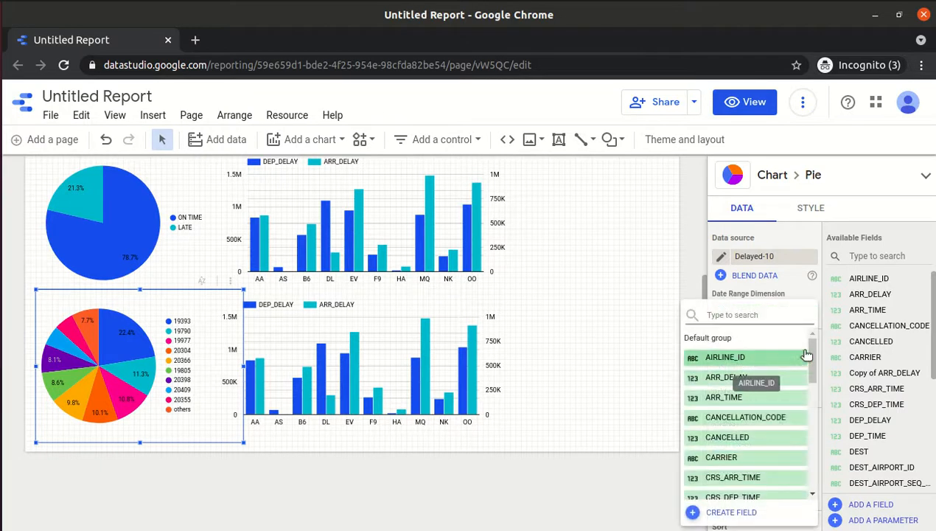
mouse_move(813, 357)
mouse_down()
mouse_move(813, 470)
mouse_move(813, 347)
mouse_up()
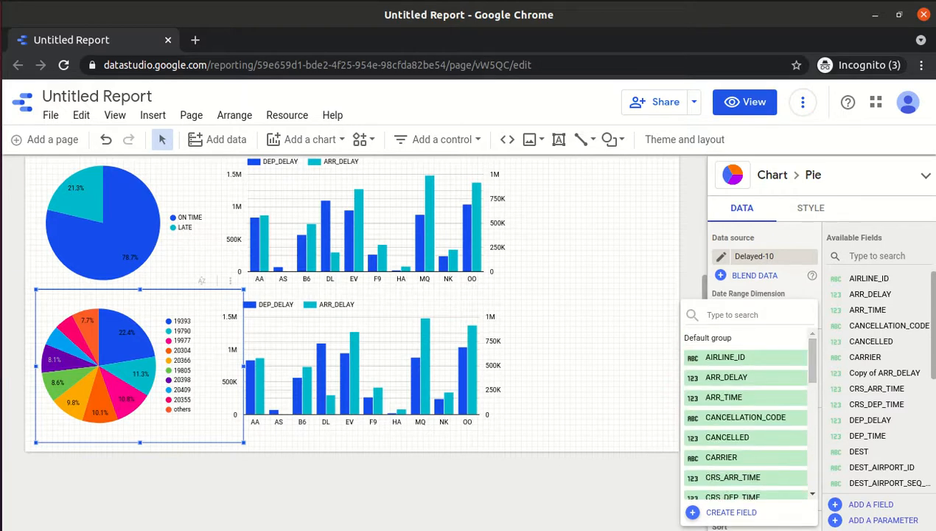
click(900, 350)
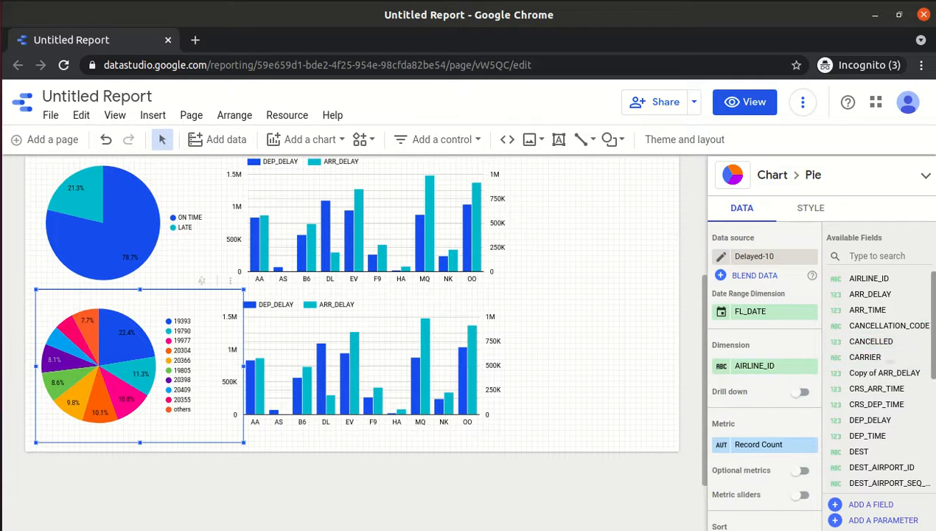
scroll(884, 369, down, 3)
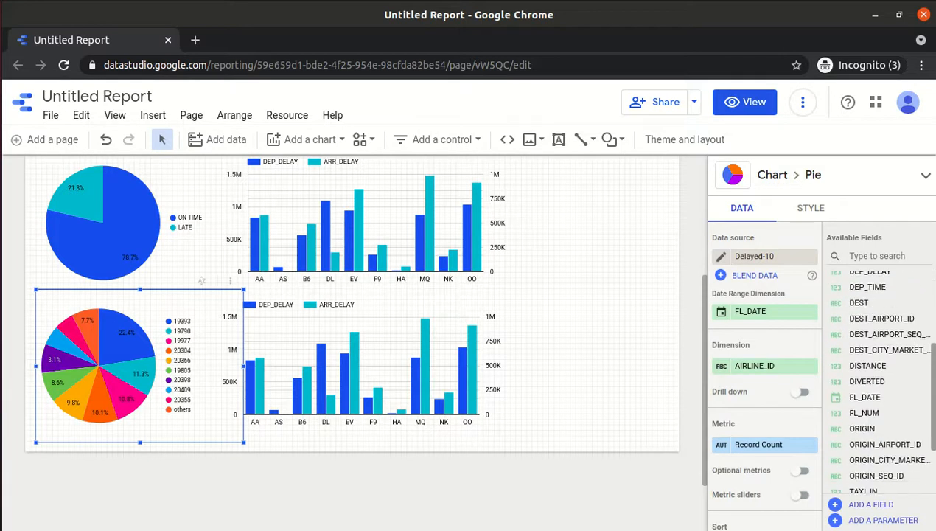
scroll(877, 379, down, 2)
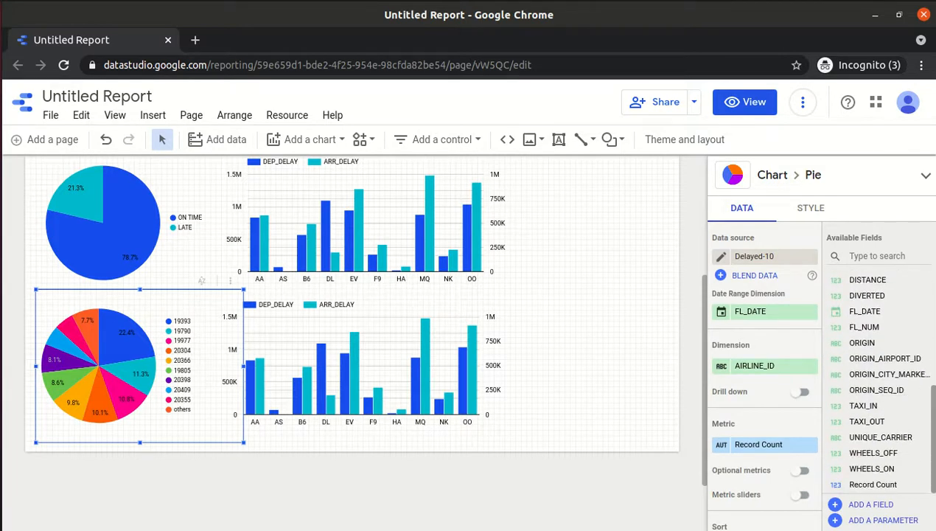
scroll(877, 379, up, 1)
scroll(877, 379, down, 1)
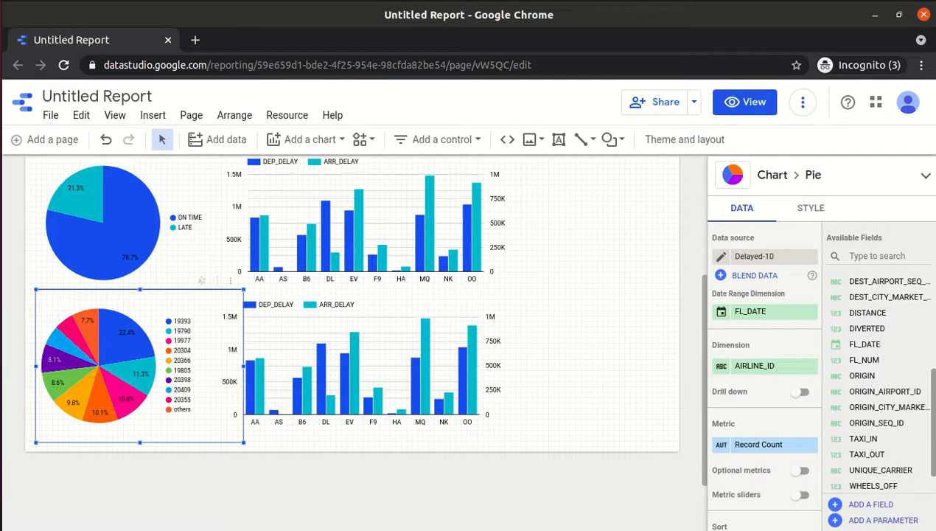
drag(934, 421, 934, 254)
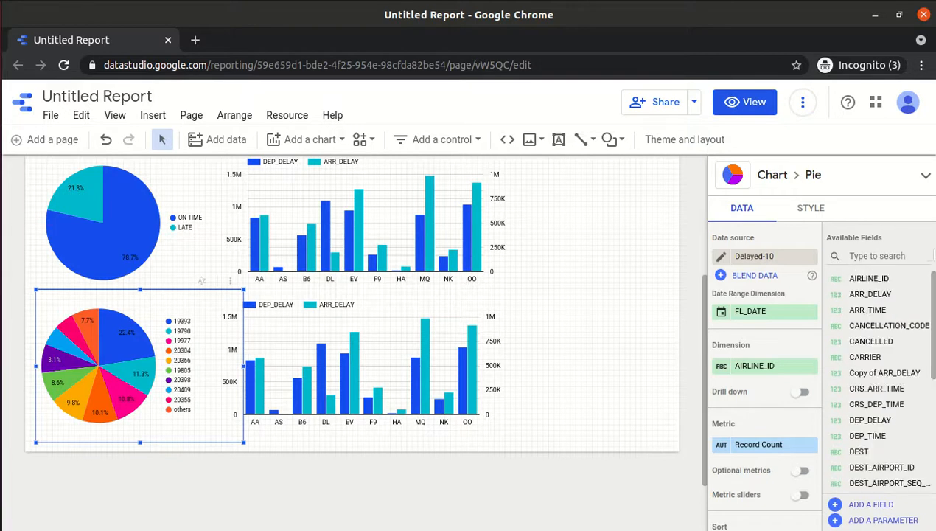
Refresh the report's data, then search the dimension fields for 'ISL'.
click(802, 102)
click(823, 140)
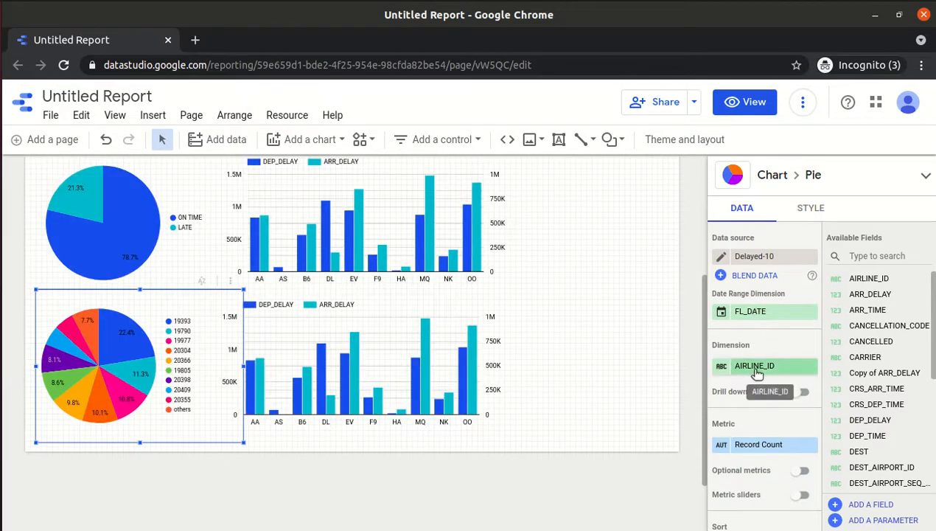
click(755, 370)
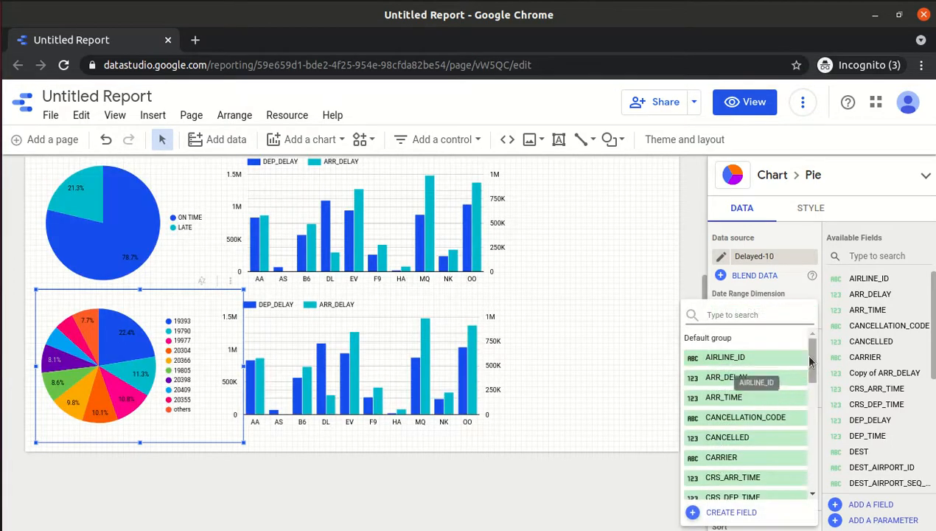
text(ISL)
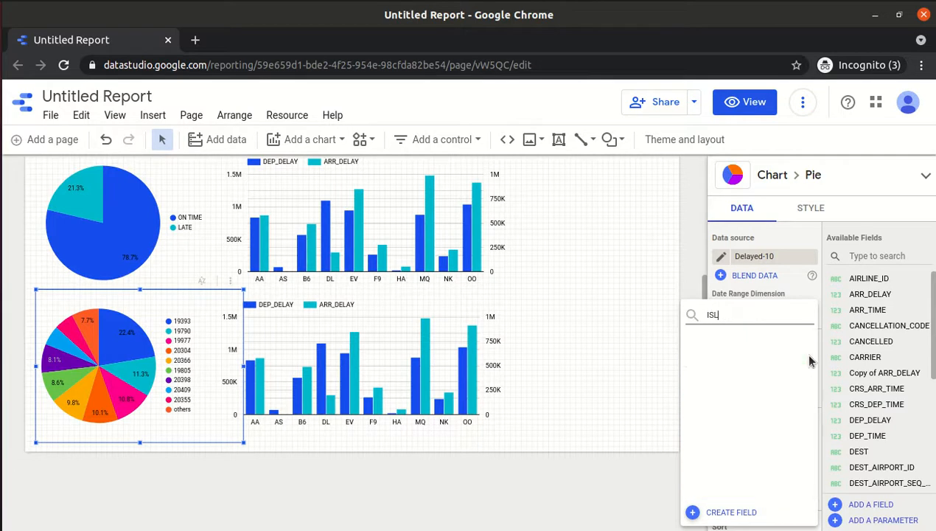
key(BackSpace)
key(BackSpace)
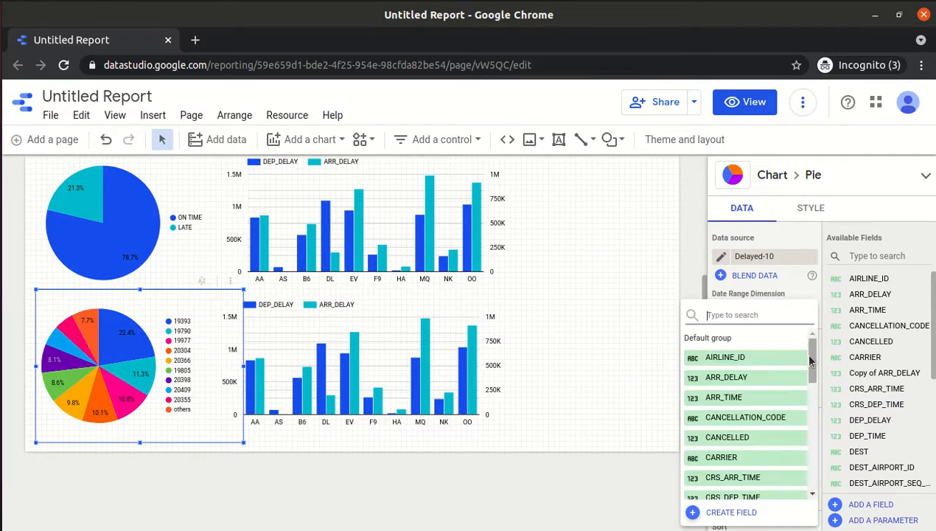
Create a calculated ISLATE field from the CASE WHEN ARR_DELAY < 15 formula for the lower pie.
click(698, 512)
click(631, 278)
text(ISLATE)
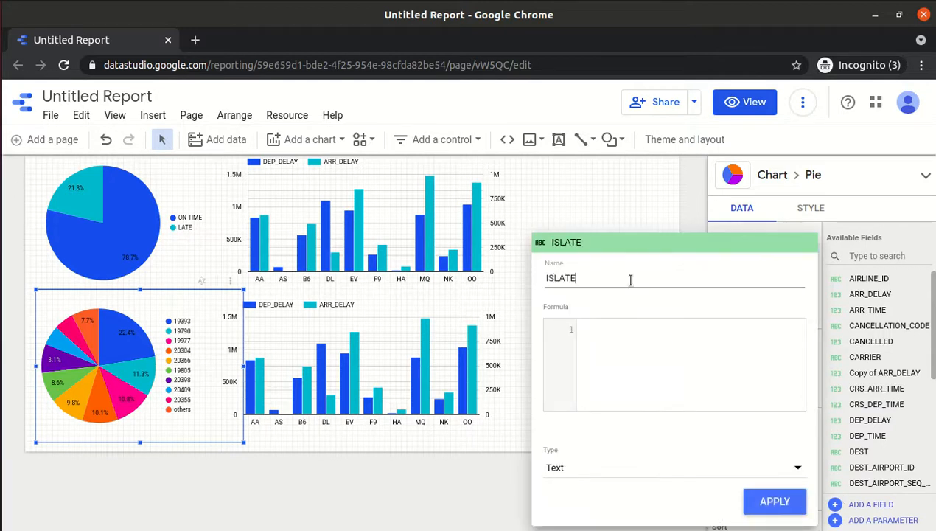
click(613, 328)
key(ctrl+v)
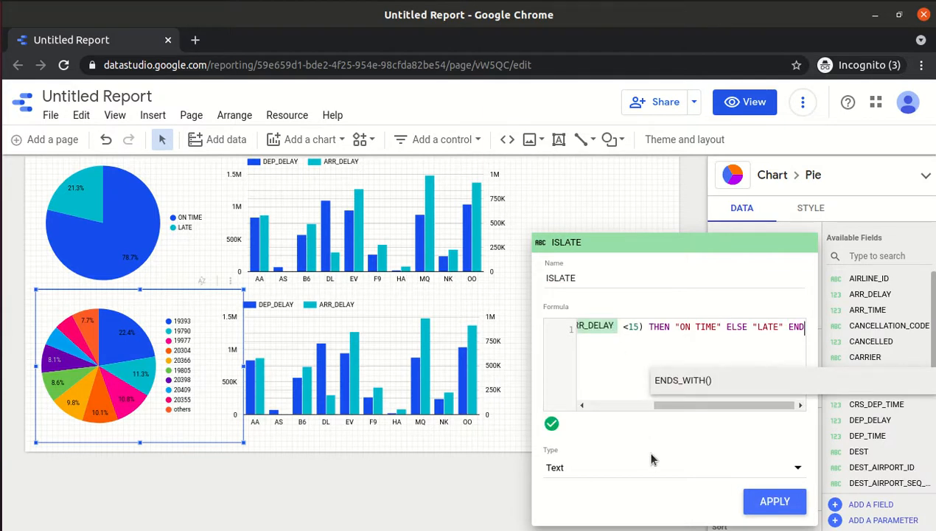
click(771, 503)
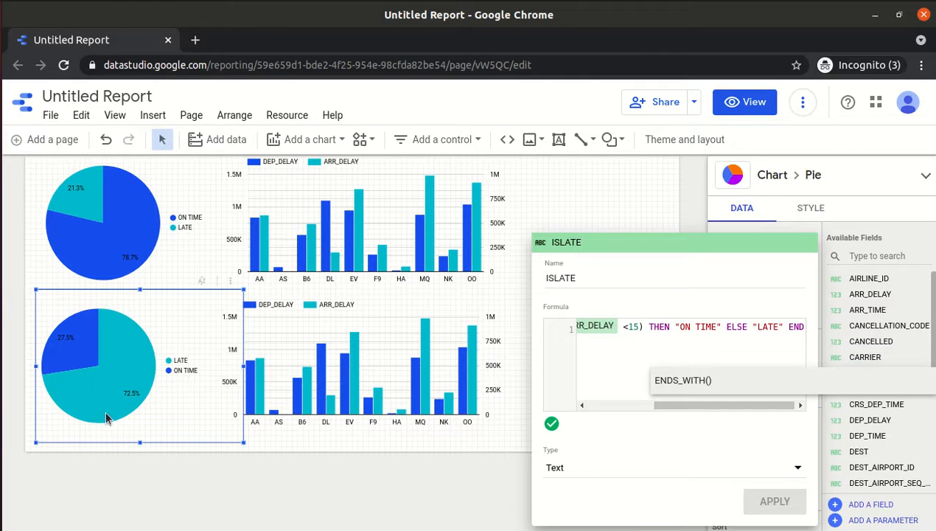
click(401, 483)
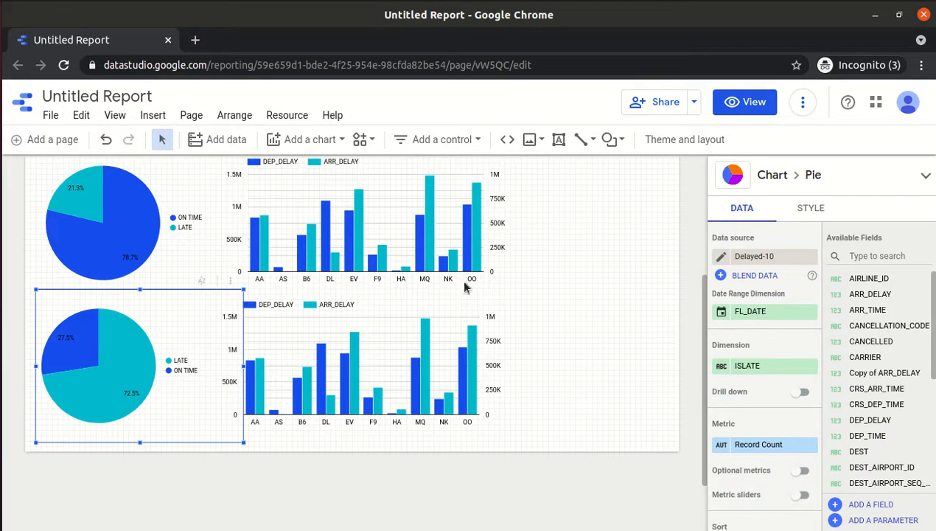
key(alt+Tab)
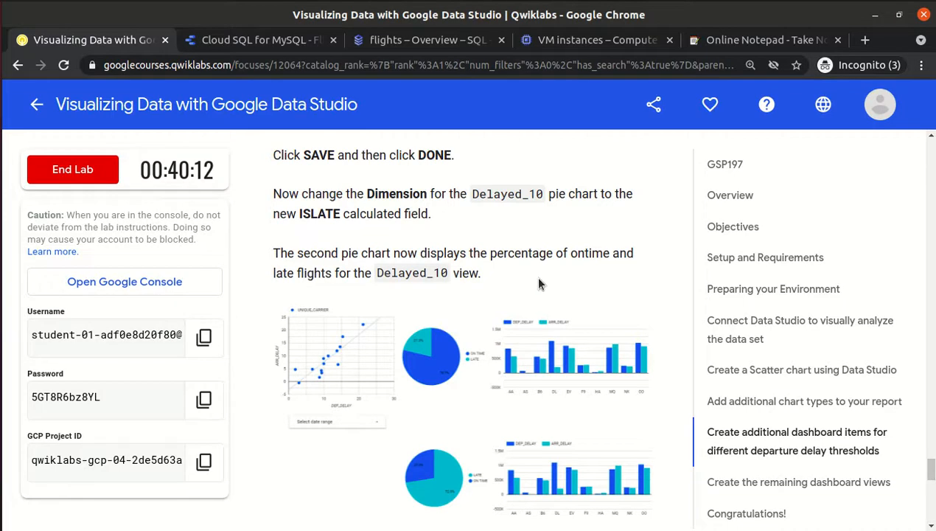
Read the Qwiklabs 'Create the remaining dashboard views' section, then return to the report.
scroll(539, 286, down, 3)
scroll(539, 282, down, 3)
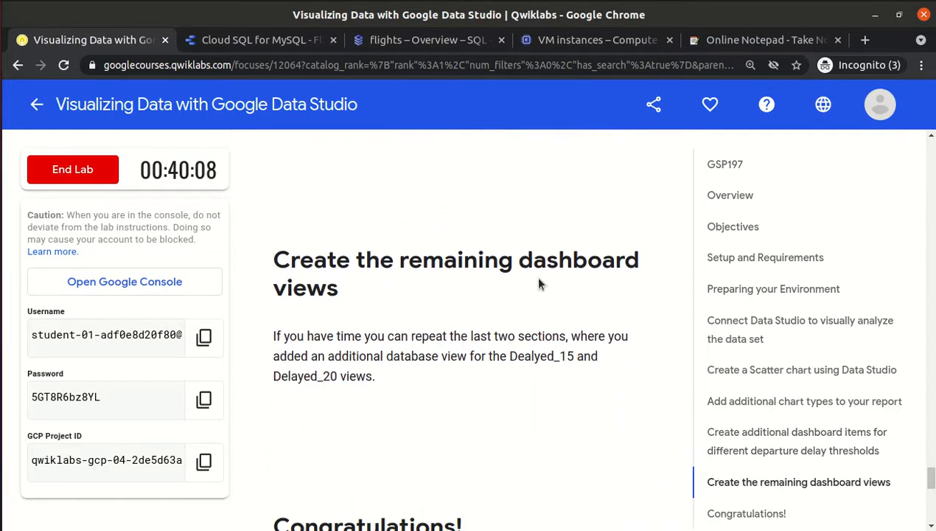
drag(274, 261, 370, 382)
click(434, 381)
key(alt+Tab)
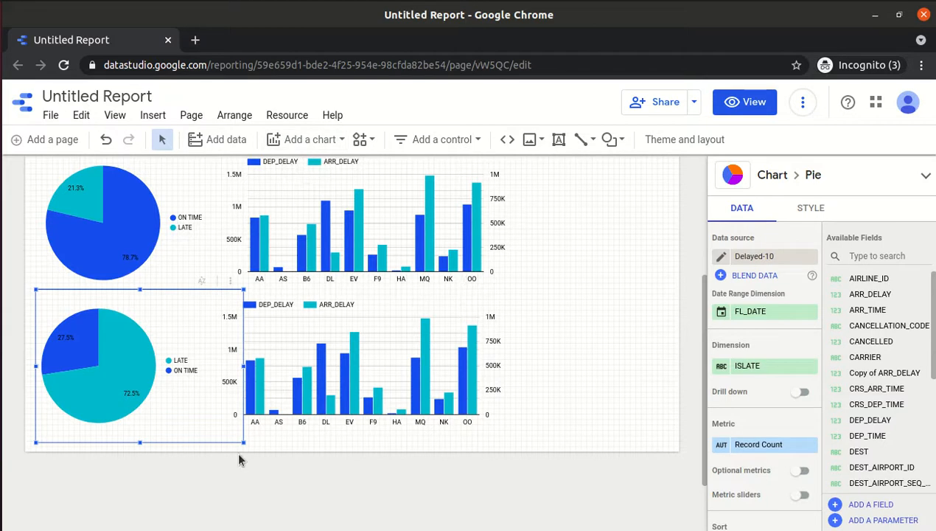
Switch the lower bar chart's data source to Delayed-10 and preview the report.
click(381, 377)
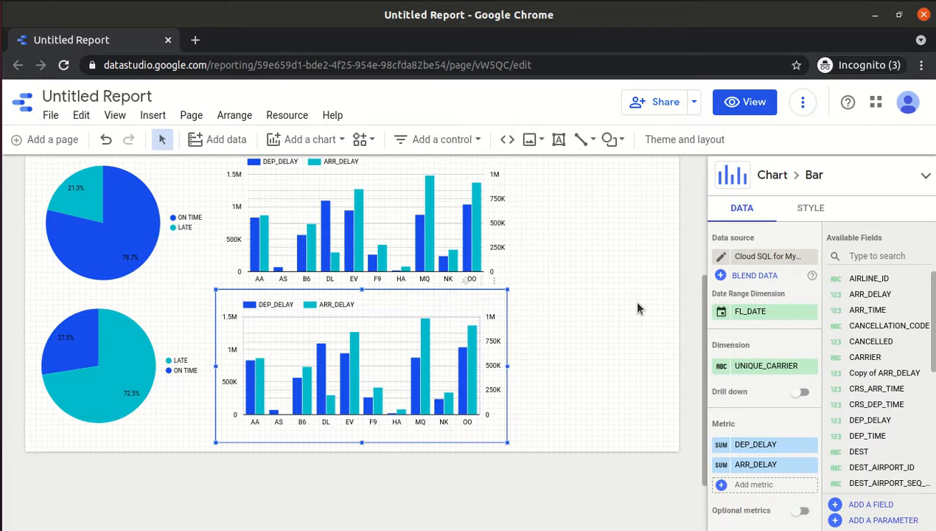
click(739, 256)
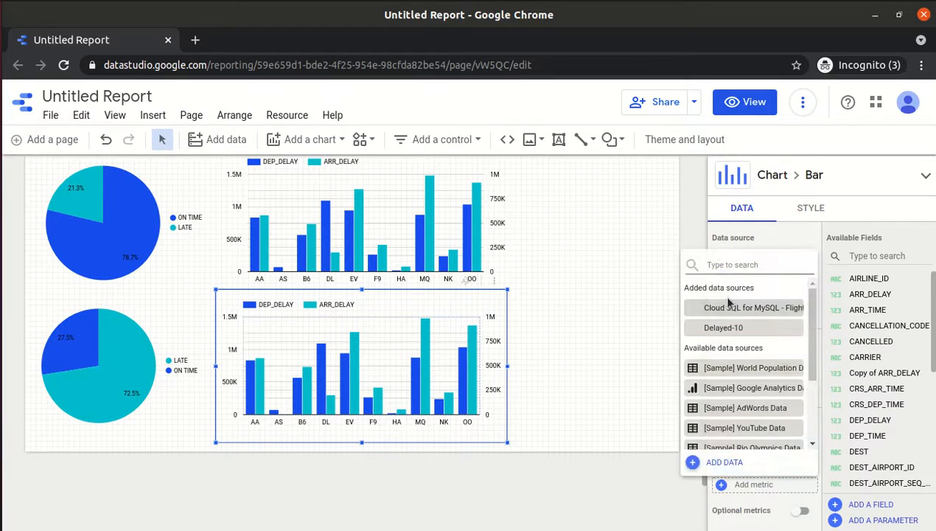
click(723, 328)
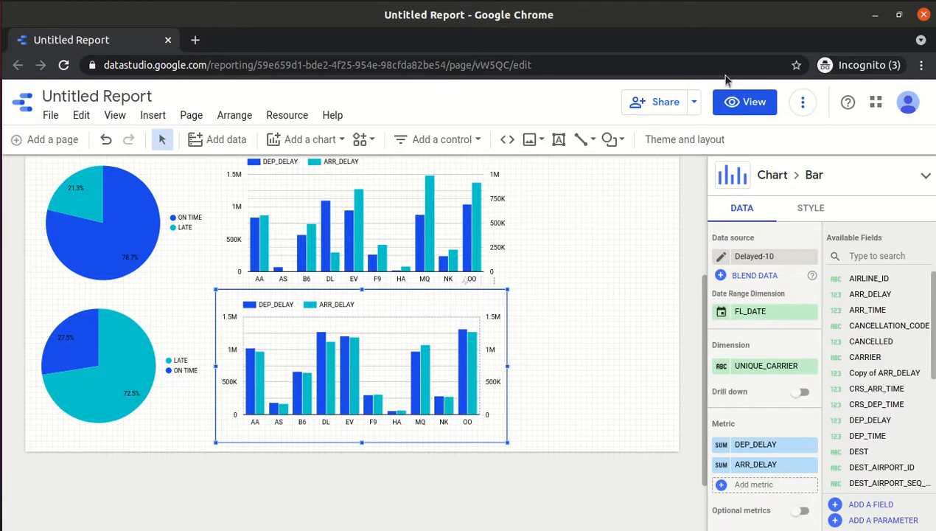
click(737, 101)
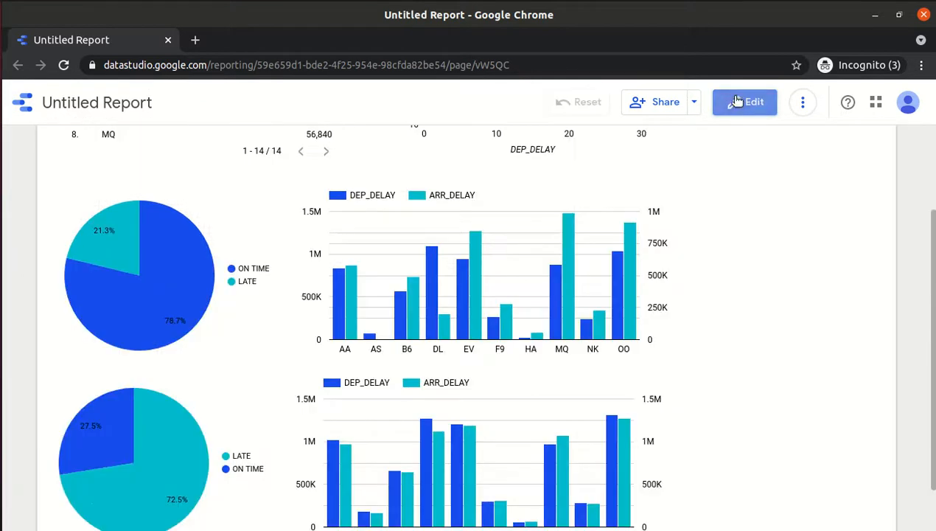
Scroll through the report in view mode to check both pie and bar chart pairs.
scroll(929, 134, up, 2)
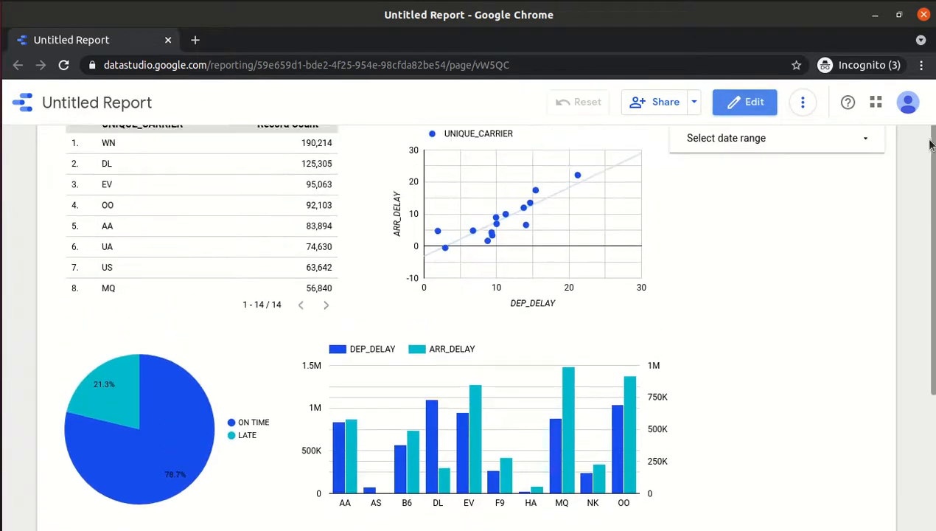
scroll(928, 134, down, 5)
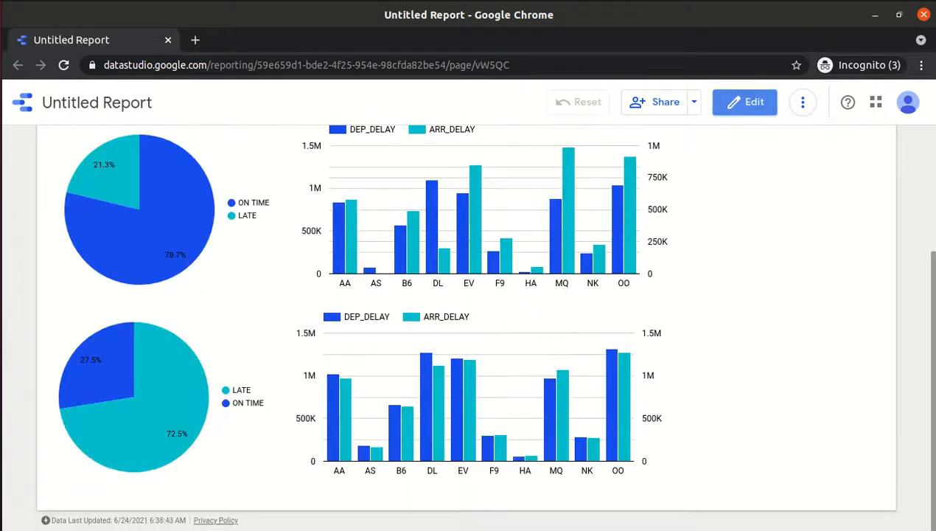
scroll(472, 325, up, 5)
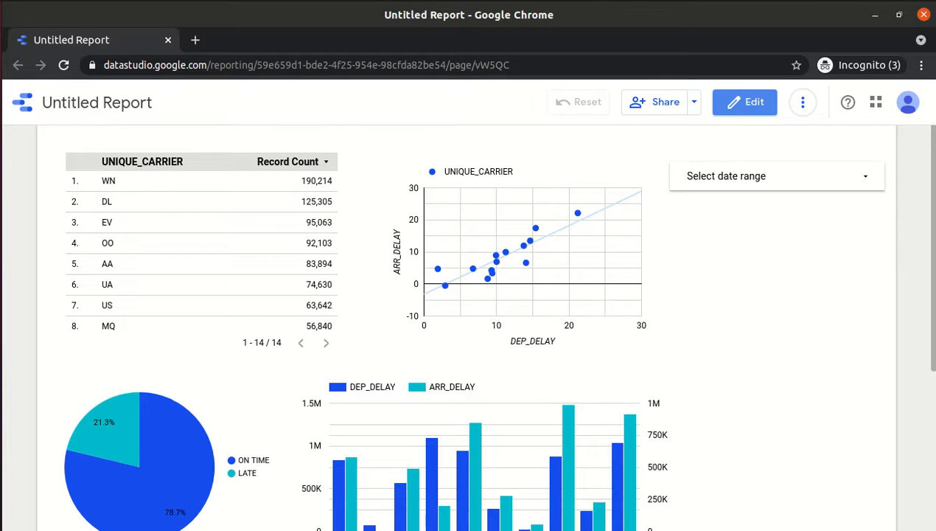
key(alt+Tab)
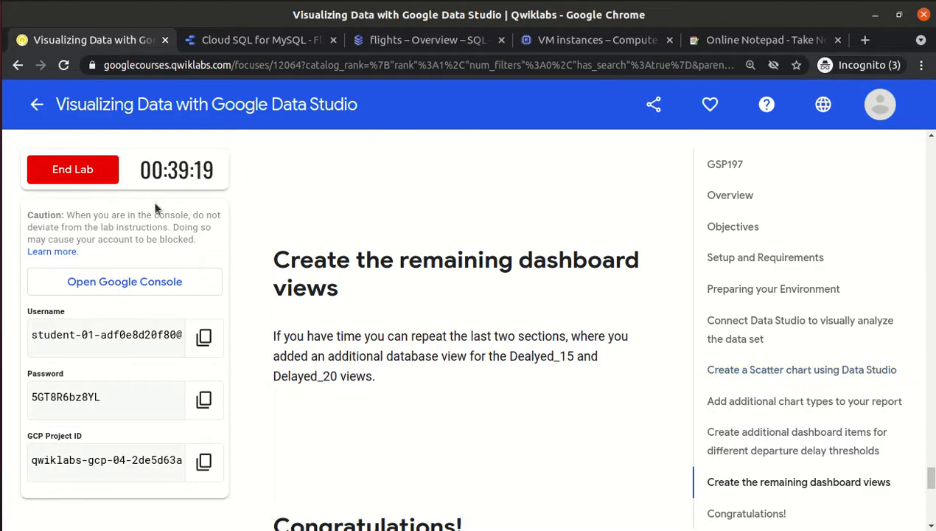
End the Qwiklabs lab and submit a five-star rating.
click(53, 177)
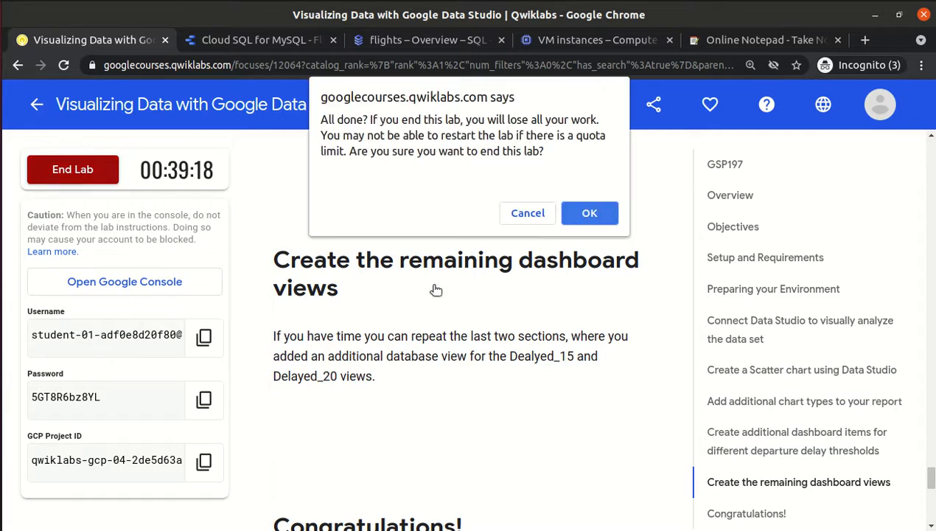
click(602, 214)
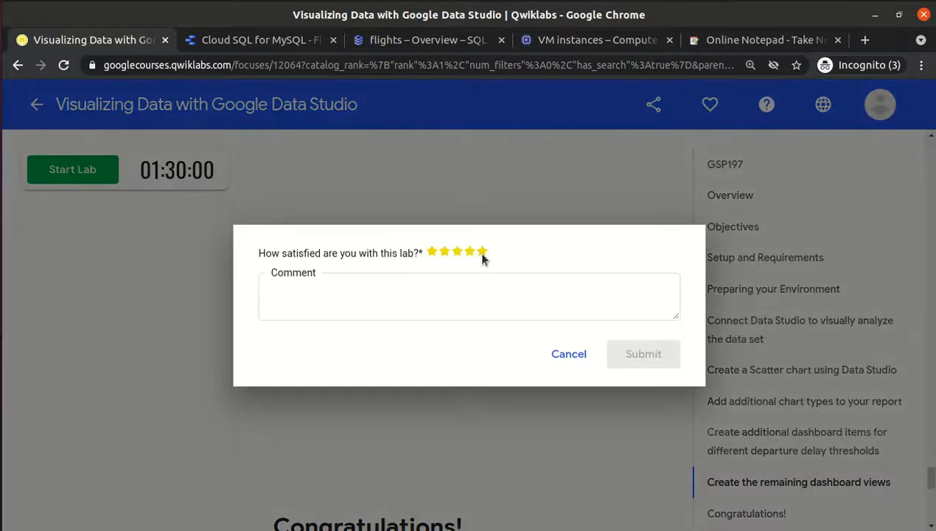
click(481, 255)
click(627, 351)
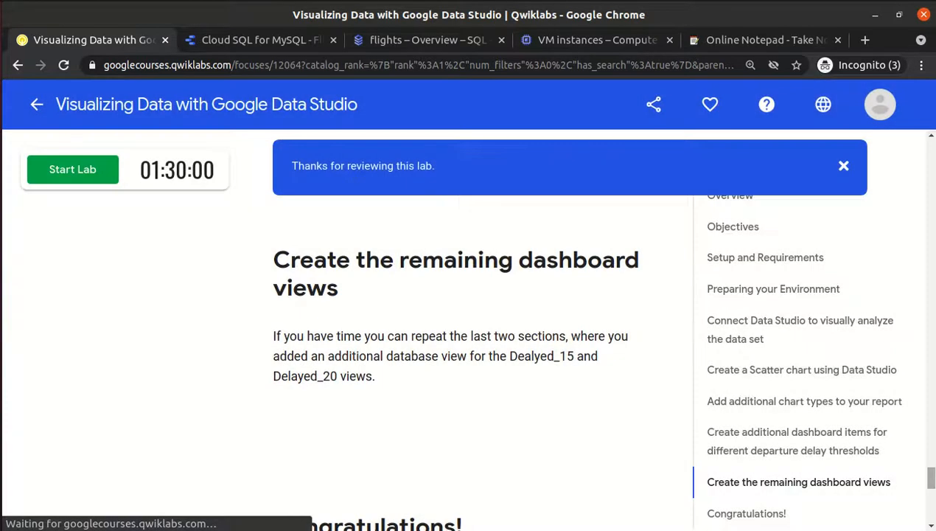
Dismiss the thanks-for-reviewing message and return to the Data Studio report.
drag(930, 478, 931, 151)
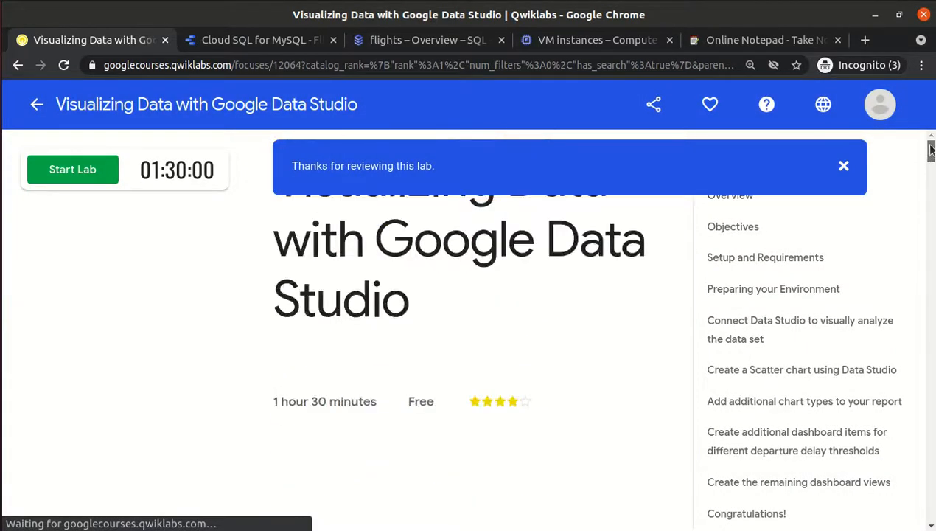
click(841, 166)
drag(932, 153, 931, 399)
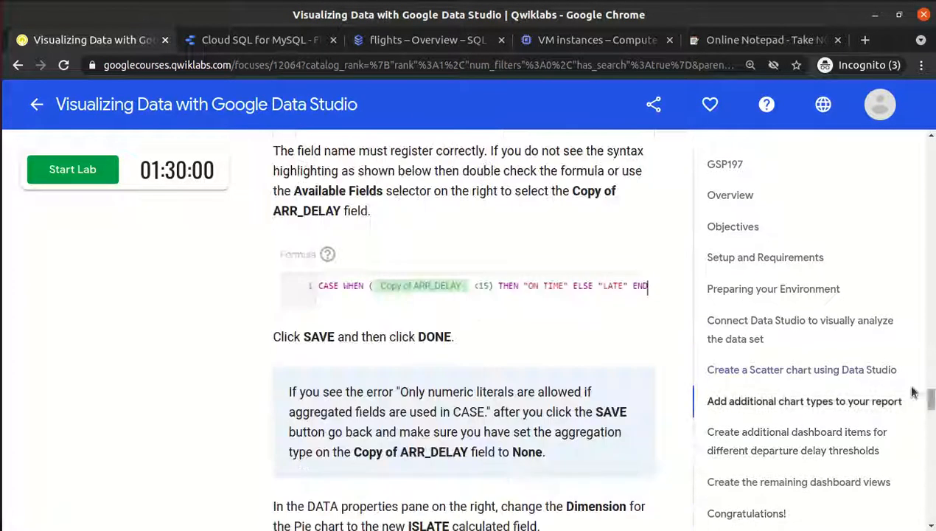
key(alt+Tab)
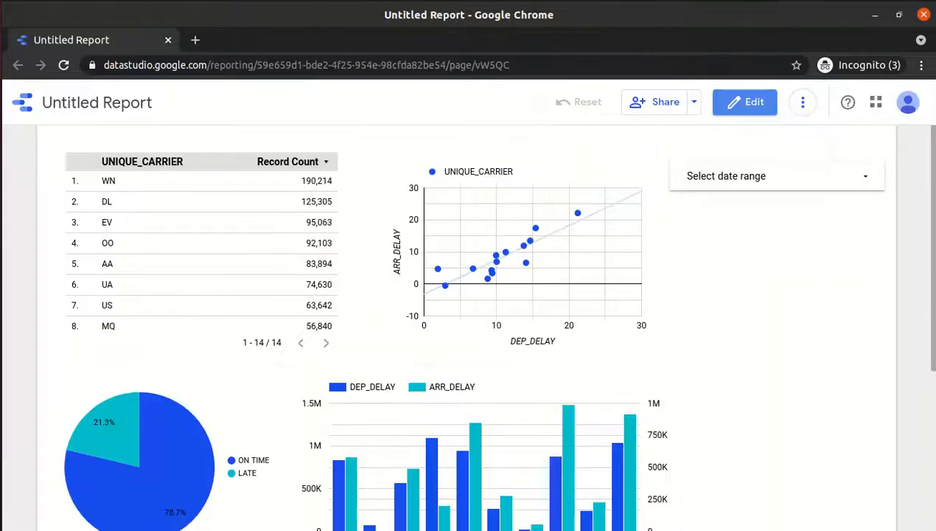
click(813, 0)
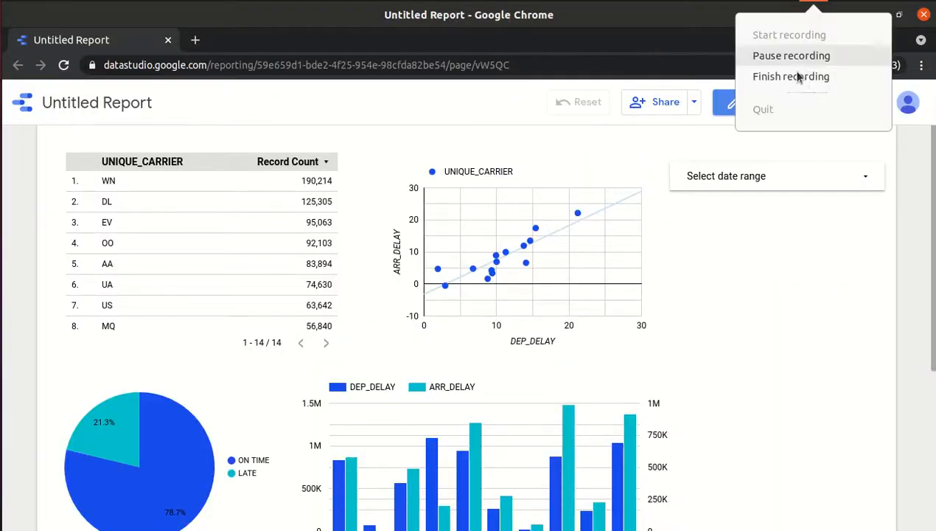
click(773, 77)
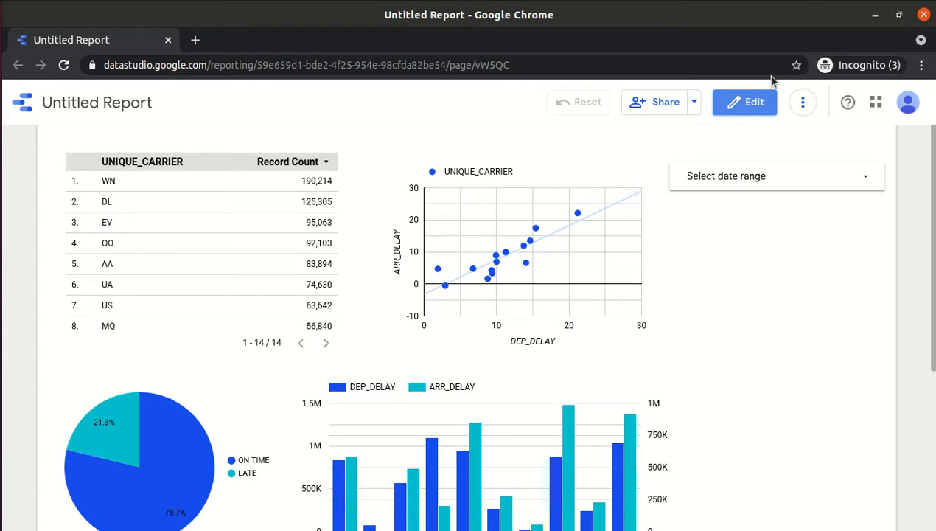